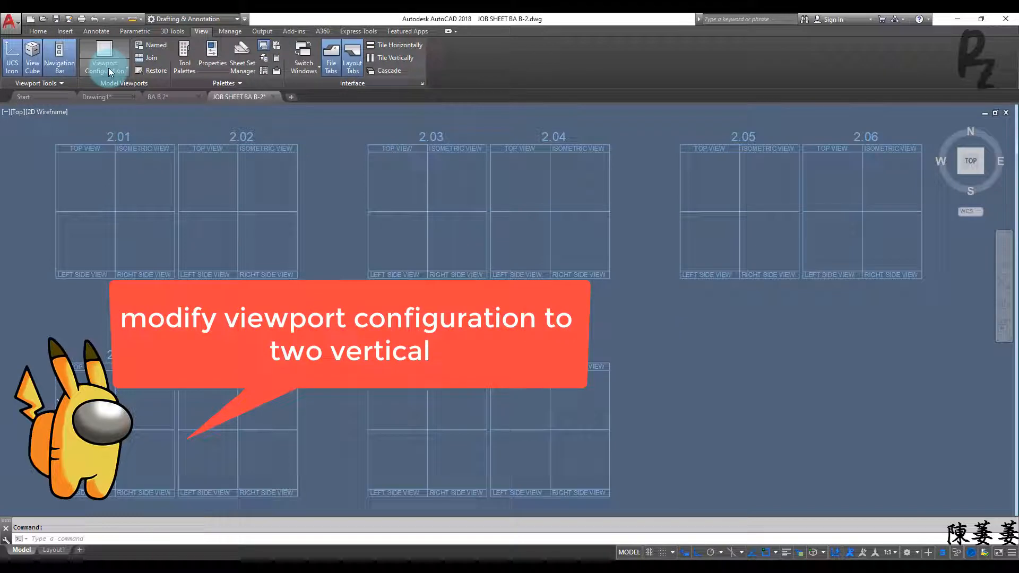
# Step: Split the model space into two vertical viewports and paste the copied drawing sheet beside the job-sheet tables in the left viewport
pyautogui.click(109, 68)
pyautogui.click(122, 109)
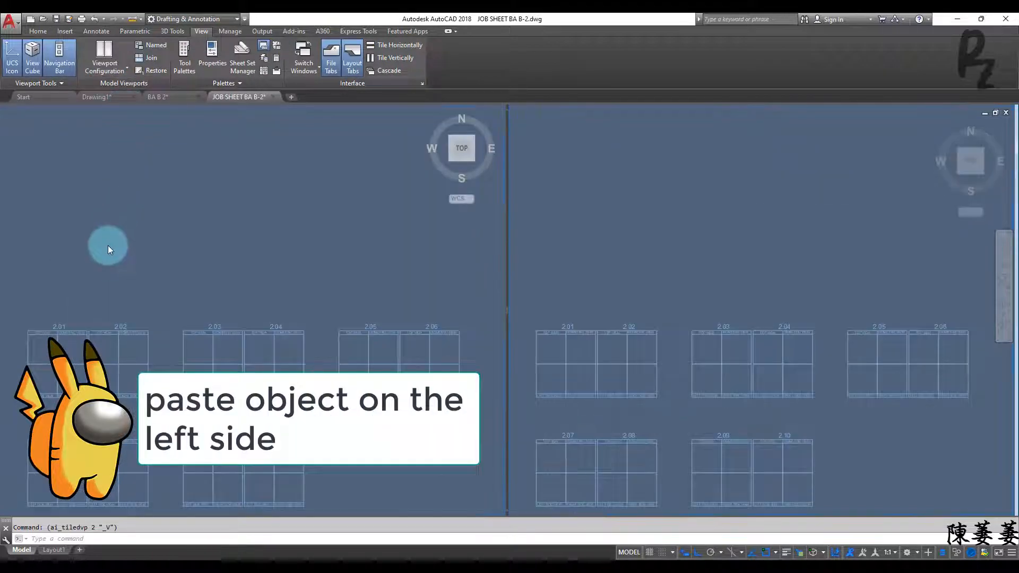
pyautogui.click(107, 246)
pyautogui.hotkey('ctrl', 'v')
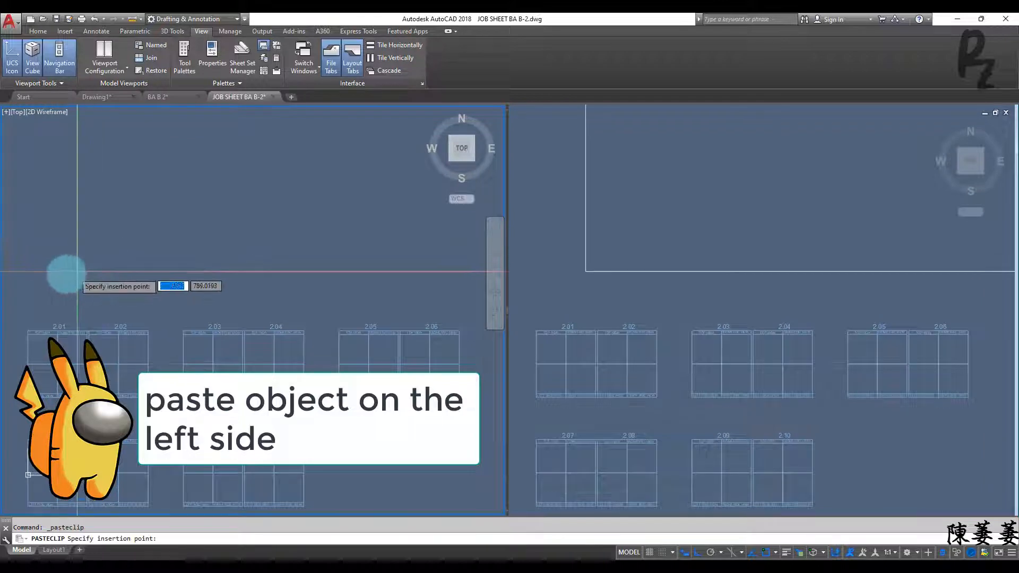
pyautogui.scroll(-5, 163, 292)
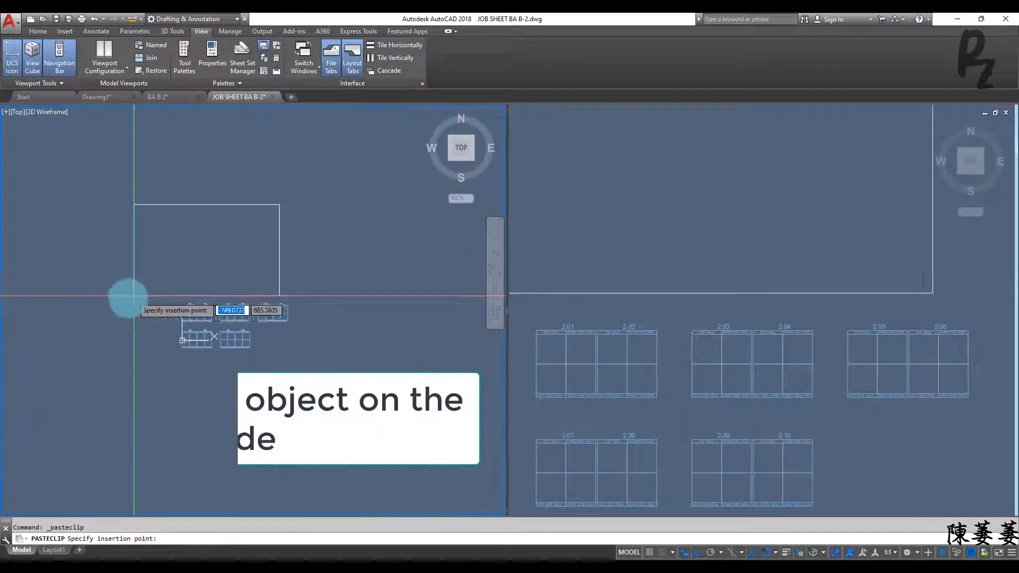
pyautogui.click(89, 335)
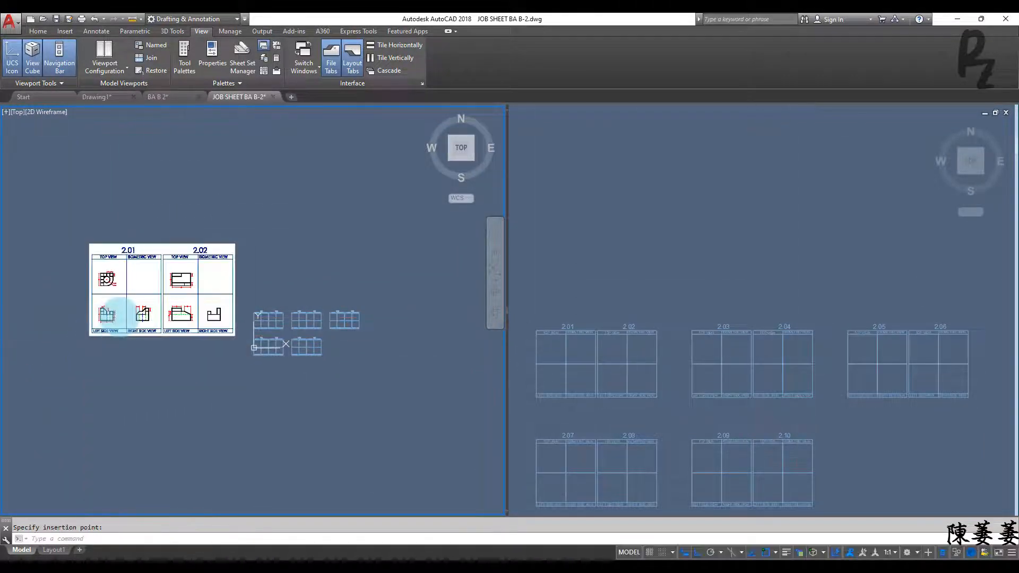
pyautogui.scroll(5, 187, 329)
pyautogui.click(376, 357)
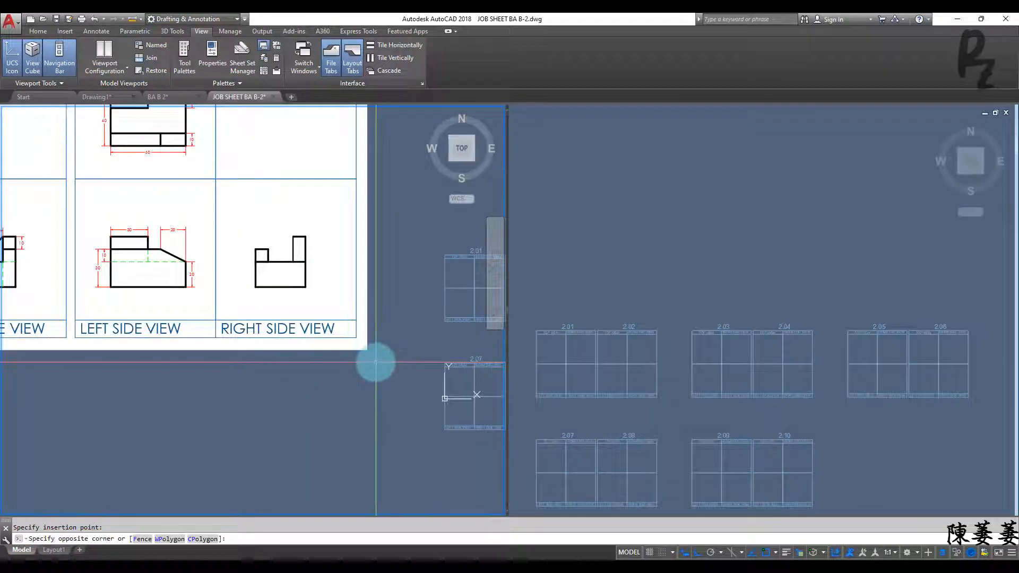
pyautogui.click(304, 285)
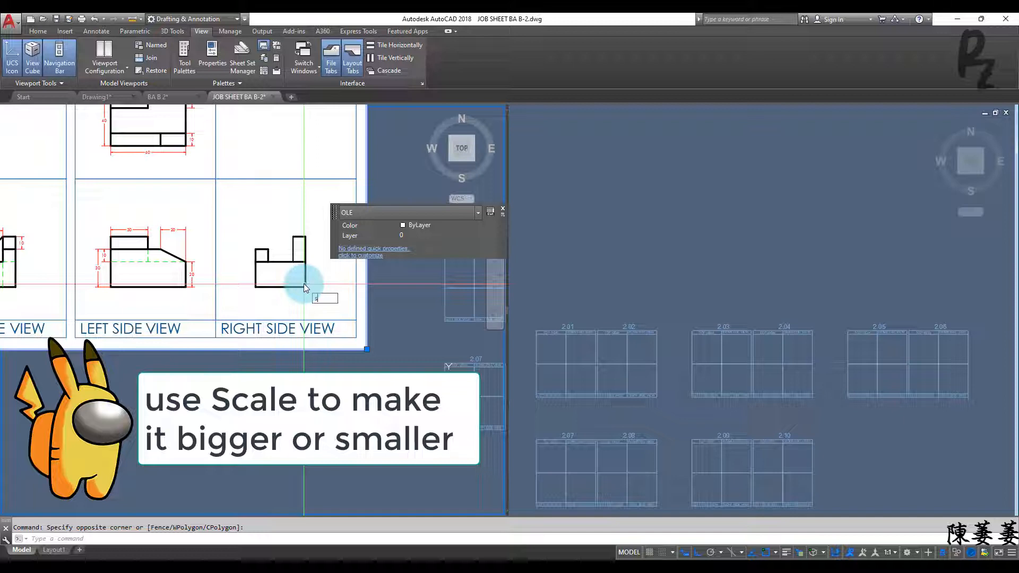
pyautogui.write('Ssc')
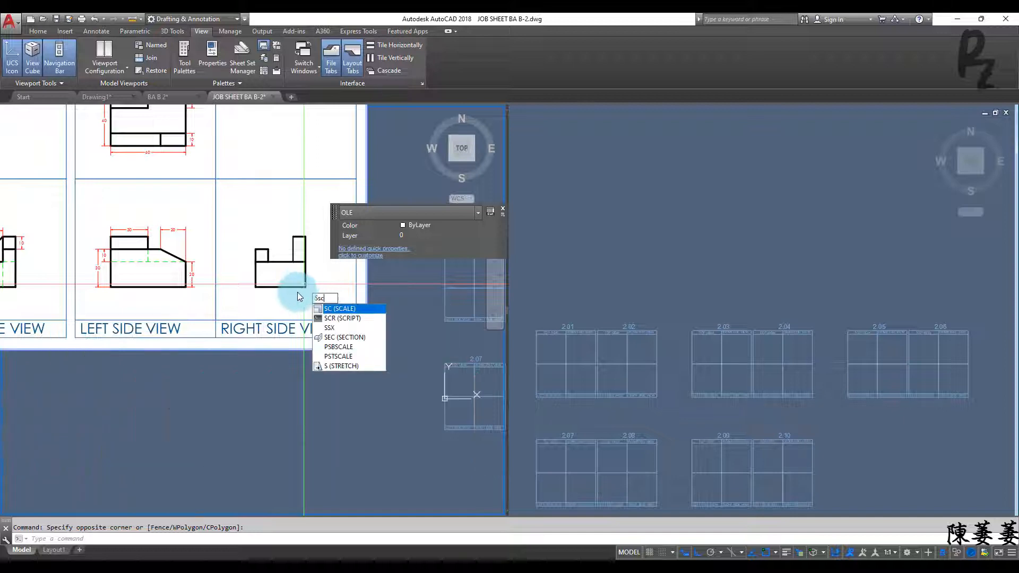
pyautogui.press('BackSpace')
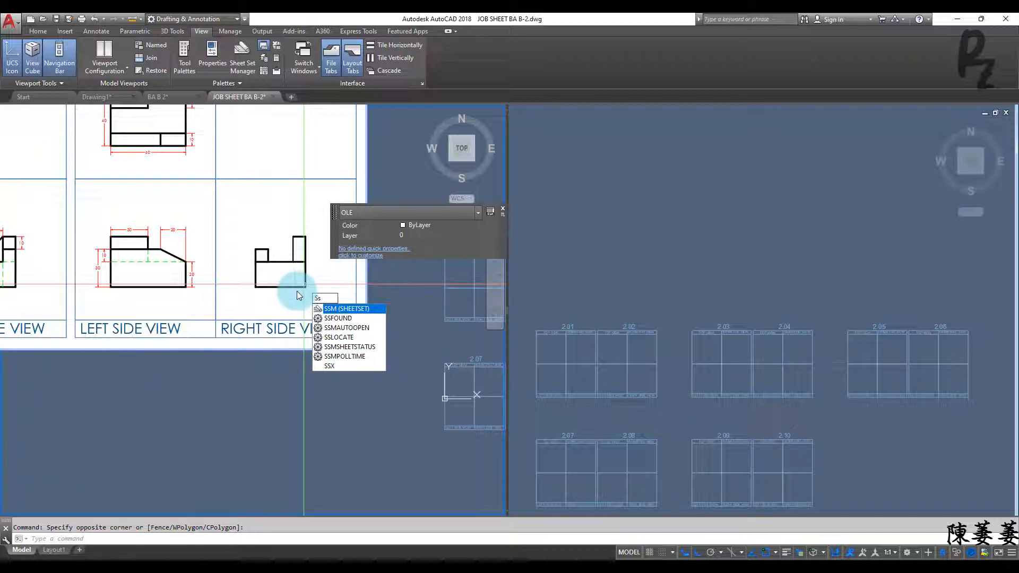
pyautogui.press('Return')
pyautogui.press('Escape')
# Step: Scale the pasted drawing sheet by a factor of 0.2 about its lower-right corner
pyautogui.write('sc')
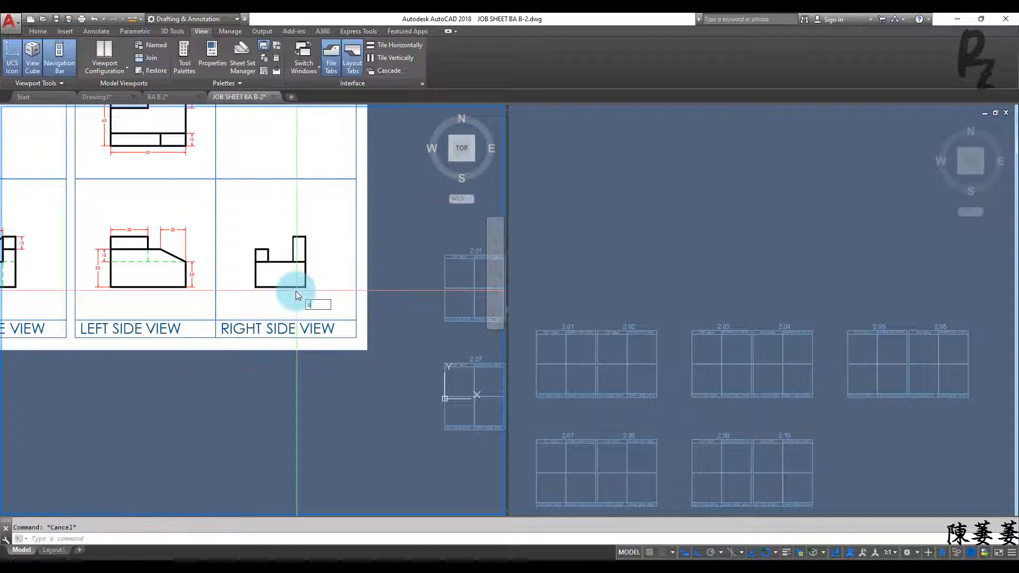
pyautogui.press('Return')
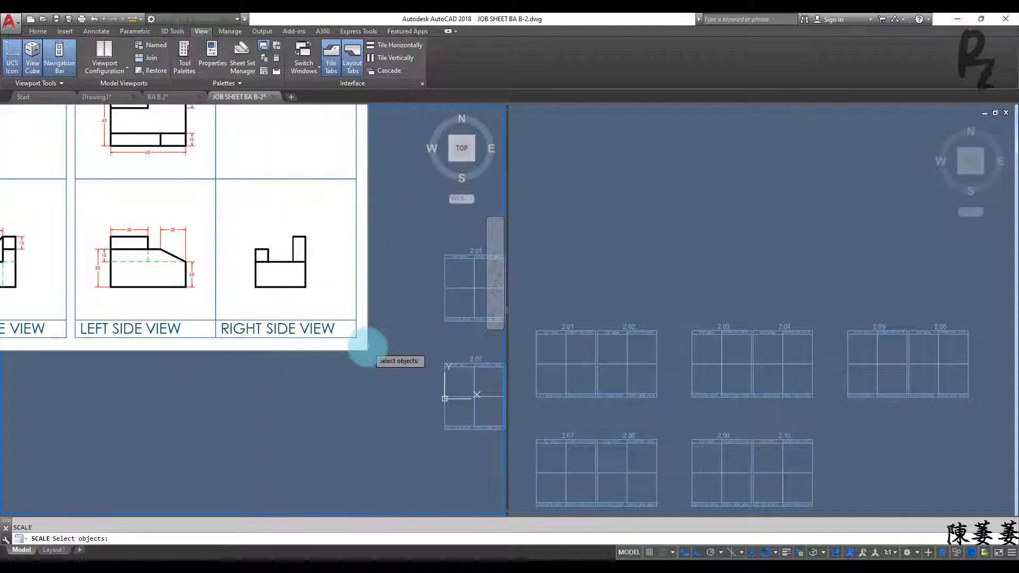
pyautogui.click(366, 346)
pyautogui.press('Return')
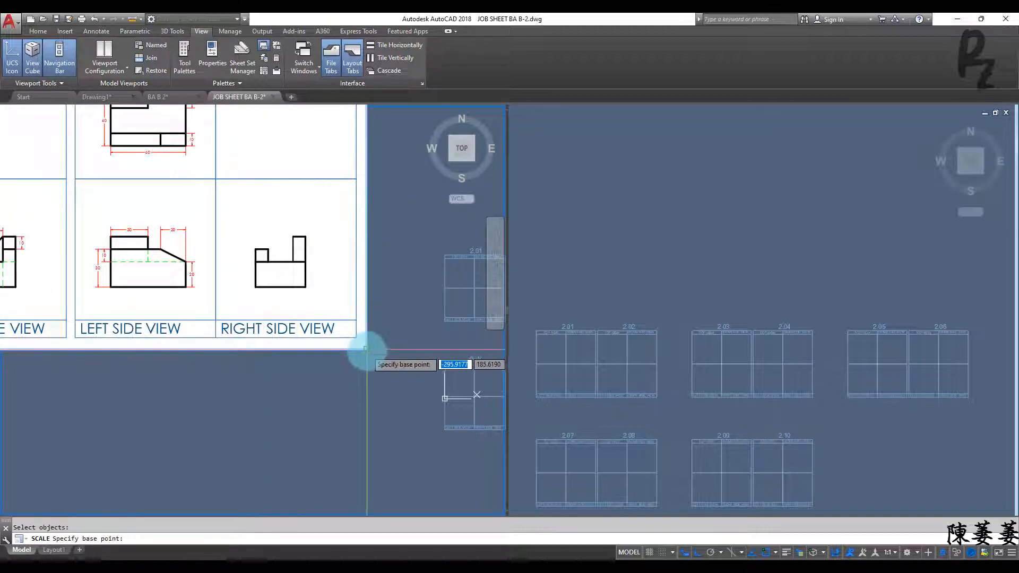
pyautogui.click(367, 349)
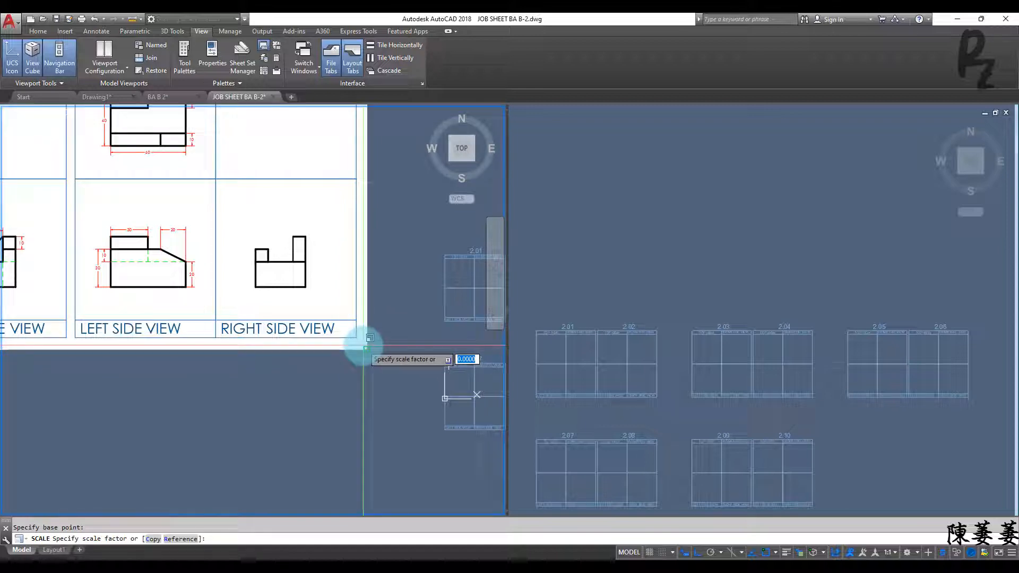
pyautogui.press('Return')
# Step: Frame the 2.01 drawing views of the pasted sheet in the left viewport and make the right viewport current
pyautogui.scroll(4, 352, 321)
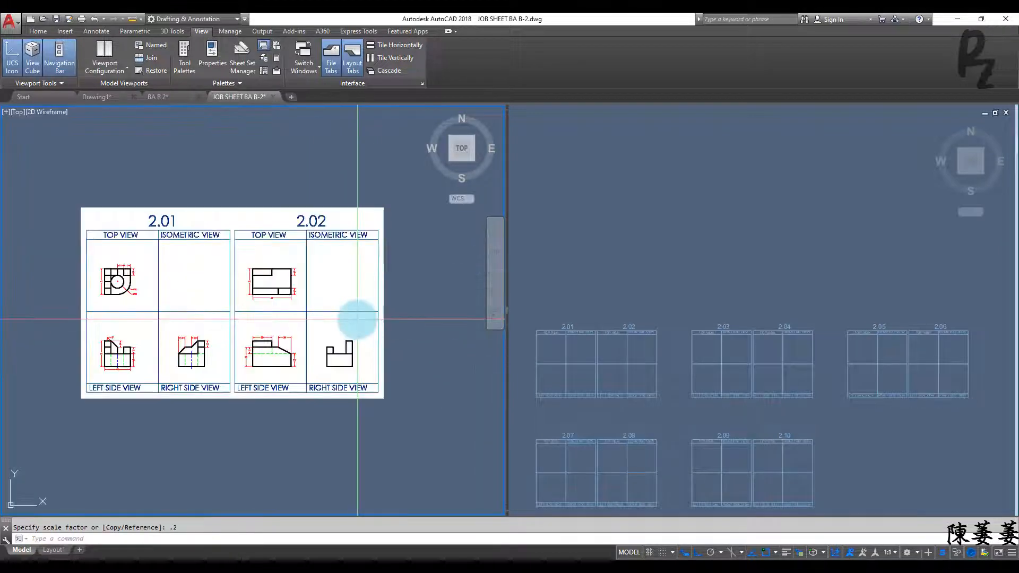
pyautogui.scroll(2, 250, 345)
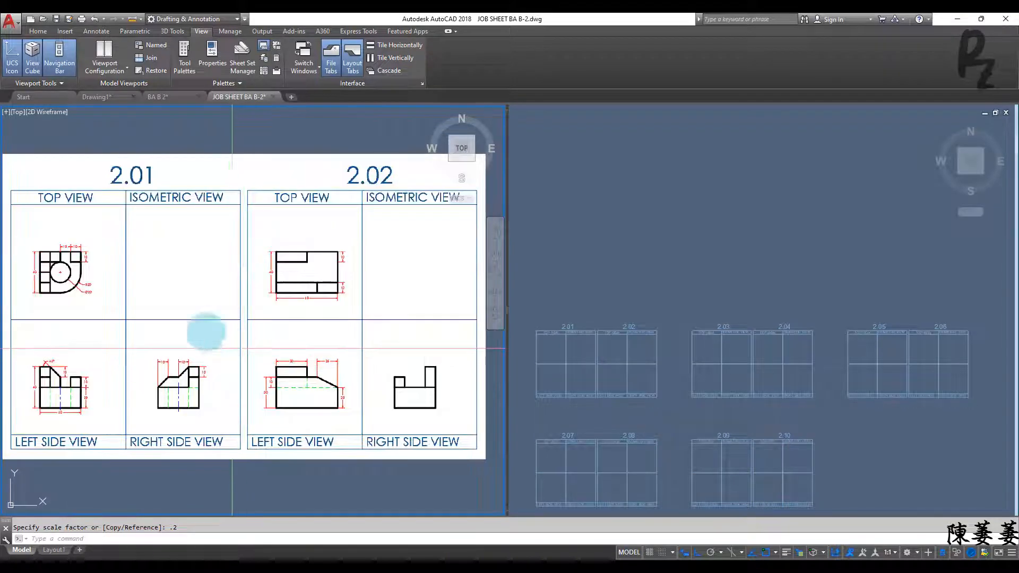
pyautogui.scroll(2, 102, 286)
pyautogui.moveTo(102, 286); pyautogui.dragTo(150, 282, button='middle')
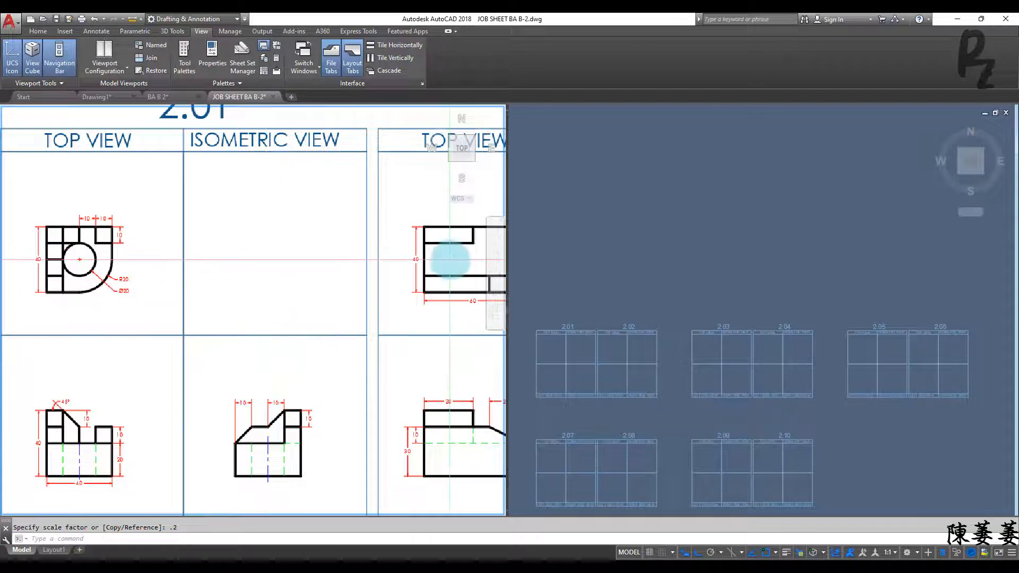
pyautogui.click(689, 228)
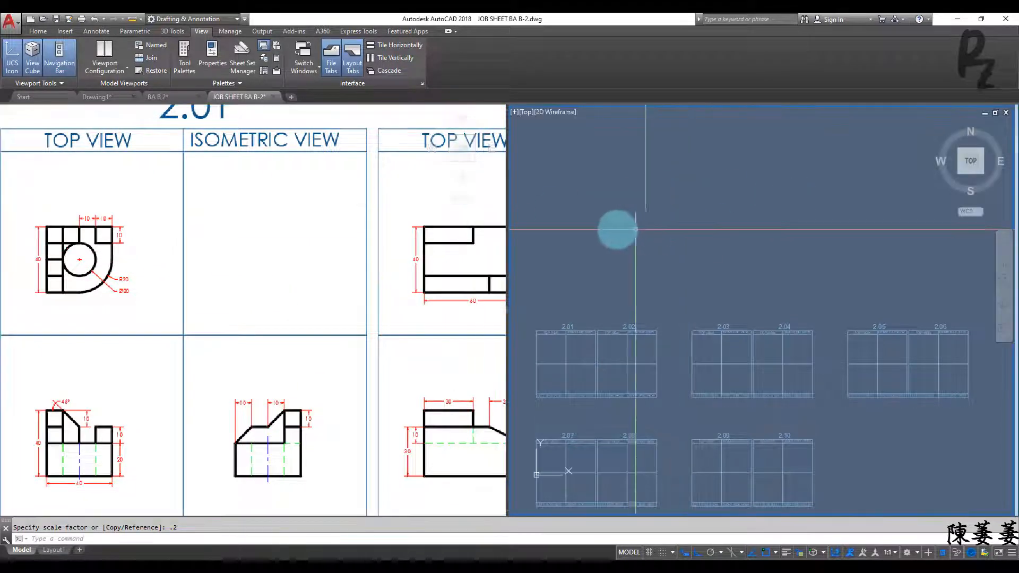
# Step: Create a layer for dimensions with red colour and a 0.09 mm lineweight in the Layer Properties Manager
pyautogui.click(85, 32)
pyautogui.click(35, 31)
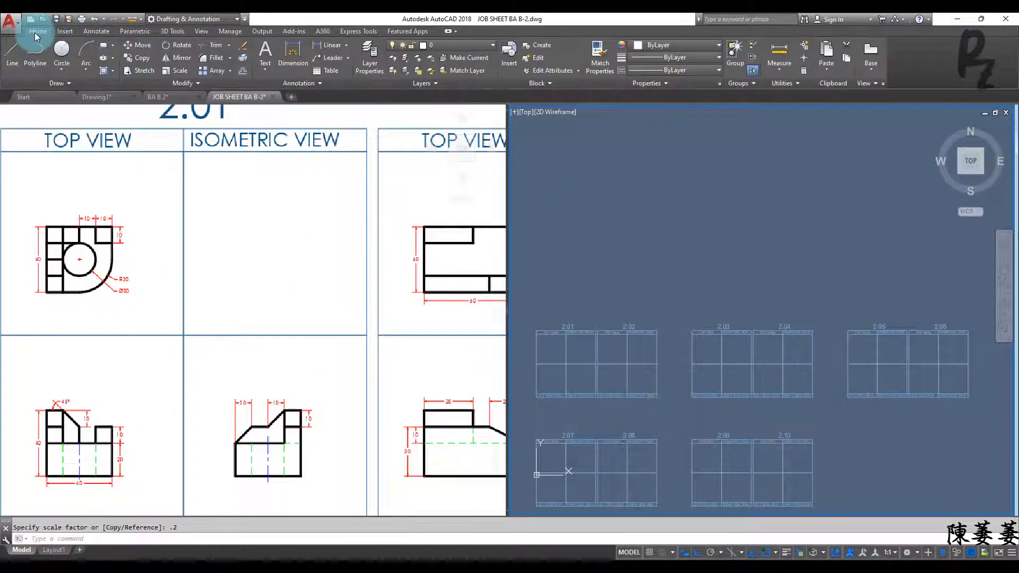
pyautogui.click(388, 65)
pyautogui.click(367, 61)
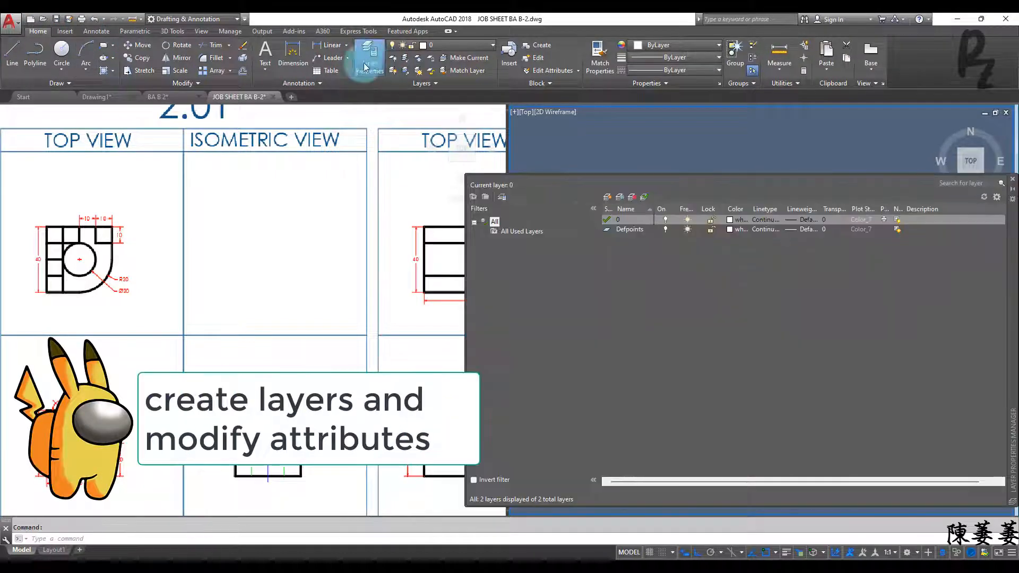
pyautogui.click(607, 196)
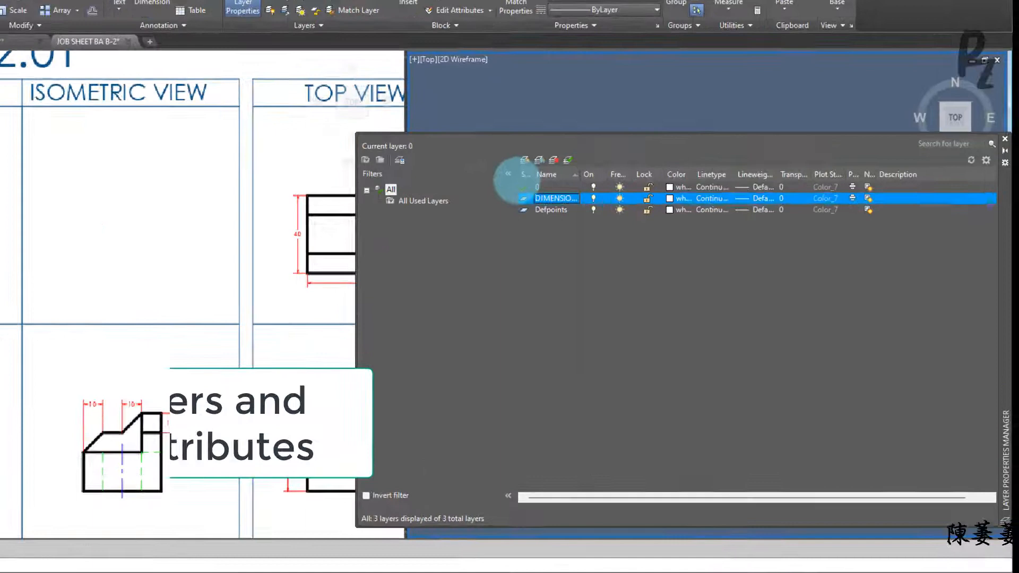
pyautogui.click(729, 230)
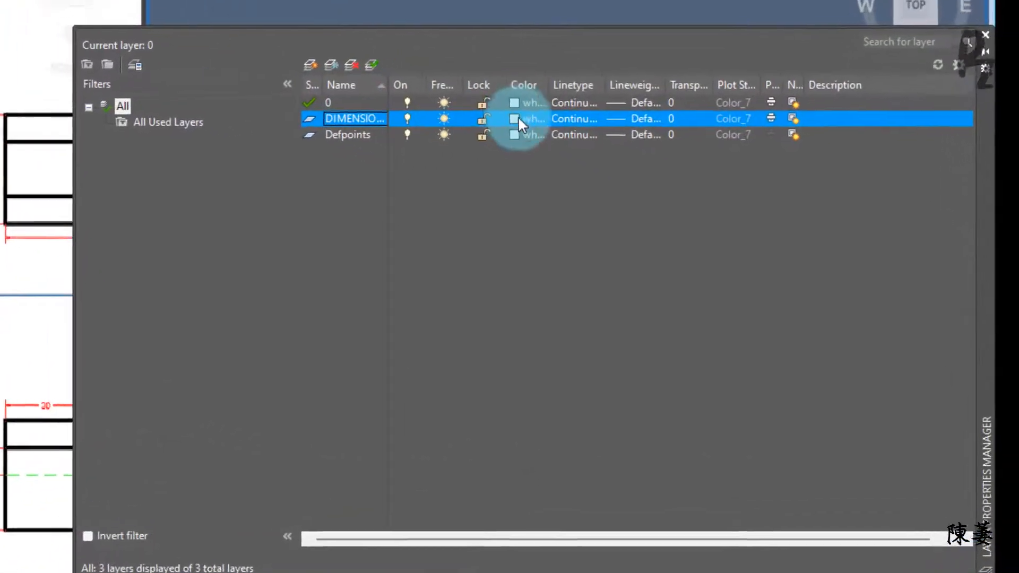
pyautogui.click(686, 156)
pyautogui.click(794, 263)
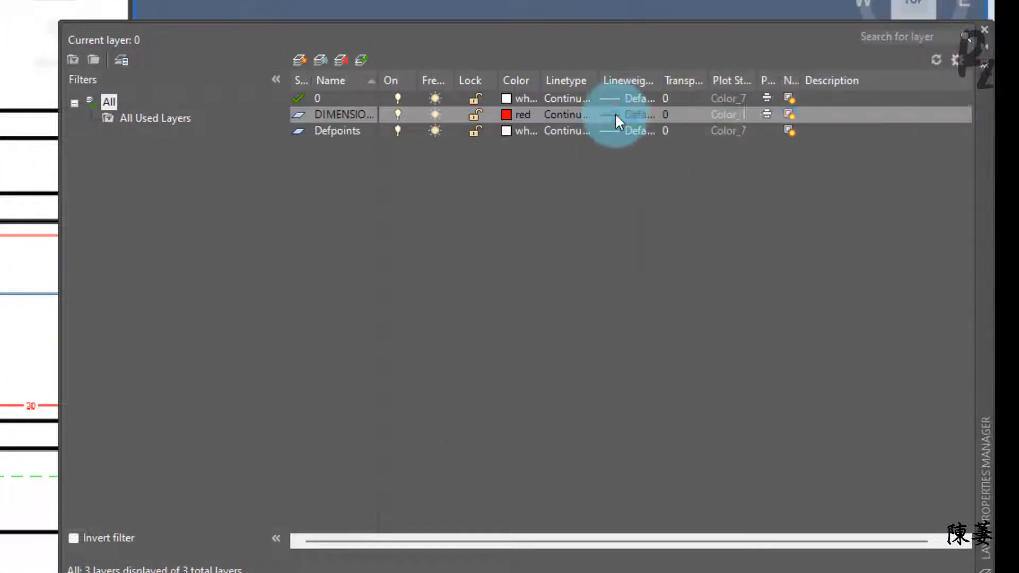
pyautogui.click(615, 114)
pyautogui.click(812, 95)
pyautogui.click(785, 279)
# Step: Create a layer named TOP VIEW with colour 93 and a 0.50 mm lineweight
pyautogui.click(300, 59)
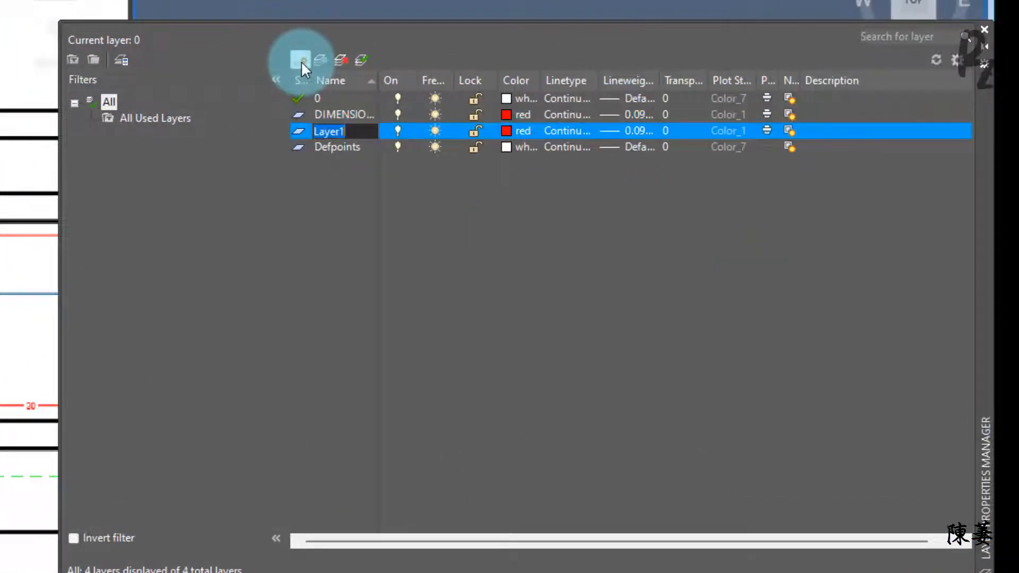
pyautogui.write('TOP VIEW')
pyautogui.click(506, 131)
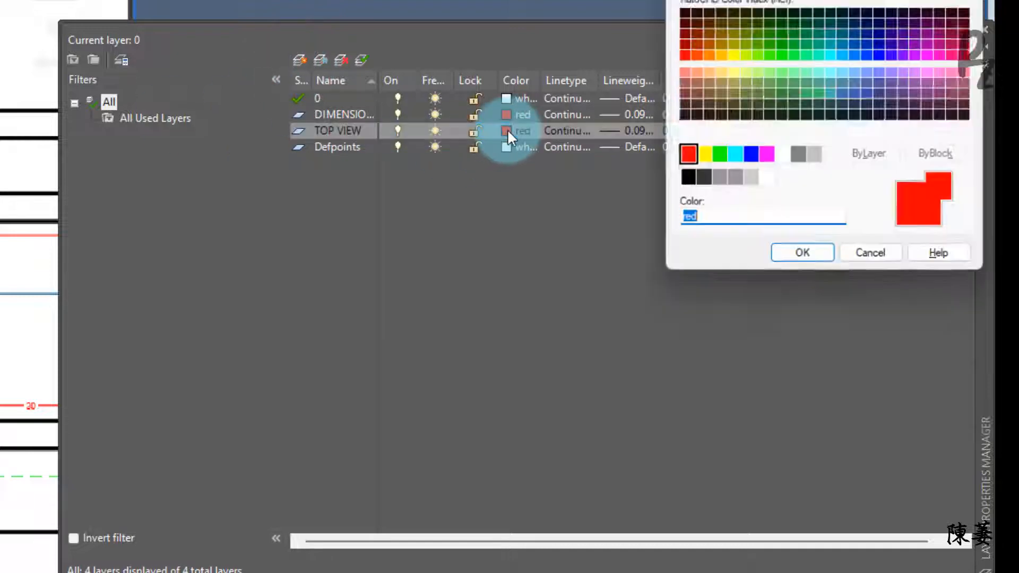
pyautogui.click(781, 85)
pyautogui.click(802, 257)
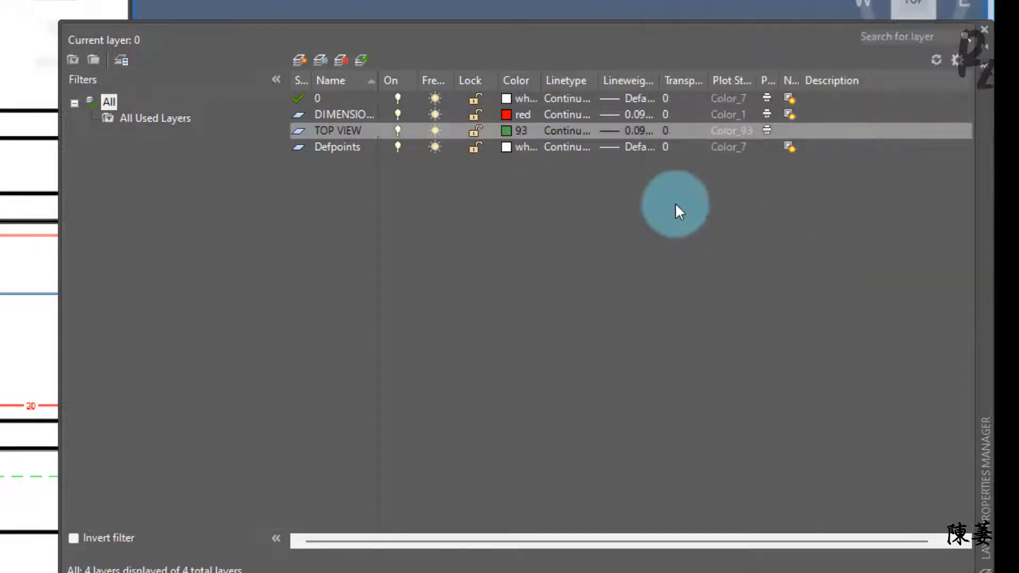
pyautogui.click(615, 131)
pyautogui.click(817, 179)
pyautogui.click(789, 281)
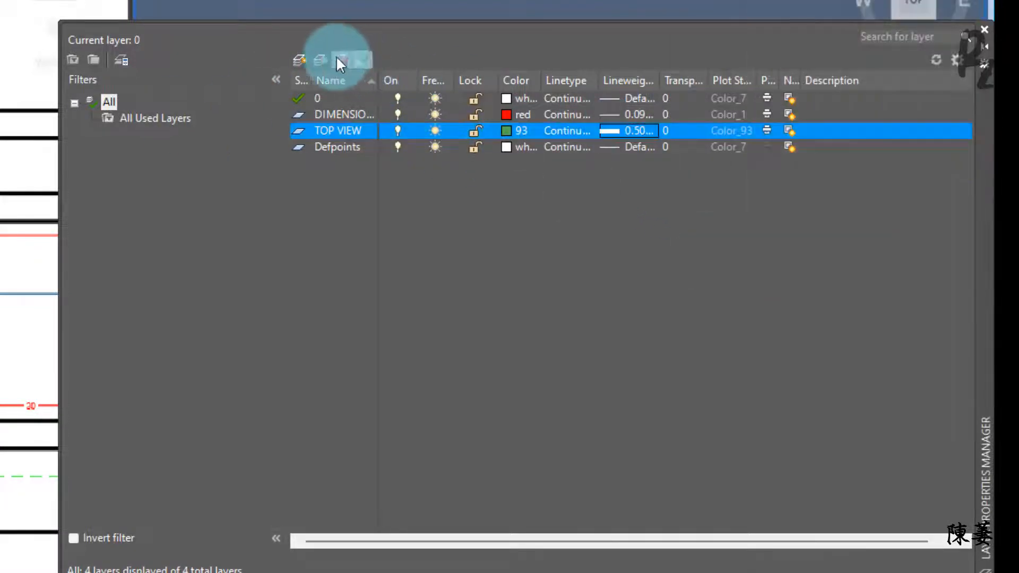
# Step: Create a layer named LEFT SIDE VIEW, based on the TOP VIEW layer, with colour 153
pyautogui.click(300, 60)
pyautogui.write('LEFT SIDE VIEW')
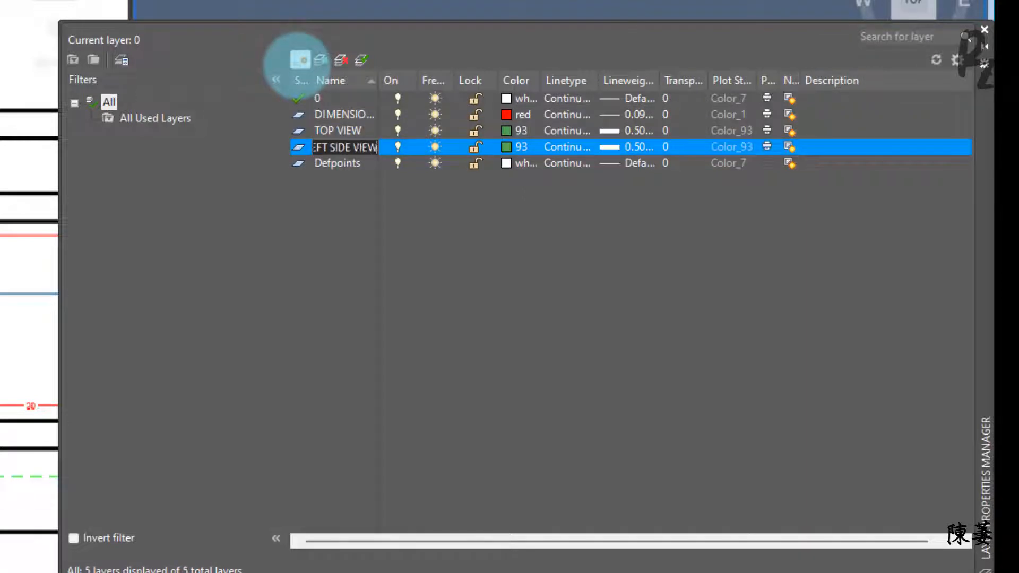
pyautogui.click(507, 147)
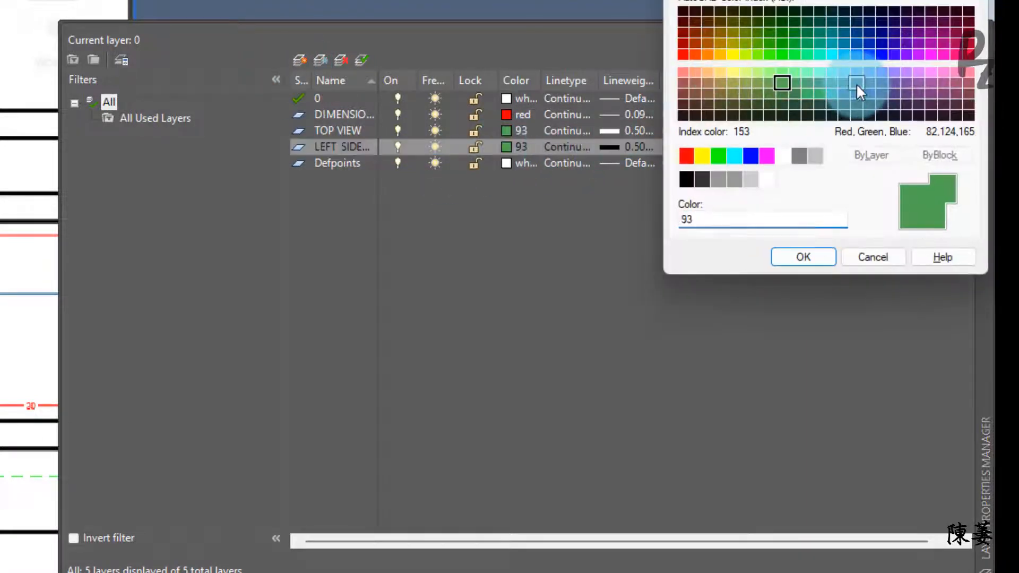
pyautogui.doubleClick(856, 84)
# Step: Create a layer named RIGHT SIDE VIEW, based on the LEFT SIDE VIEW layer, with colour 102
pyautogui.click(299, 59)
pyautogui.write('RIGHT SIDE VIEW')
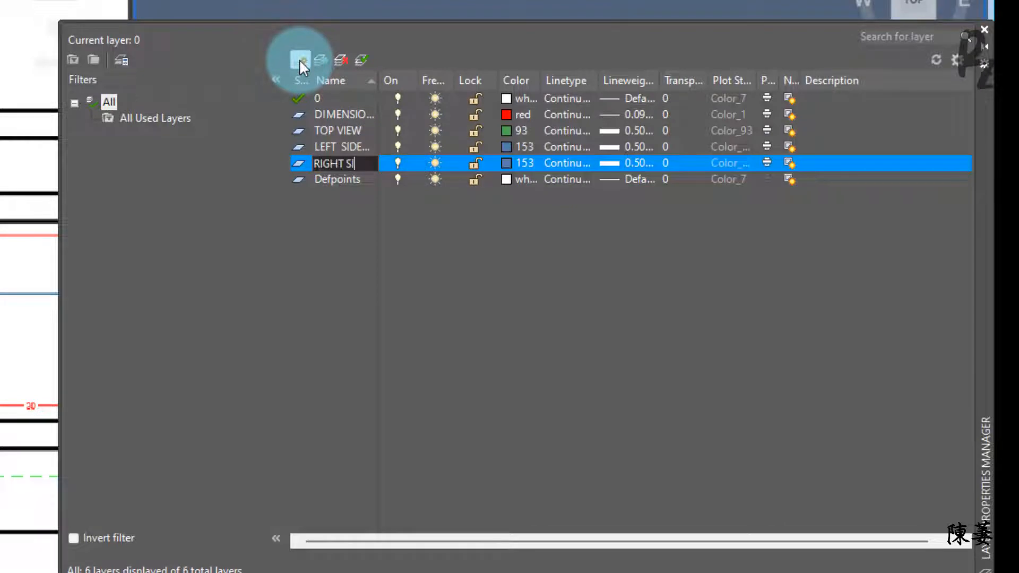
pyautogui.press('Return')
pyautogui.click(507, 163)
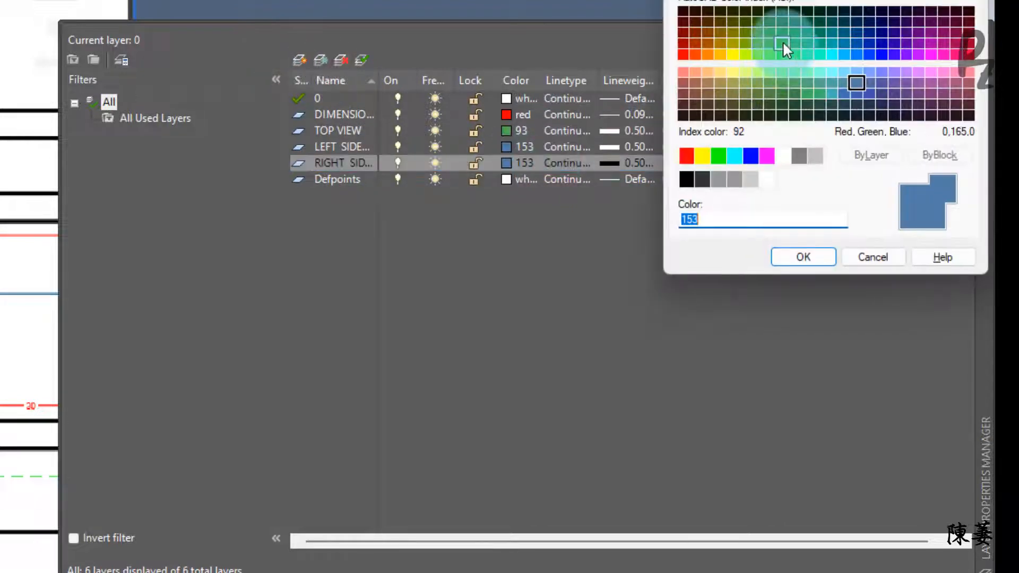
pyautogui.click(795, 43)
pyautogui.click(790, 258)
# Step: Create a layer named HIDDENLINE with green colour, a 0.09 mm lineweight and the HIDDEN2 linetype
pyautogui.click(299, 60)
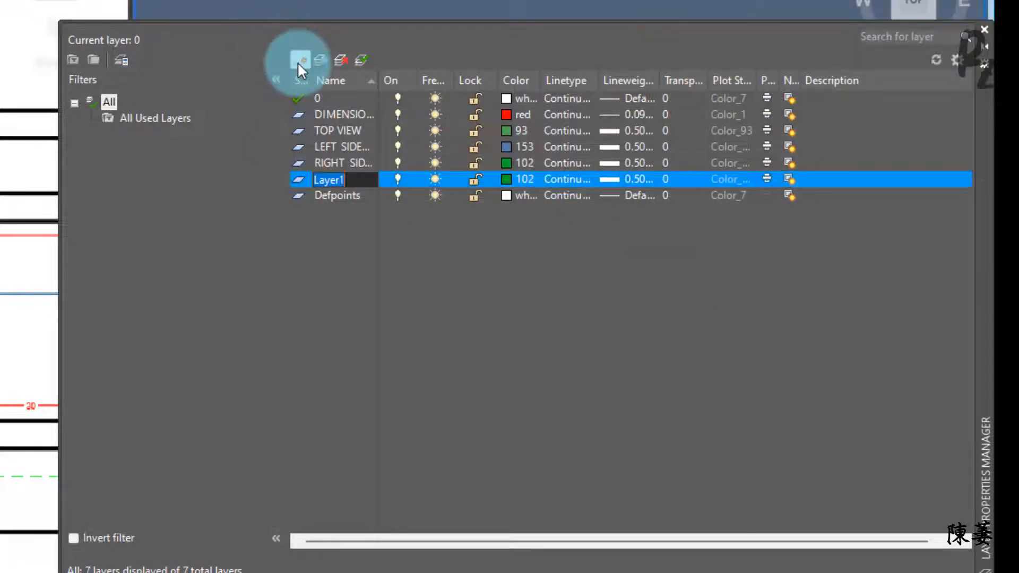
pyautogui.write('HIDDENLINE')
pyautogui.press('Return')
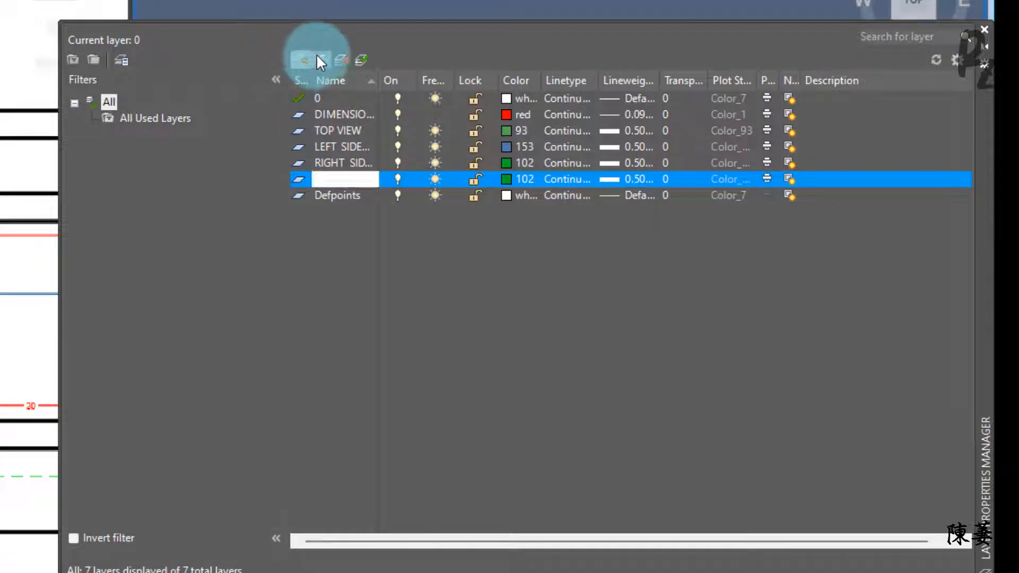
pyautogui.click(507, 179)
pyautogui.click(717, 155)
pyautogui.click(790, 257)
pyautogui.click(618, 178)
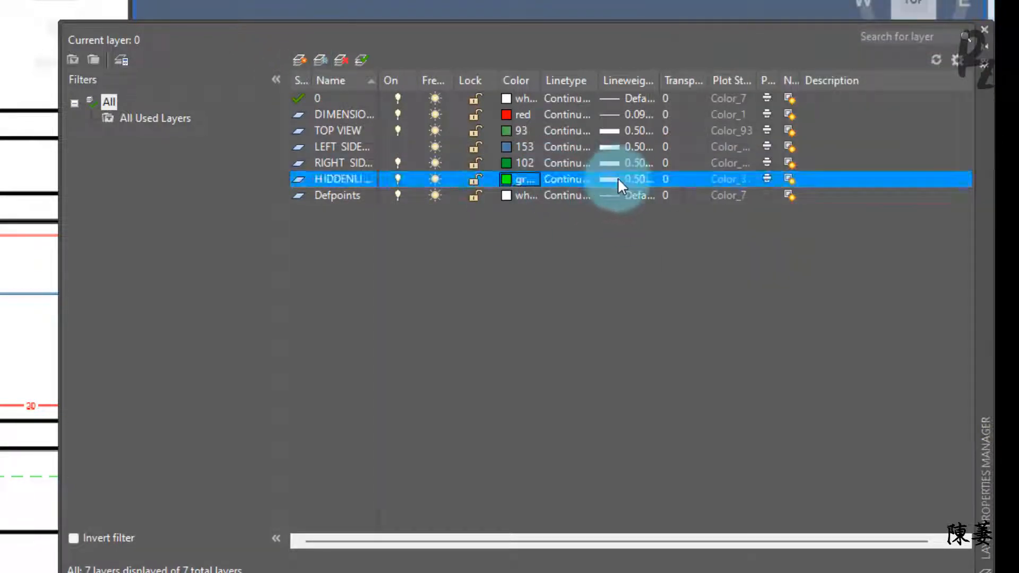
pyautogui.click(803, 65)
pyautogui.click(789, 282)
pyautogui.click(567, 179)
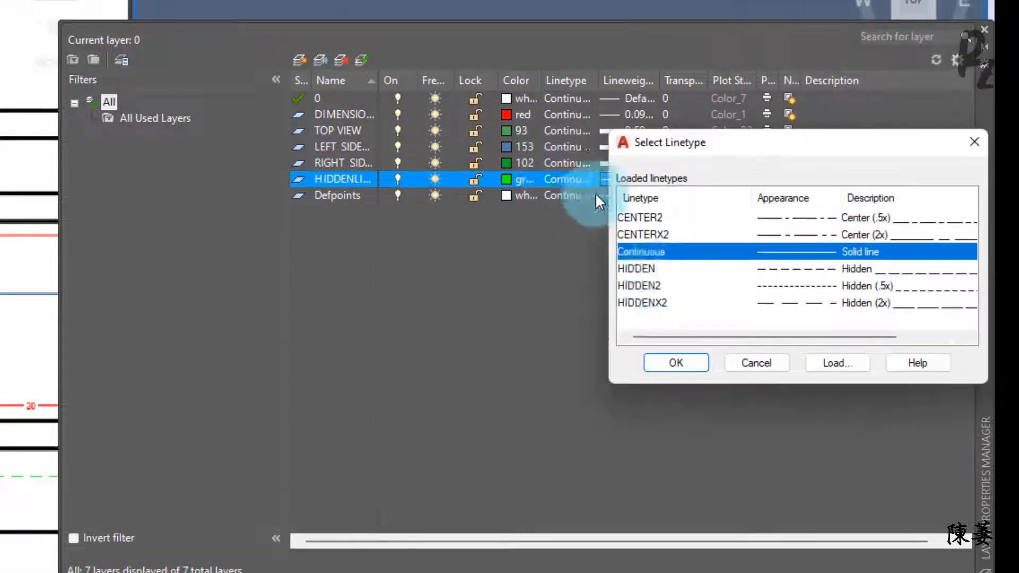
pyautogui.click(644, 285)
pyautogui.click(677, 361)
# Step: Create a layer named CENTERLINE, based on the HIDDENLINE layer, with blue colour and the CENTER2 linetype
pyautogui.click(299, 59)
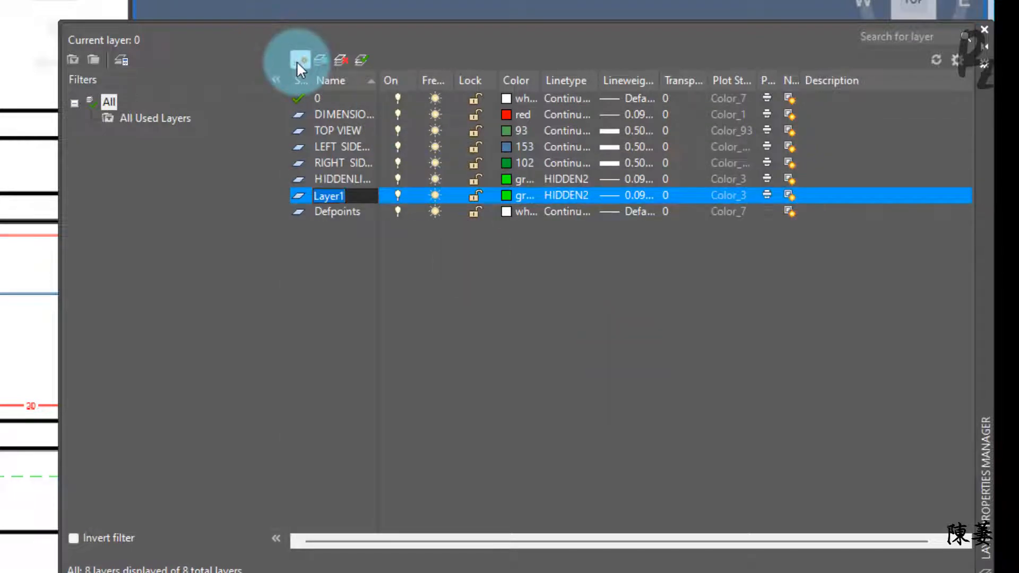
pyautogui.write('CENTERLINE')
pyautogui.press('Return')
pyautogui.click(507, 193)
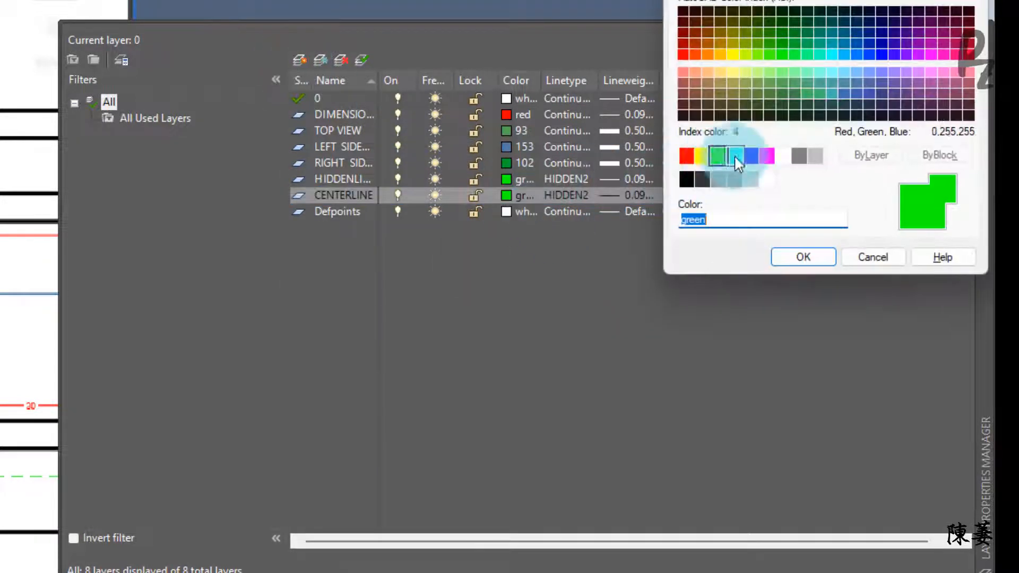
pyautogui.click(748, 154)
pyautogui.click(802, 257)
pyautogui.click(566, 194)
pyautogui.click(652, 218)
pyautogui.click(677, 357)
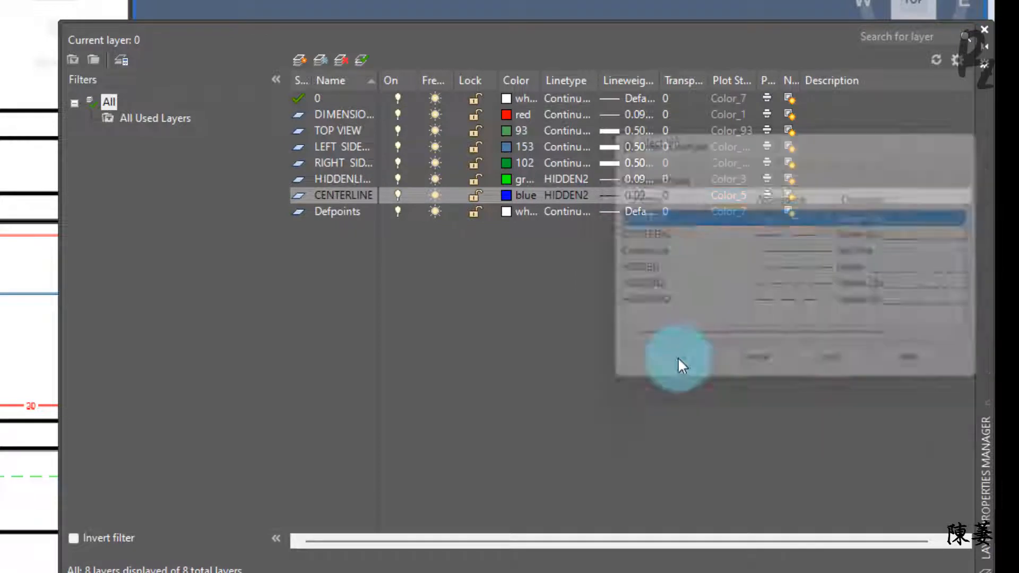
# Step: Create a layer named ISOMETRIC, based on the CENTERLINE layer, with colour 44 and a 0.50 mm lineweight
pyautogui.click(299, 60)
pyautogui.write('ISOMETRIC')
pyautogui.press('Return')
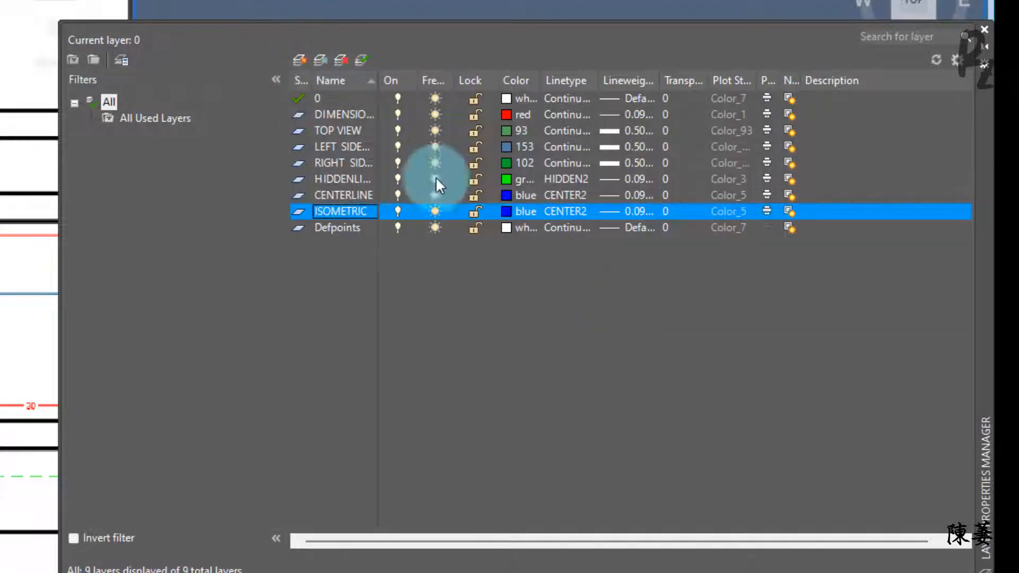
pyautogui.click(506, 211)
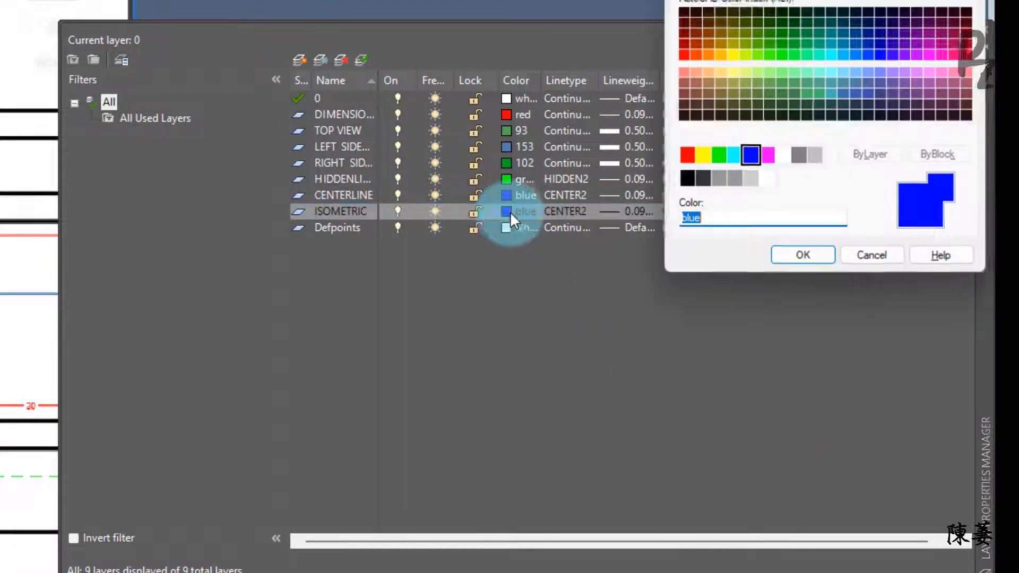
pyautogui.click(720, 32)
pyautogui.click(803, 257)
pyautogui.click(626, 211)
pyautogui.scroll(-2, 802, 140)
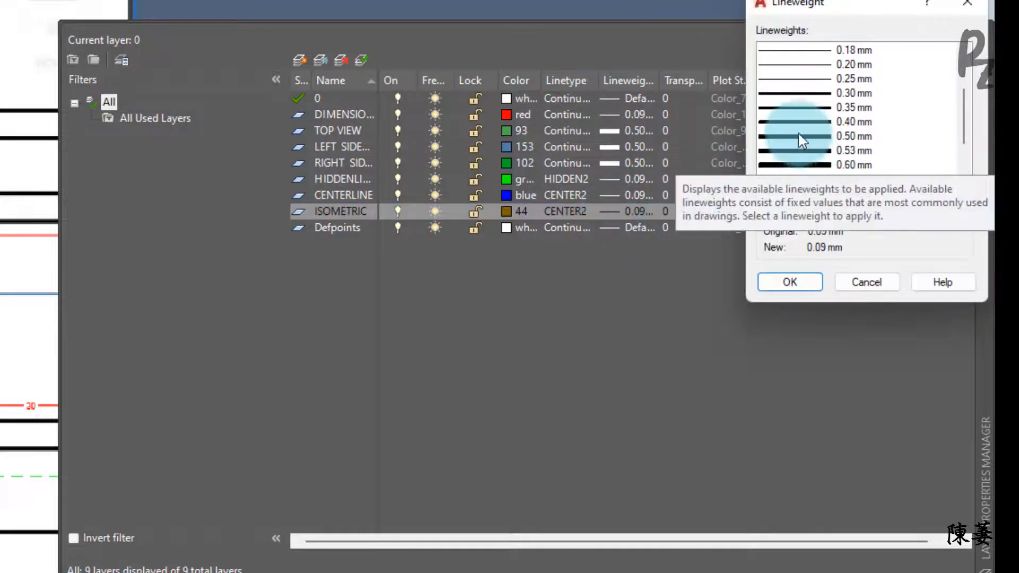
pyautogui.click(802, 140)
pyautogui.click(764, 281)
# Step: Make TOP VIEW the current layer and close the layer manager
pyautogui.rightClick(347, 139)
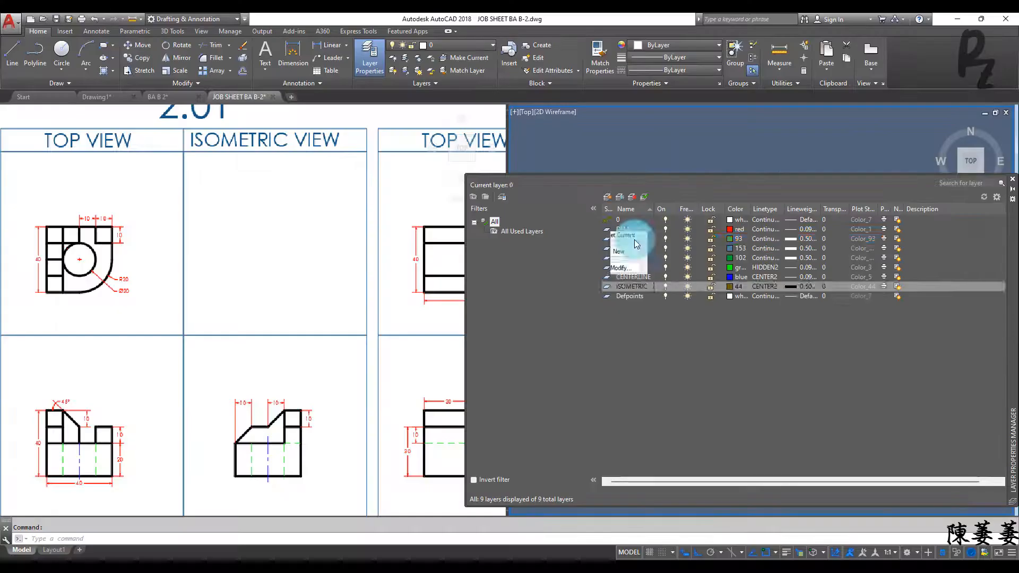
pyautogui.click(634, 236)
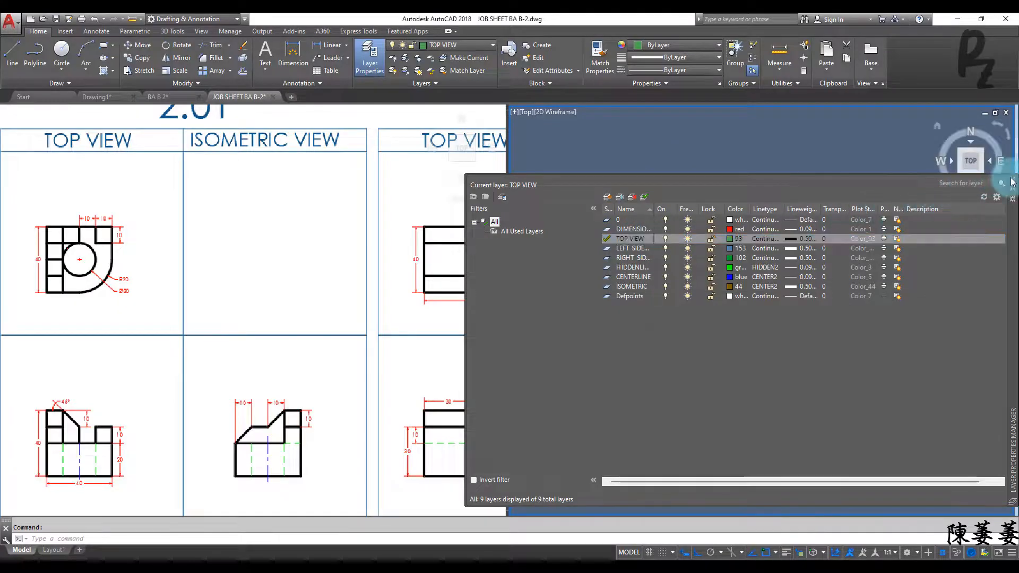
pyautogui.click(1011, 181)
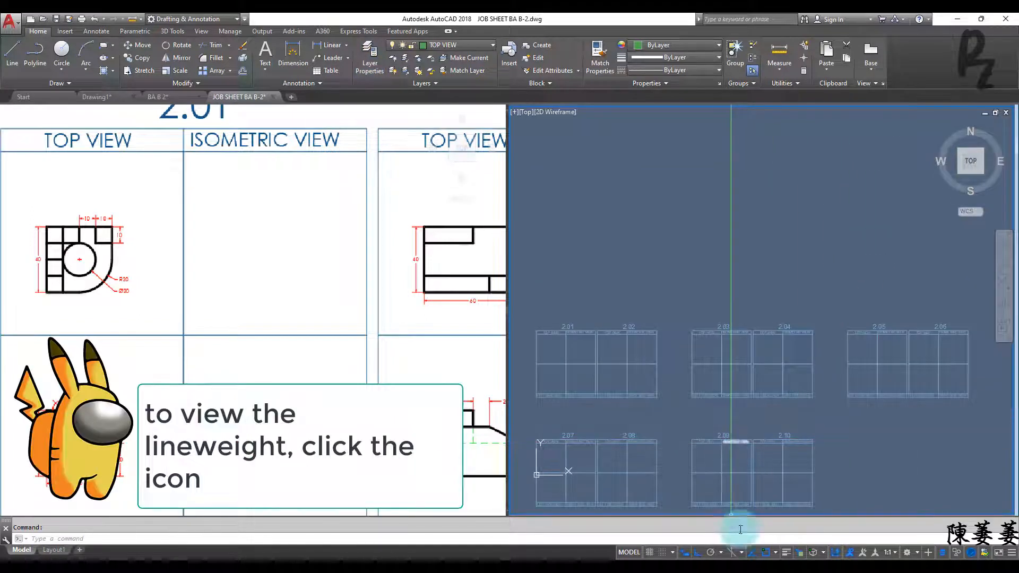
# Step: Turn on lineweight display for the drawing
pyautogui.click(787, 553)
pyautogui.scroll(5, 568, 391)
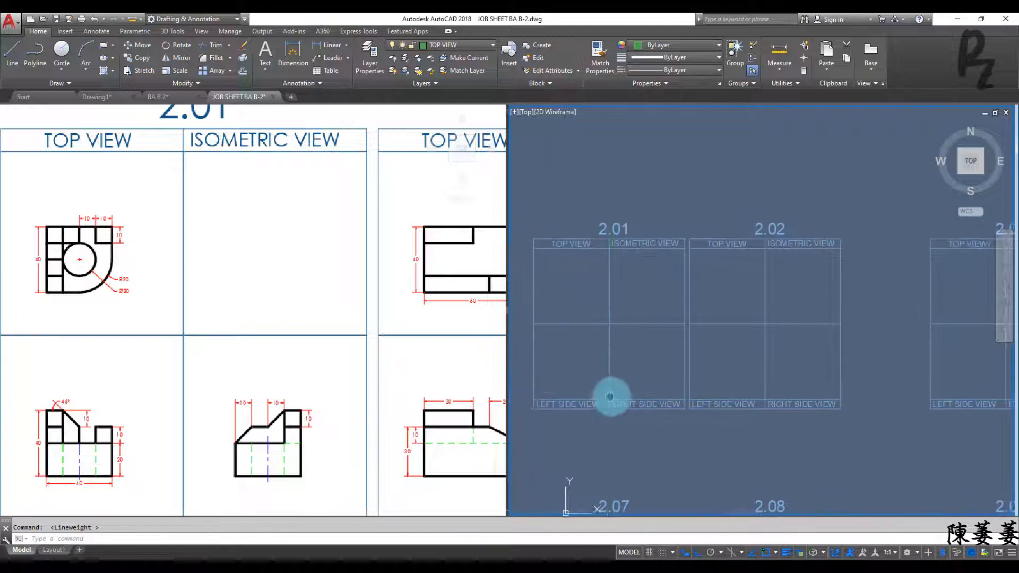
pyautogui.scroll(3, 610, 397)
pyautogui.moveTo(610, 391)
pyautogui.mouseDown(button='middle')
pyautogui.moveTo(655, 404)
pyautogui.moveTo(651, 394)
pyautogui.mouseUp(button='middle')
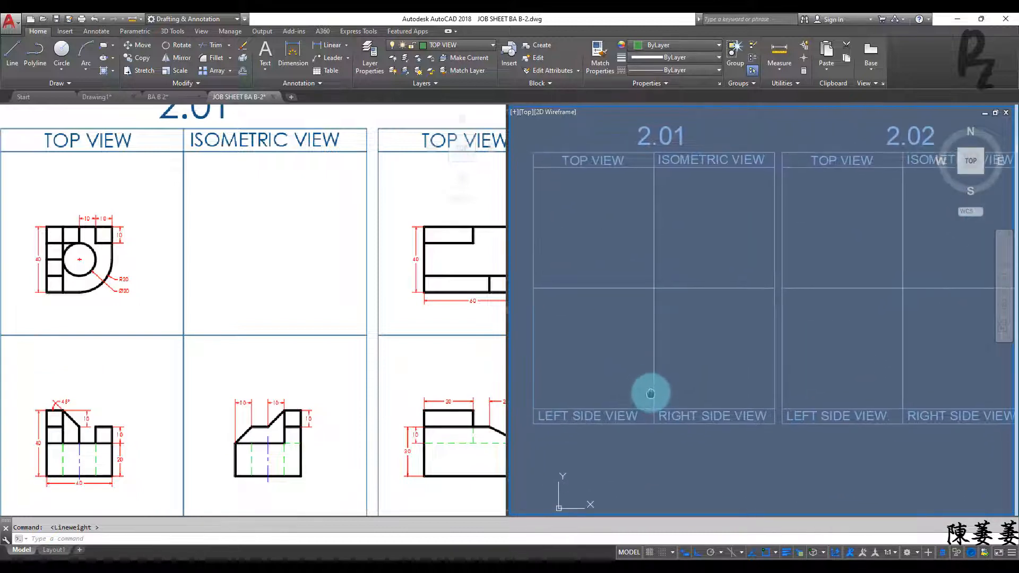
pyautogui.click(312, 278)
pyautogui.moveTo(330, 288)
pyautogui.mouseDown(button='middle')
pyautogui.moveTo(338, 317)
pyautogui.moveTo(343, 302)
pyautogui.mouseUp(button='middle')
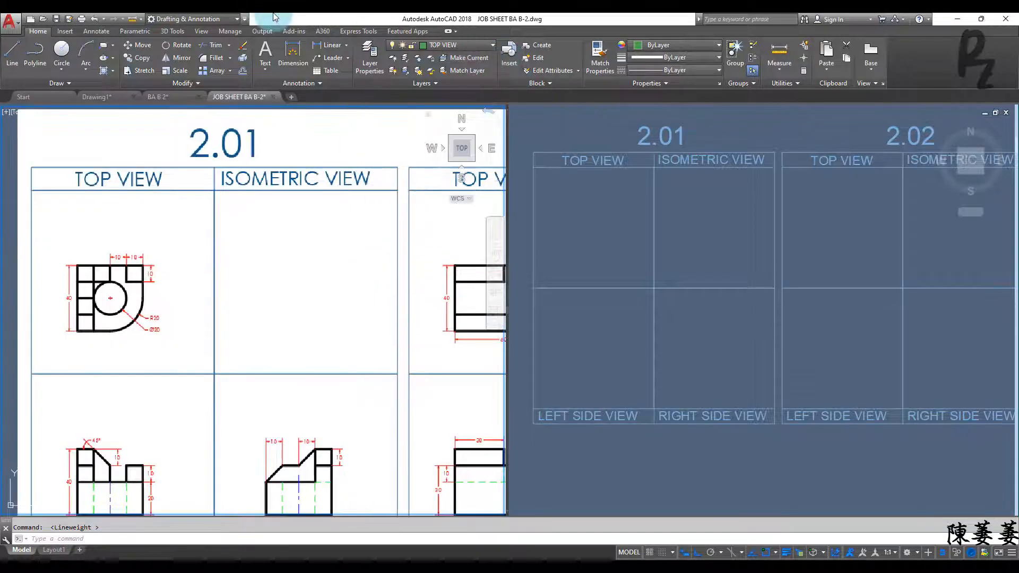
# Step: Create a new text style named BA005
pyautogui.click(97, 31)
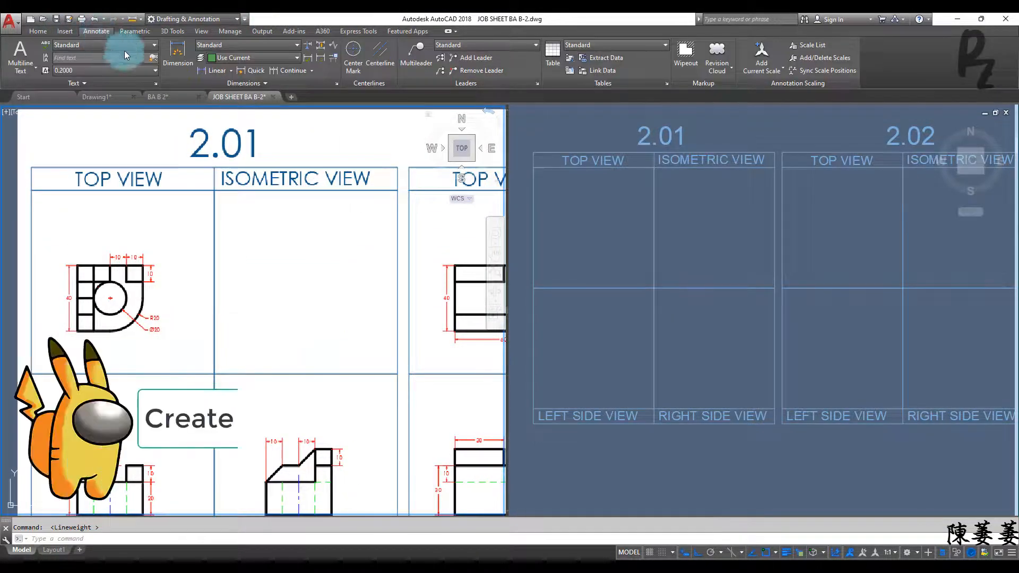
pyautogui.click(156, 82)
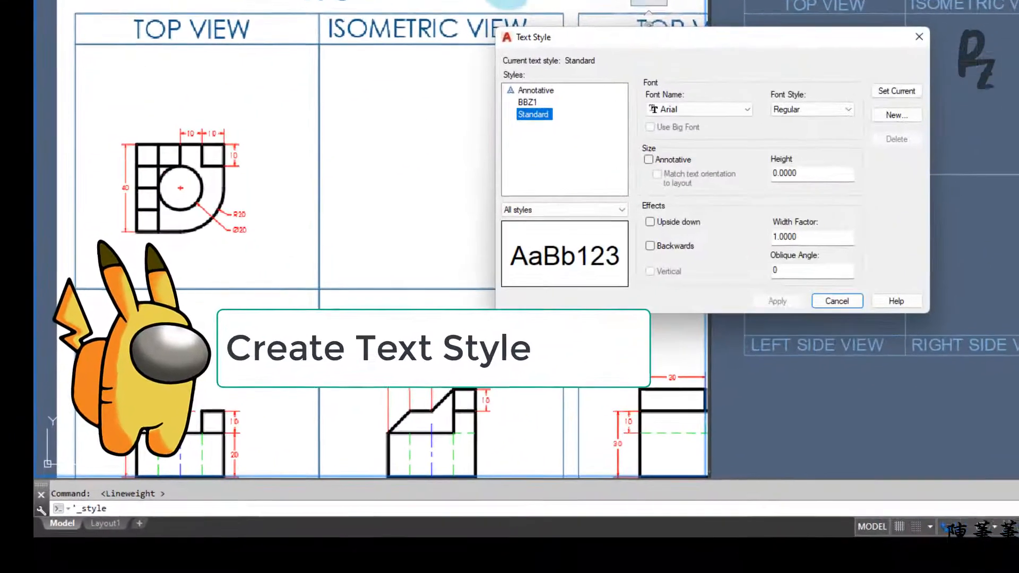
pyautogui.click(896, 113)
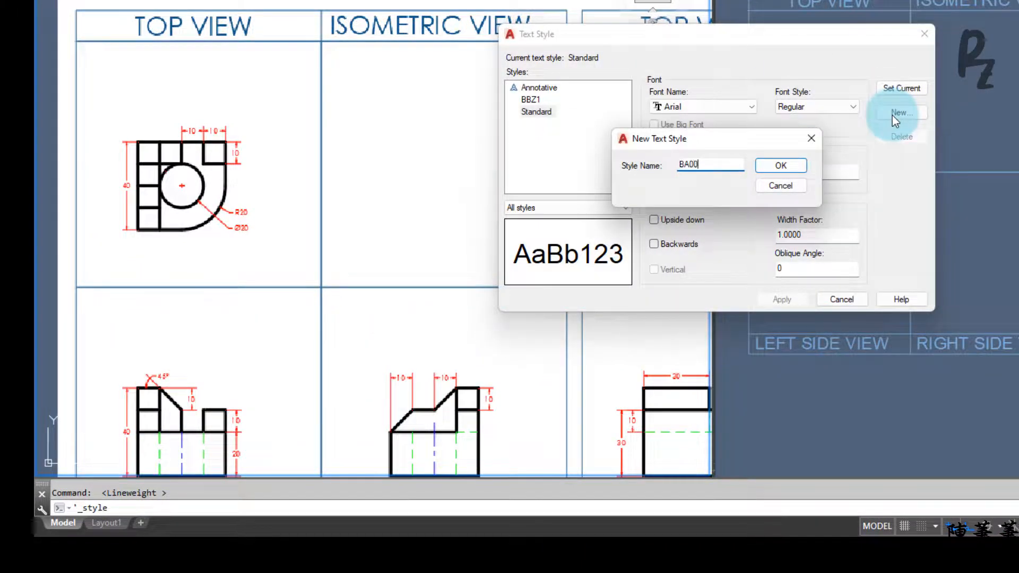
pyautogui.click(792, 166)
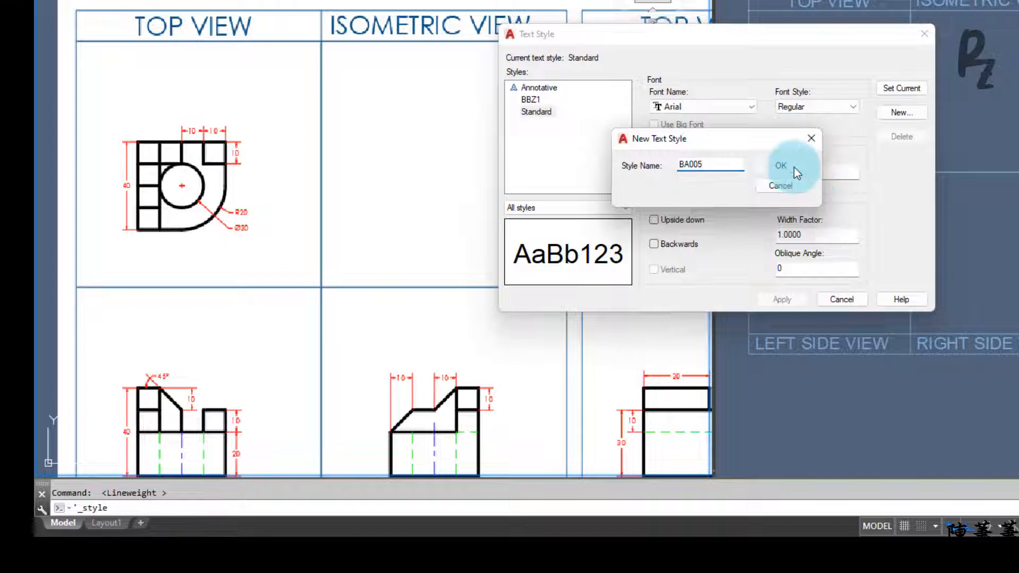
# Step: Set the font of the BA005 text style to Century Gothic and apply the change
pyautogui.click(708, 109)
pyautogui.scroll(-8, 702, 146)
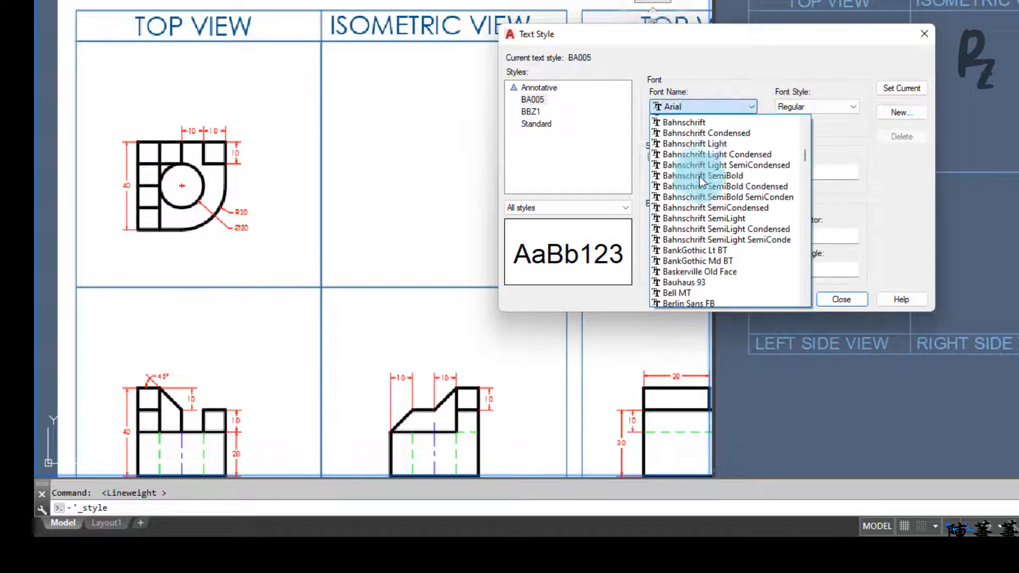
pyautogui.scroll(-7, 700, 180)
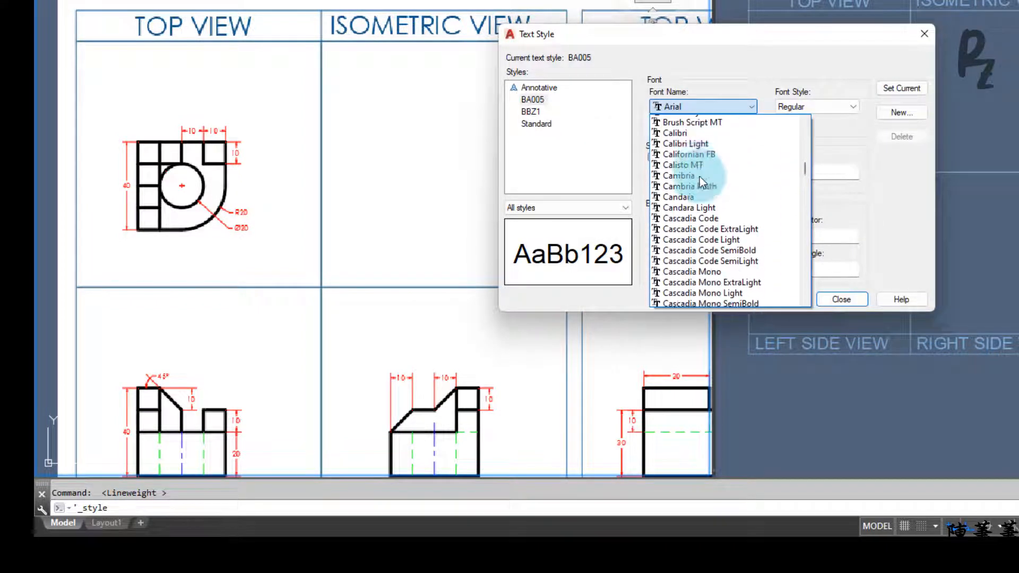
pyautogui.scroll(-1, 700, 182)
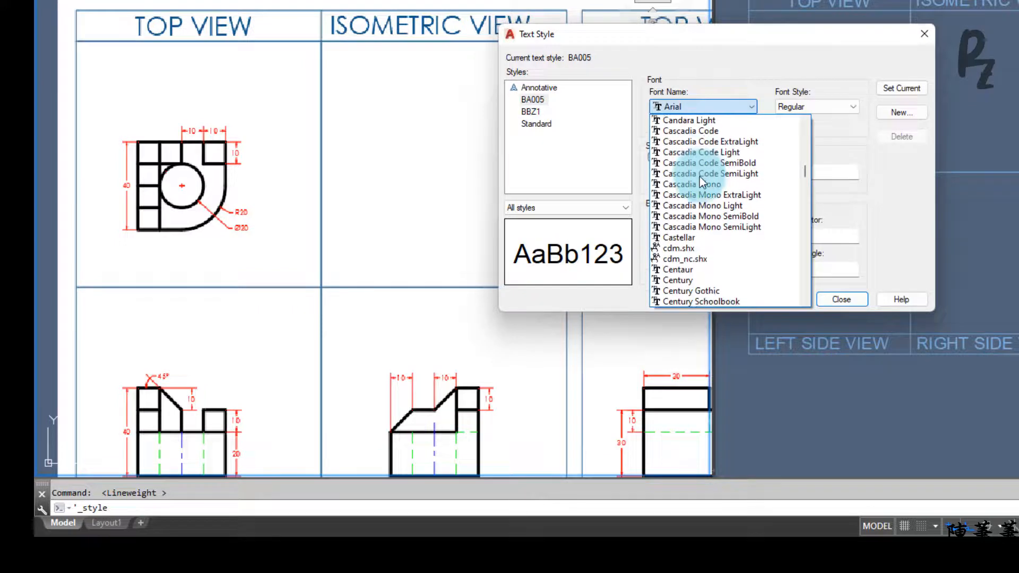
pyautogui.scroll(-3, 699, 181)
pyautogui.click(699, 196)
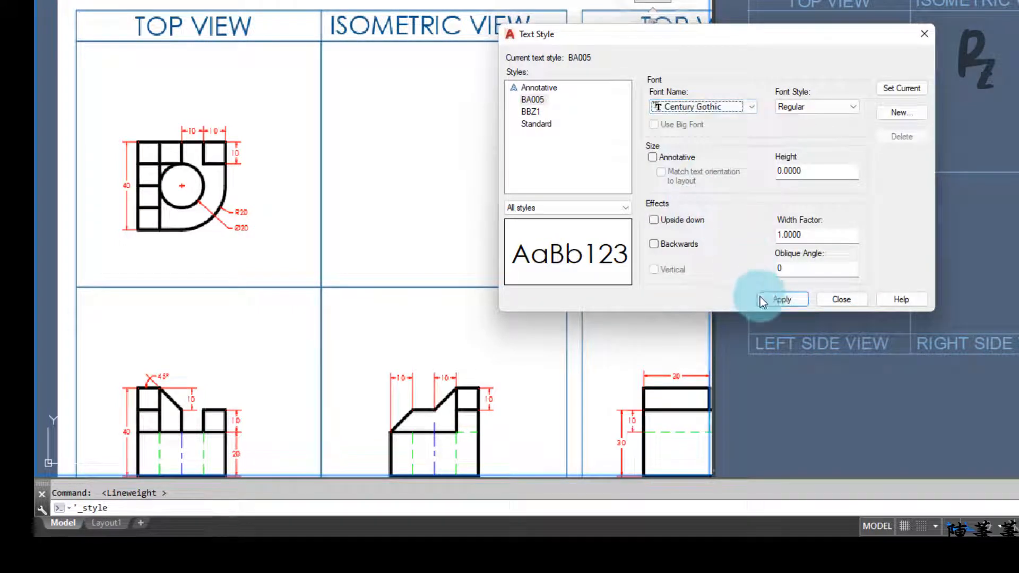
pyautogui.click(779, 299)
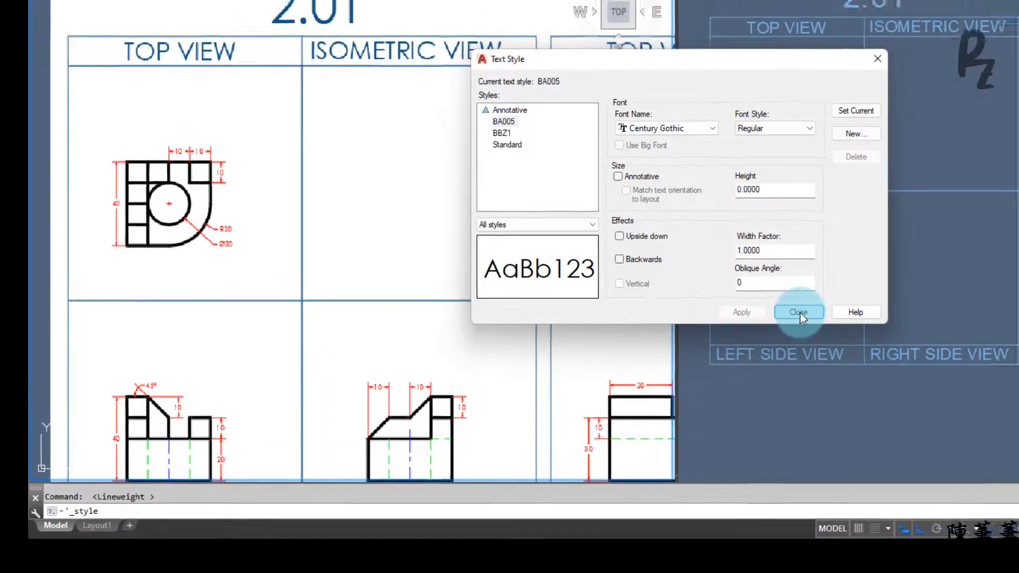
pyautogui.click(841, 300)
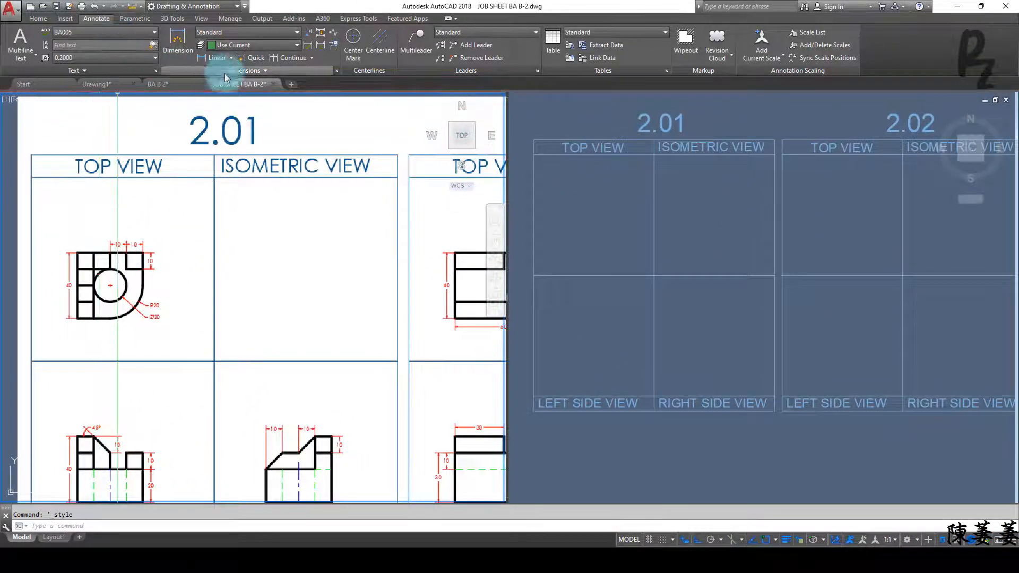
# Step: Create a dimension style named BA005, based on Standard, and assign the BA005 text style to it
pyautogui.click(337, 71)
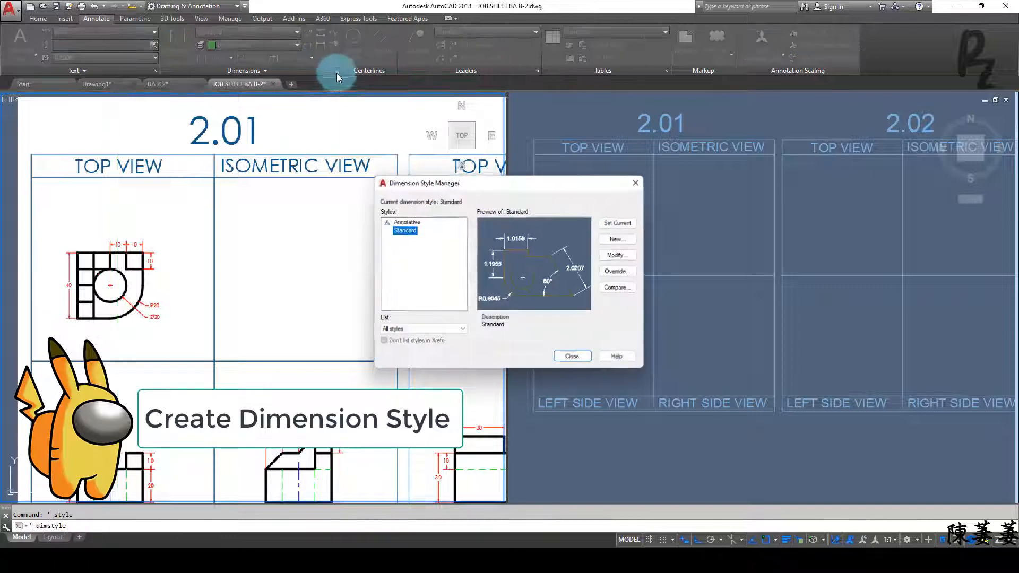
pyautogui.click(619, 238)
pyautogui.write('BA')
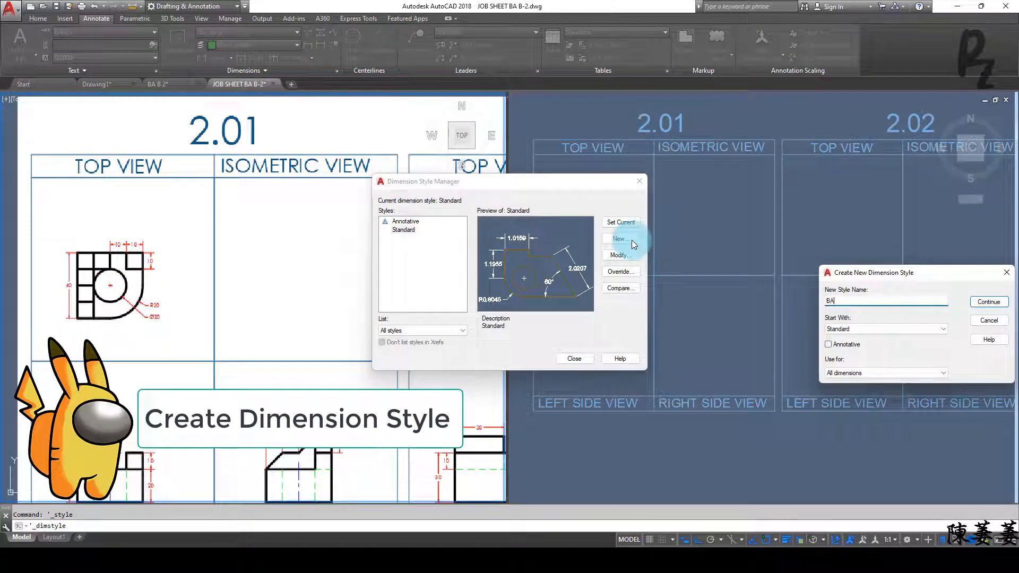
pyautogui.write('005')
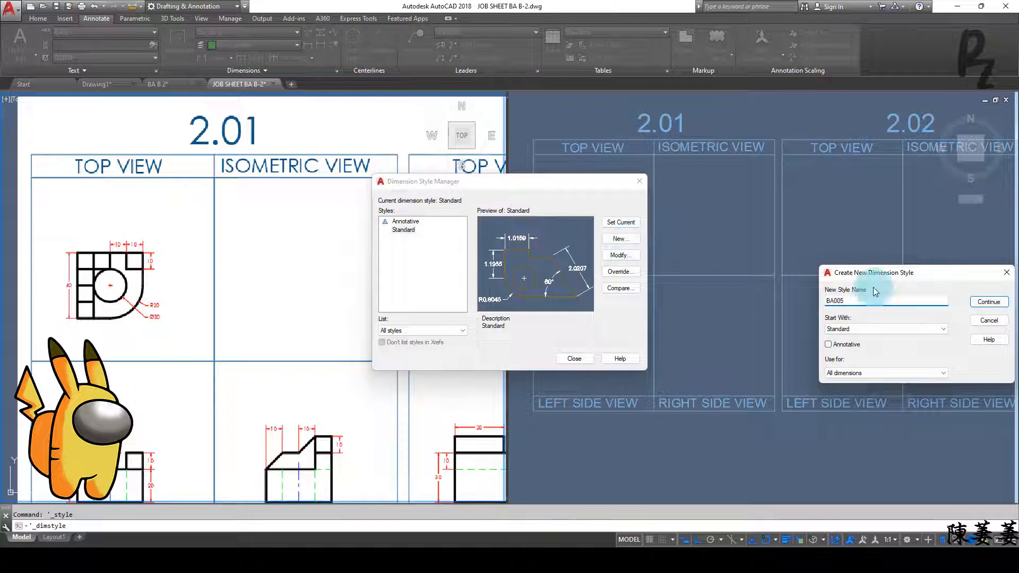
pyautogui.click(989, 301)
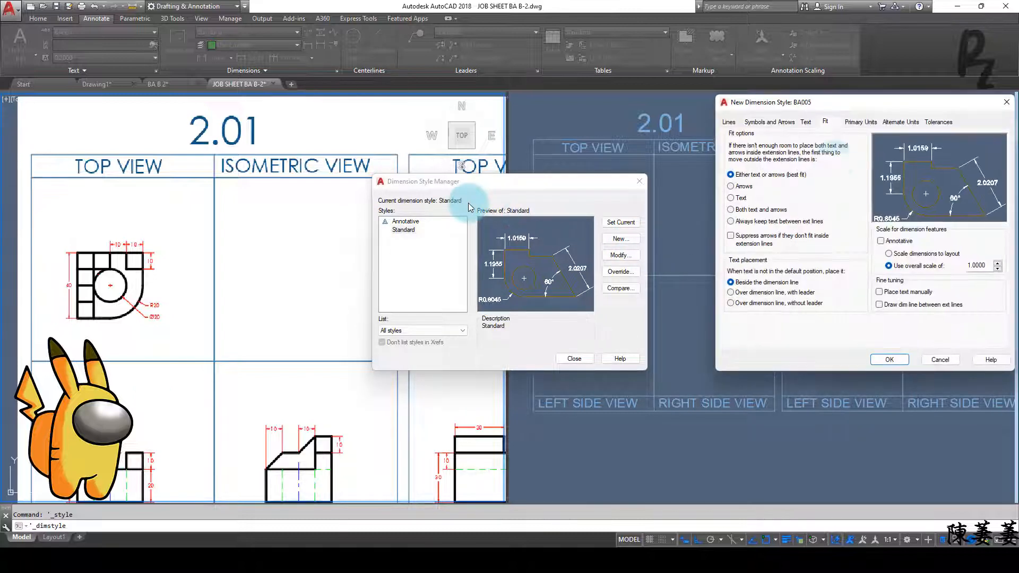
pyautogui.click(806, 122)
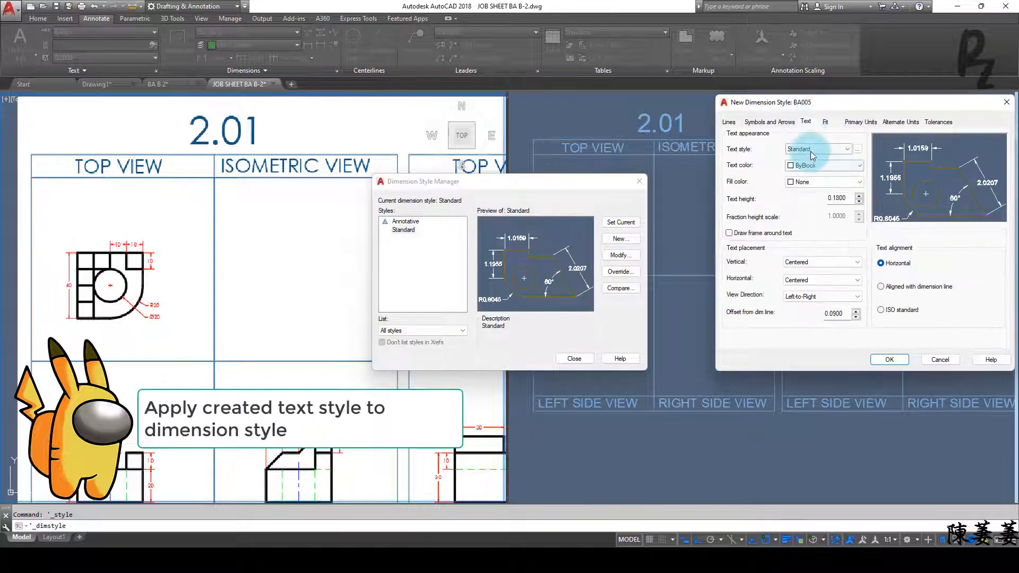
pyautogui.click(810, 151)
pyautogui.click(811, 165)
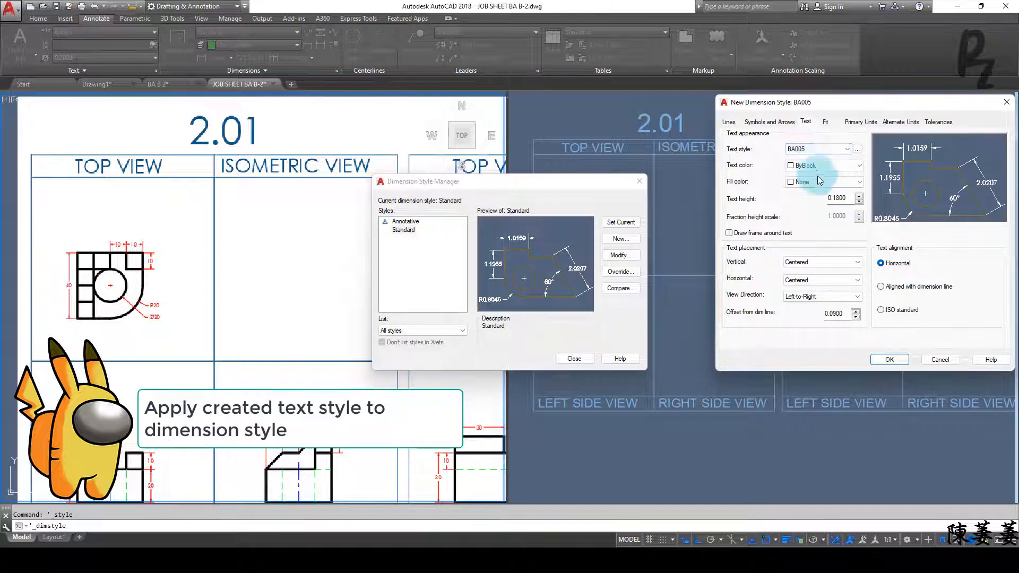
# Step: Set the linear dimension precision of the BA005 dimension style to 0.0 and save the style
pyautogui.click(826, 122)
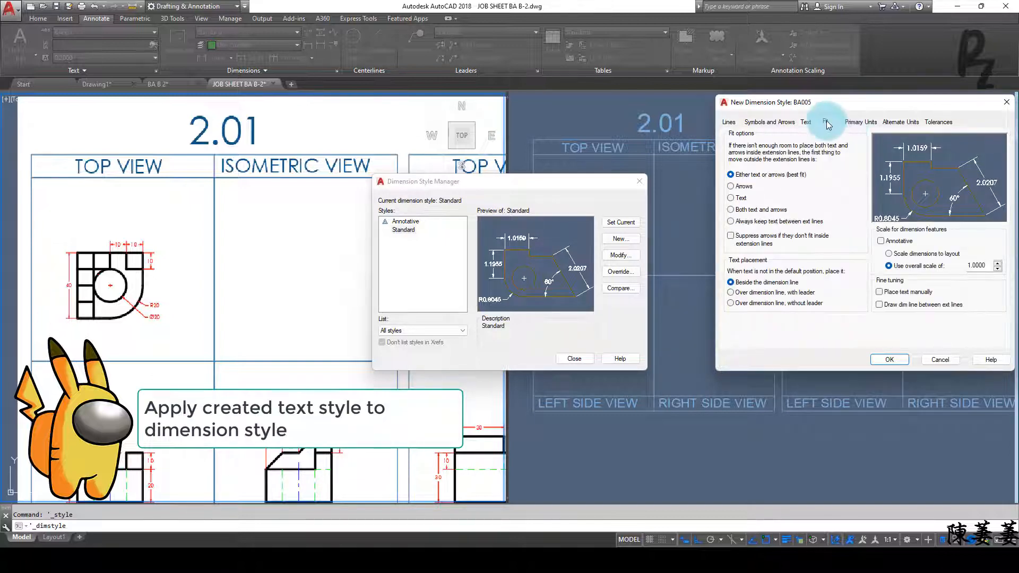
pyautogui.click(861, 122)
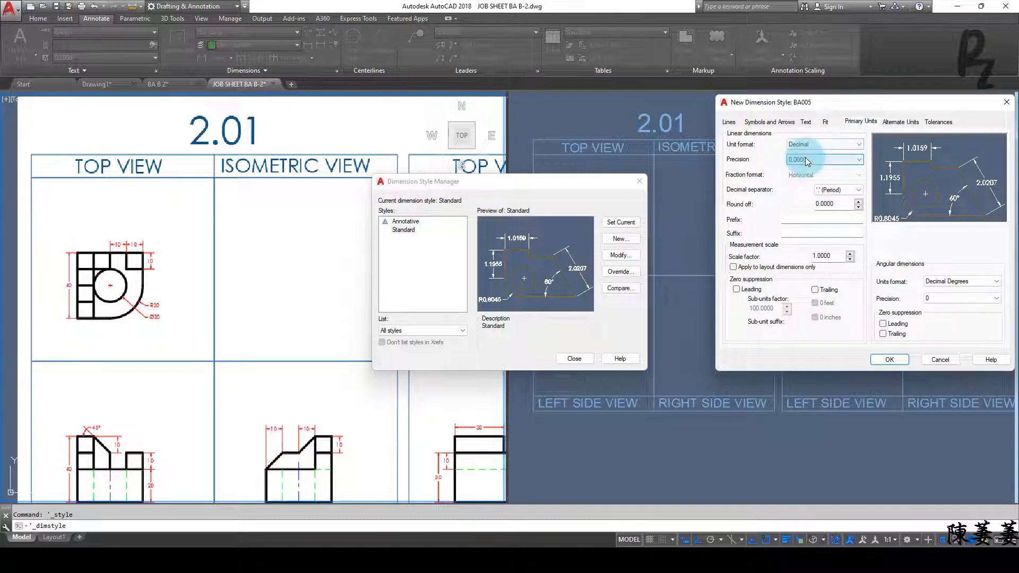
pyautogui.click(807, 161)
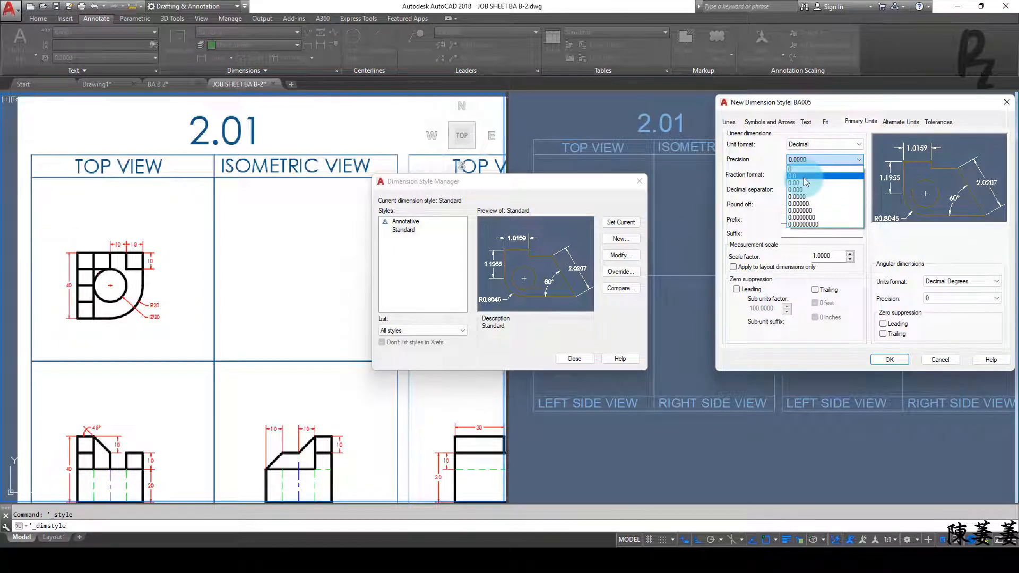
pyautogui.click(803, 177)
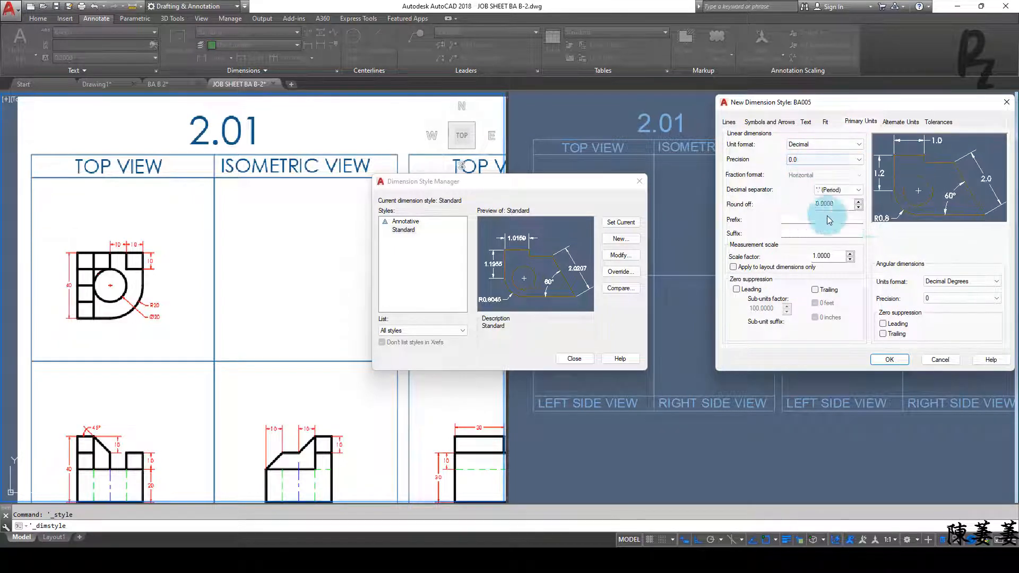
pyautogui.click(890, 357)
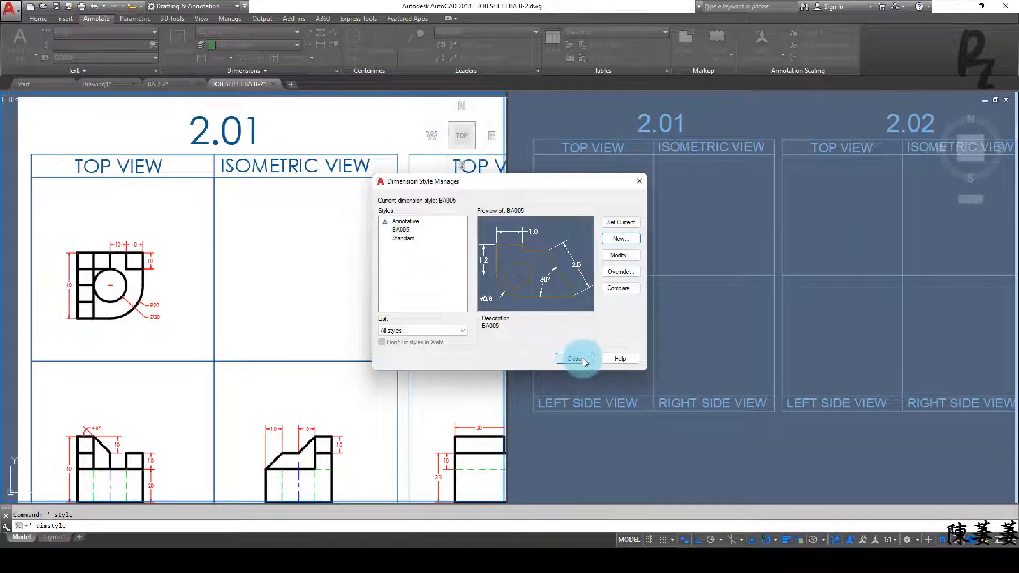
pyautogui.click(582, 358)
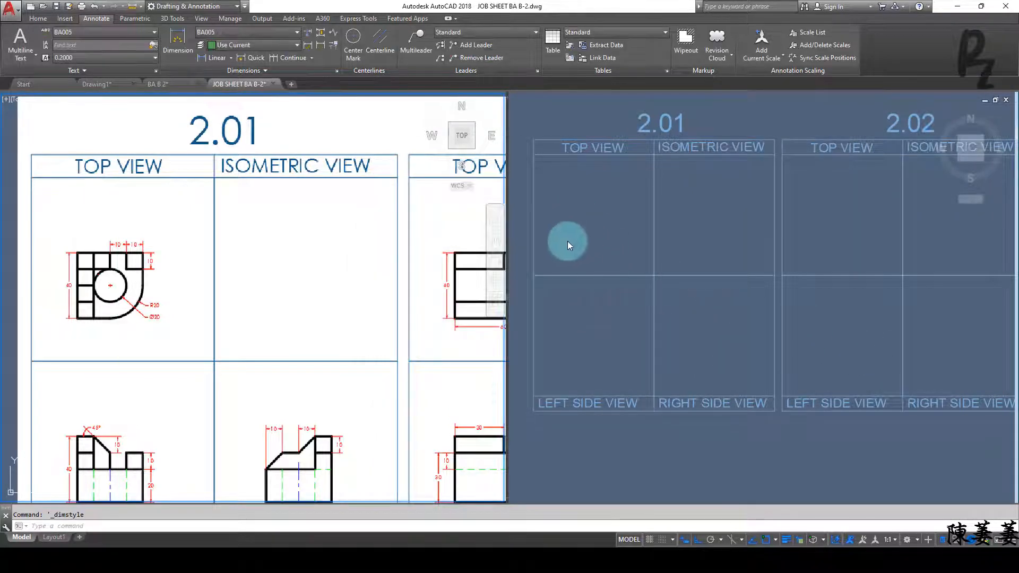
# Step: Set DIMENSIONS as the layer override for new dimensions and keep the drafting mode orthographic
pyautogui.click(265, 44)
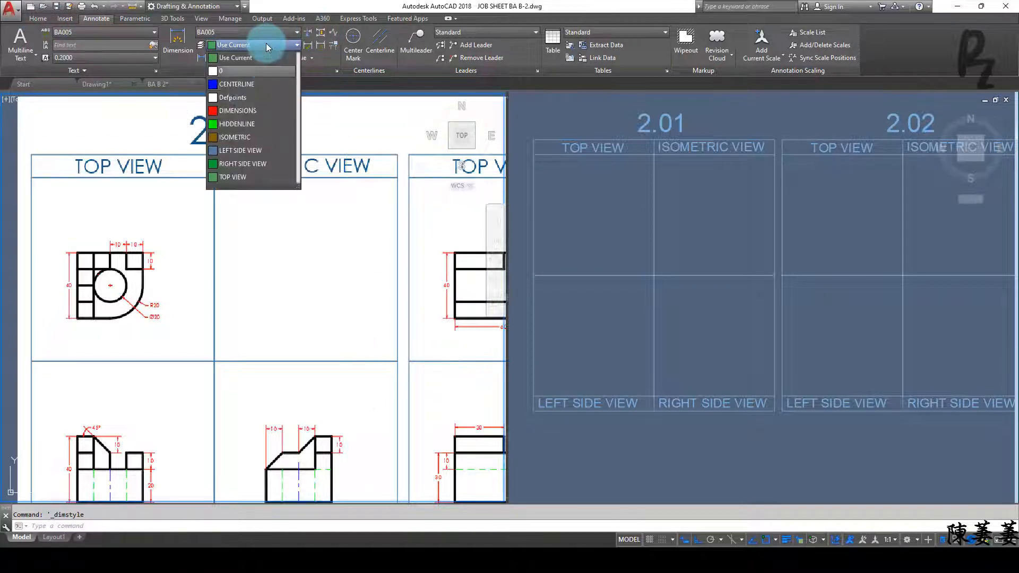
pyautogui.click(244, 111)
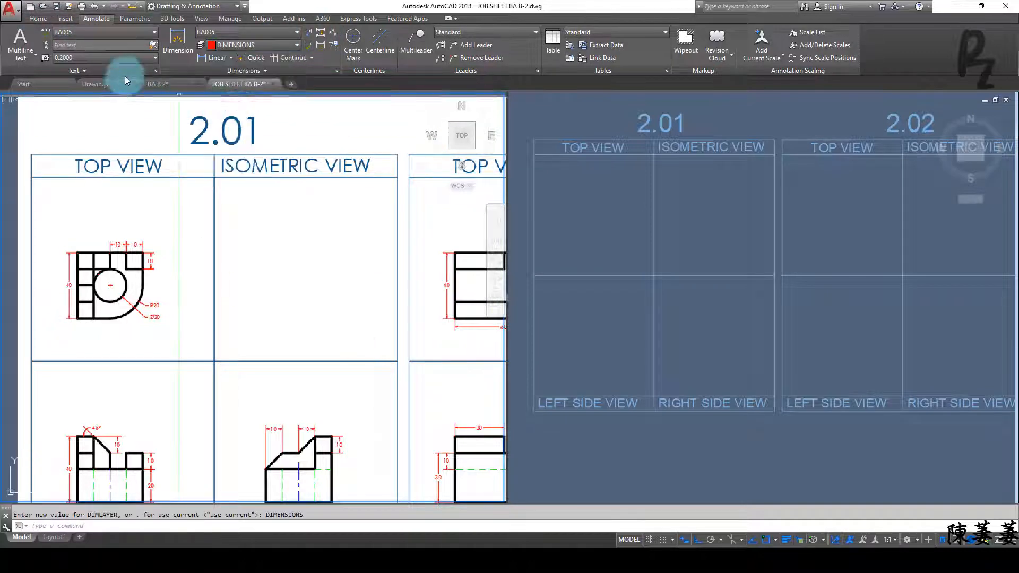
pyautogui.click(38, 19)
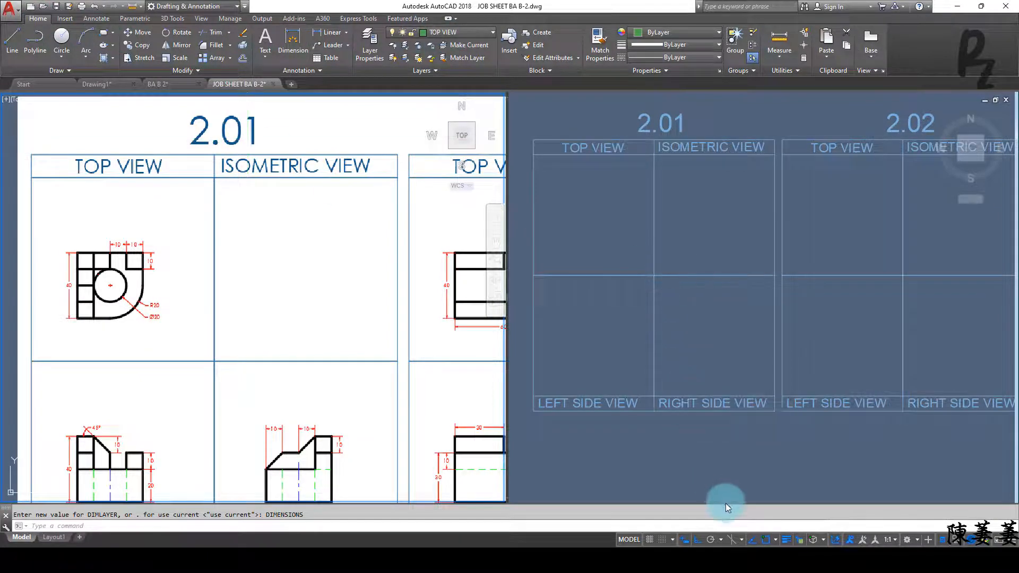
pyautogui.click(736, 542)
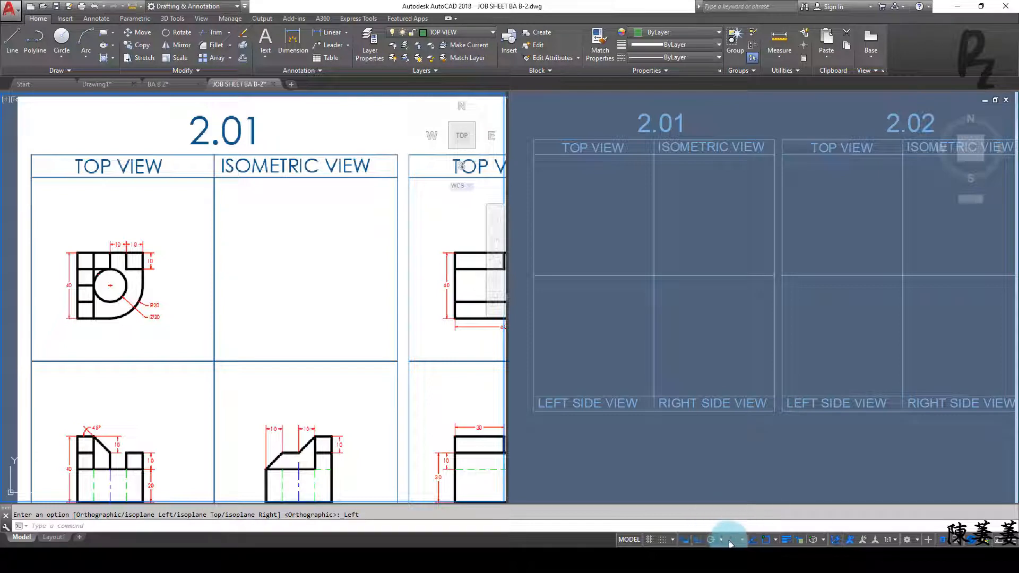
pyautogui.click(730, 541)
# Step: Draw a 40 by 40 rectangle in the empty TOP VIEW cell of sheet 2.01
pyautogui.click(581, 199)
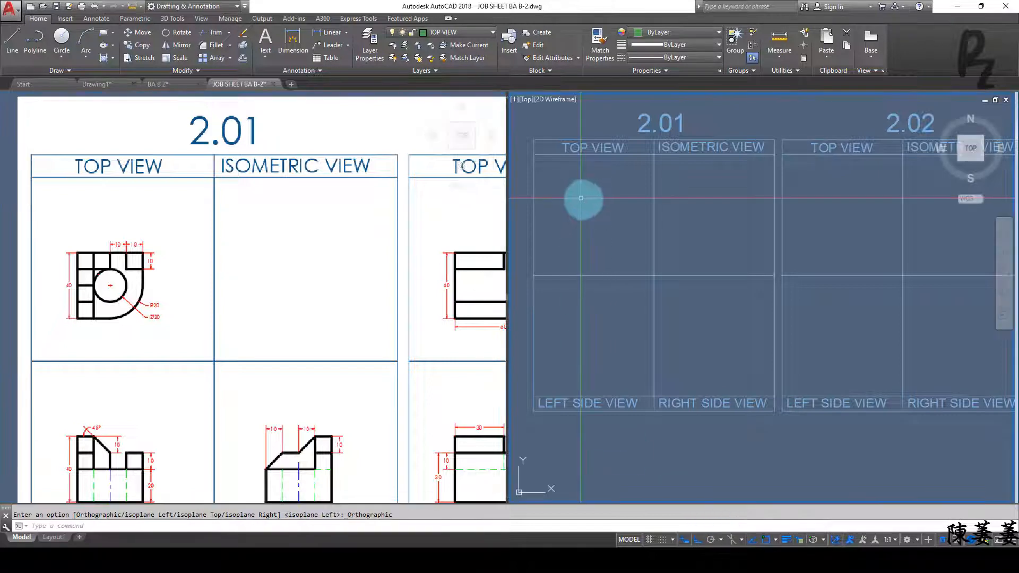
pyautogui.scroll(3, 584, 193)
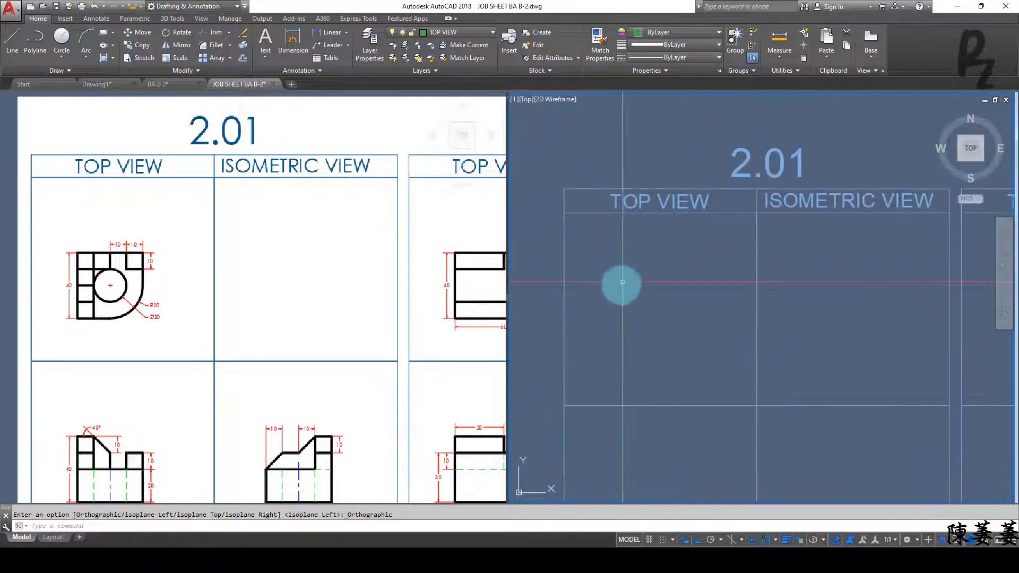
pyautogui.scroll(3, 623, 282)
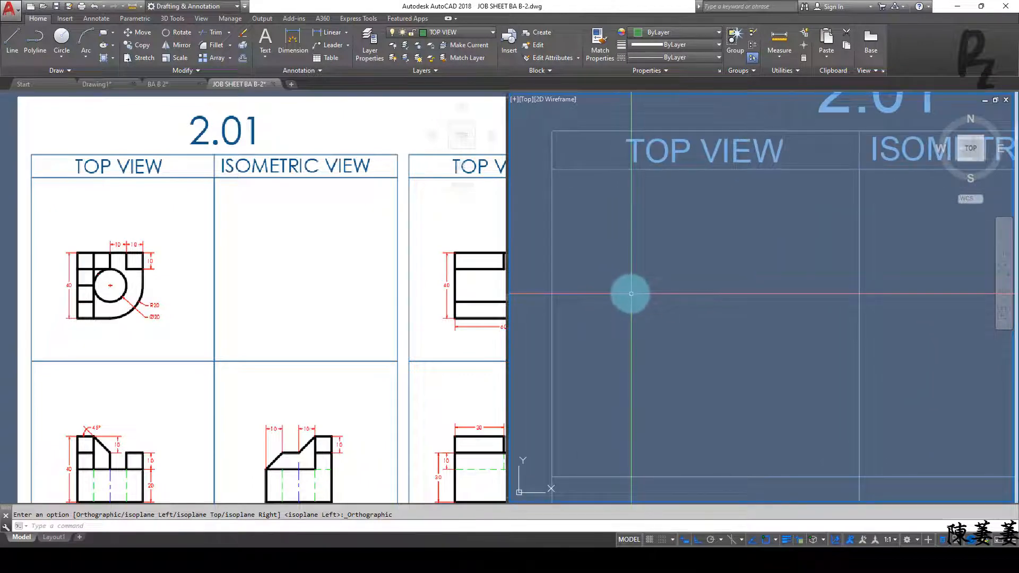
pyautogui.write('REC')
pyautogui.press('Return')
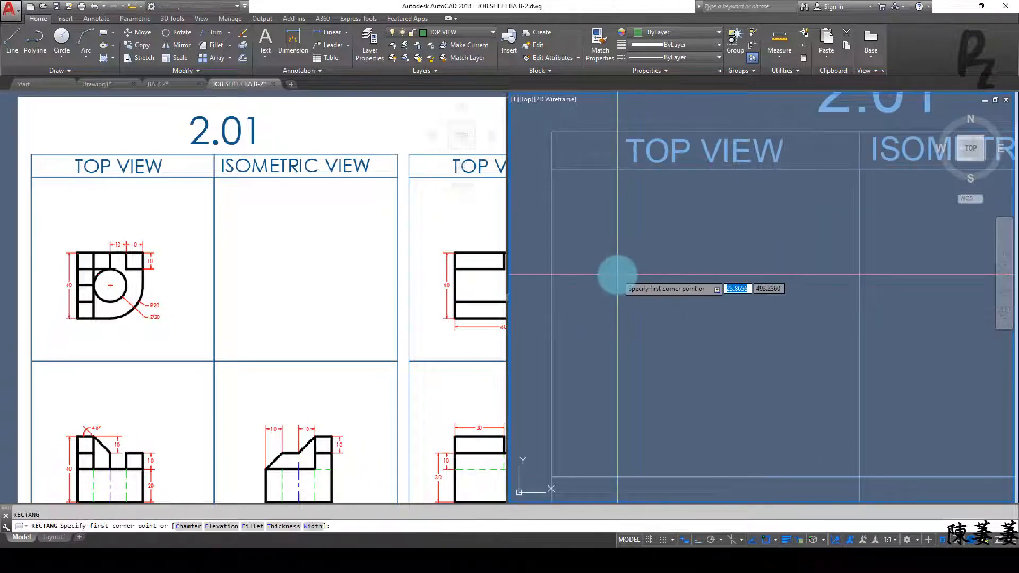
pyautogui.click(617, 271)
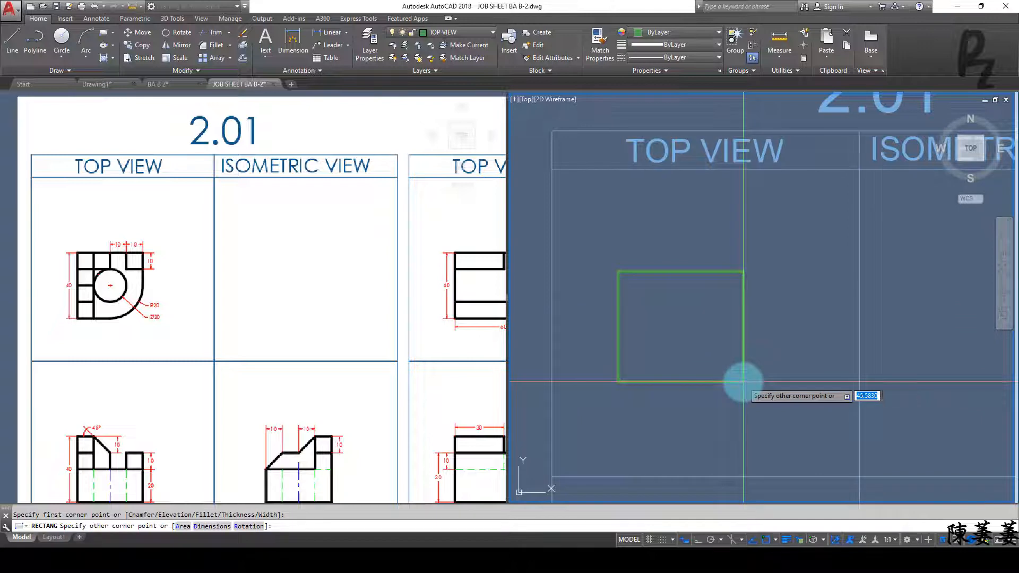
pyautogui.write('d')
pyautogui.press('Return')
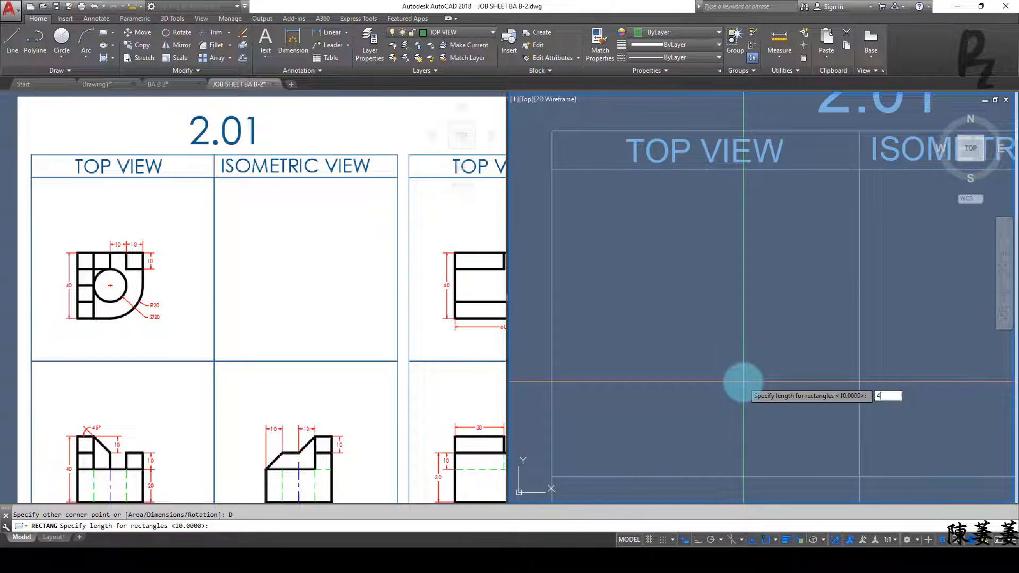
pyautogui.write('40')
pyautogui.press('Return')
pyautogui.write('40')
pyautogui.press('Return')
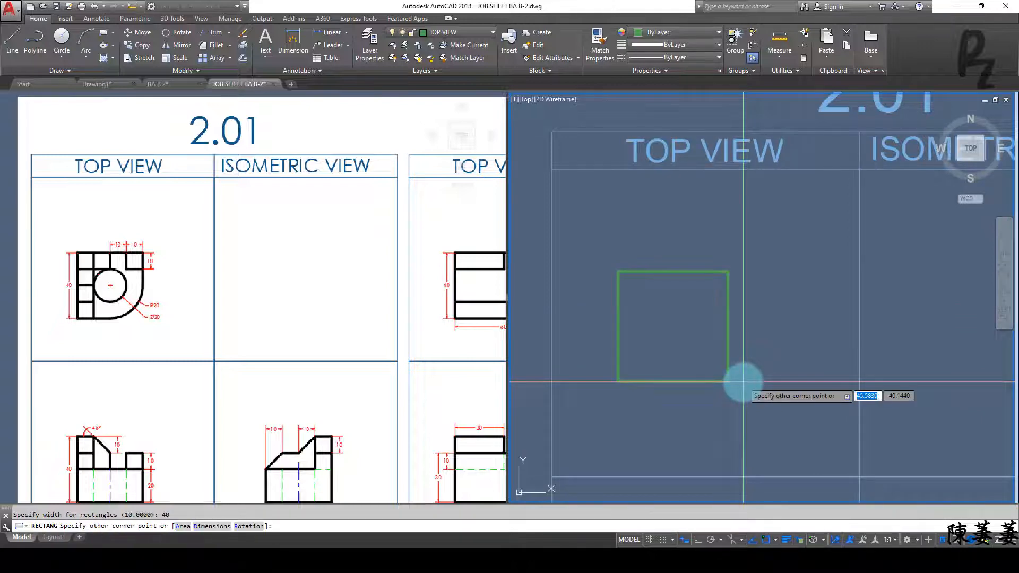
pyautogui.click(742, 382)
# Step: Move the 40 by 40 square a short distance horizontally toward the middle of the TOP VIEW cell
pyautogui.click(745, 391)
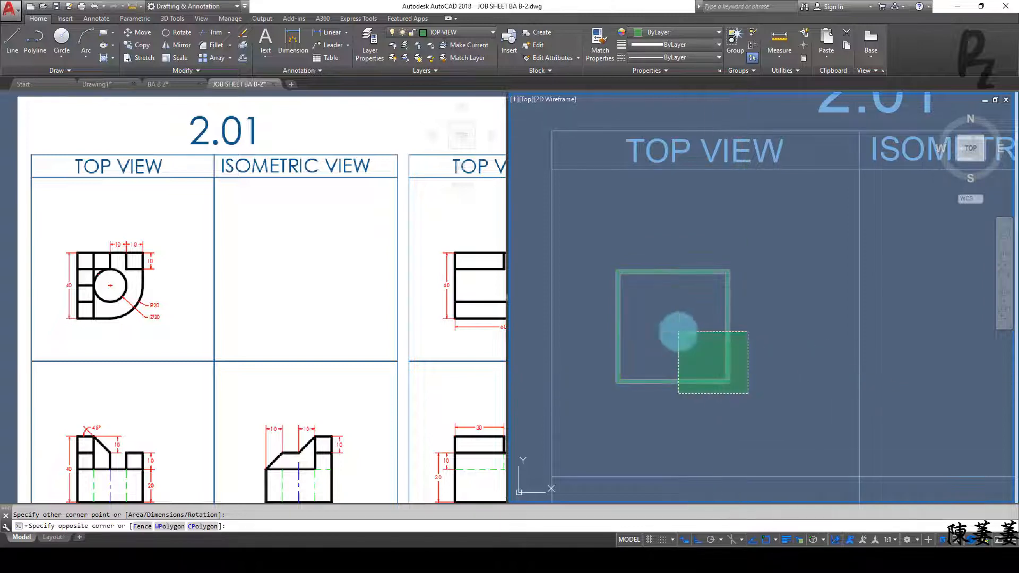
pyautogui.click(678, 331)
pyautogui.write('m')
pyautogui.press('Return')
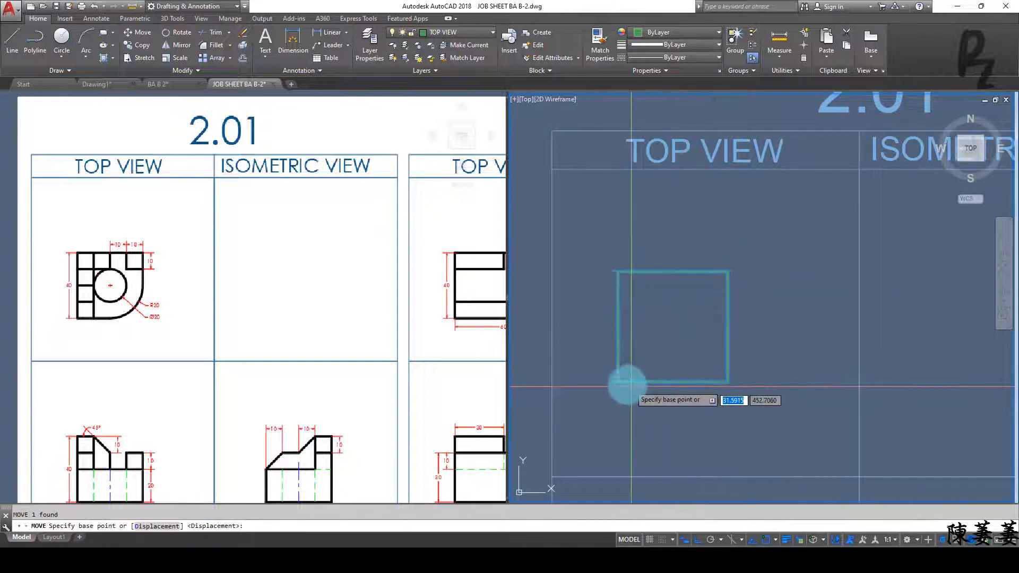
pyautogui.click(618, 381)
pyautogui.click(636, 388)
pyautogui.press('Escape')
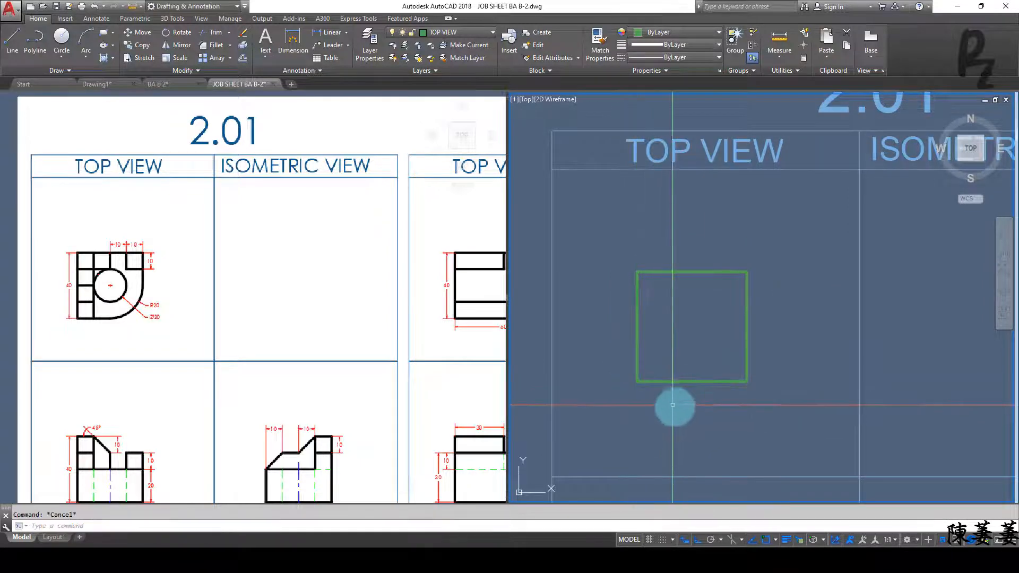
# Step: Draw a 10 by 10 rectangle inside the large square, starting at its upper-left corner
pyautogui.moveTo(688, 395); pyautogui.dragTo(697, 374, button='middle')
pyautogui.scroll(-4, 675, 327)
pyautogui.scroll(6, 676, 317)
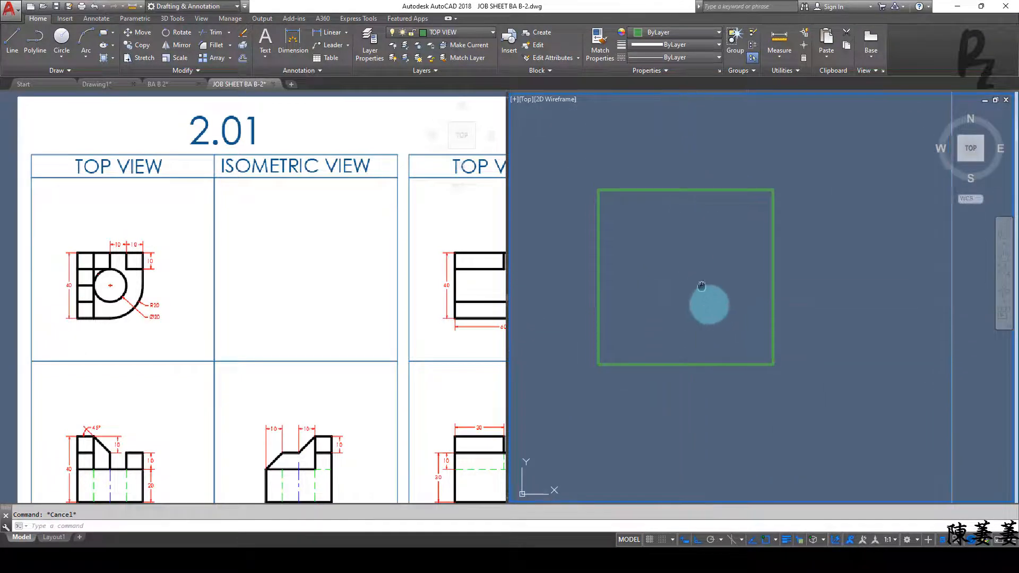
pyautogui.moveTo(692, 283); pyautogui.dragTo(709, 336, button='middle')
pyautogui.write('rec')
pyautogui.press('Return')
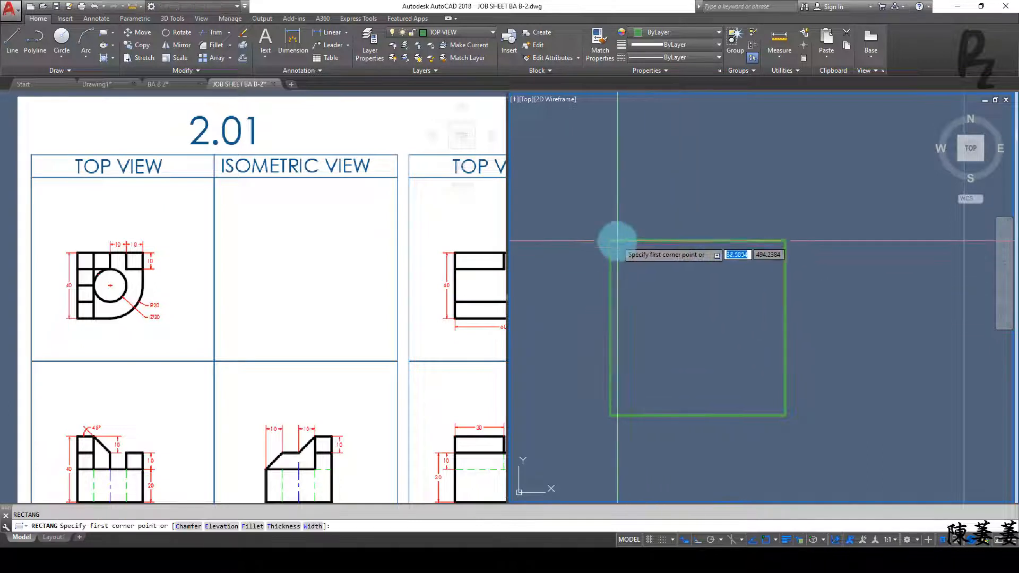
pyautogui.click(610, 243)
pyautogui.write('d')
pyautogui.press('Return')
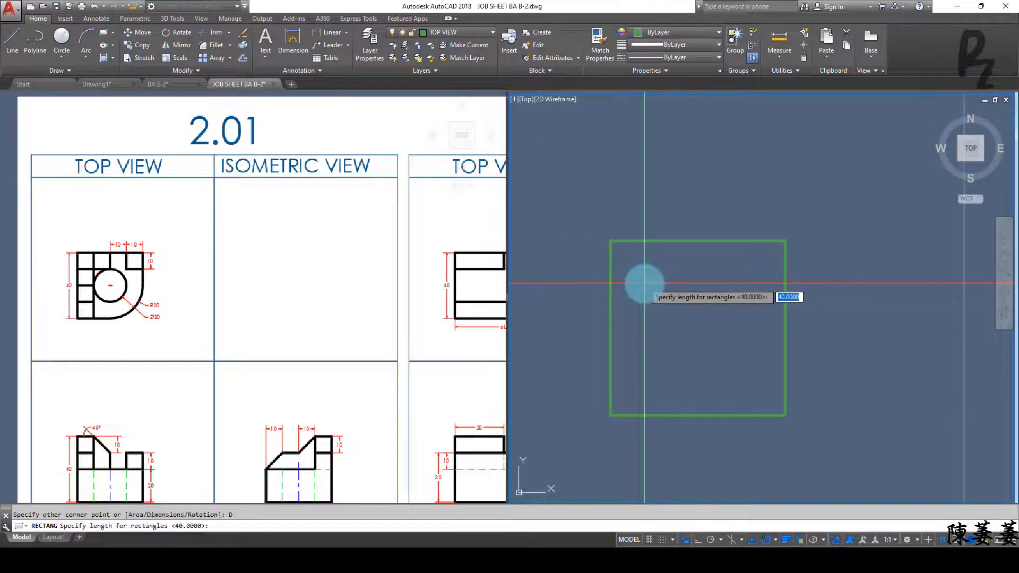
pyautogui.write('1')
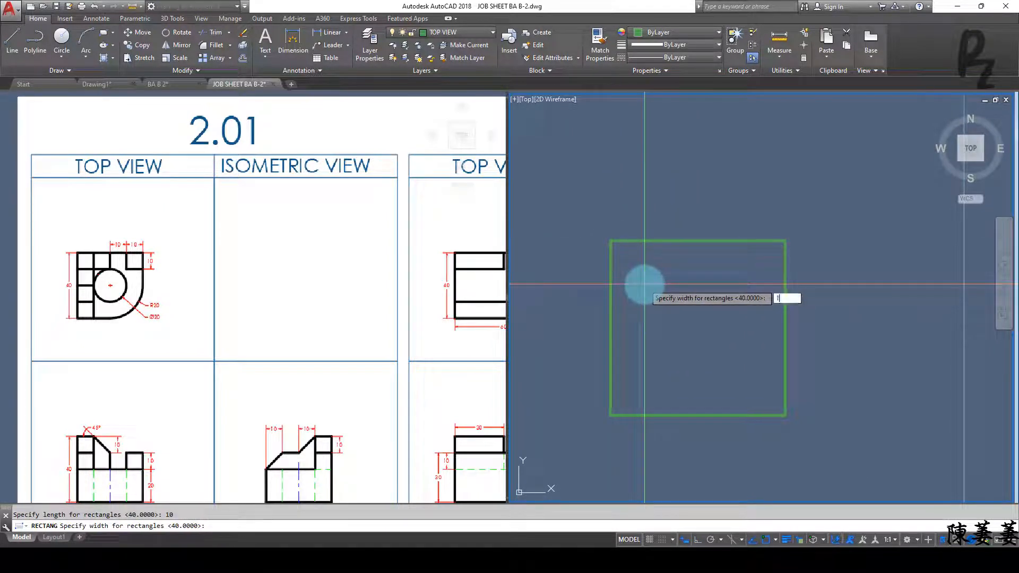
pyautogui.write('0')
pyautogui.press('Return')
pyautogui.click(655, 295)
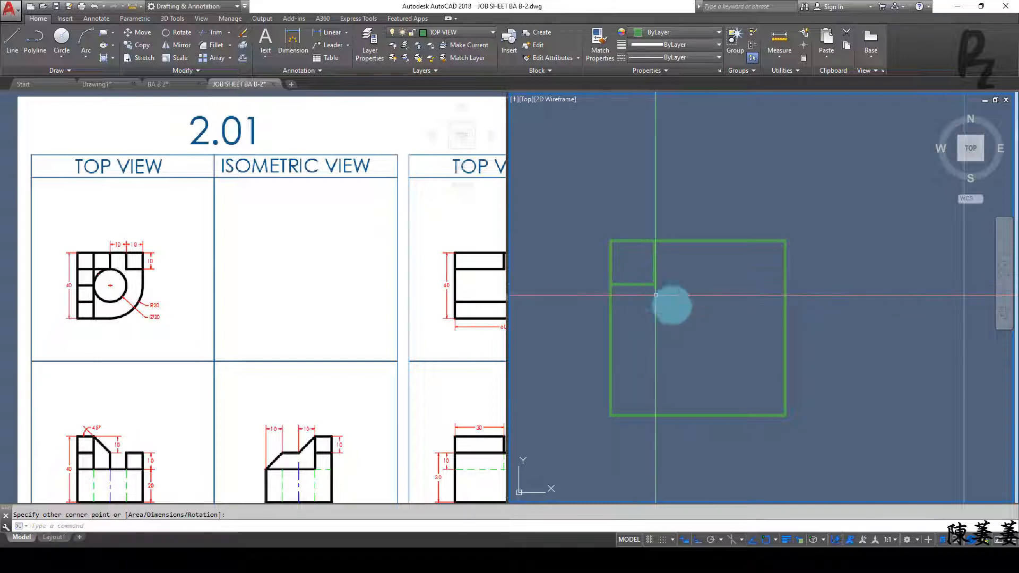
# Step: Copy the 10 by 10 square three times straight down to fill the large square's left edge
pyautogui.click(674, 304)
pyautogui.click(641, 276)
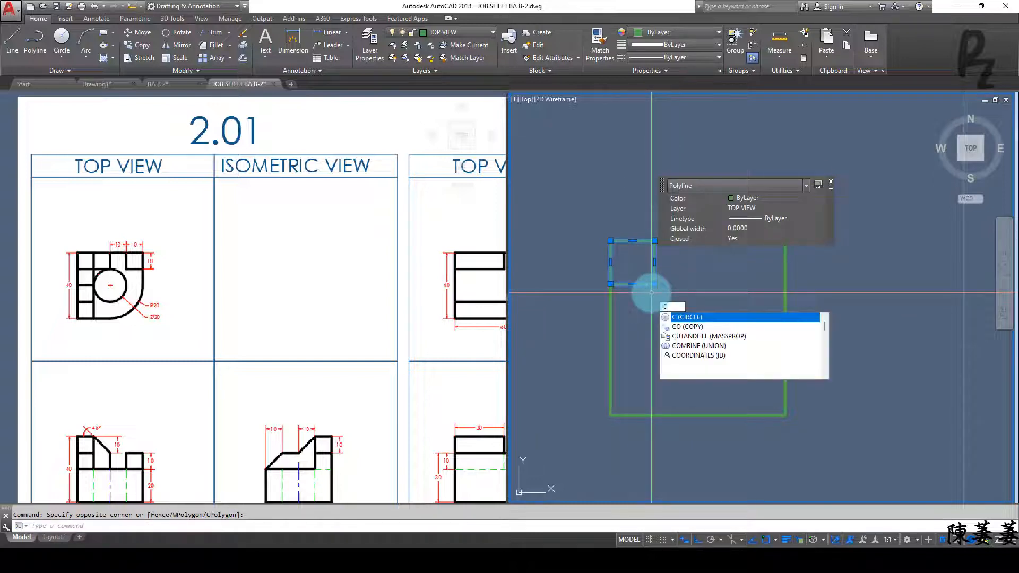
pyautogui.write('o')
pyautogui.press('Return')
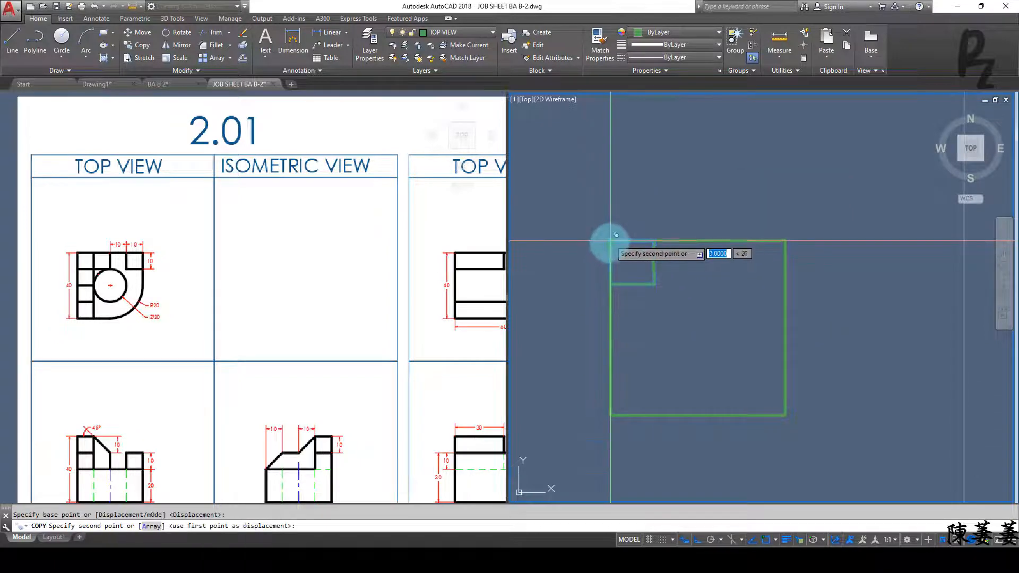
pyautogui.click(611, 285)
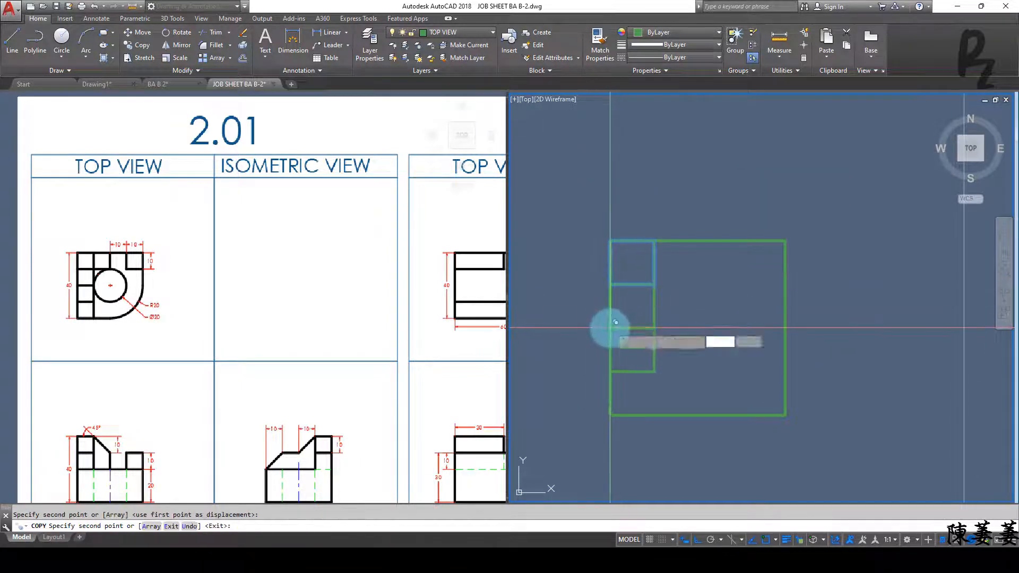
pyautogui.click(615, 322)
pyautogui.click(615, 365)
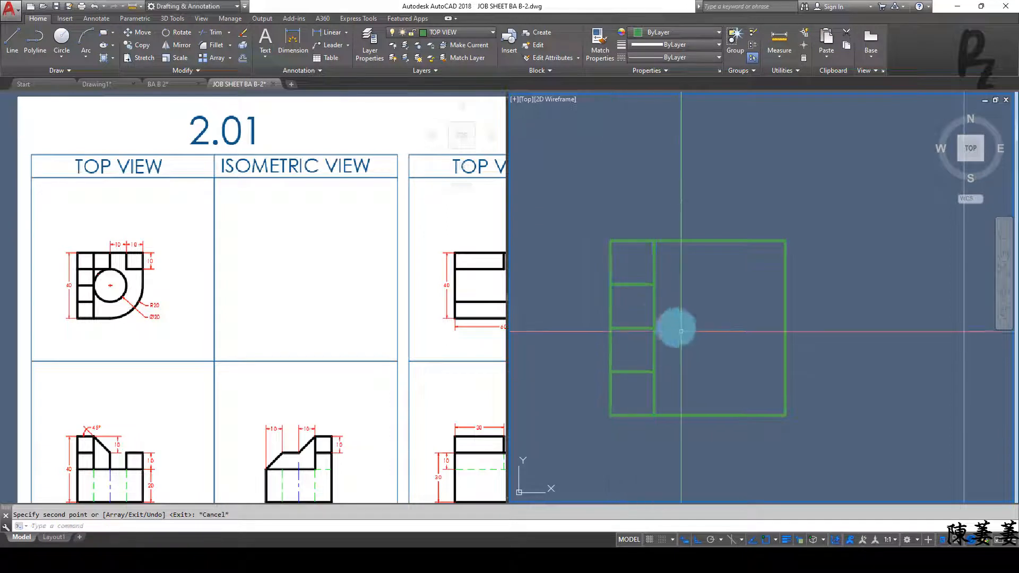
pyautogui.press('Escape')
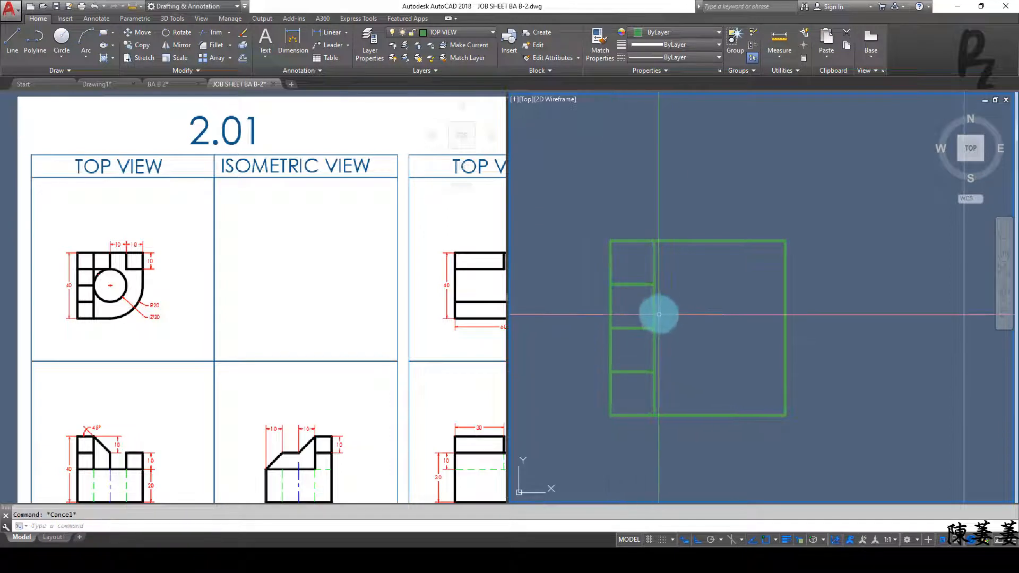
# Step: Copy the upper-left 10 by 10 square into the upper-right corner of the large square
pyautogui.click(655, 268)
pyautogui.press('Return')
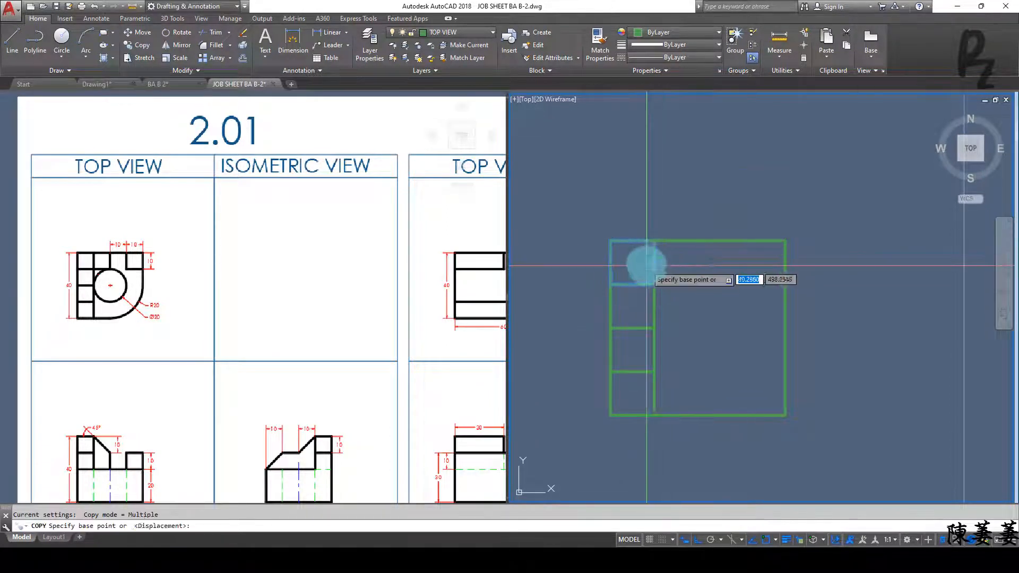
pyautogui.click(655, 240)
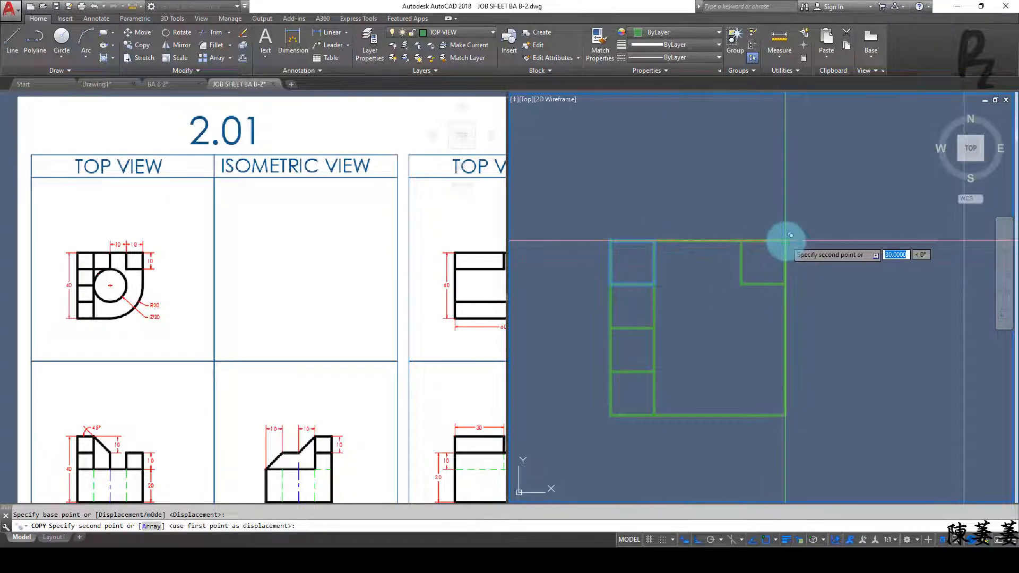
pyautogui.click(786, 240)
pyautogui.press('Escape')
# Step: Copy the upper-left 10 by 10 square so that the copy adjoins its right side along the top edge
pyautogui.click(682, 268)
pyautogui.click(647, 259)
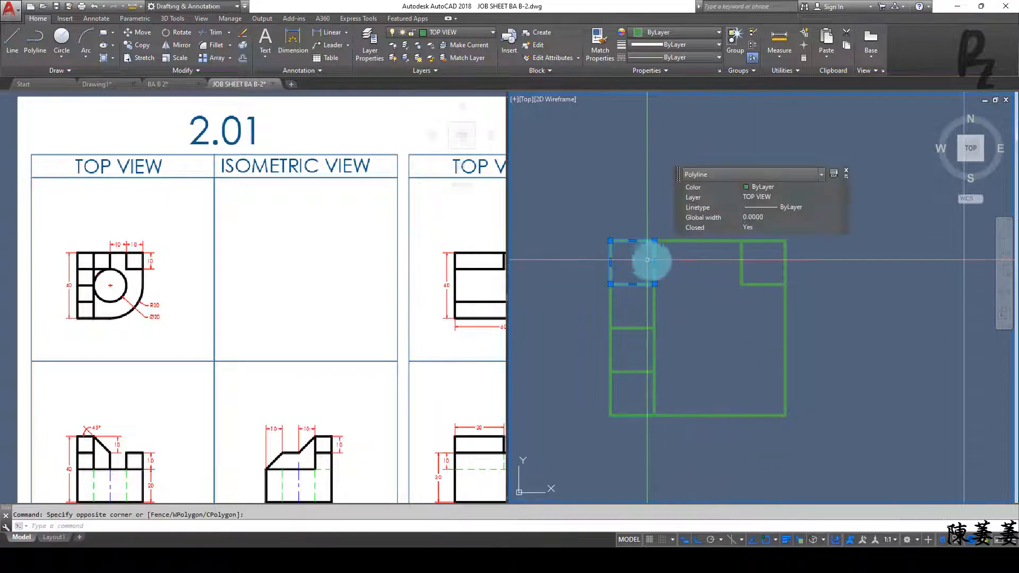
pyautogui.write('co')
pyautogui.press('Return')
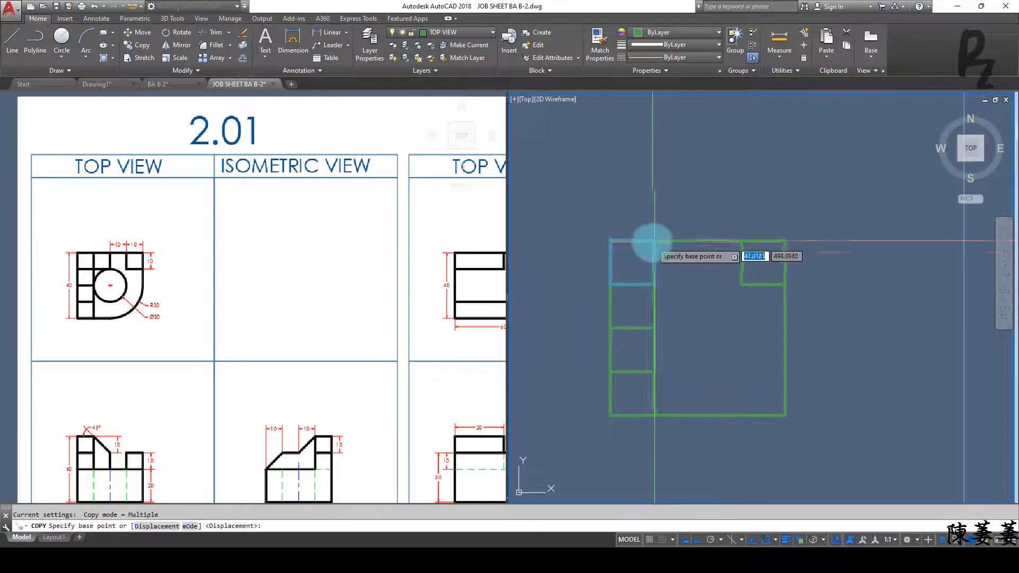
pyautogui.click(612, 240)
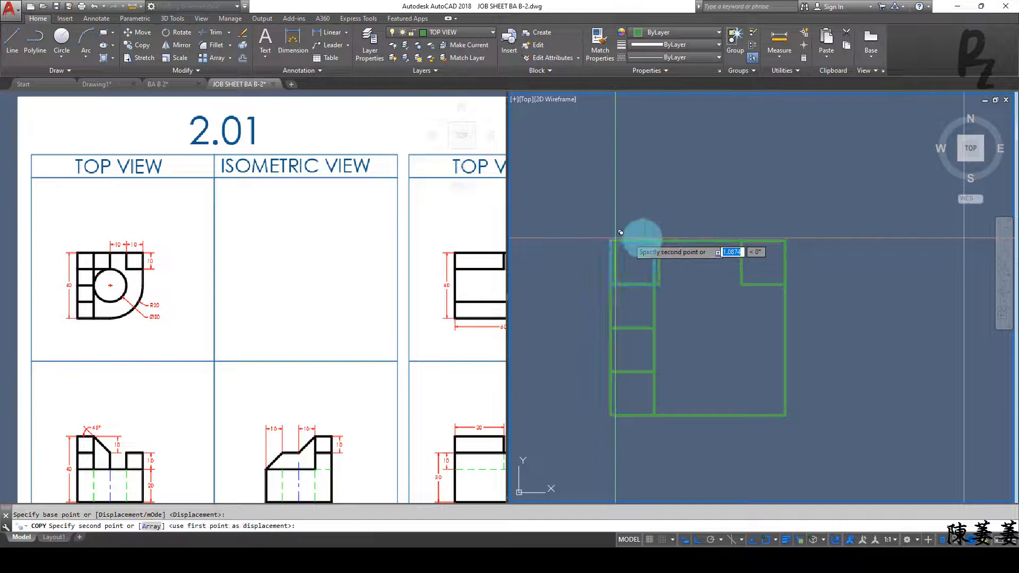
pyautogui.click(655, 240)
pyautogui.press('Escape')
# Step: Fillet the lower-right corner of the large square with a radius of 20
pyautogui.moveTo(726, 334); pyautogui.dragTo(711, 295, button='middle')
pyautogui.press('Return')
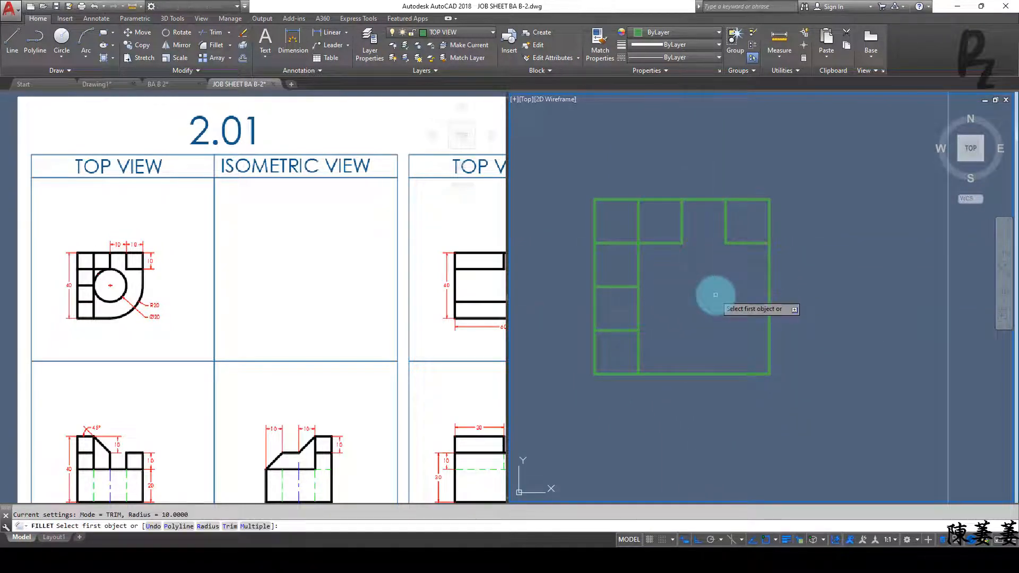
pyautogui.press('Return')
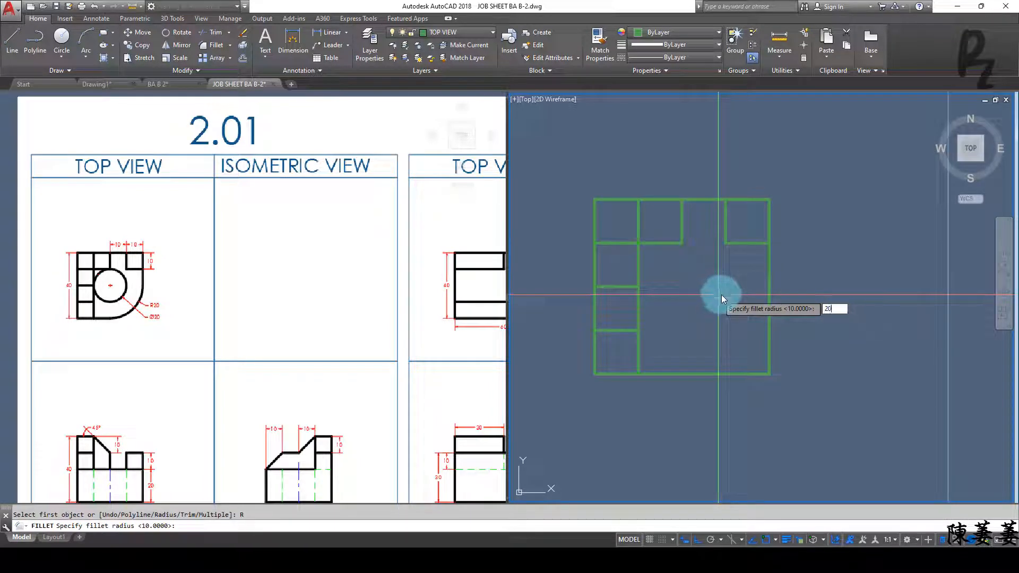
pyautogui.press('Return')
pyautogui.click(728, 373)
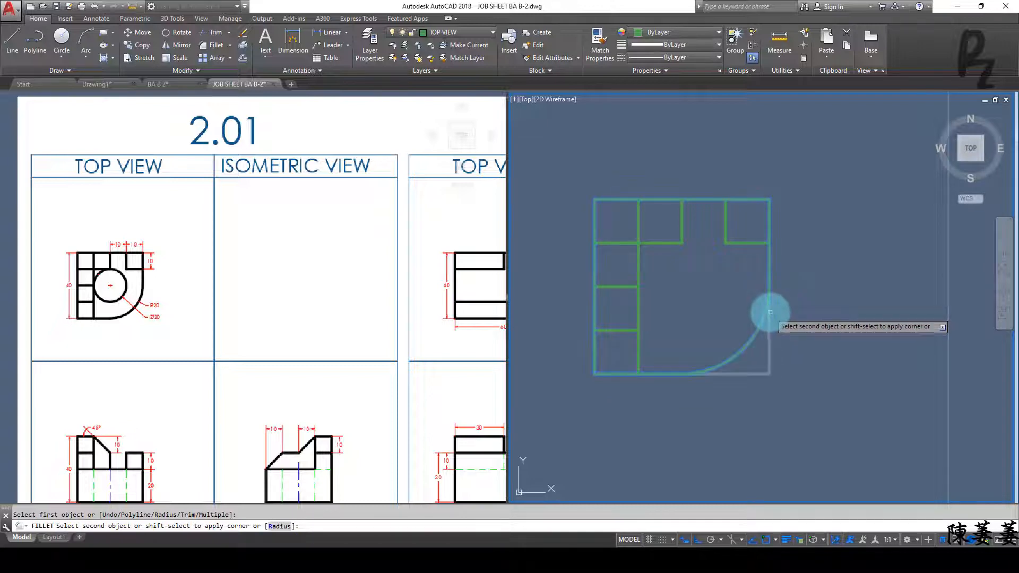
pyautogui.click(768, 318)
pyautogui.press('Escape')
# Step: Draw a circle of diameter 20 centred in the large square of the 2.01 top view
pyautogui.write('c')
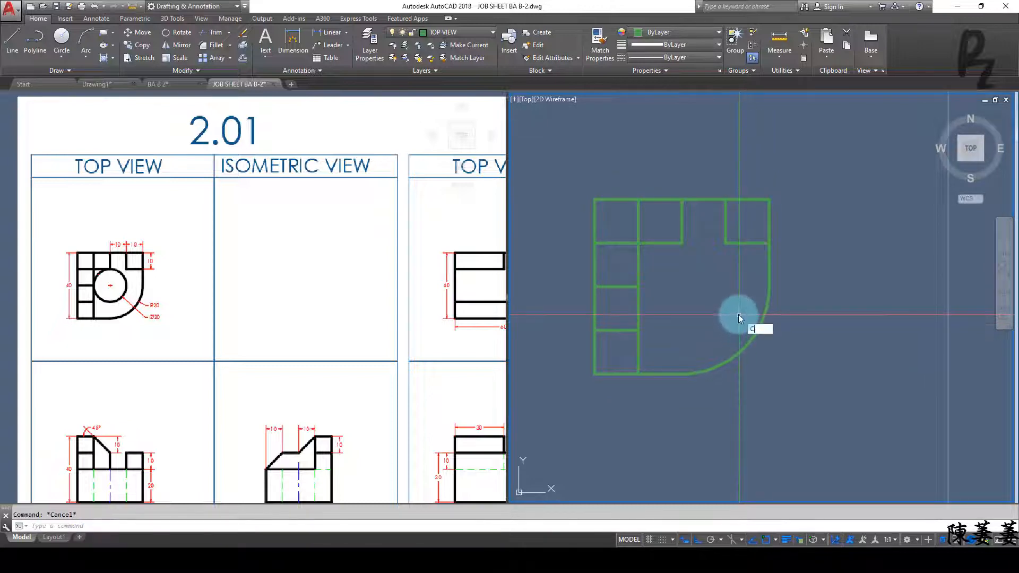
pyautogui.press('Return')
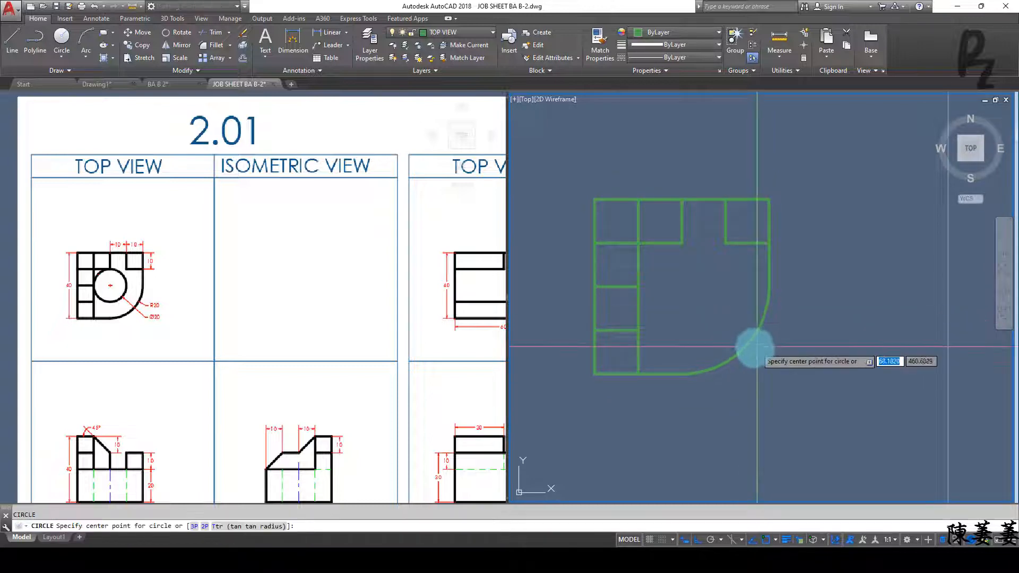
pyautogui.click(677, 276)
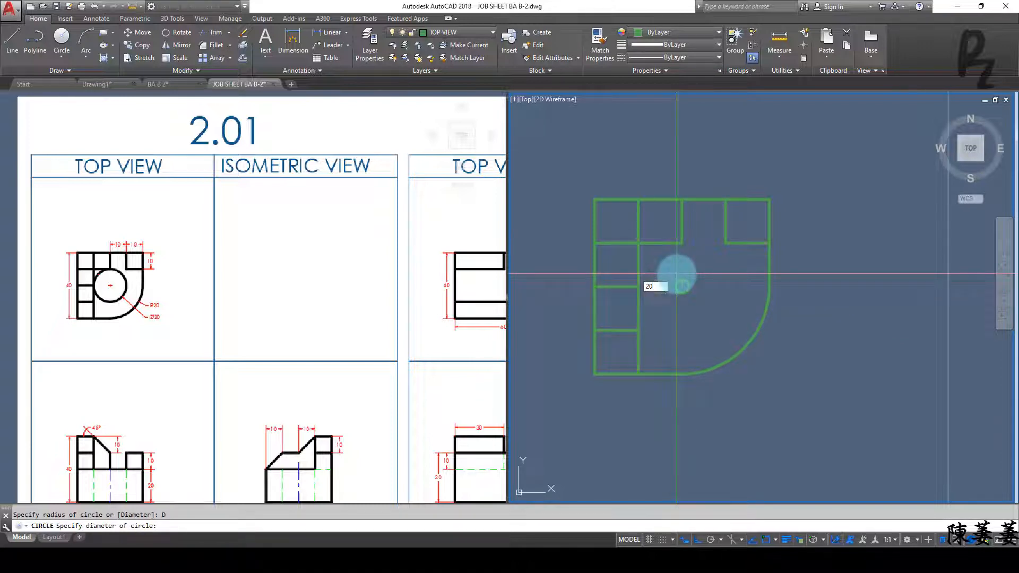
pyautogui.press('Escape')
pyautogui.scroll(-3, 695, 330)
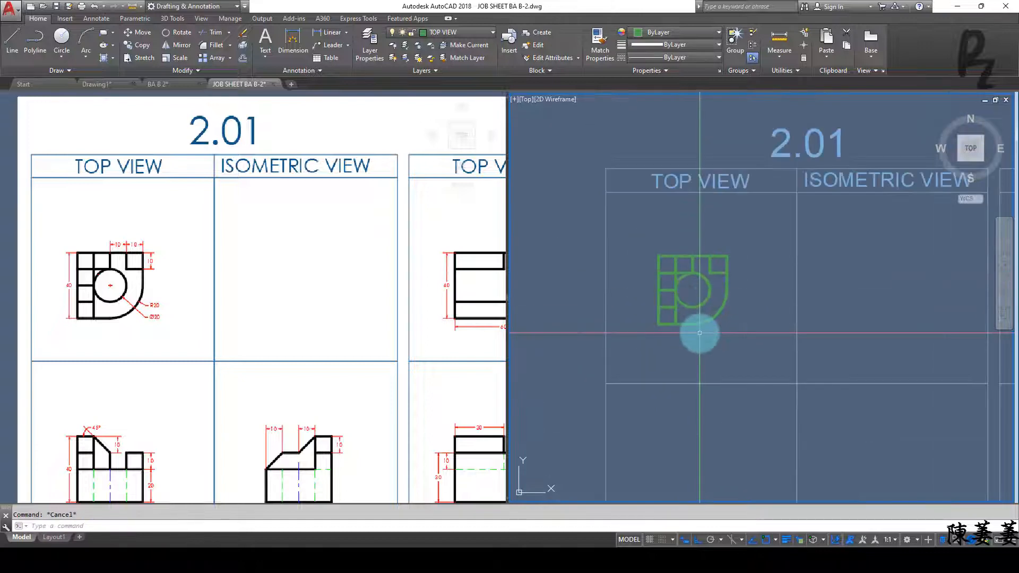
# Step: Bring the reference left side view into sight beside the empty drawing cell and make the LEFT SIDE VIEW layer current
pyautogui.moveTo(695, 329)
pyautogui.mouseDown(button='middle')
pyautogui.moveTo(703, 277)
pyautogui.moveTo(685, 312)
pyautogui.moveTo(677, 282)
pyautogui.mouseUp(button='middle')
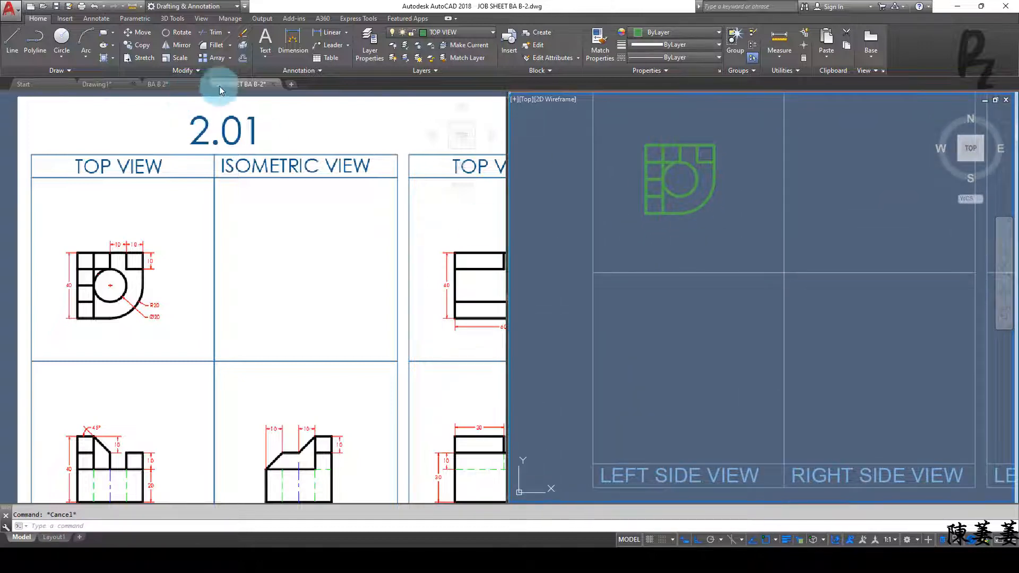
pyautogui.click(104, 298)
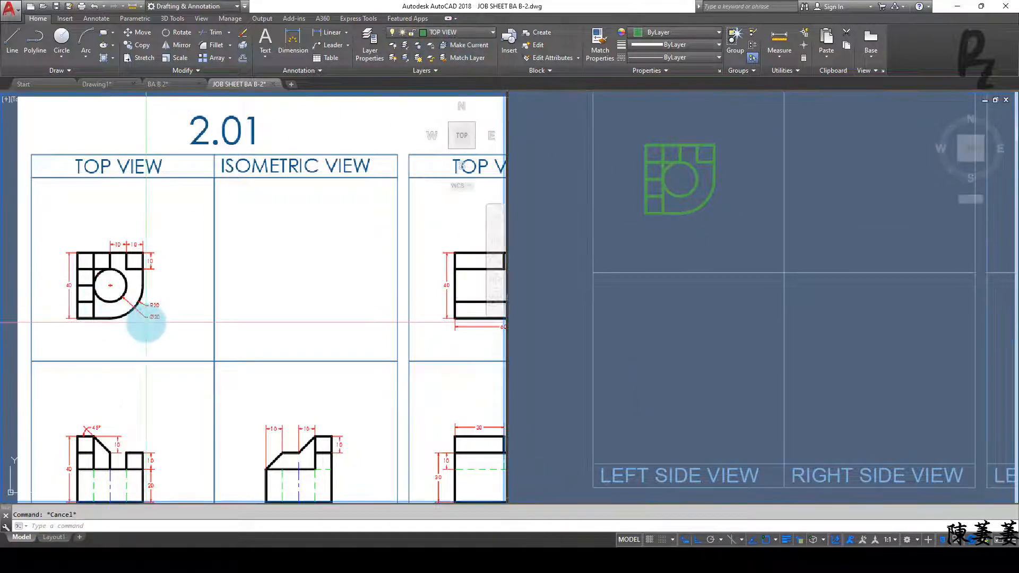
pyautogui.moveTo(146, 335); pyautogui.dragTo(148, 268, button='middle')
pyautogui.scroll(2, 99, 402)
pyautogui.moveTo(99, 402); pyautogui.dragTo(184, 301, button='middle')
pyautogui.click(689, 218)
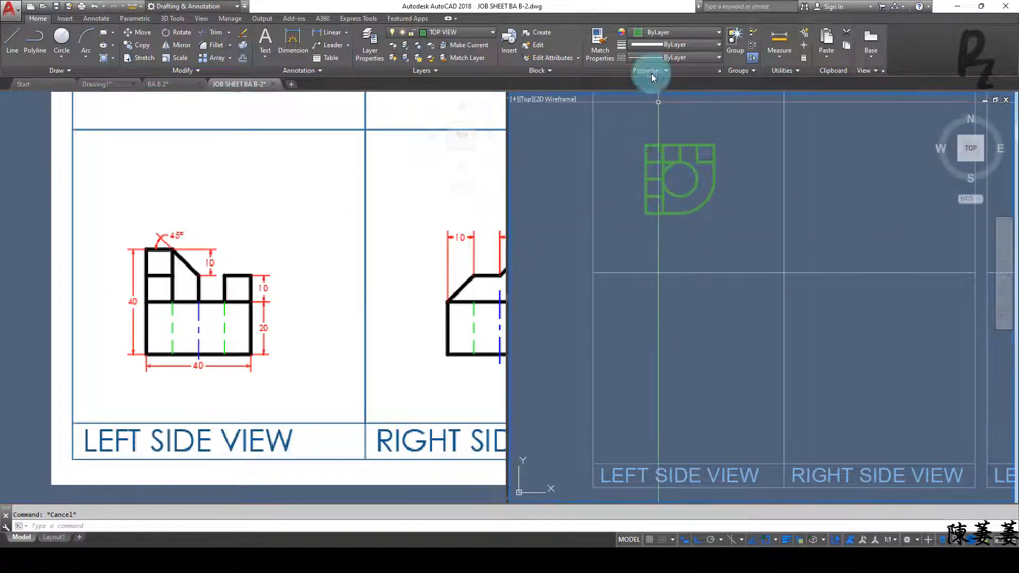
pyautogui.click(460, 34)
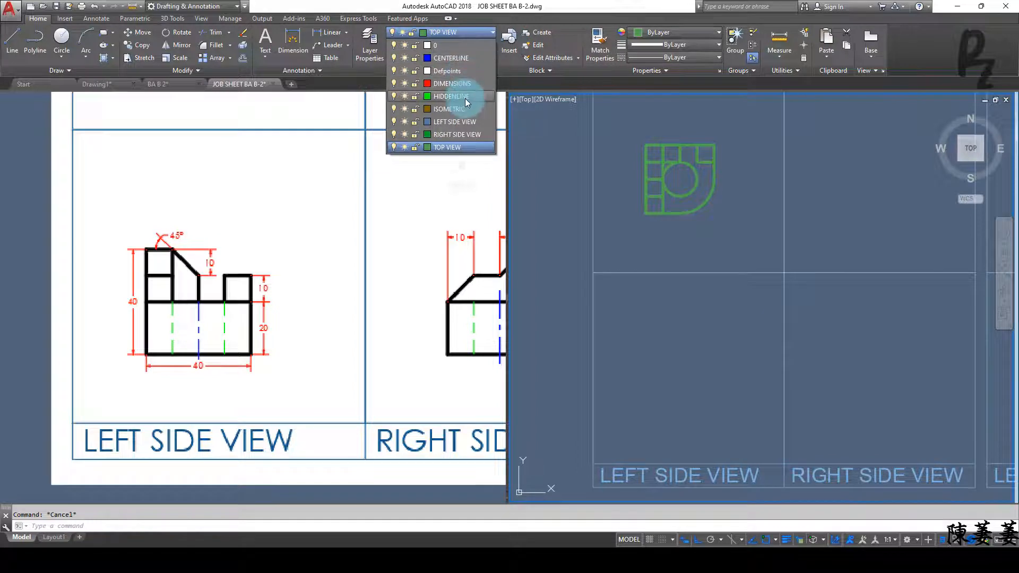
pyautogui.click(454, 124)
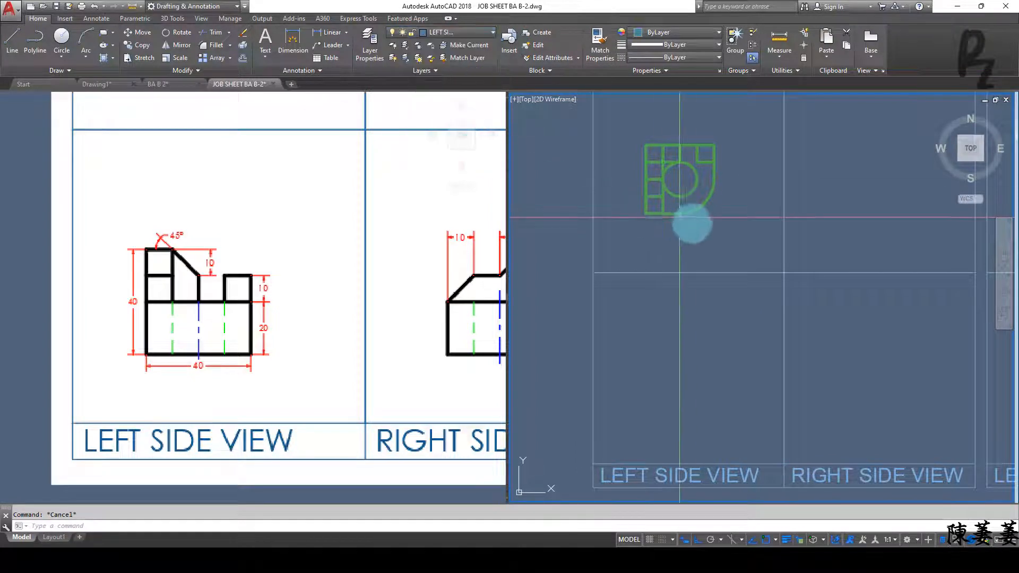
# Step: Draw a vertical projection line from the top view's lower-left corner down to the LEFT SIDE VIEW title row
pyautogui.moveTo(694, 246)
pyautogui.mouseDown(button='middle')
pyautogui.moveTo(623, 218)
pyautogui.moveTo(643, 231)
pyautogui.mouseUp(button='middle')
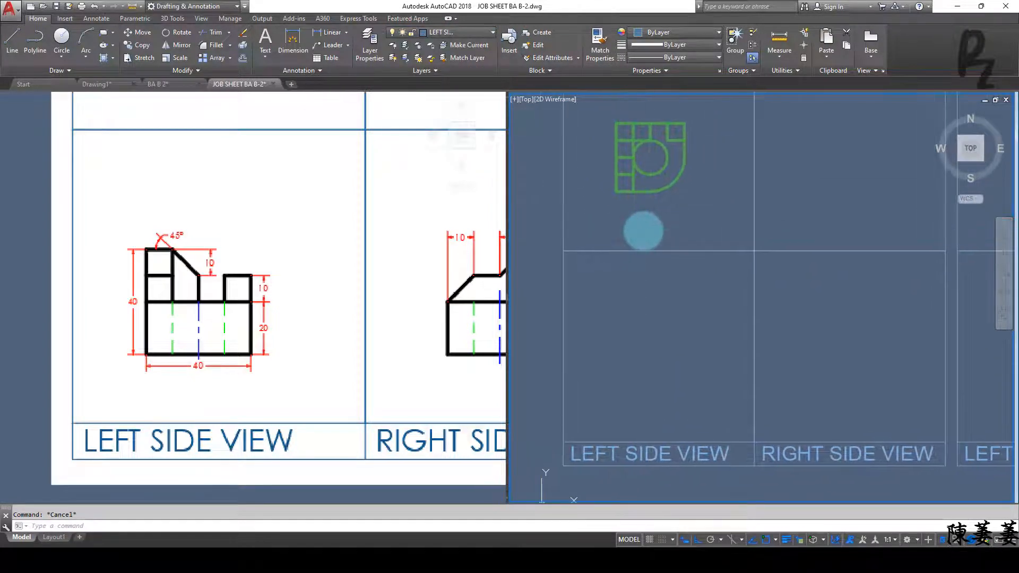
pyautogui.press('Return')
pyautogui.click(616, 192)
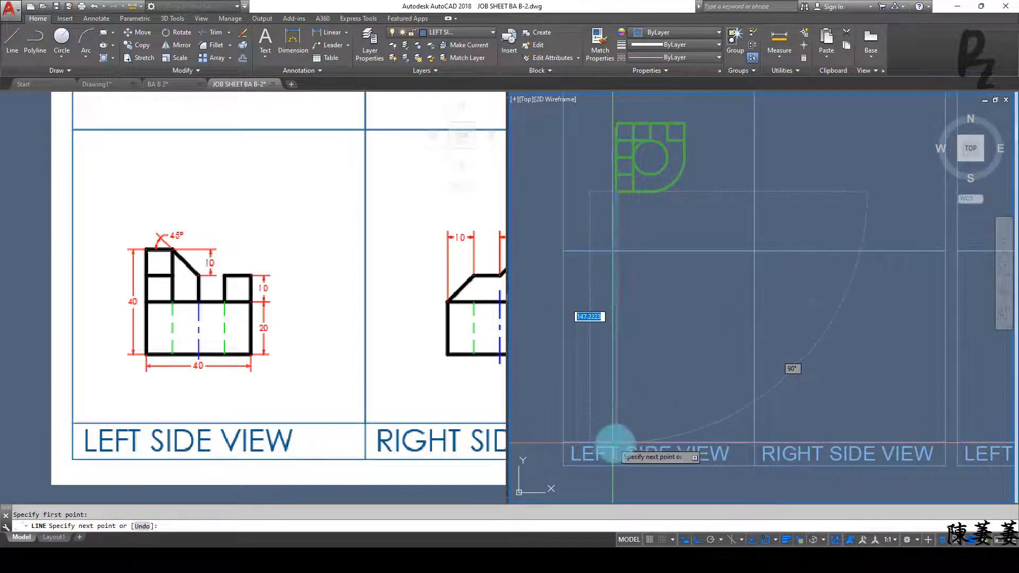
pyautogui.press('Escape')
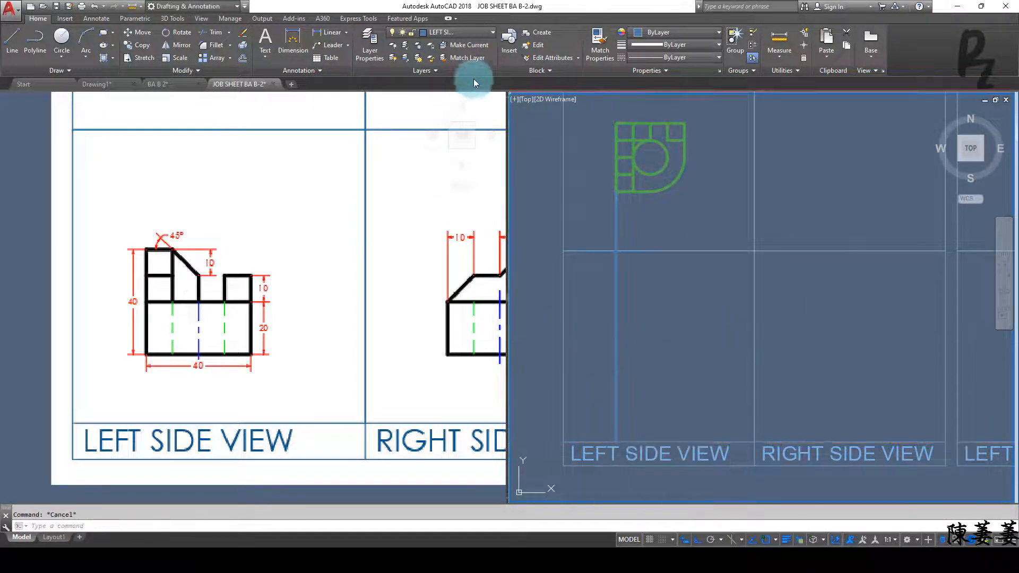
# Step: Change the RIGHT SIDE VIEW layer's colour to light blue and check it in the layer list
pyautogui.click(463, 32)
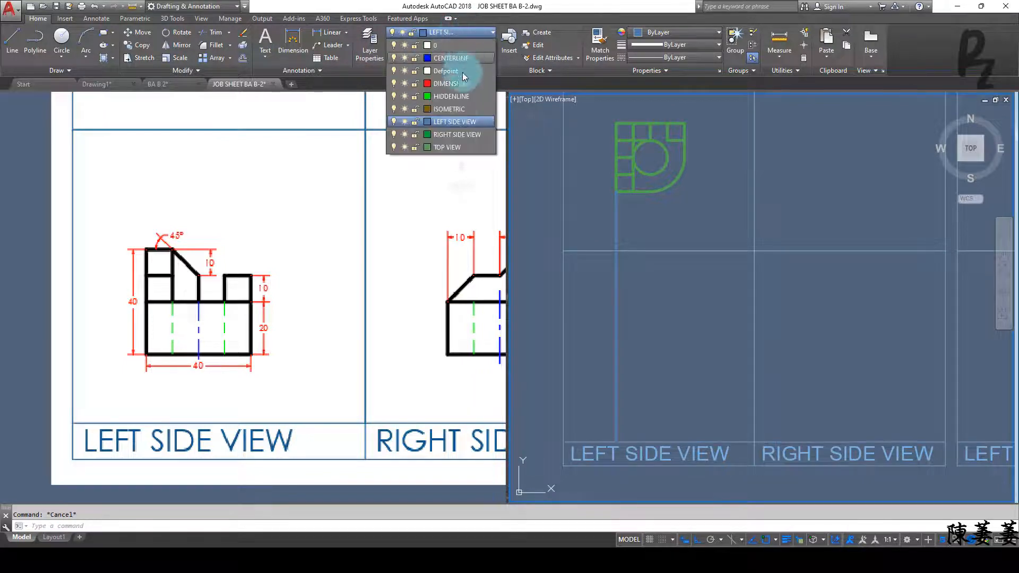
pyautogui.click(427, 135)
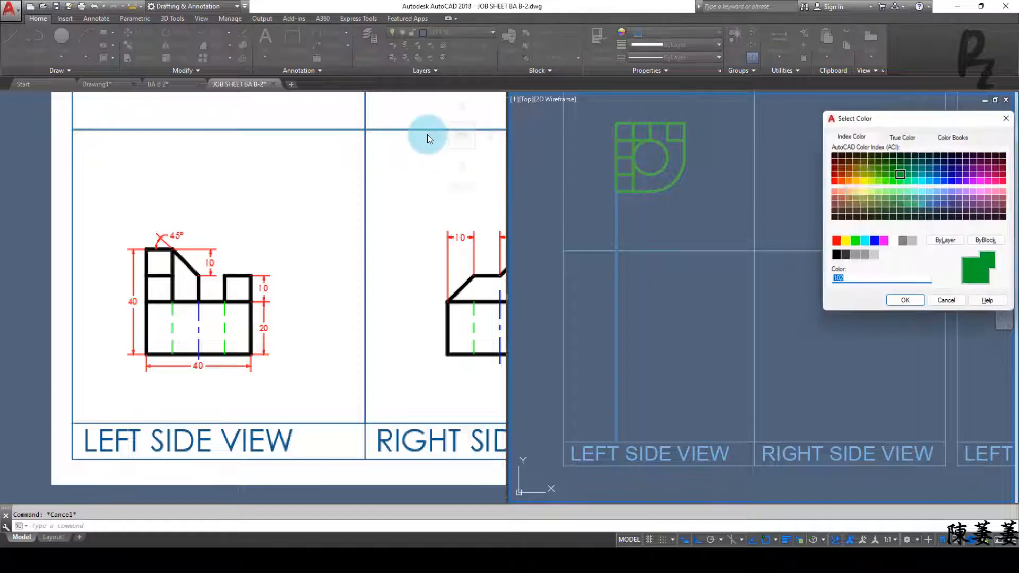
pyautogui.click(933, 179)
pyautogui.click(905, 301)
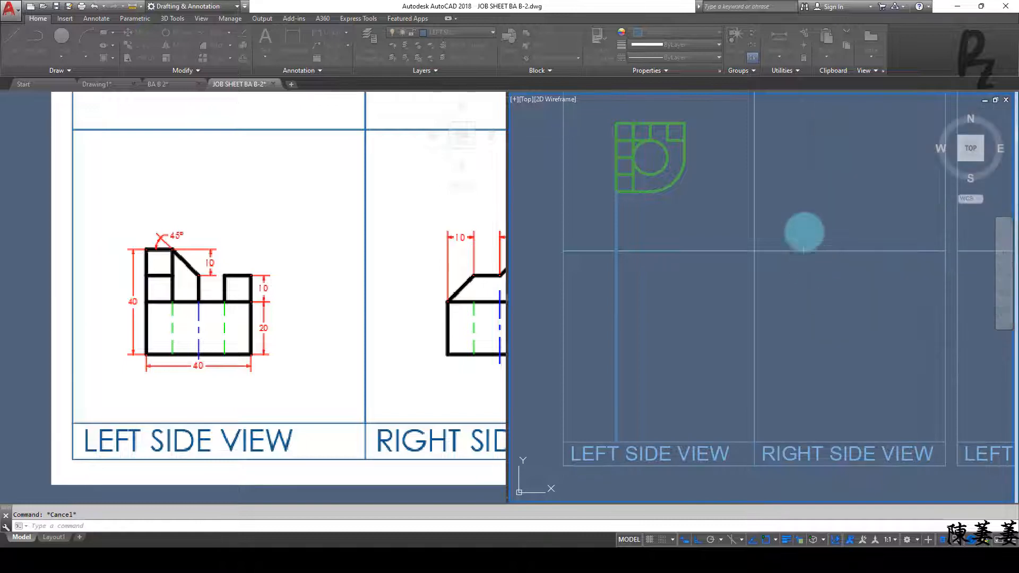
pyautogui.click(644, 296)
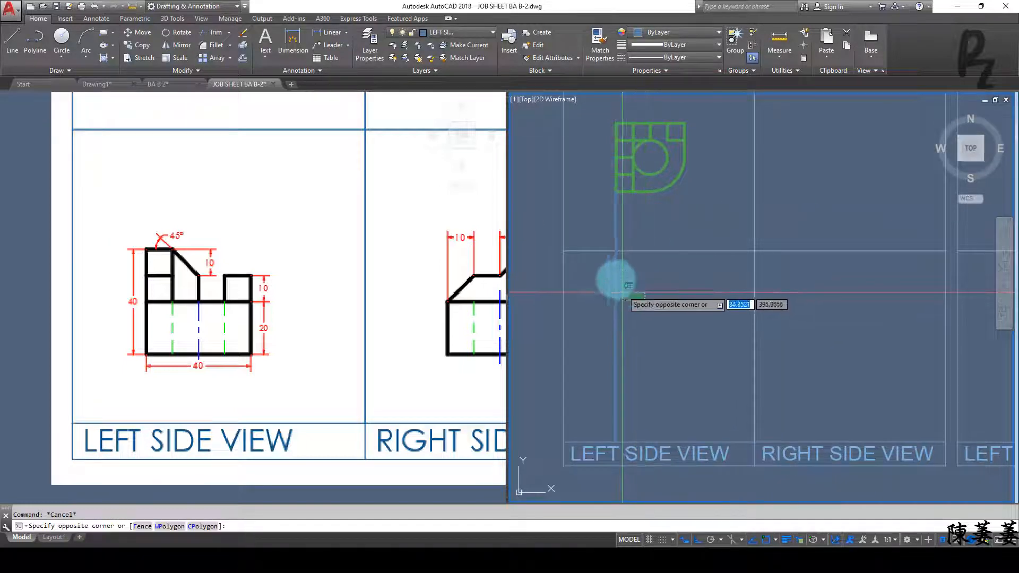
pyautogui.press('Escape')
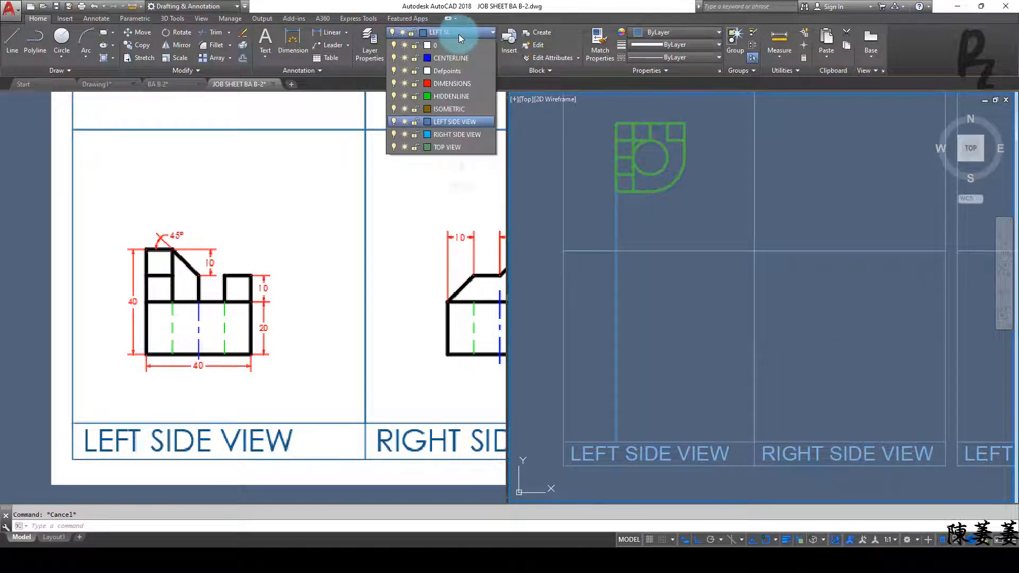
pyautogui.click(459, 34)
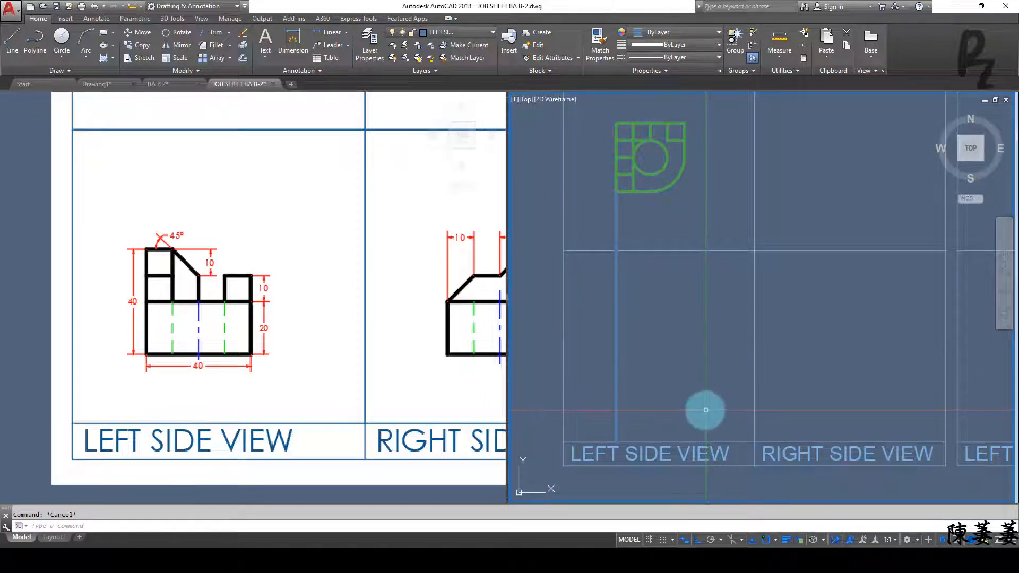
# Step: Draw a horizontal baseline about 75 long across the projection line, above the LEFT SIDE VIEW title
pyautogui.write('l')
pyautogui.press('Return')
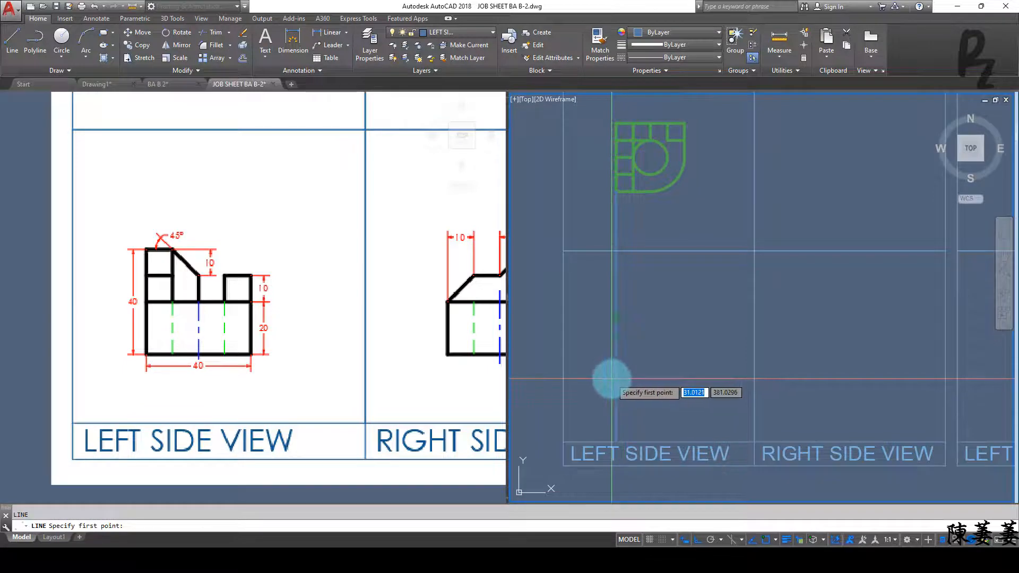
pyautogui.click(590, 387)
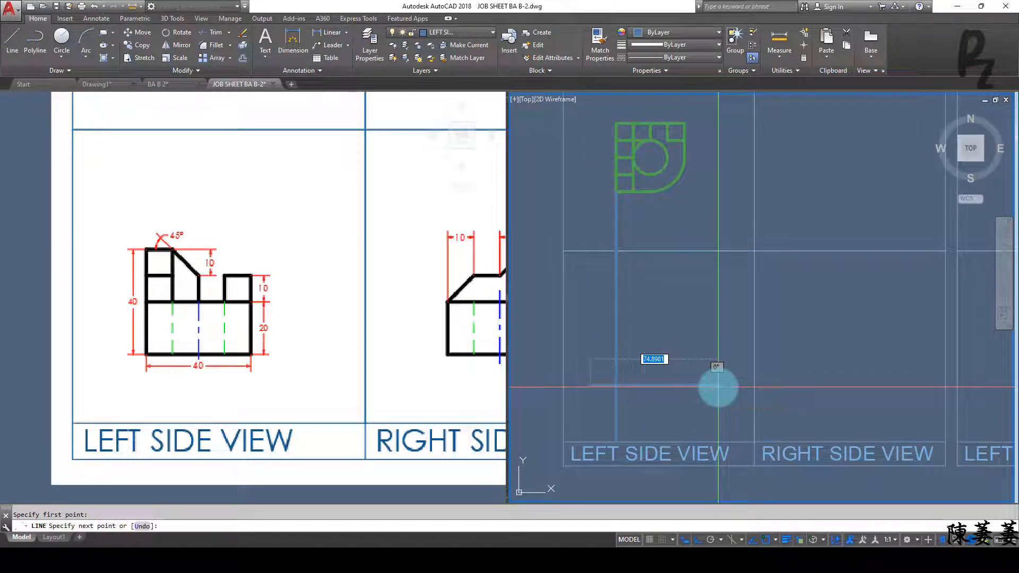
pyautogui.click(718, 387)
pyautogui.press('Return')
# Step: Trim the overhanging ends where the baseline meets the projection line, and erase the remaining vertical line
pyautogui.write('tr')
pyautogui.press('Return')
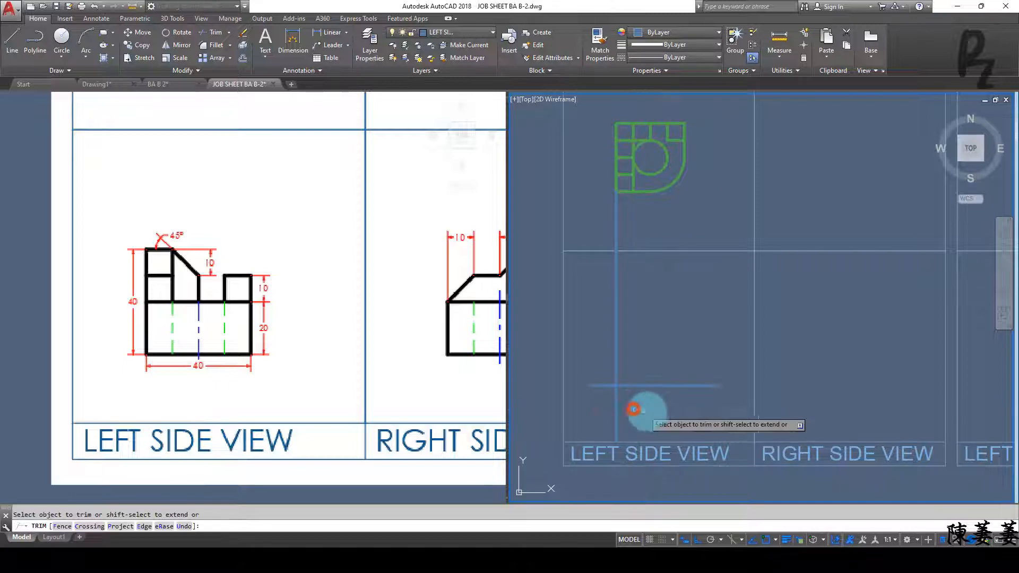
pyautogui.click(602, 387)
pyautogui.press('Escape')
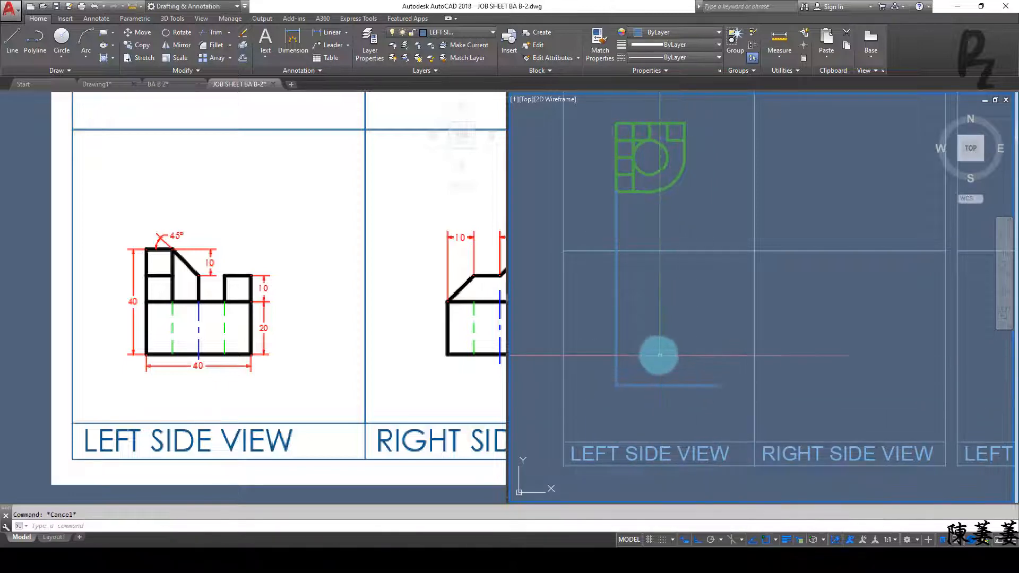
pyautogui.click(617, 347)
pyautogui.press('Delete')
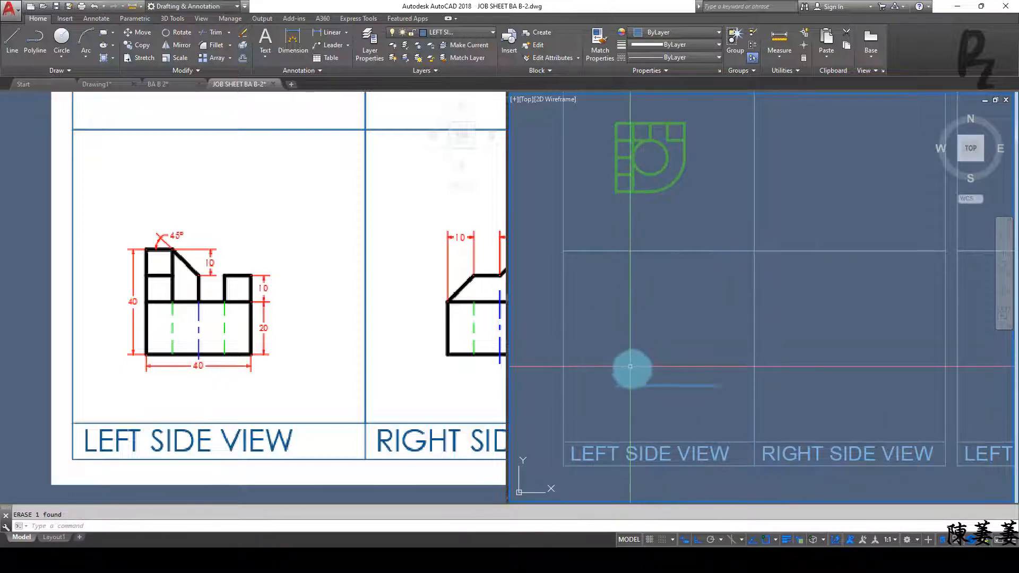
# Step: Draw the stepped outline from the baseline's left end: 40 up, 10 right, 20 down, 30 right, and down past the baseline
pyautogui.write('l')
pyautogui.press('Return')
pyautogui.click(615, 387)
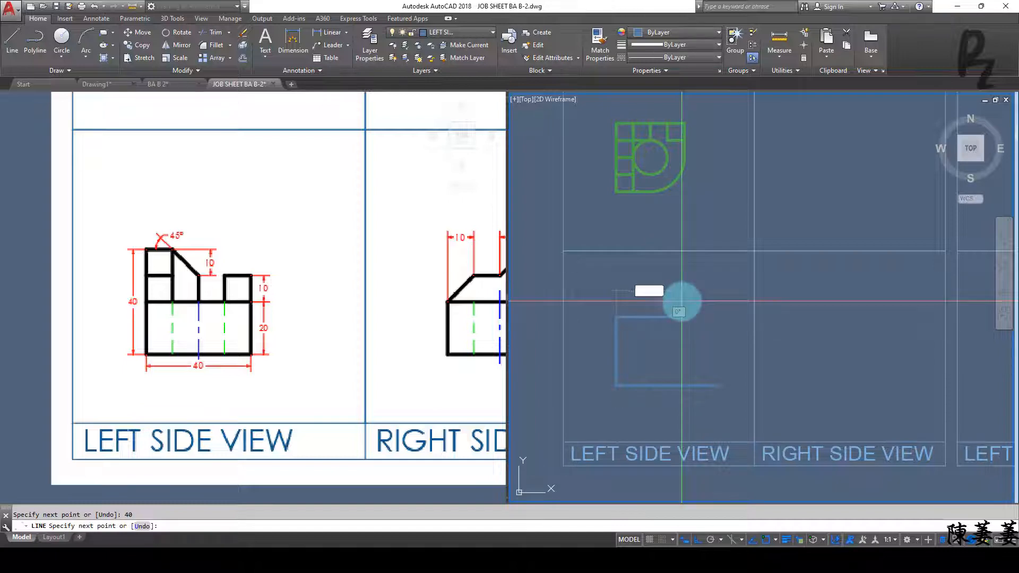
pyautogui.press('Return')
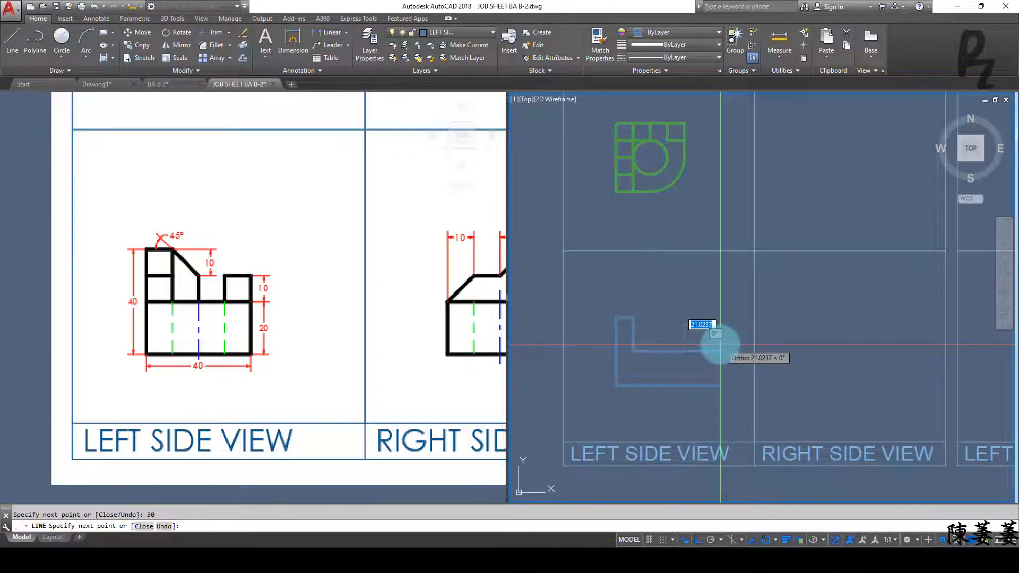
pyautogui.click(684, 387)
pyautogui.press('Escape')
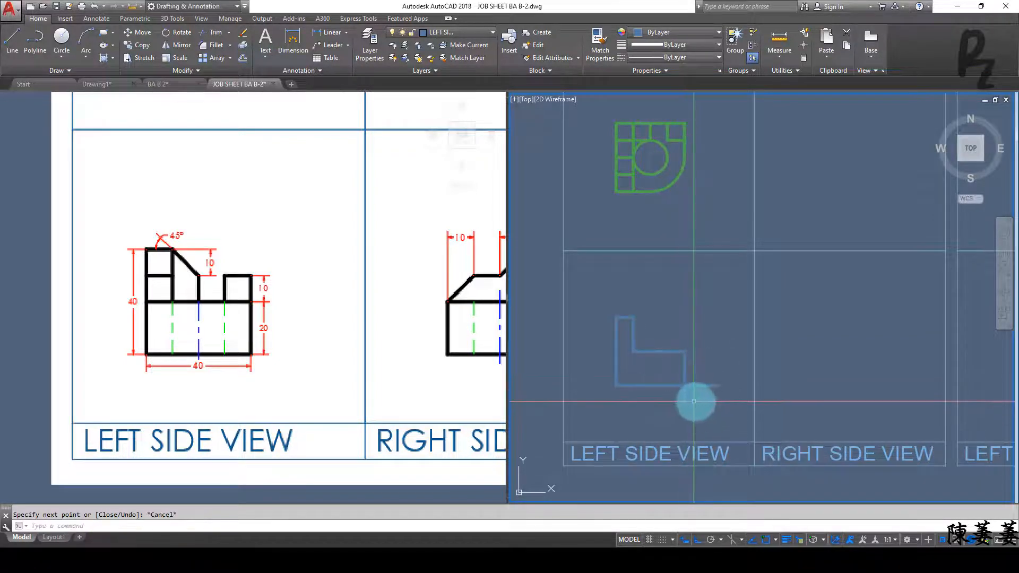
# Step: Trim the baseline and the right edge where they overshoot the outline's lower-right corner
pyautogui.write('tr')
pyautogui.press('Return')
pyautogui.rightClick(721, 415)
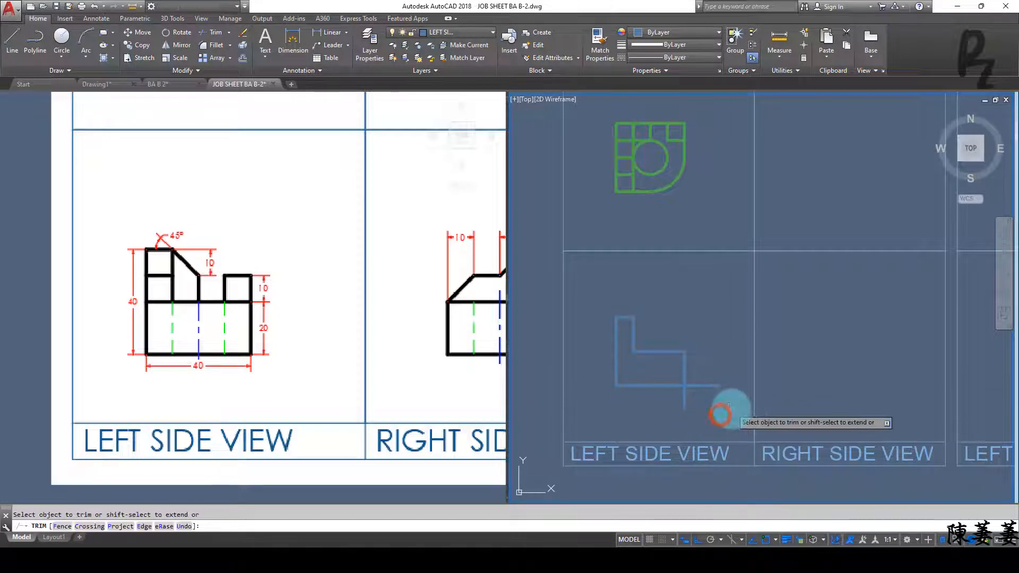
pyautogui.click(683, 402)
pyautogui.press('Escape')
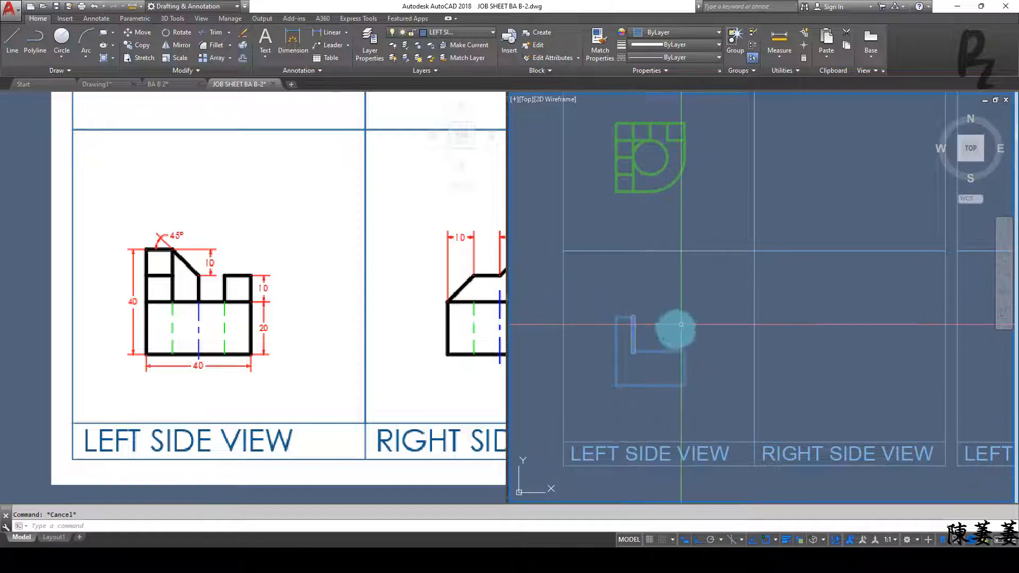
# Step: Draw a 10-long horizontal line across the upright part, from its right edge's midpoint to the left edge
pyautogui.scroll(4, 670, 337)
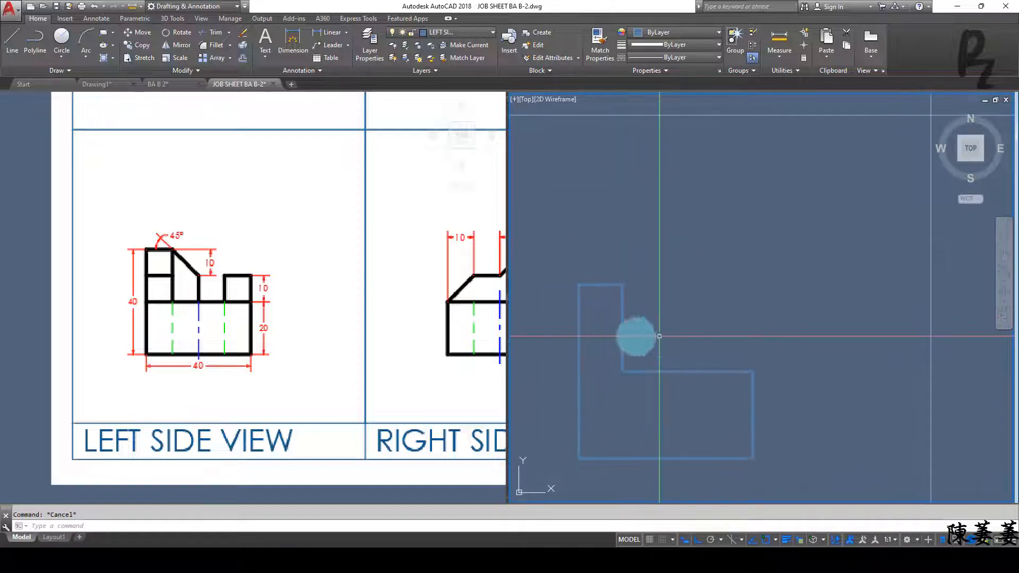
pyautogui.moveTo(629, 318); pyautogui.dragTo(671, 329, button='middle')
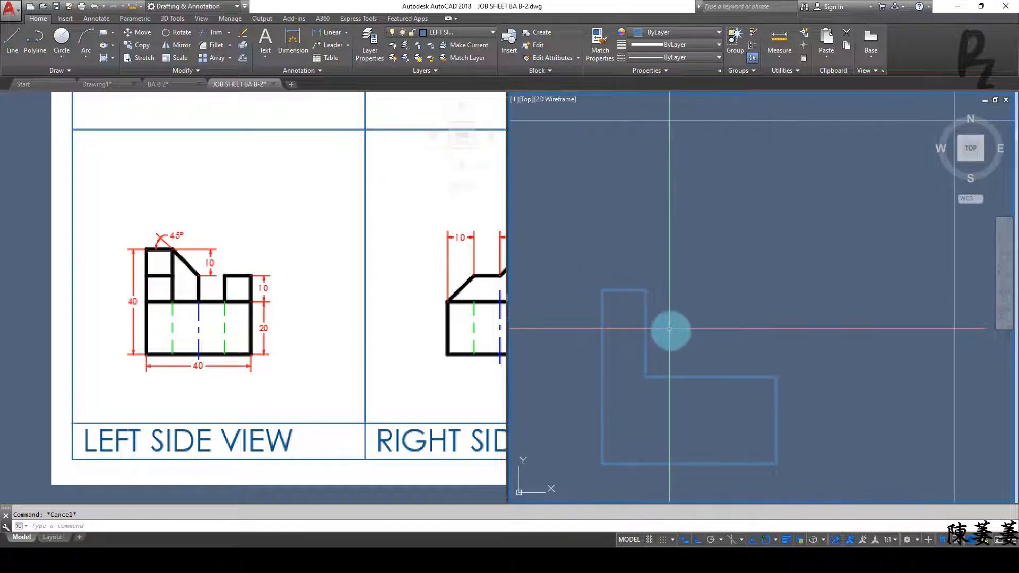
pyautogui.write('L')
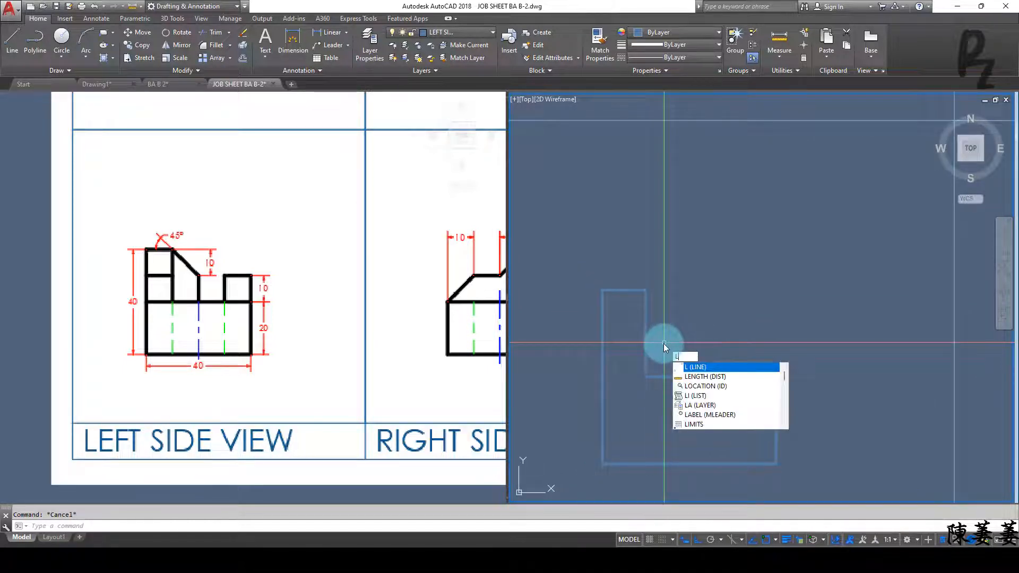
pyautogui.press('Return')
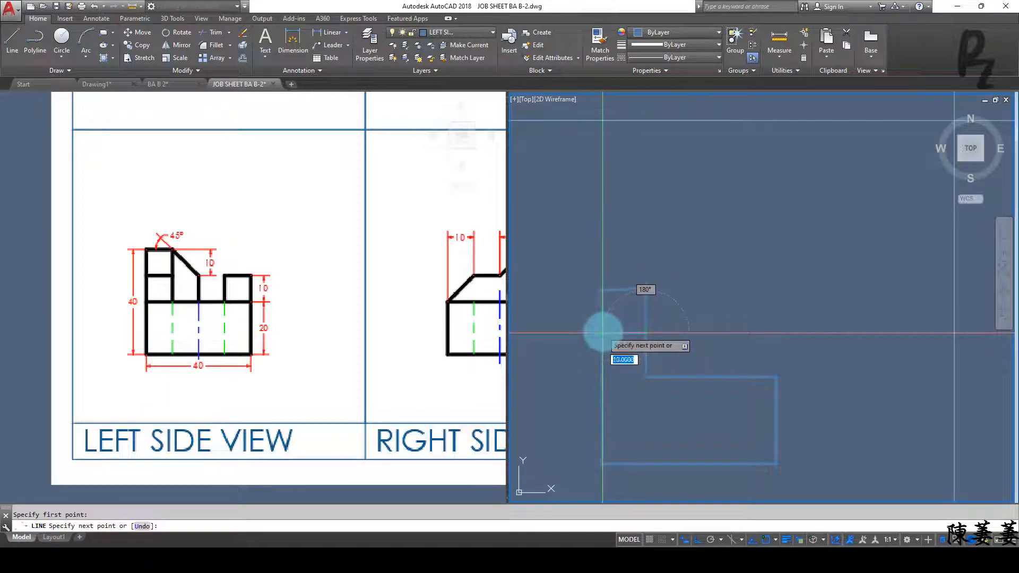
pyautogui.click(603, 333)
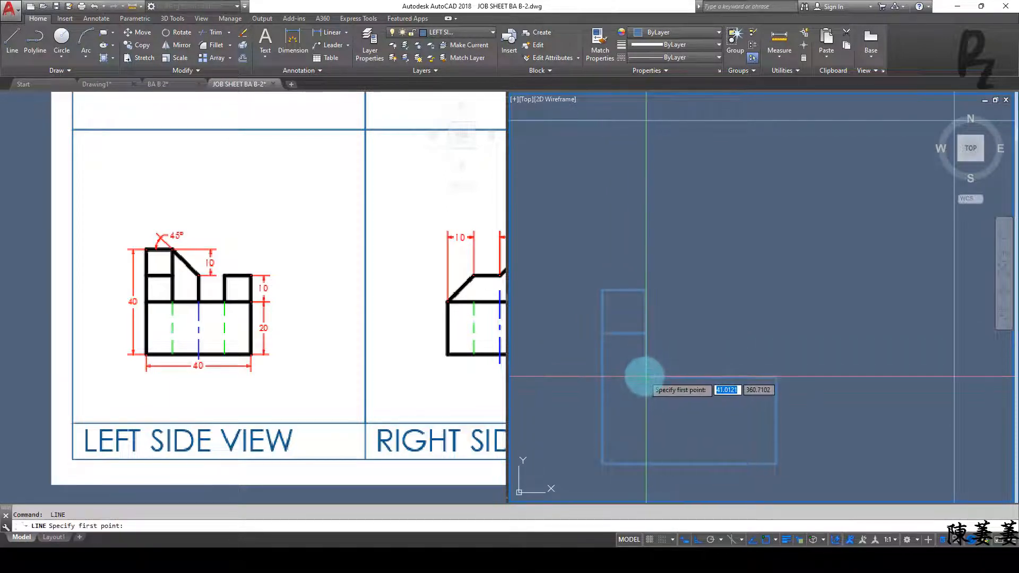
pyautogui.press('Escape')
# Step: Extend the horizontal shoulder line to the outline's left edge
pyautogui.write('EX')
pyautogui.press('Return')
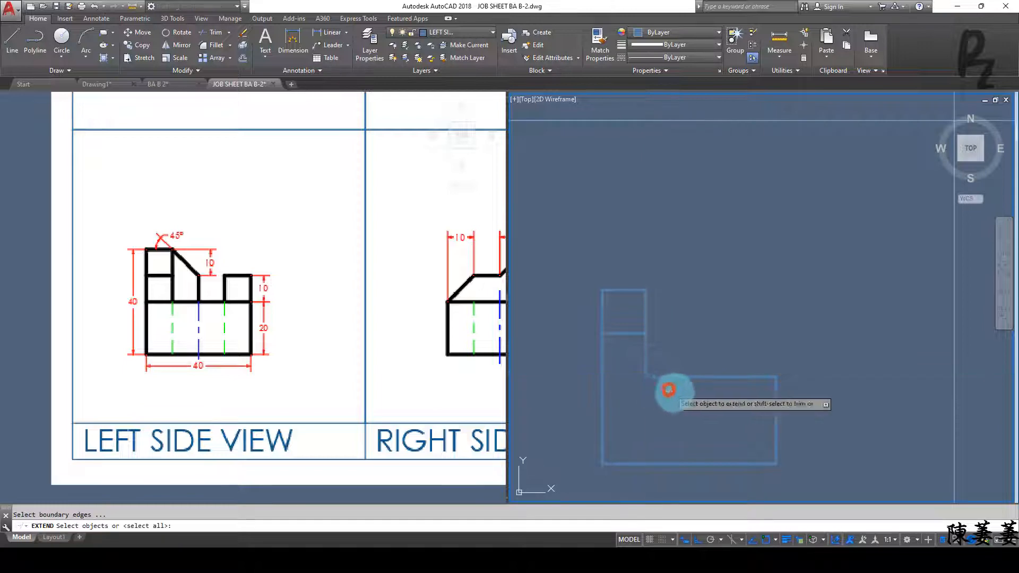
pyautogui.press('Return')
pyautogui.click(656, 370)
pyautogui.press('Escape')
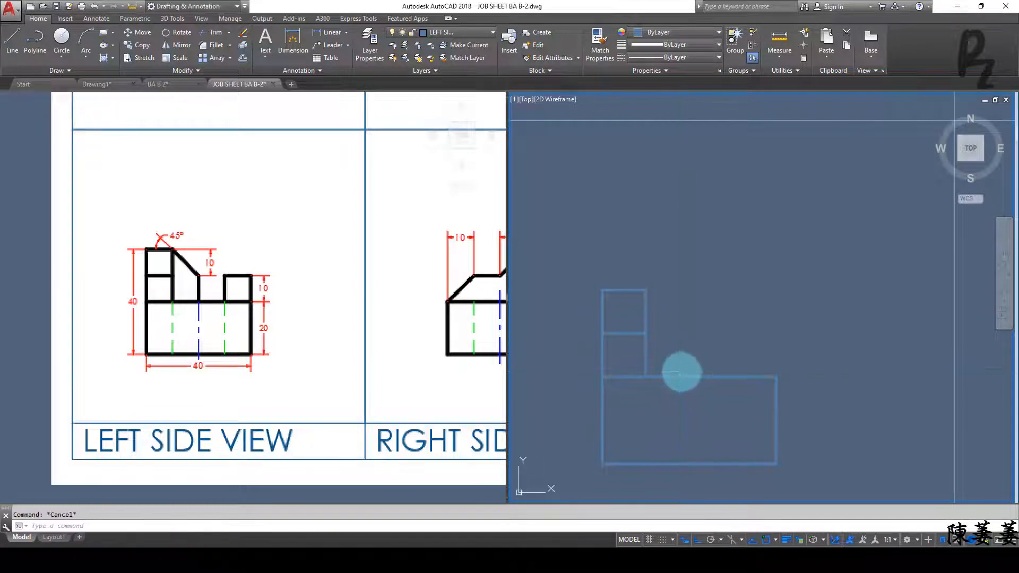
# Step: Draw a line 10 up from the midpoint of the base's top edge, continuing diagonally to the upright's upper-right corner
pyautogui.click(689, 376)
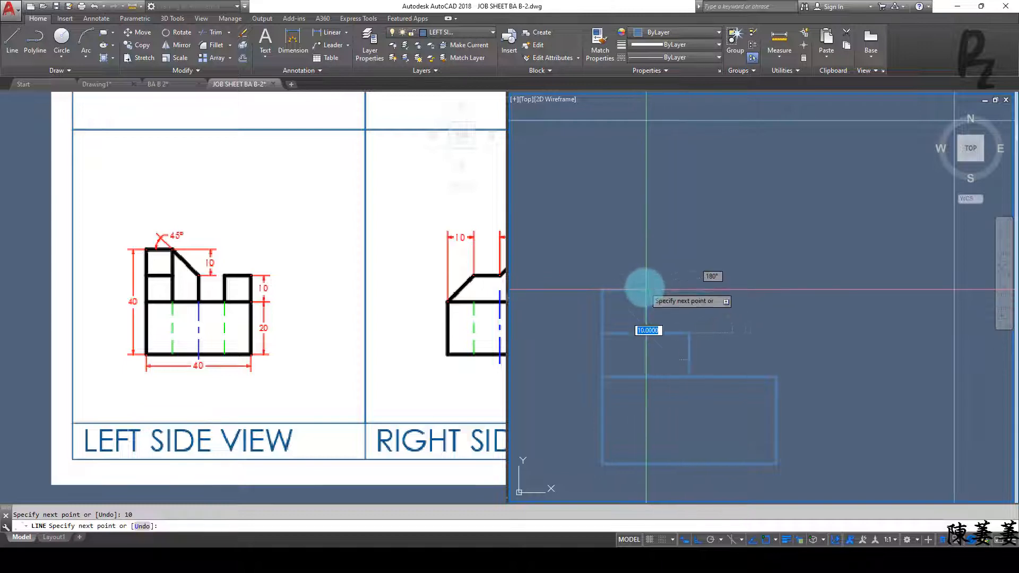
pyautogui.press('Escape')
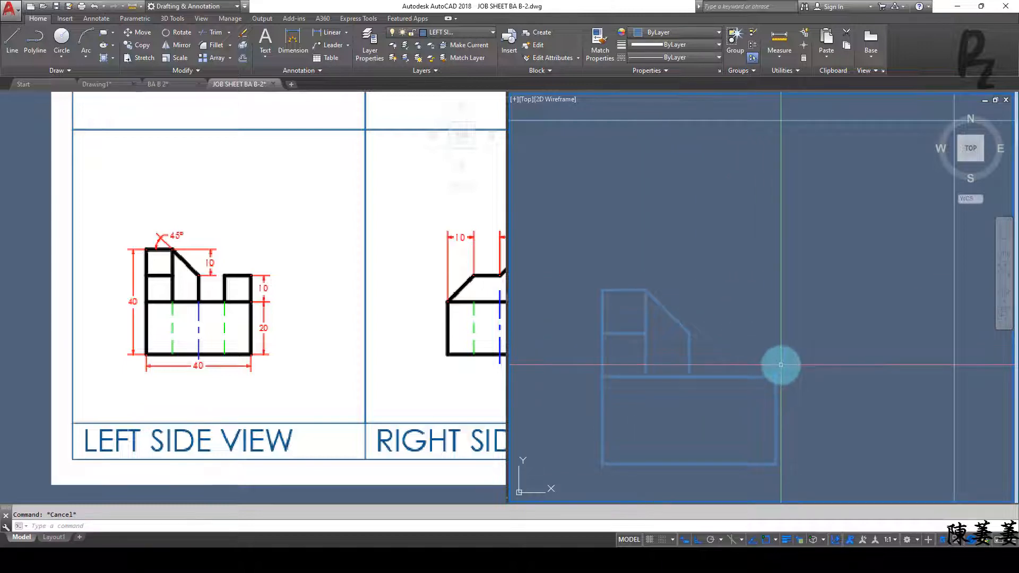
# Step: Draw a 10 by 10 rectangle on top of the base, flush with the base's upper-right corner
pyautogui.write('REC')
pyautogui.press('Return')
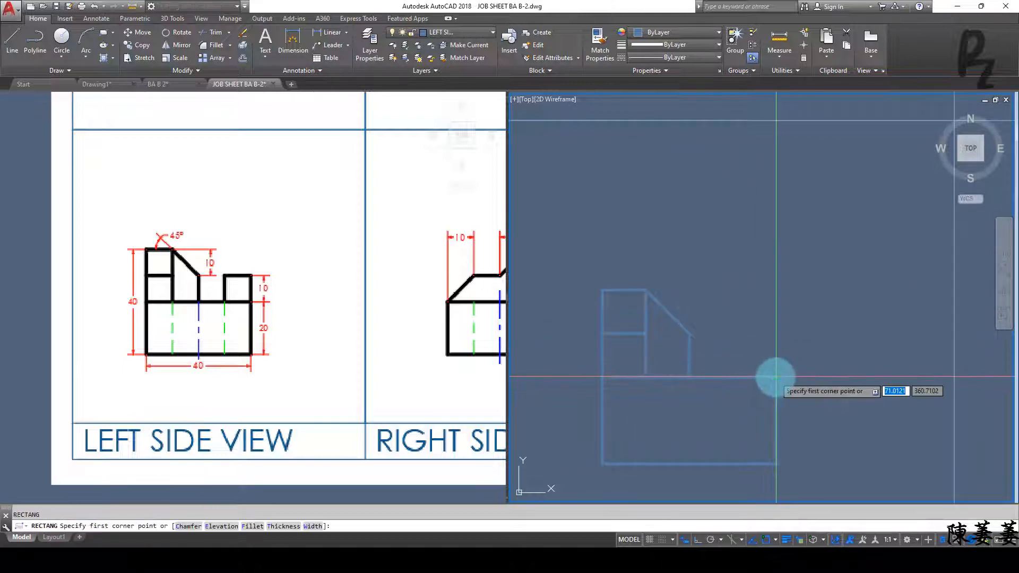
pyautogui.click(776, 376)
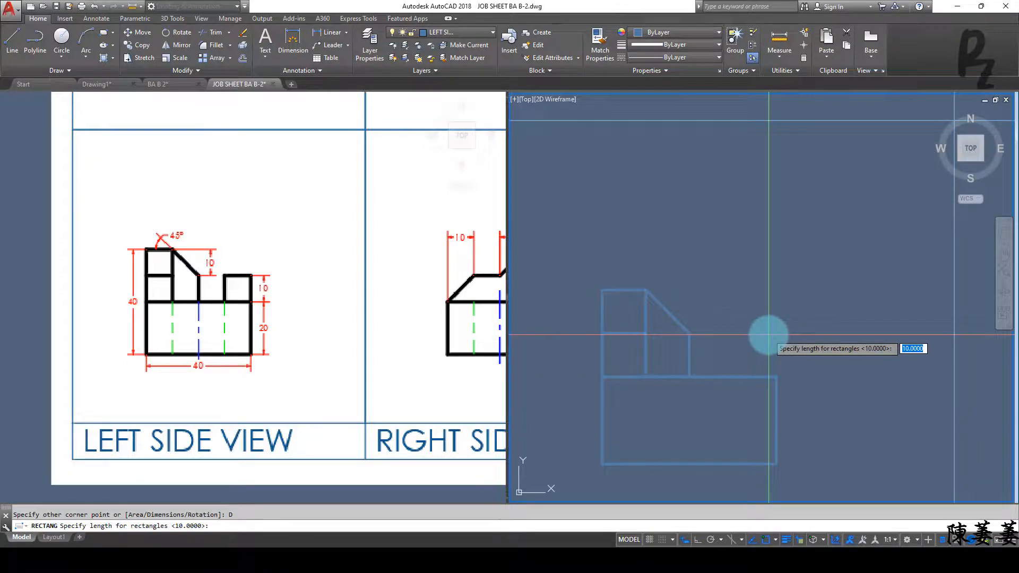
pyautogui.press('Return')
pyautogui.click(769, 335)
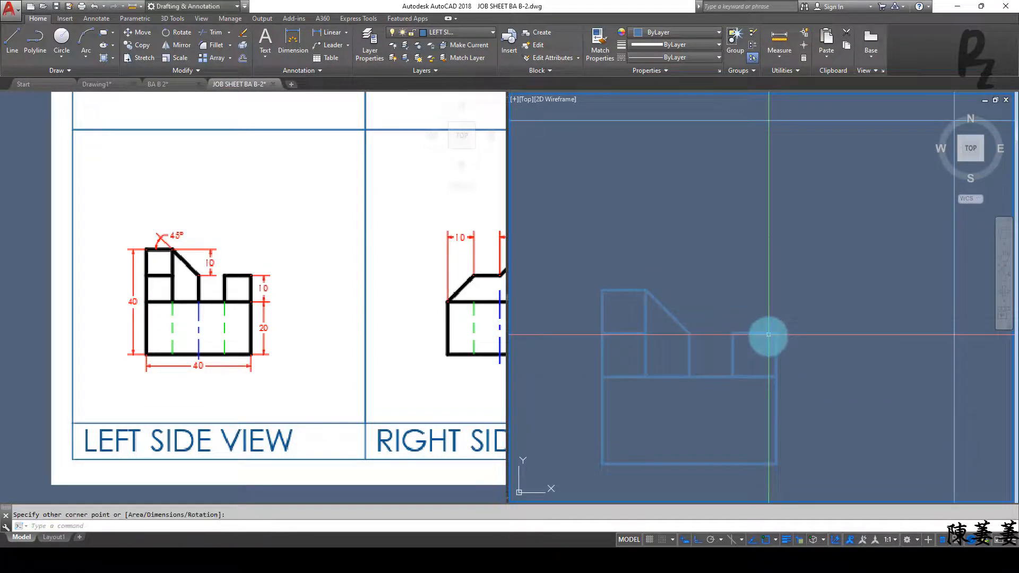
pyautogui.press('Escape')
# Step: Draw a vertical line down the middle of the base, from its top edge to the baseline
pyautogui.moveTo(738, 369); pyautogui.dragTo(746, 333, button='middle')
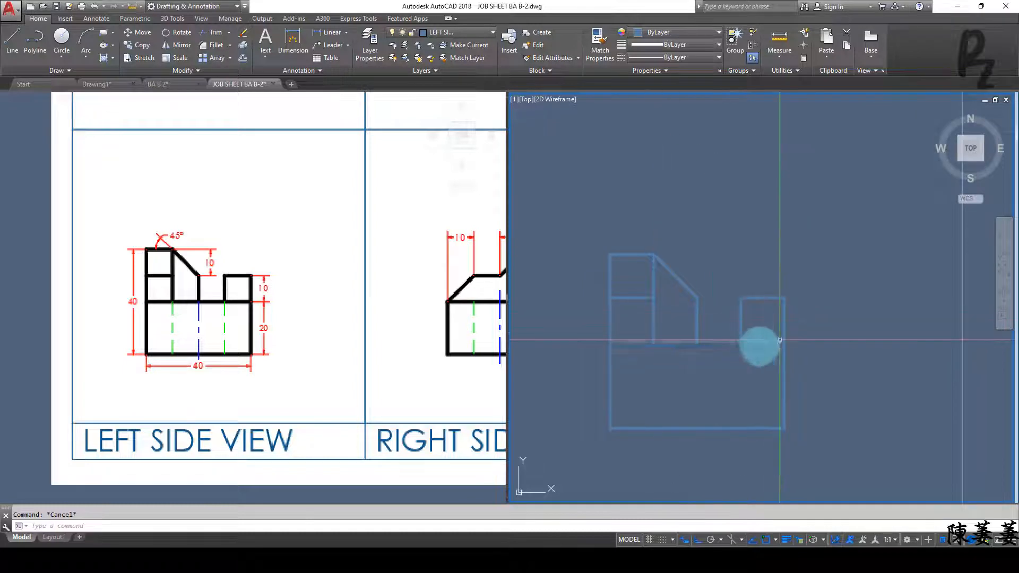
pyautogui.write('l')
pyautogui.press('Return')
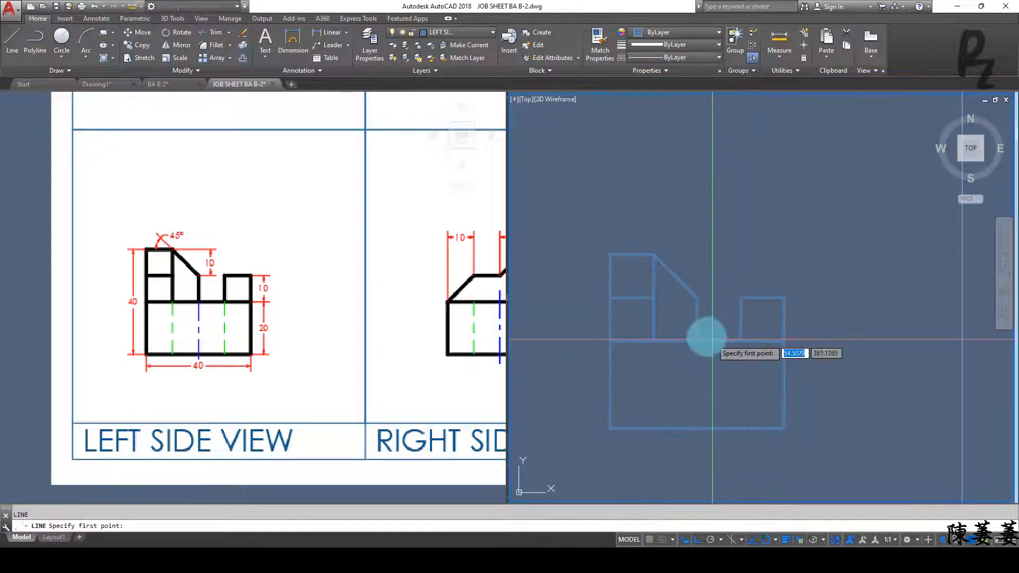
pyautogui.click(695, 340)
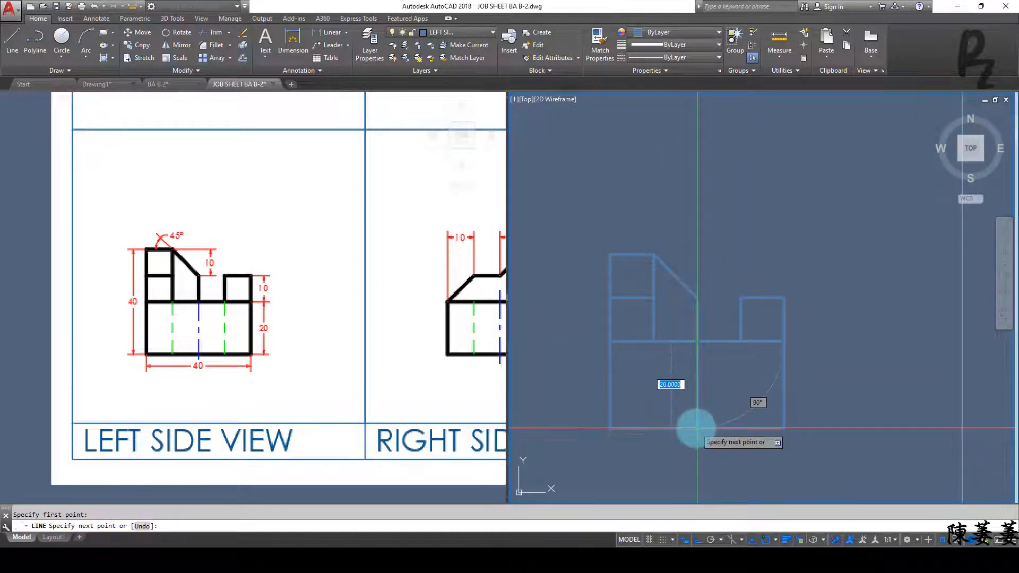
pyautogui.click(696, 428)
pyautogui.press('Return')
# Step: Draw two more vertical lines down to the baseline, below the upright's right edge and below the small square's left edge
pyautogui.press('Return')
pyautogui.click(653, 341)
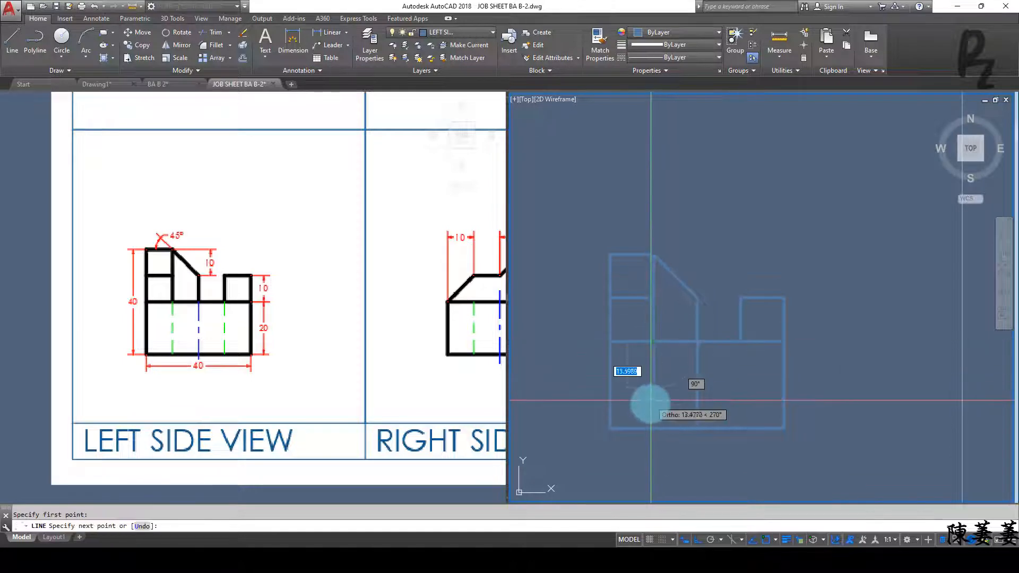
pyautogui.click(655, 427)
pyautogui.press('Return')
pyautogui.press('Return')
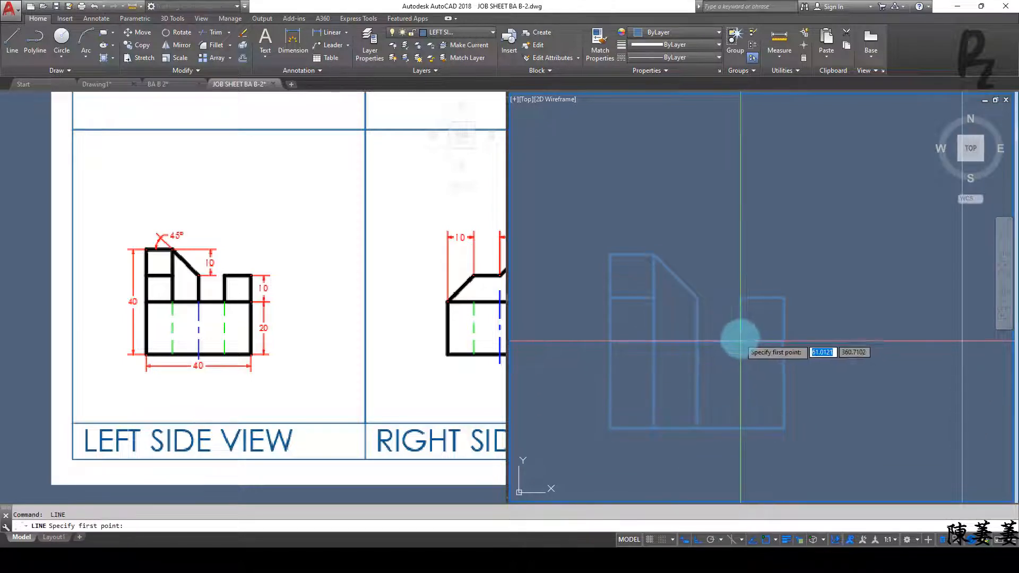
pyautogui.click(741, 340)
pyautogui.click(741, 427)
pyautogui.press('Return')
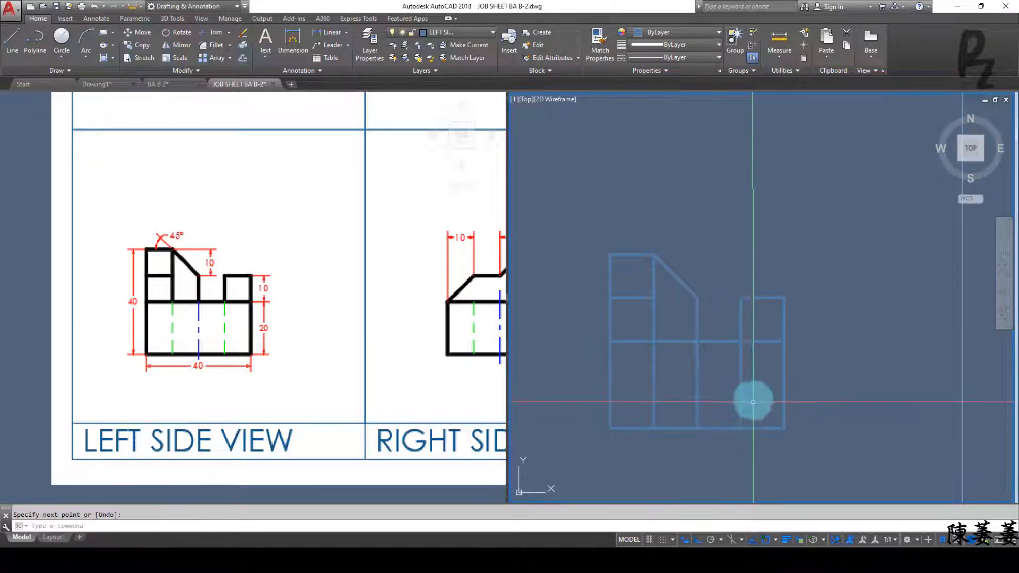
# Step: Move the vertical line below the small square to the HIDDENLINE layer
pyautogui.click(762, 389)
pyautogui.click(739, 370)
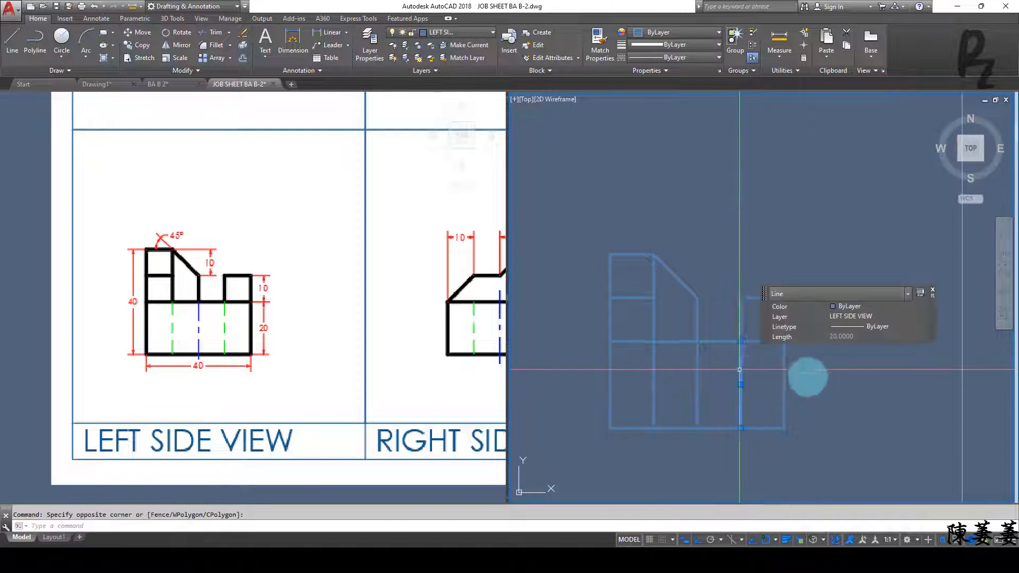
pyautogui.click(860, 315)
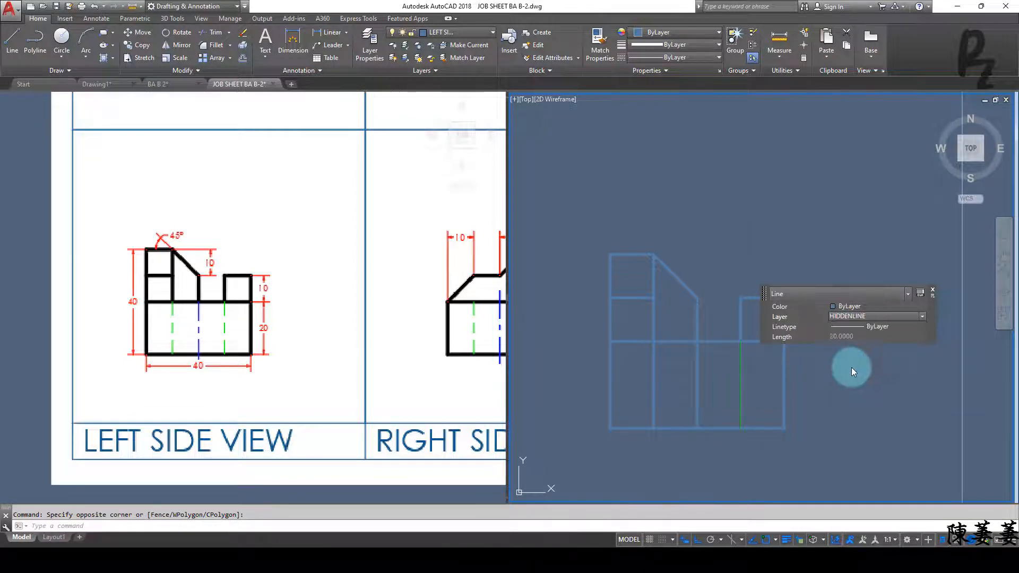
pyautogui.press('Escape')
# Step: Change the HIDDENLINE layer's linetype to HIDDENX2 in the layer properties
pyautogui.scroll(2, 743, 379)
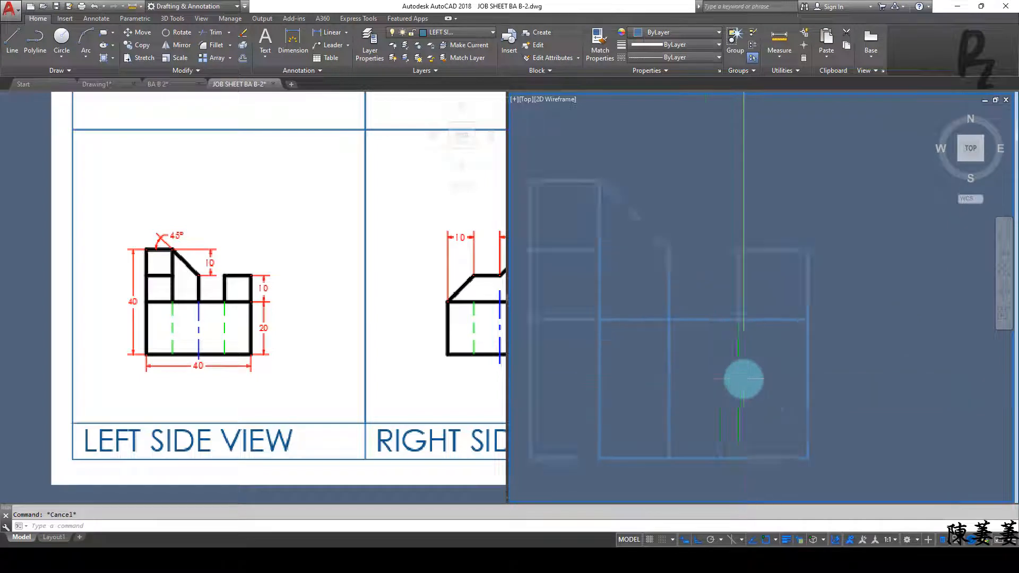
pyautogui.scroll(8, 743, 379)
pyautogui.scroll(-10, 681, 386)
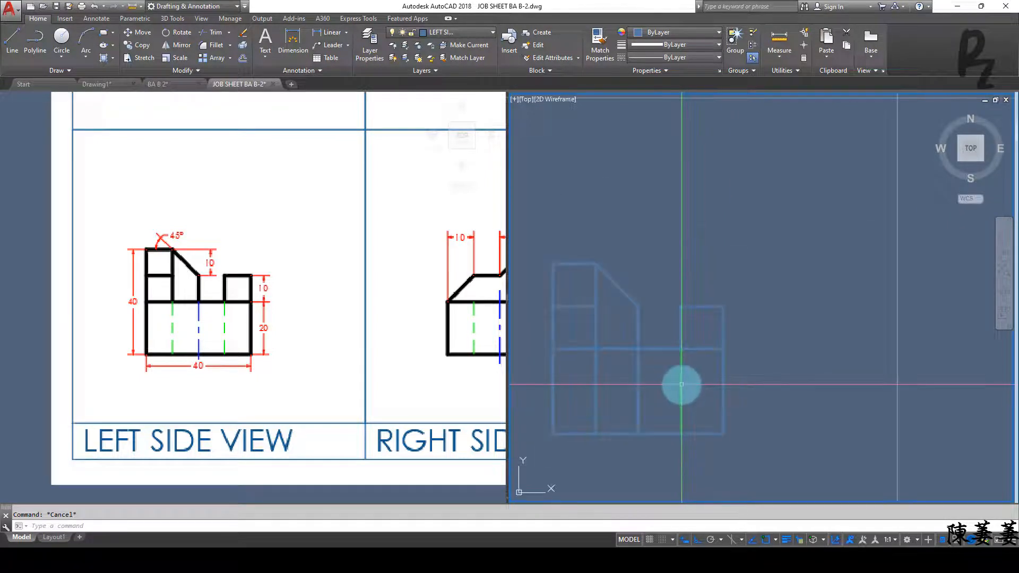
pyautogui.scroll(5, 681, 384)
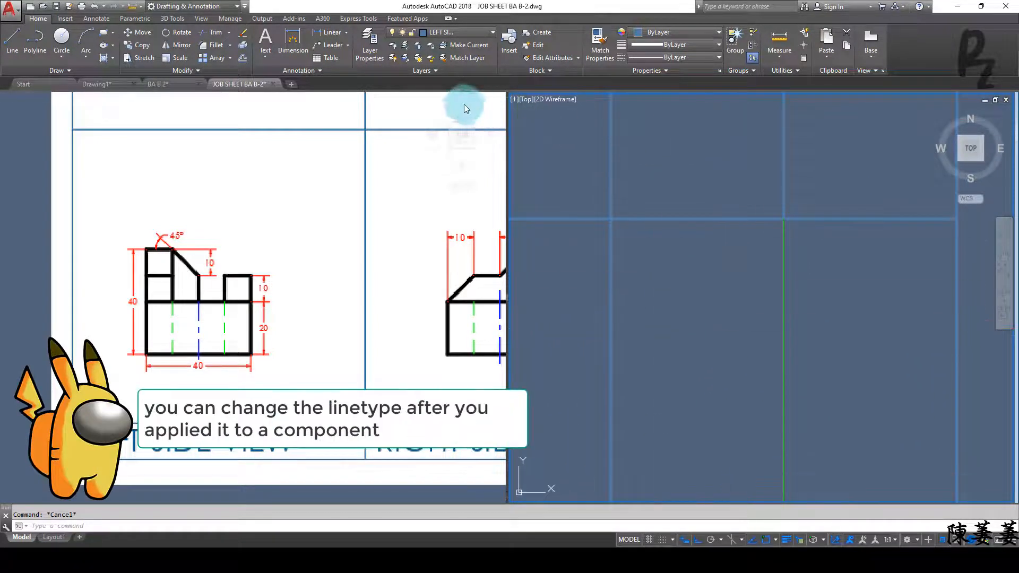
pyautogui.click(368, 43)
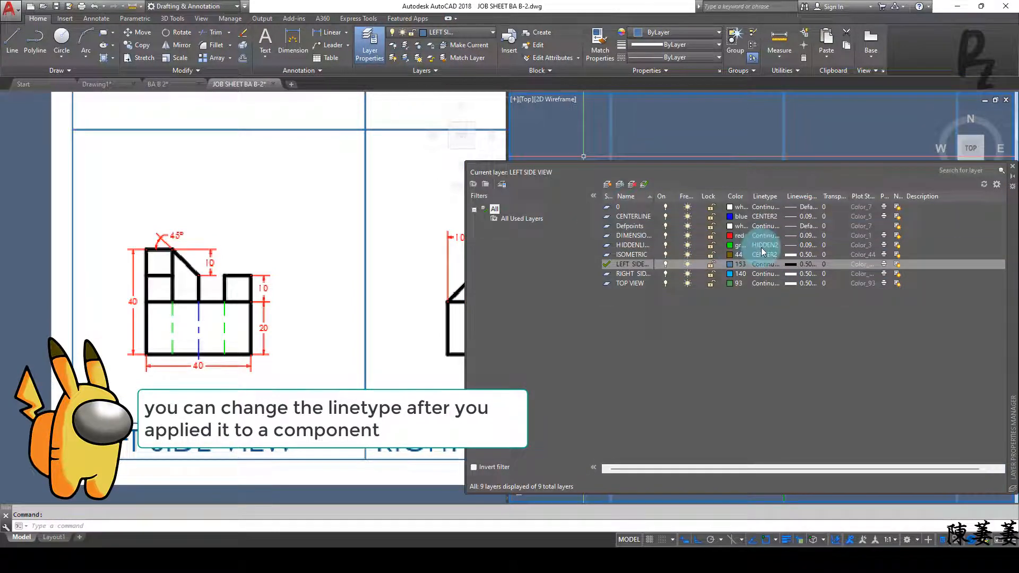
pyautogui.click(764, 247)
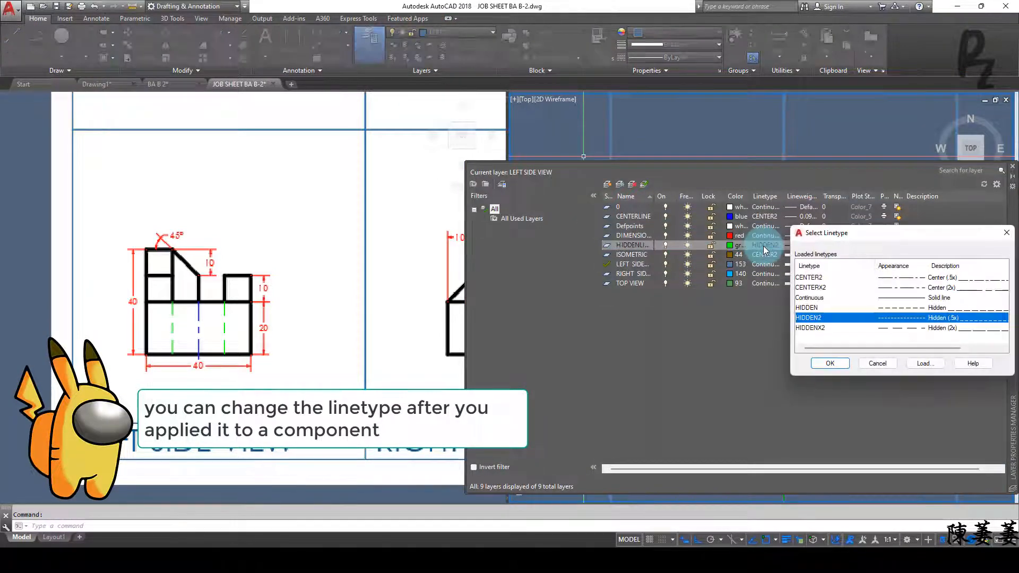
pyautogui.click(861, 329)
pyautogui.click(830, 364)
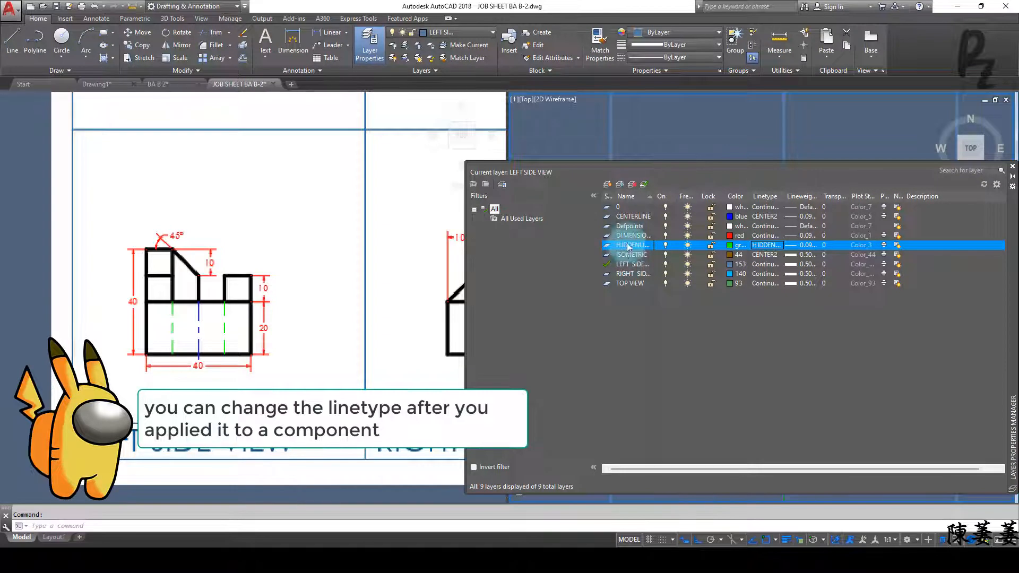
# Step: Change the CENTERLINE layer's linetype to CENTERX2 and close the layer properties
pyautogui.click(628, 218)
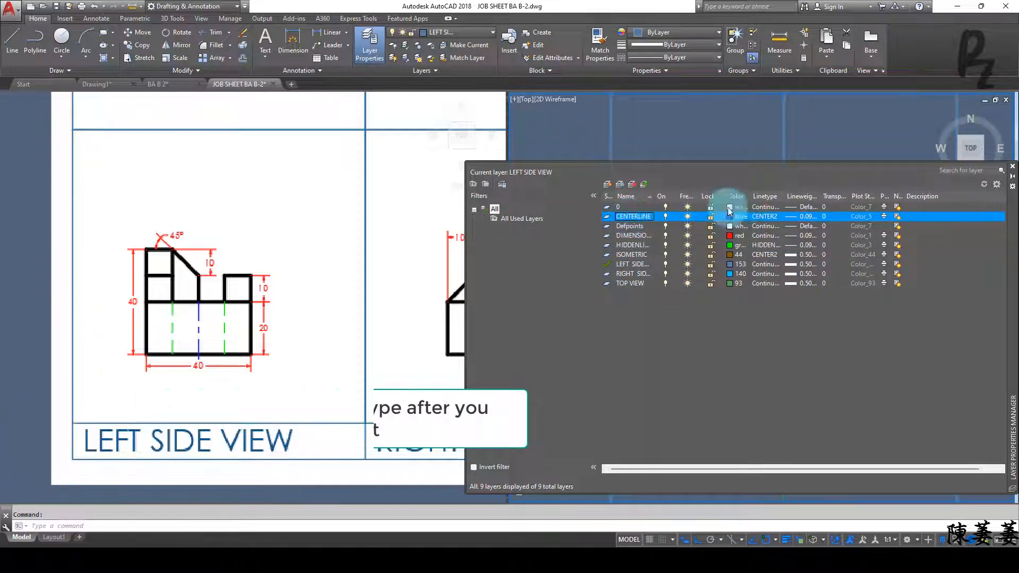
pyautogui.click(765, 216)
pyautogui.click(808, 289)
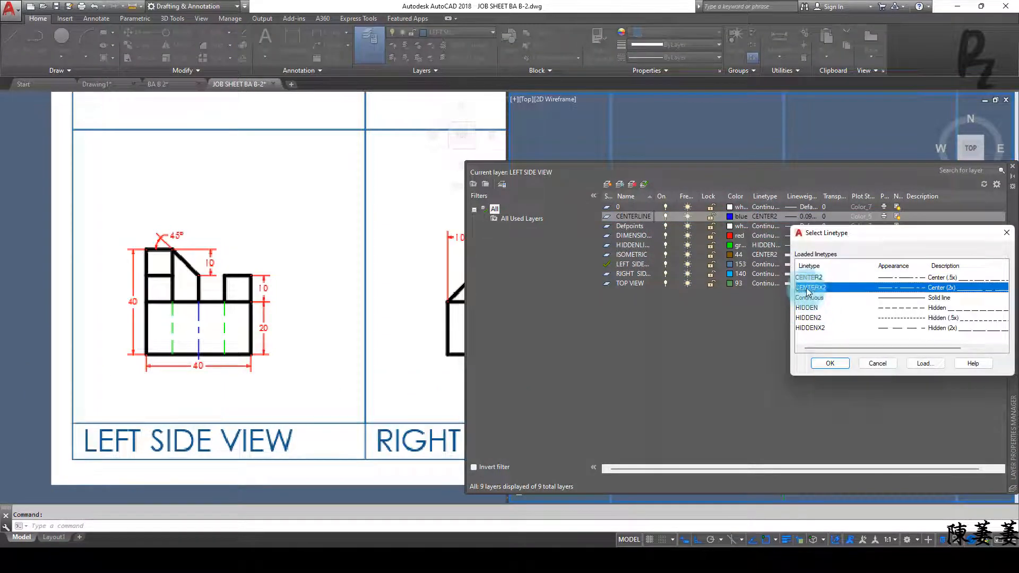
pyautogui.click(820, 368)
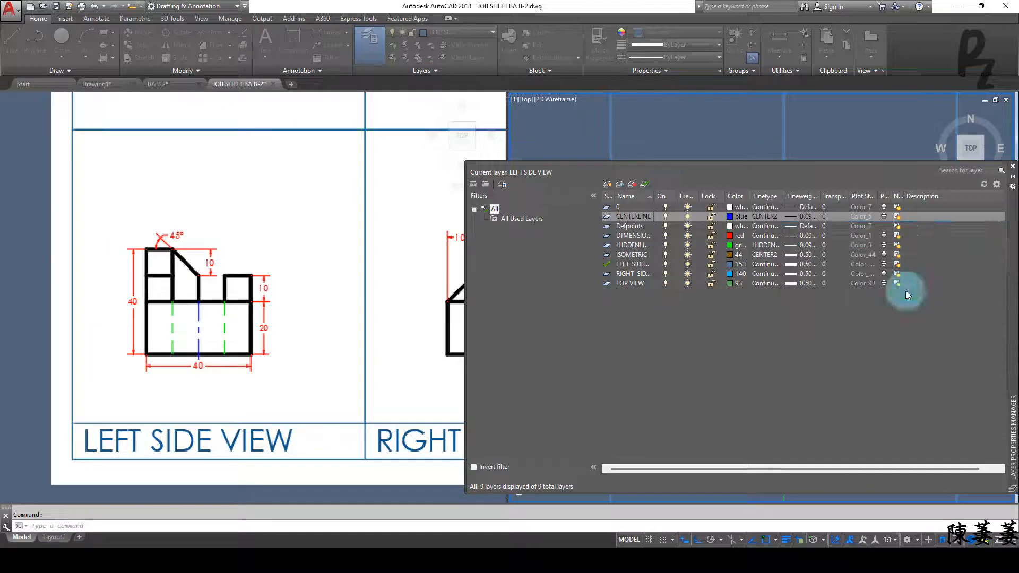
pyautogui.click(1011, 167)
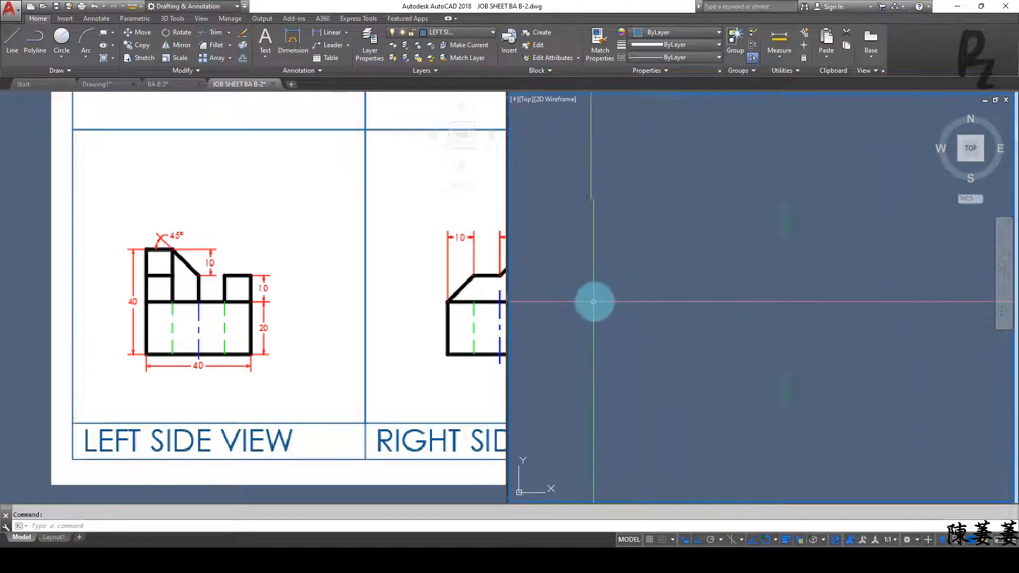
# Step: Match the properties of the green hidden line onto the vertical line in the base below the upright's right edge
pyautogui.scroll(-10, 619, 305)
pyautogui.scroll(6, 632, 305)
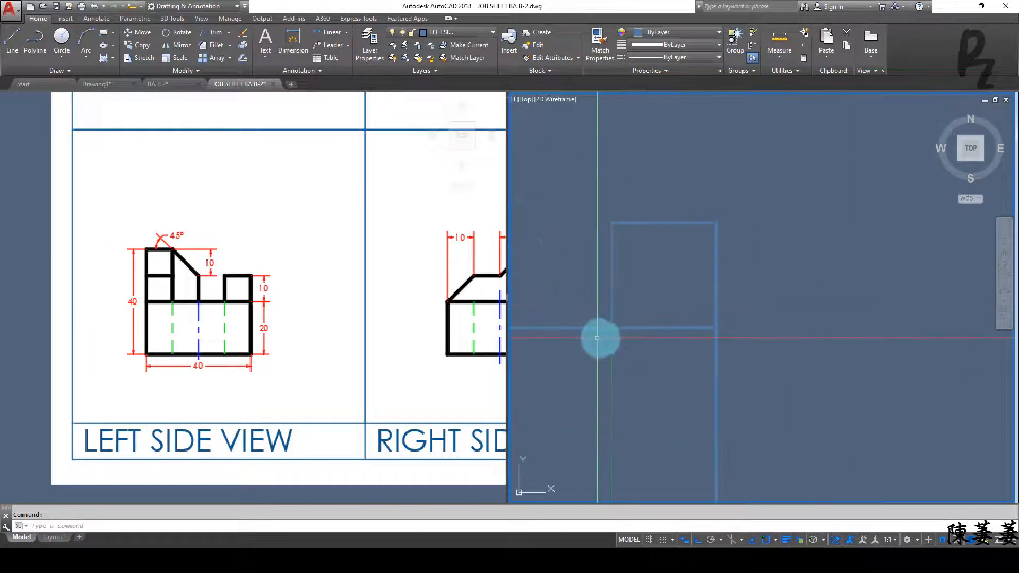
pyautogui.moveTo(597, 379); pyautogui.dragTo(717, 301, button='middle')
pyautogui.scroll(10, 723, 302)
pyautogui.scroll(-8, 724, 302)
pyautogui.moveTo(657, 313); pyautogui.dragTo(807, 316, button='middle')
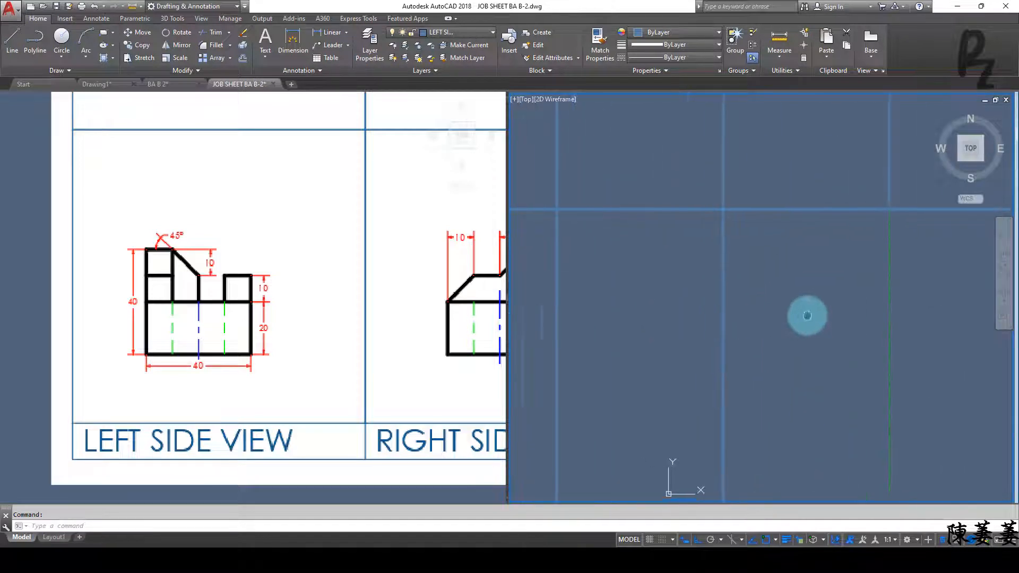
pyautogui.scroll(-6, 776, 314)
pyautogui.click(810, 319)
pyautogui.click(798, 318)
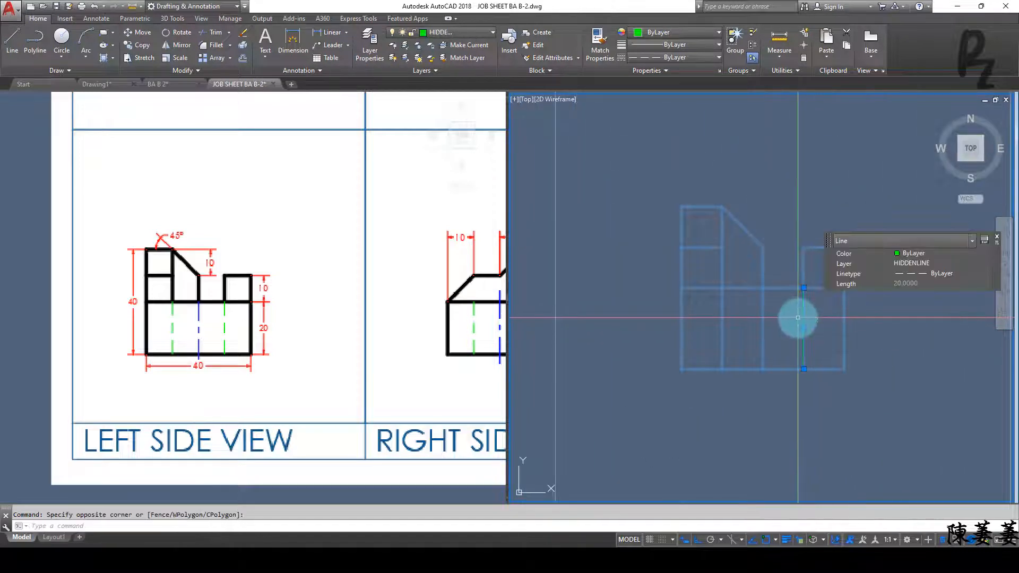
pyautogui.press('Return')
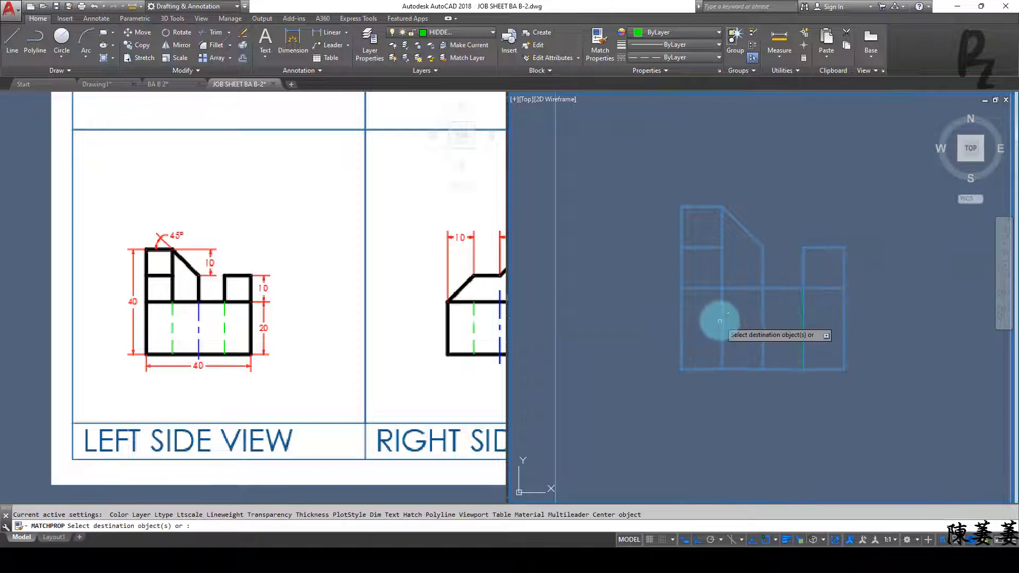
pyautogui.press('Escape')
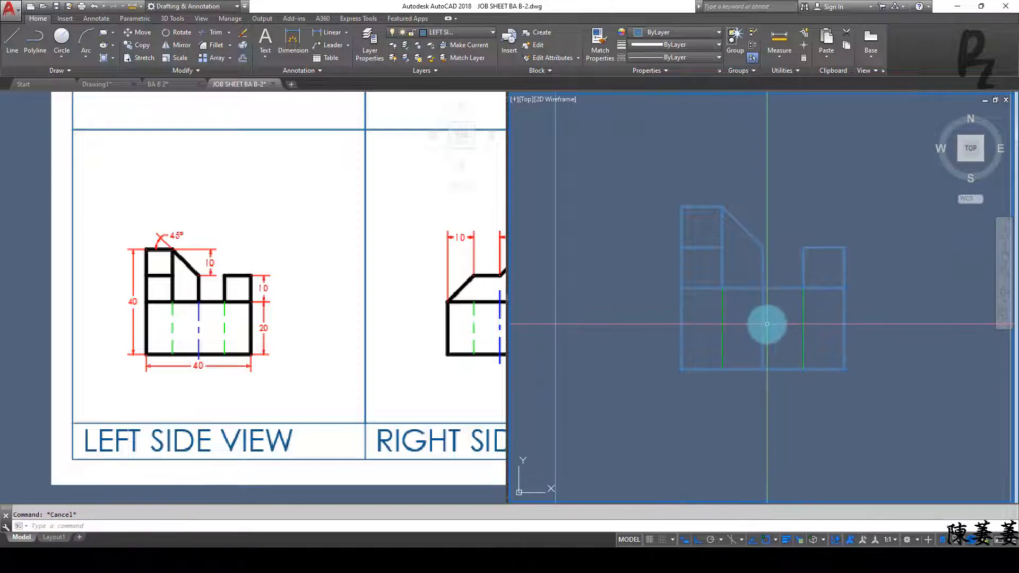
# Step: Move the middle vertical line of the base to the CENTERLINE layer
pyautogui.click(764, 319)
pyautogui.click(880, 267)
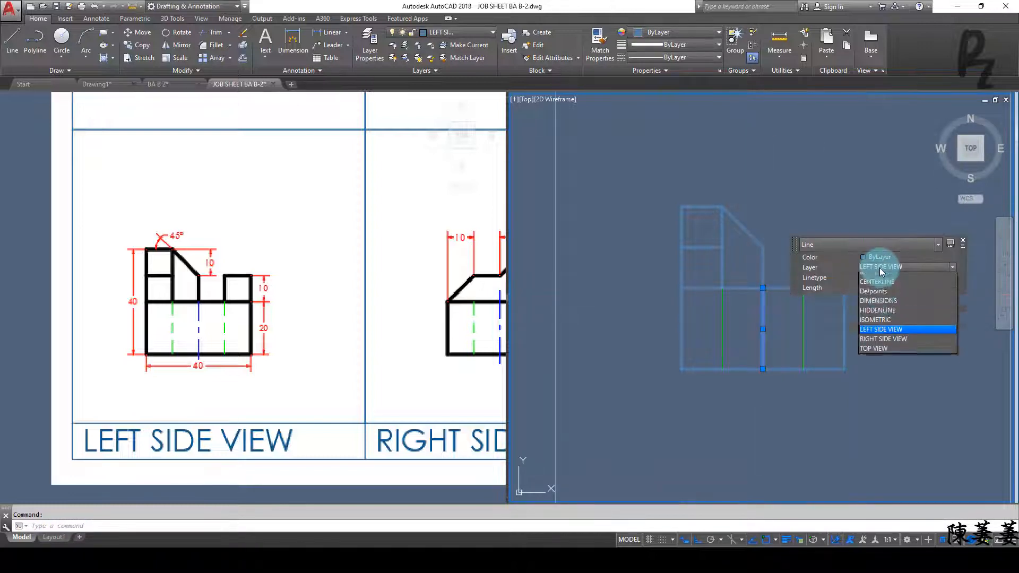
pyautogui.click(884, 286)
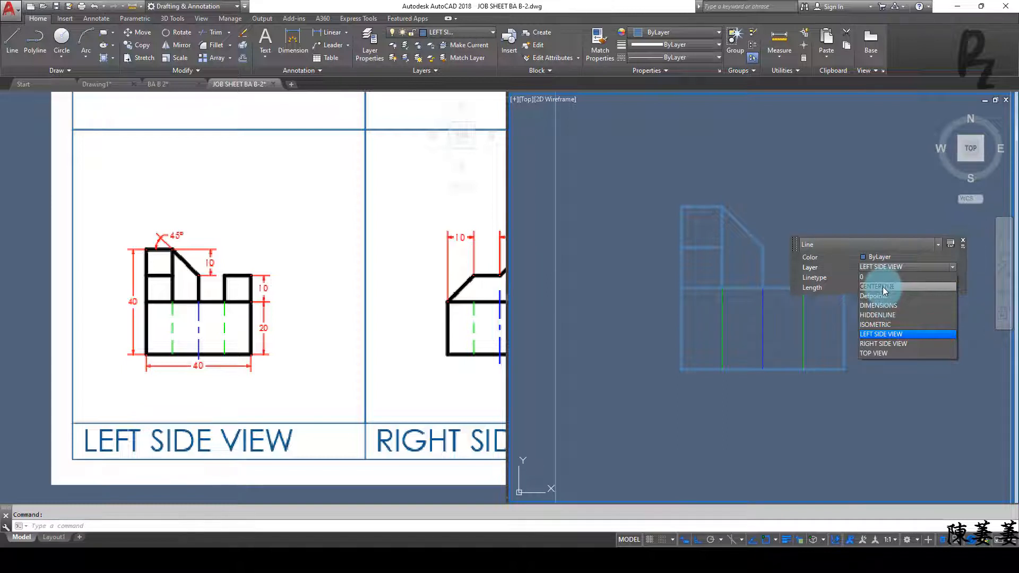
pyautogui.press('Escape')
# Step: Draw a horizontal line about 80 long from the left side view's lower-right corner into the 2.01 RIGHT SIDE VIEW cell
pyautogui.scroll(5, 761, 302)
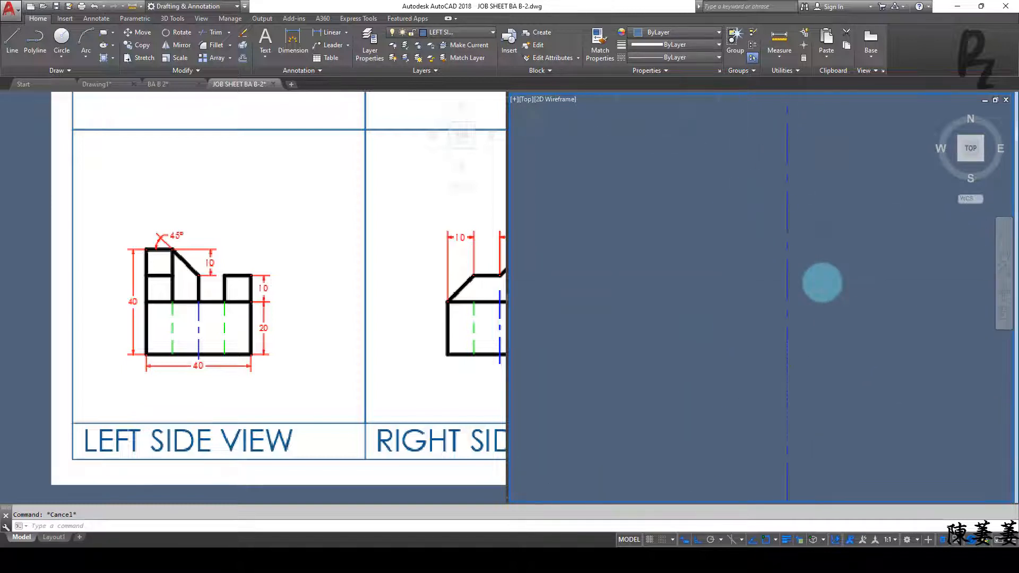
pyautogui.scroll(-5, 821, 282)
pyautogui.scroll(5, 780, 296)
pyautogui.moveTo(837, 282)
pyautogui.mouseDown(button='middle')
pyautogui.moveTo(784, 308)
pyautogui.moveTo(617, 288)
pyautogui.mouseUp(button='middle')
pyautogui.write('l')
pyautogui.press('Return')
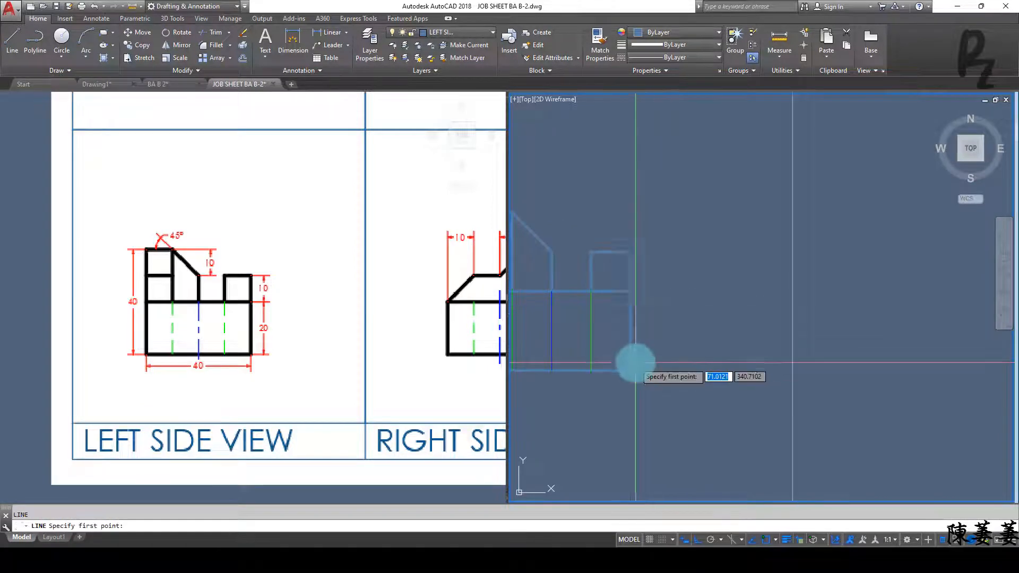
pyautogui.scroll(-5, 630, 370)
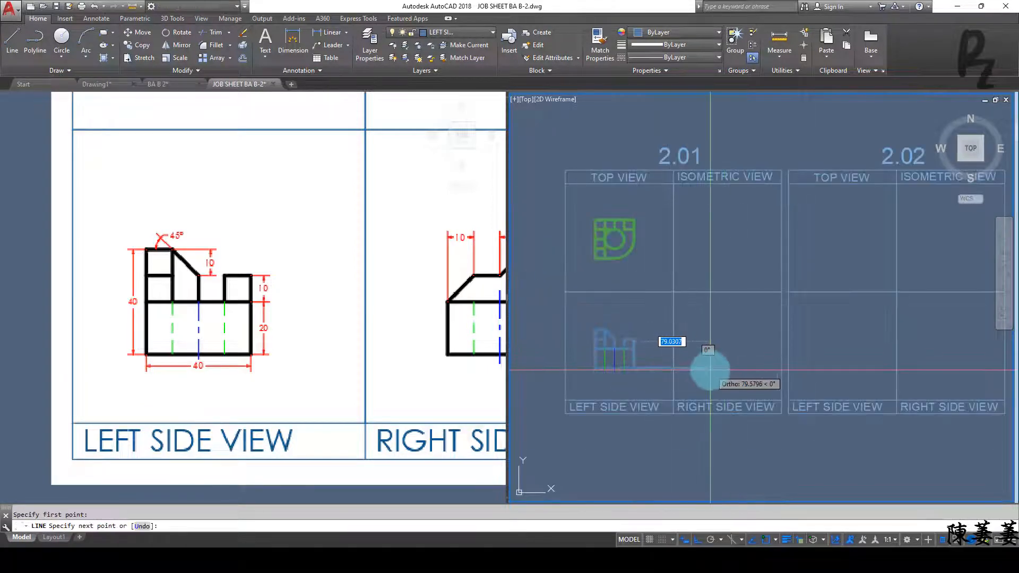
pyautogui.click(710, 367)
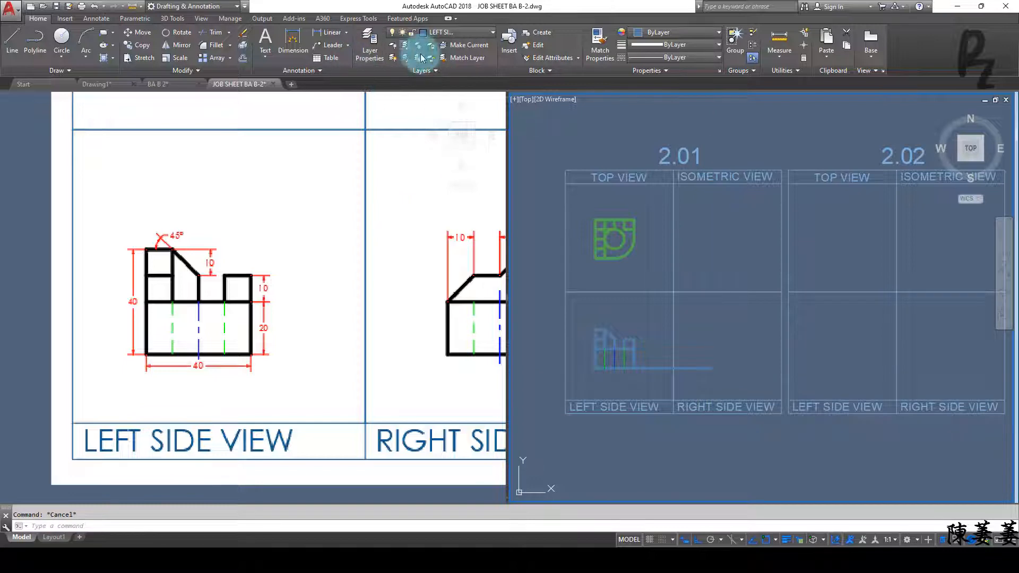
# Step: Make RIGHT SIDE VIEW the current layer
pyautogui.click(458, 33)
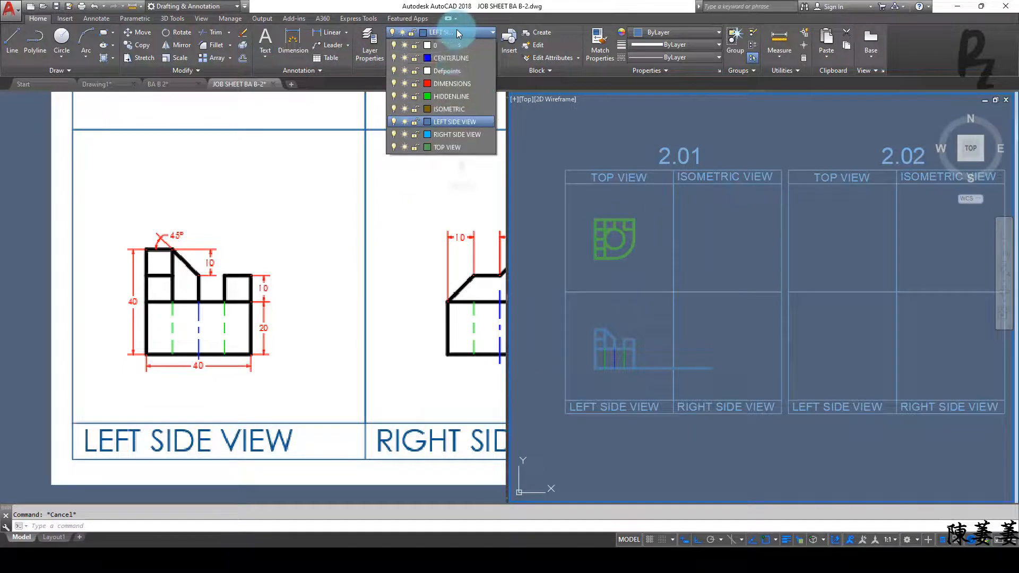
pyautogui.click(450, 134)
pyautogui.scroll(3, 700, 325)
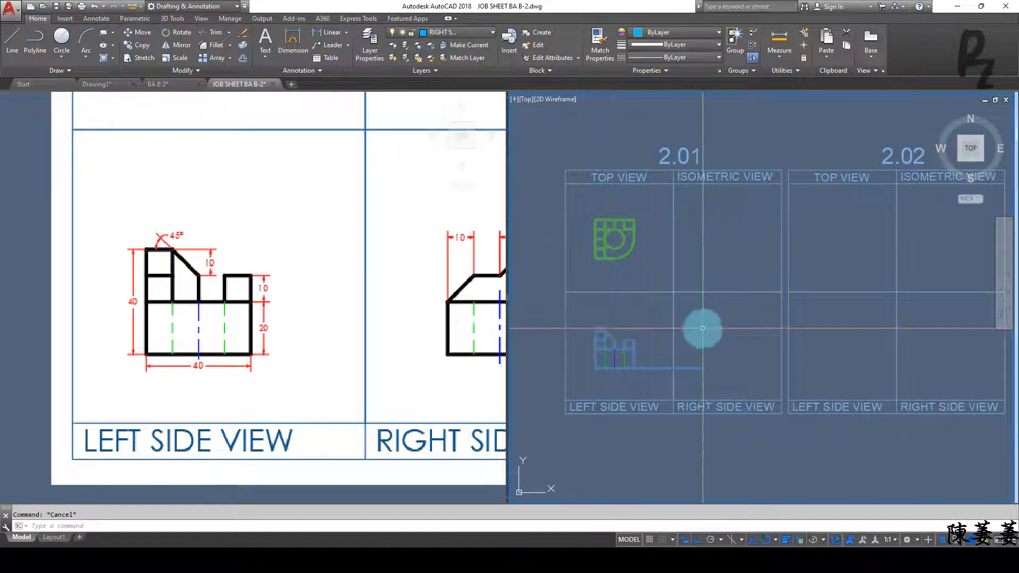
pyautogui.click(312, 322)
pyautogui.moveTo(448, 338); pyautogui.dragTo(289, 327, button='middle')
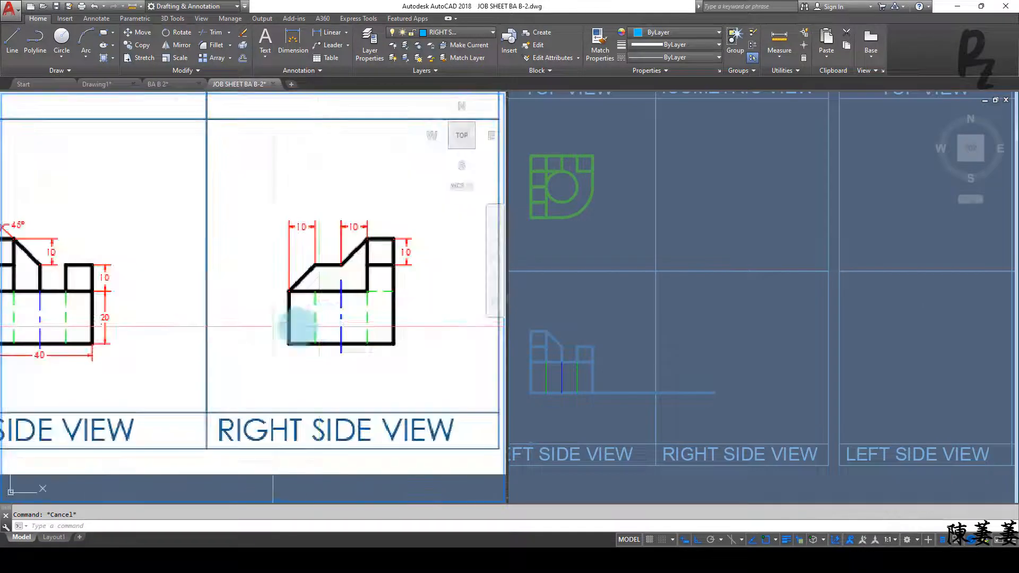
pyautogui.scroll(2, 351, 289)
pyautogui.click(608, 308)
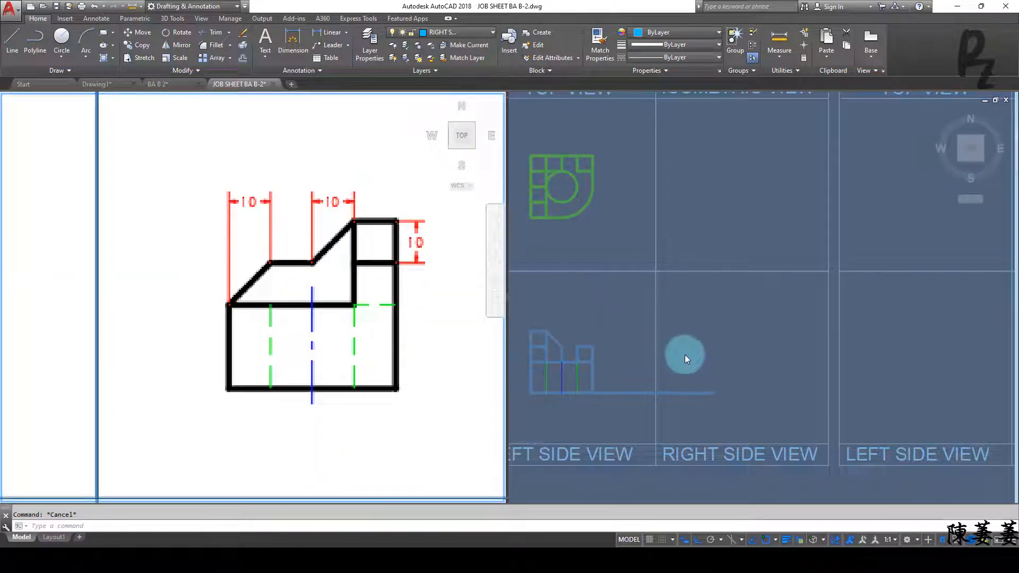
# Step: Draw the L-shaped outline from the horizontal line's end: 40 base, 40 right side, 10 top, 30 ledge and 20 left side
pyautogui.click(712, 364)
pyautogui.write('l')
pyautogui.press('Return')
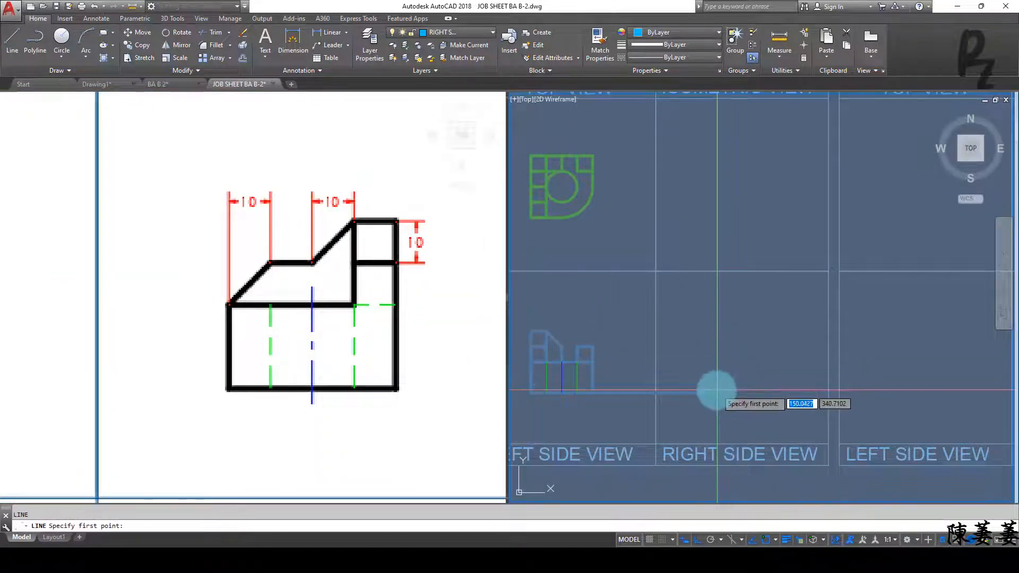
pyautogui.click(715, 393)
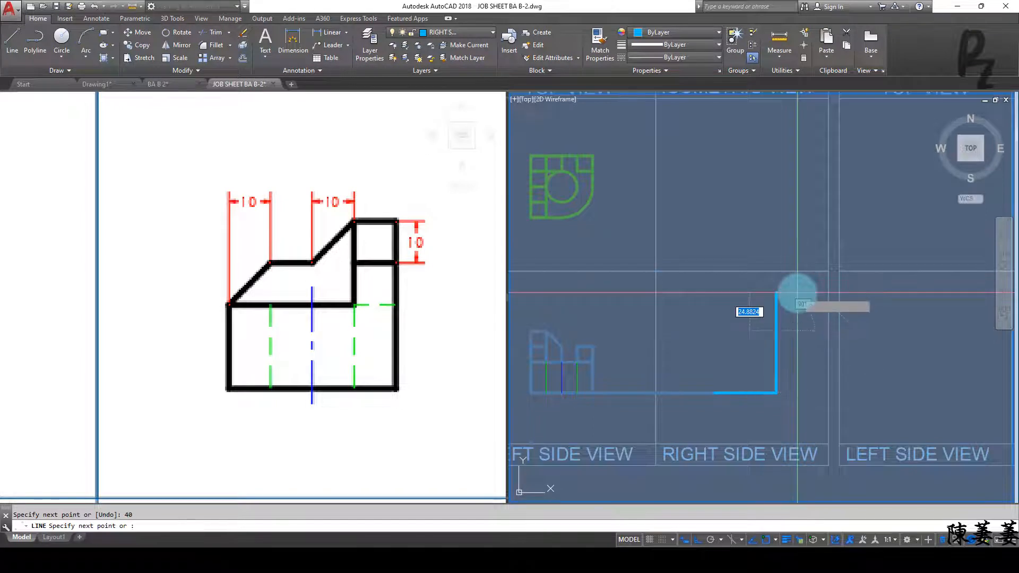
pyautogui.write('40')
pyautogui.press('Return')
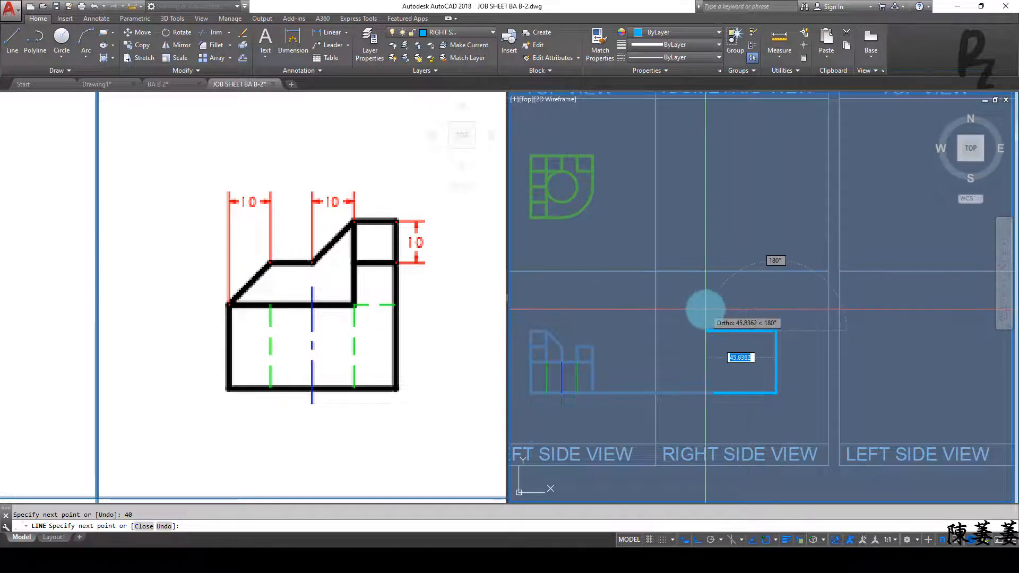
pyautogui.write('10')
pyautogui.press('Return')
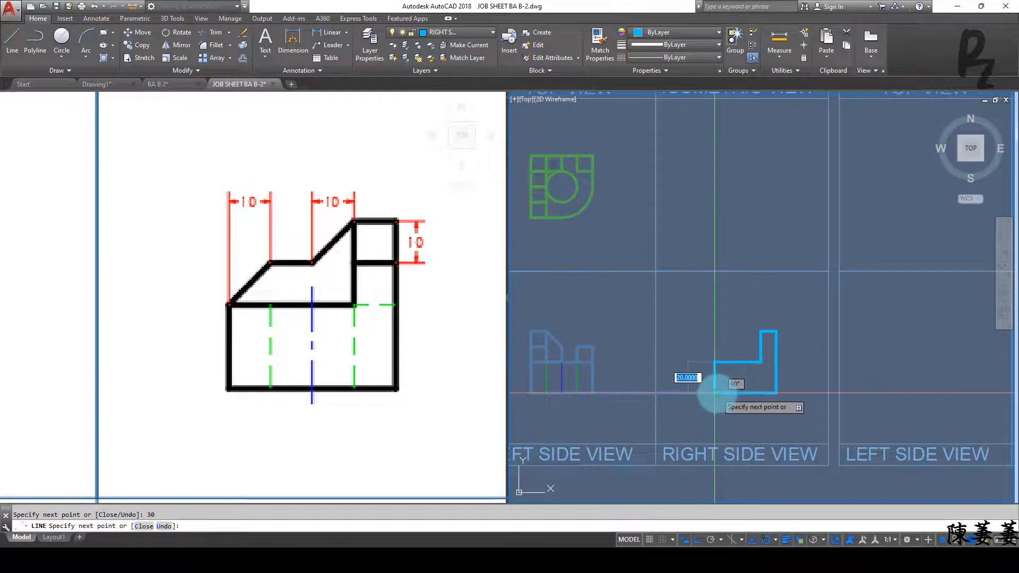
pyautogui.click(715, 392)
pyautogui.press('Escape')
pyautogui.press('Escape')
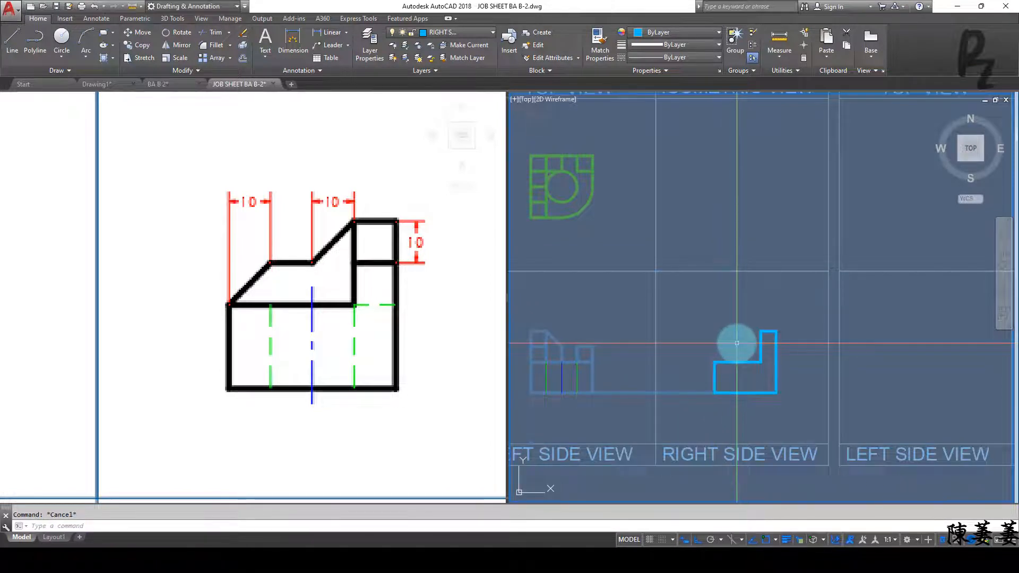
# Step: Draw a 30 long vertical line up from the base's bottom midpoint, continuing diagonally to the upright's upper-left corner
pyautogui.scroll(2, 729, 360)
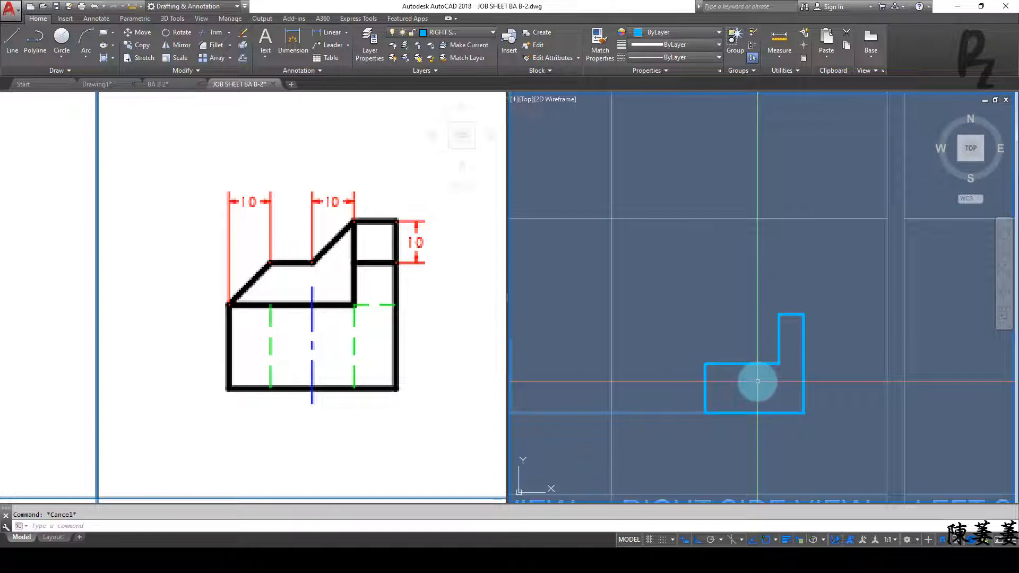
pyautogui.write('l')
pyautogui.press('Return')
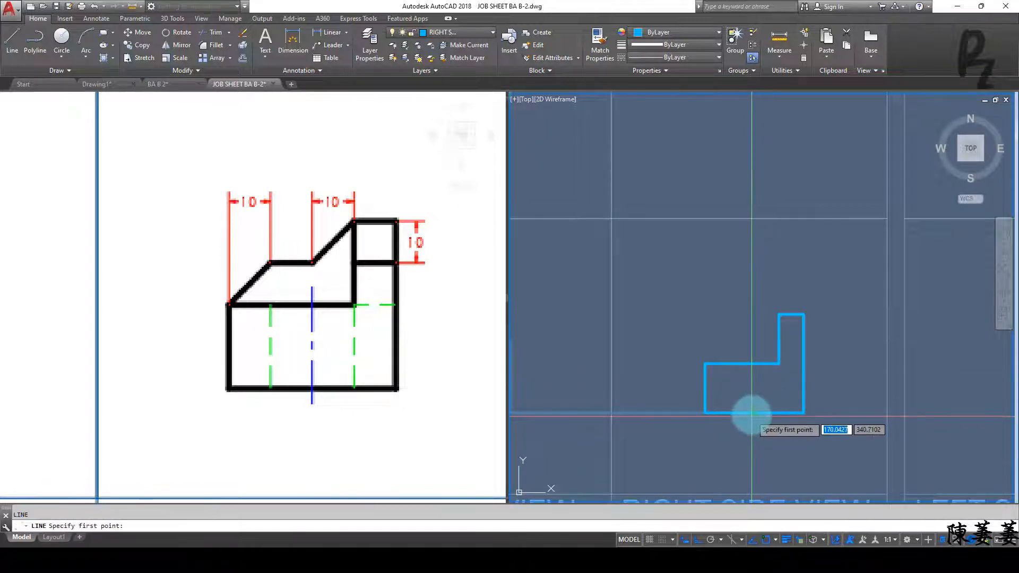
pyautogui.click(753, 413)
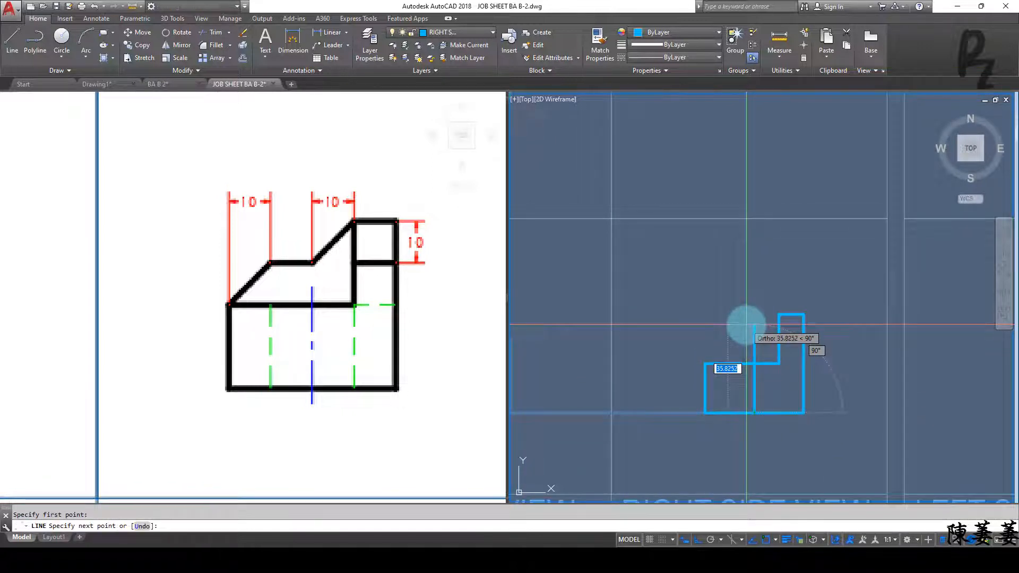
pyautogui.write('30')
pyautogui.press('Return')
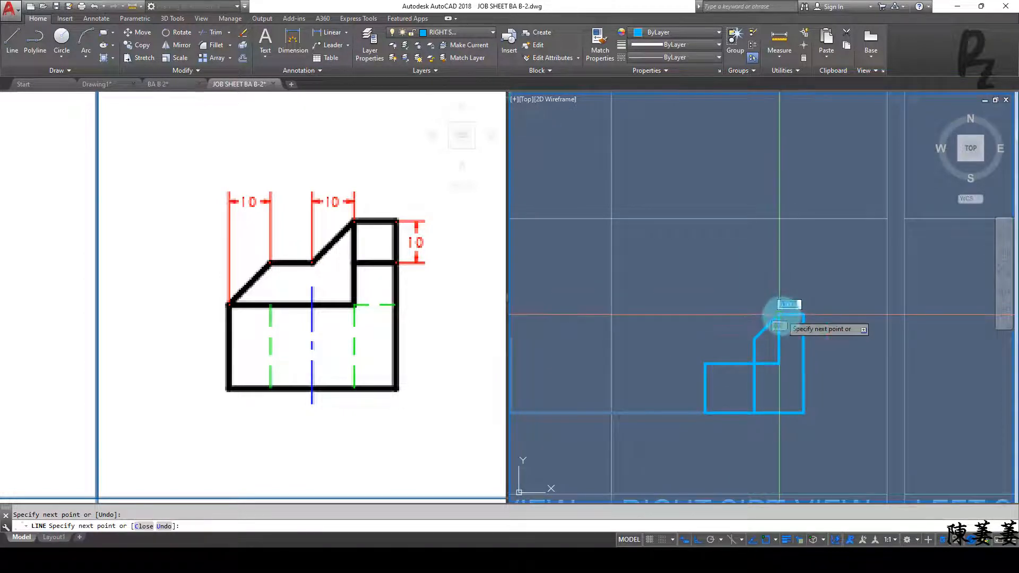
pyautogui.press('Return')
# Step: Draw a 10 long line leftward from the vertical line's upper end, continuing diagonally to the base's upper-left corner
pyautogui.press('Return')
pyautogui.click(754, 338)
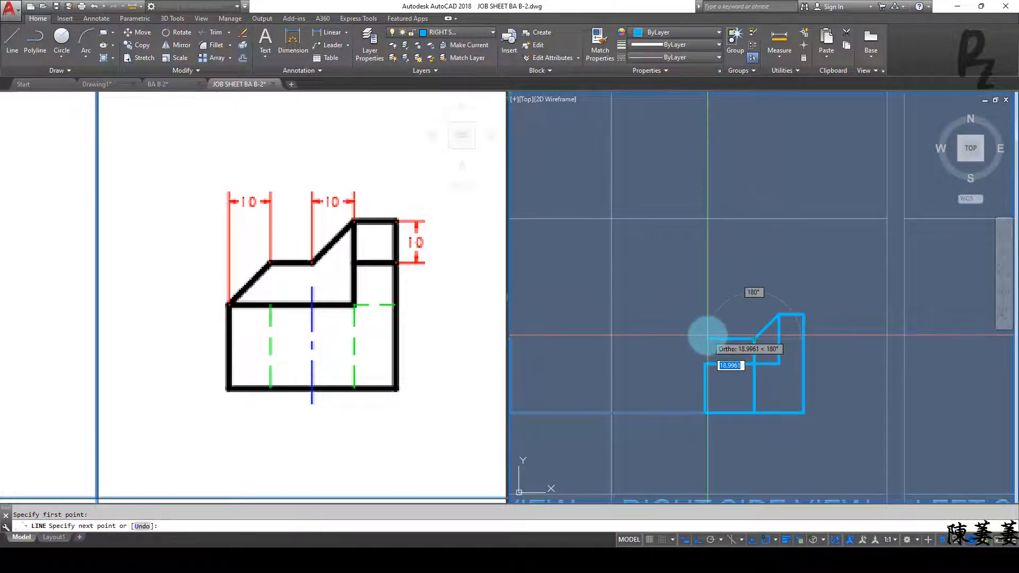
pyautogui.write('10')
pyautogui.press('Return')
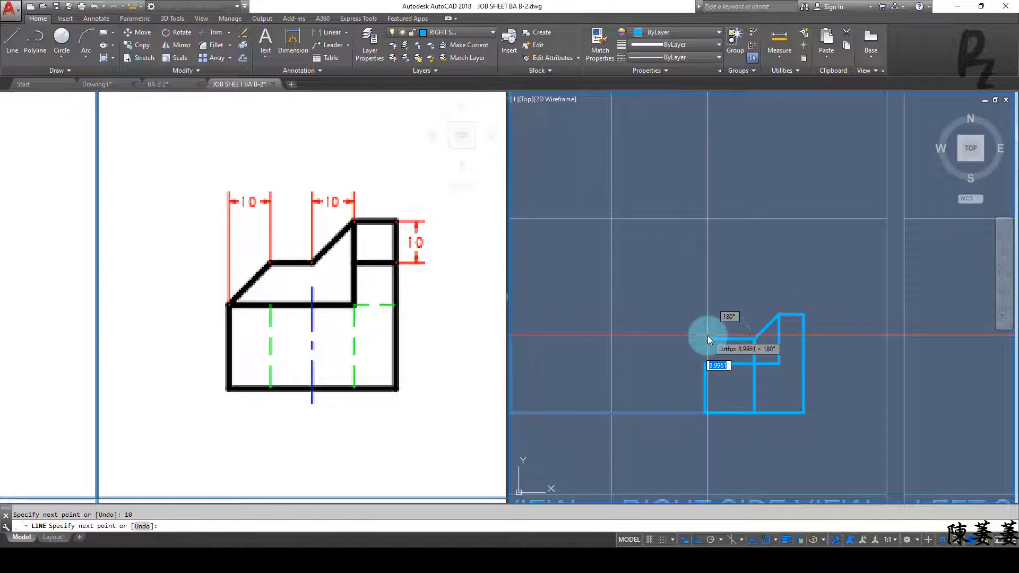
pyautogui.click(705, 363)
pyautogui.press('Escape')
# Step: Trim the part of the middle vertical line that lies above the base's upper edge
pyautogui.scroll(4, 722, 360)
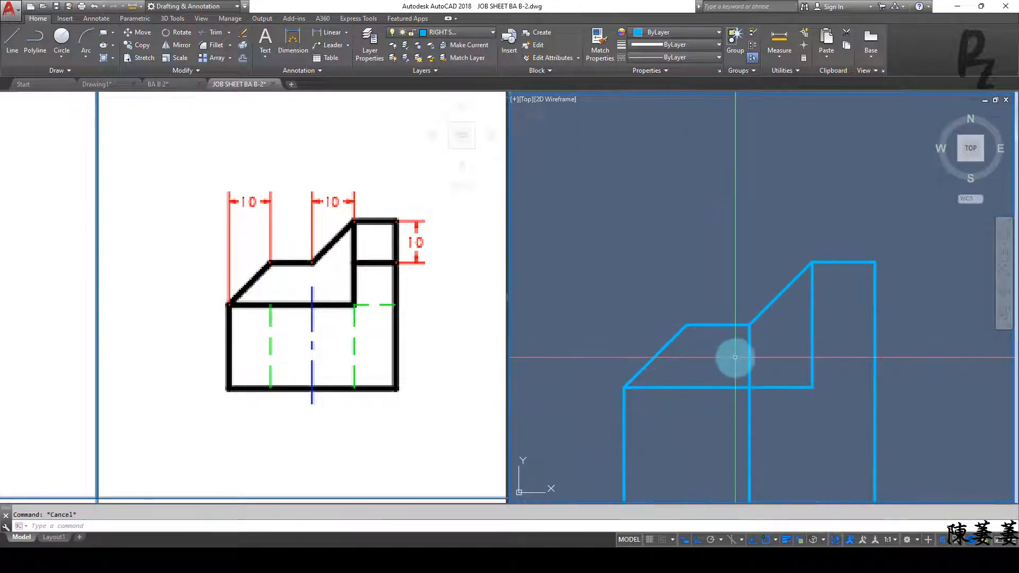
pyautogui.write('BR')
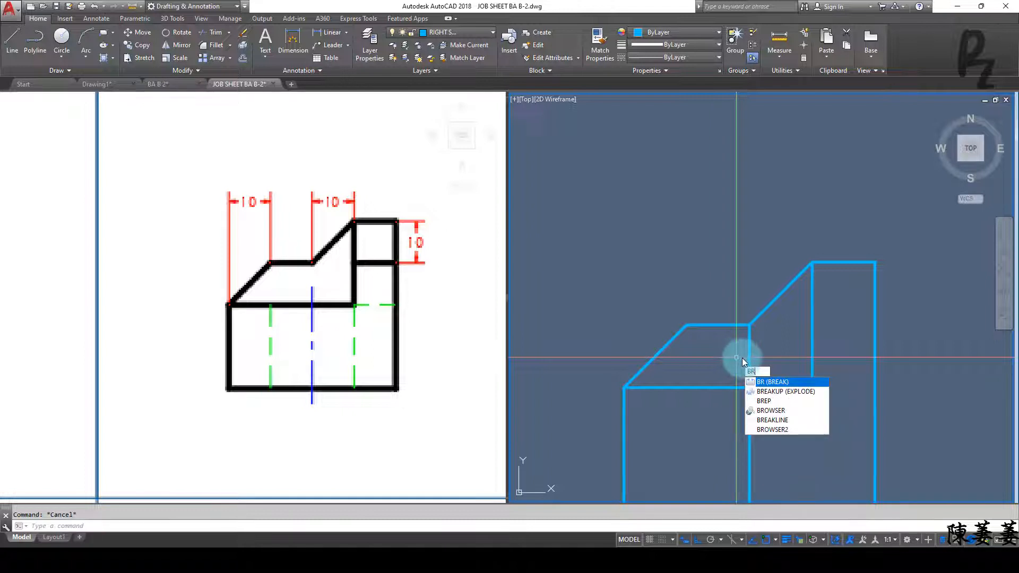
pyautogui.press('Escape')
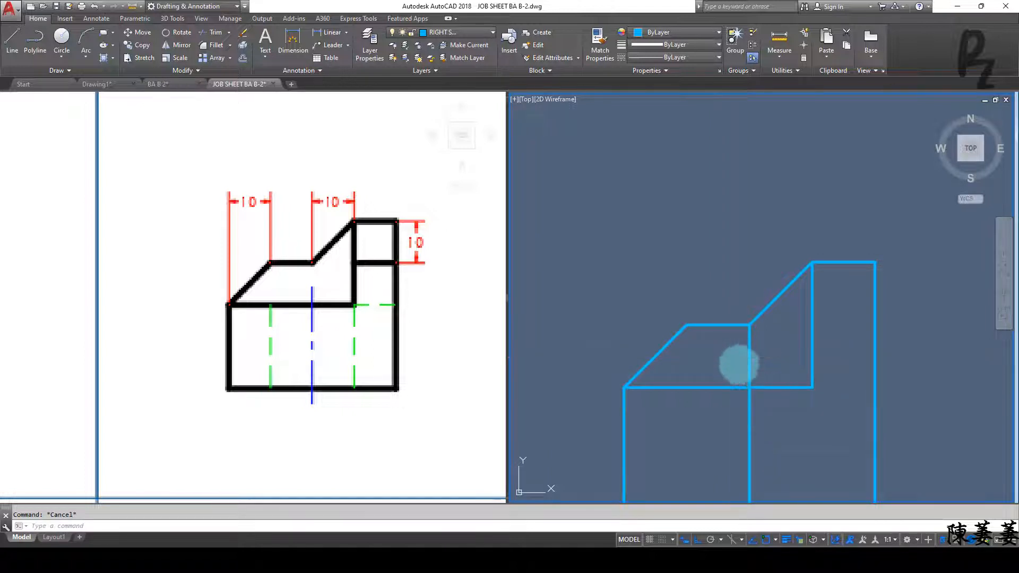
pyautogui.write('TR')
pyautogui.press('Return')
pyautogui.press('Return')
pyautogui.click(748, 361)
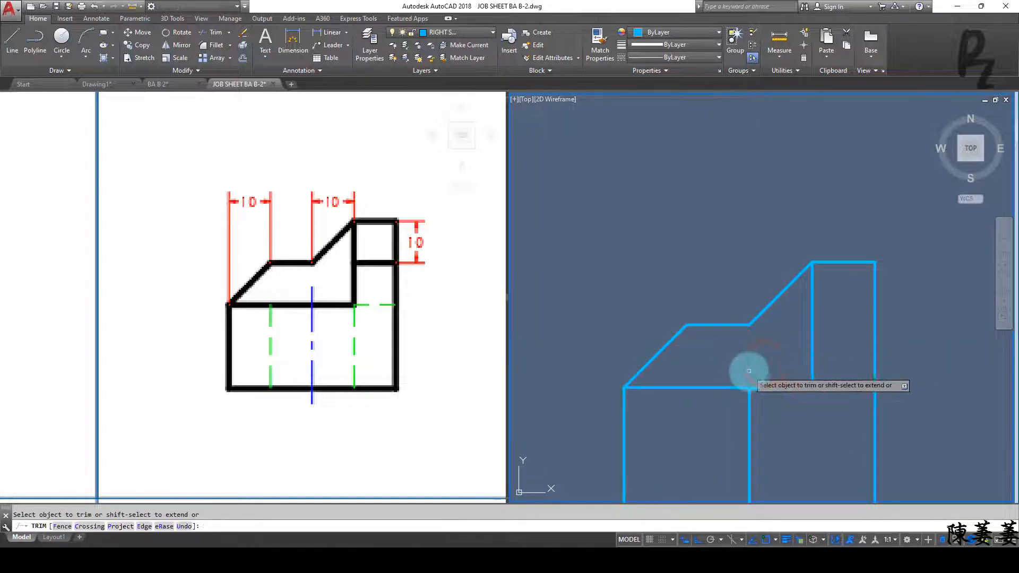
pyautogui.press('Escape')
# Step: Copy the base's middle vertical line 10 to the left and 10 to the right
pyautogui.moveTo(719, 358); pyautogui.dragTo(718, 258, button='middle')
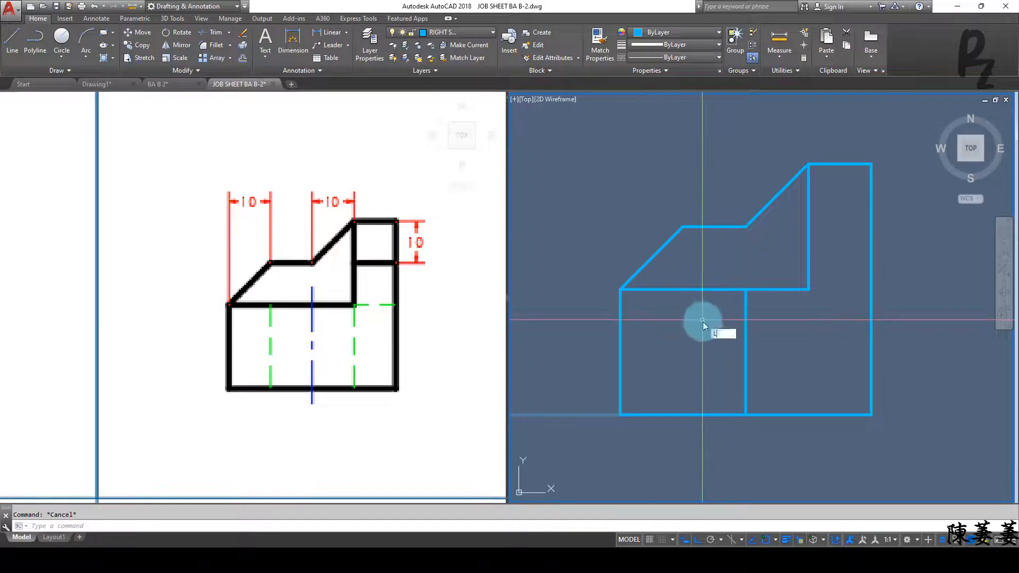
pyautogui.press('Return')
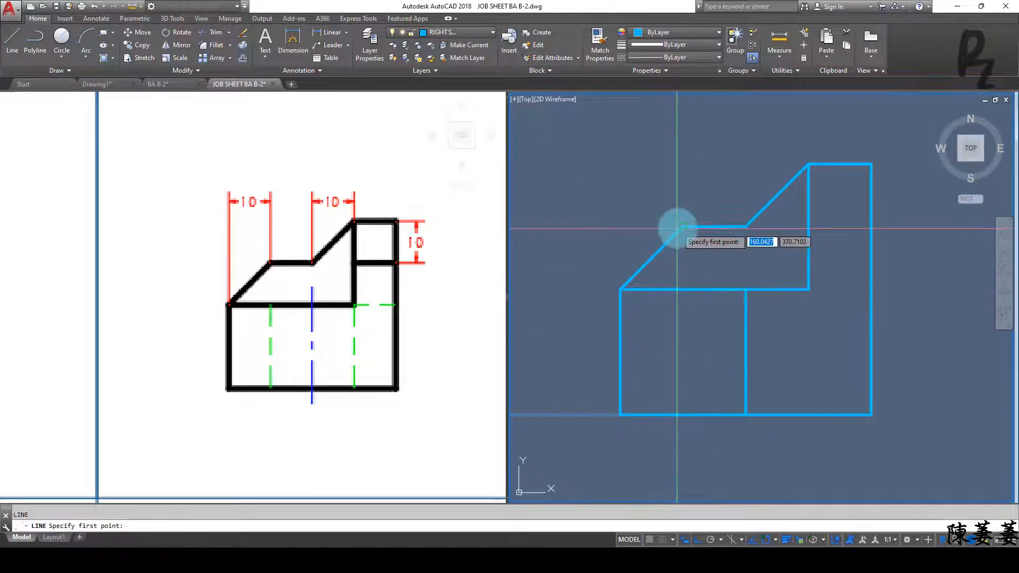
pyautogui.press('Escape')
pyautogui.moveTo(774, 341); pyautogui.dragTo(683, 325)
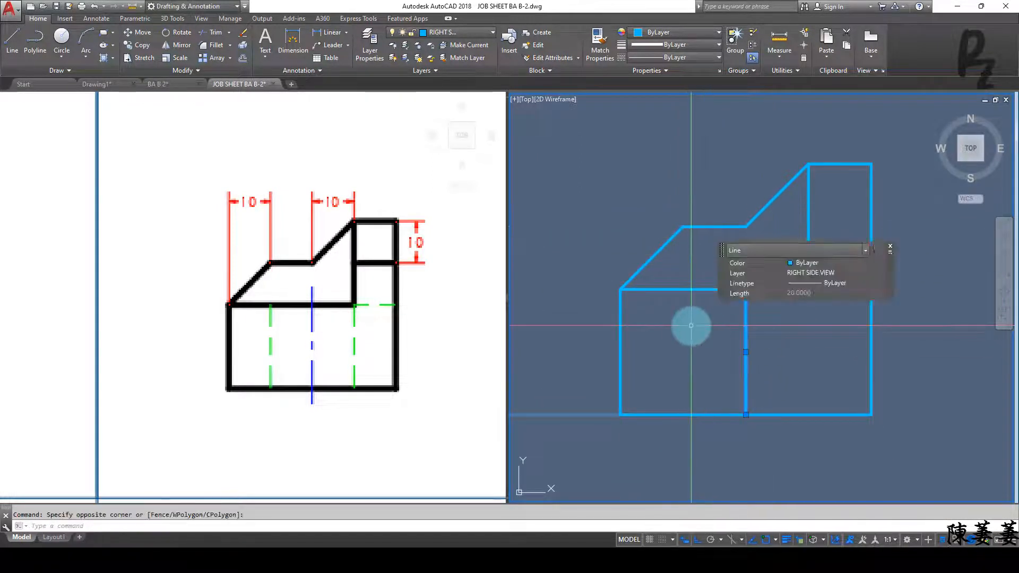
pyautogui.press('Return')
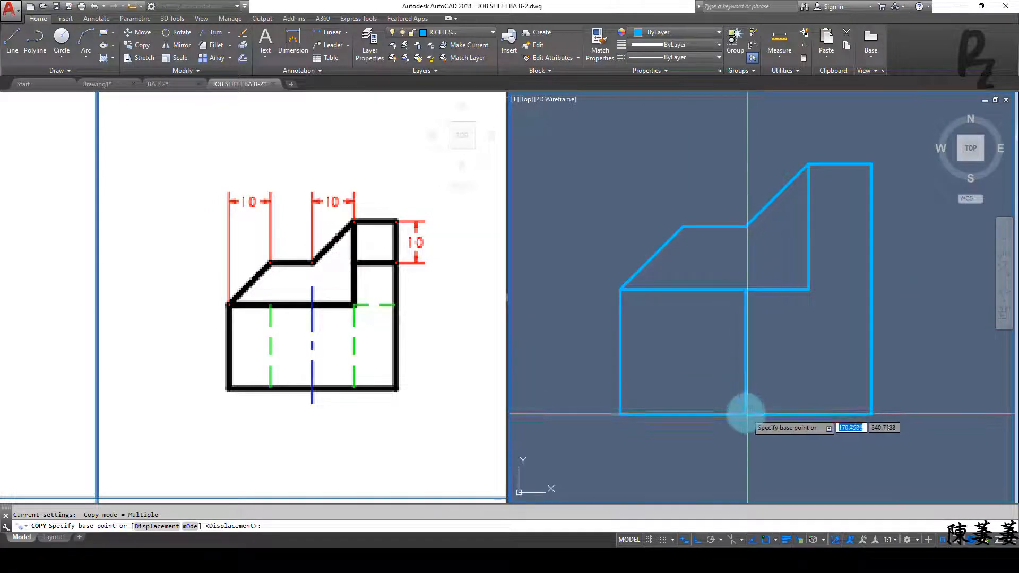
pyautogui.click(745, 414)
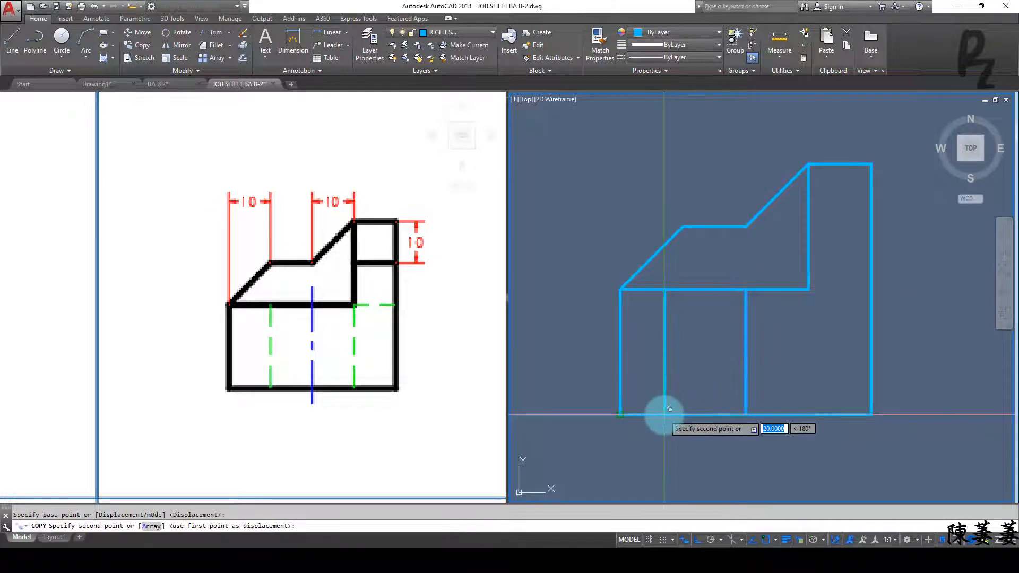
pyautogui.press('Return')
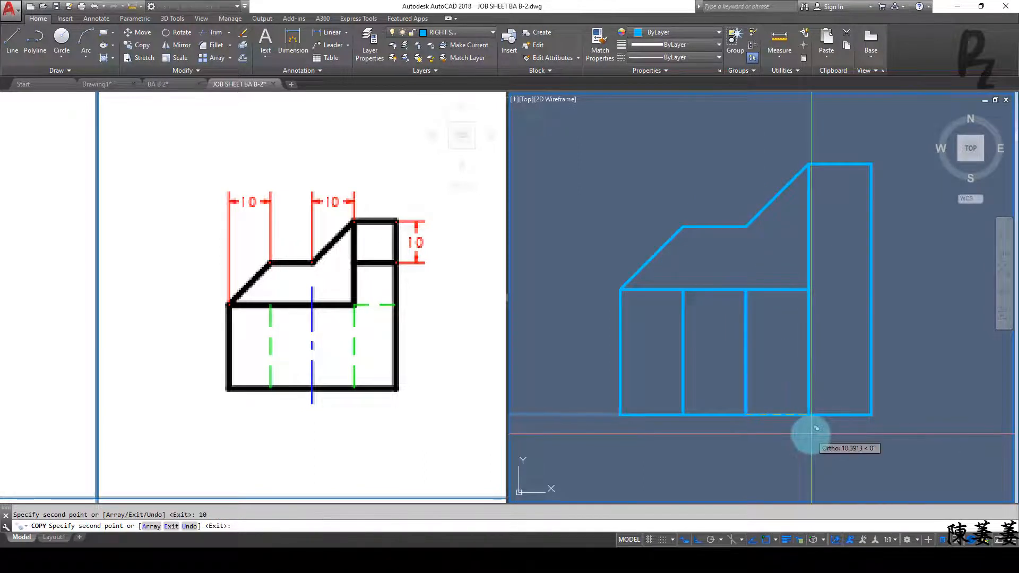
pyautogui.press('Escape')
# Step: Offset the upright's top edge 10 downward
pyautogui.moveTo(819, 234); pyautogui.dragTo(822, 287, button='middle')
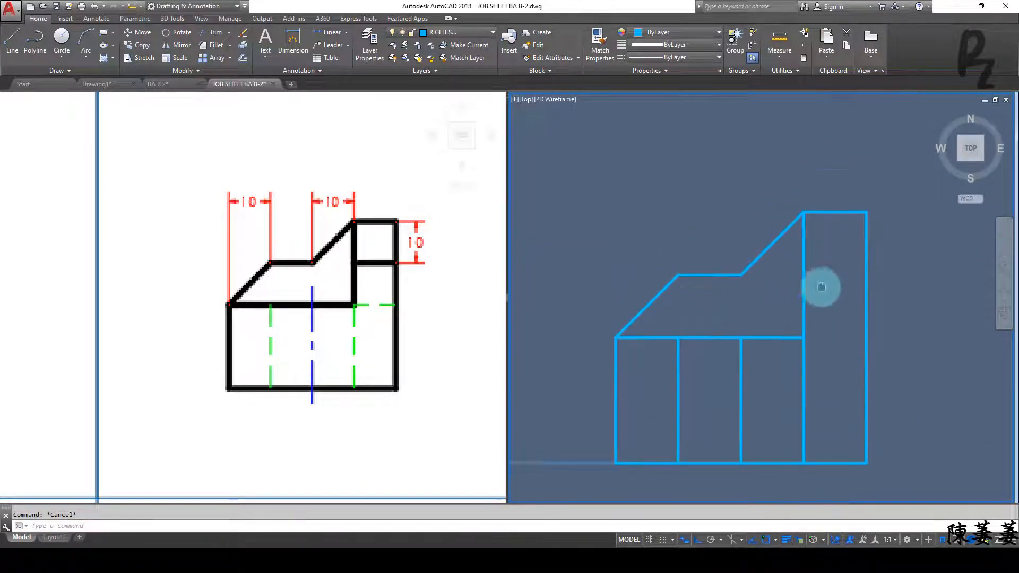
pyautogui.click(835, 213)
pyautogui.click(817, 171)
pyautogui.press('Escape')
pyautogui.write('o')
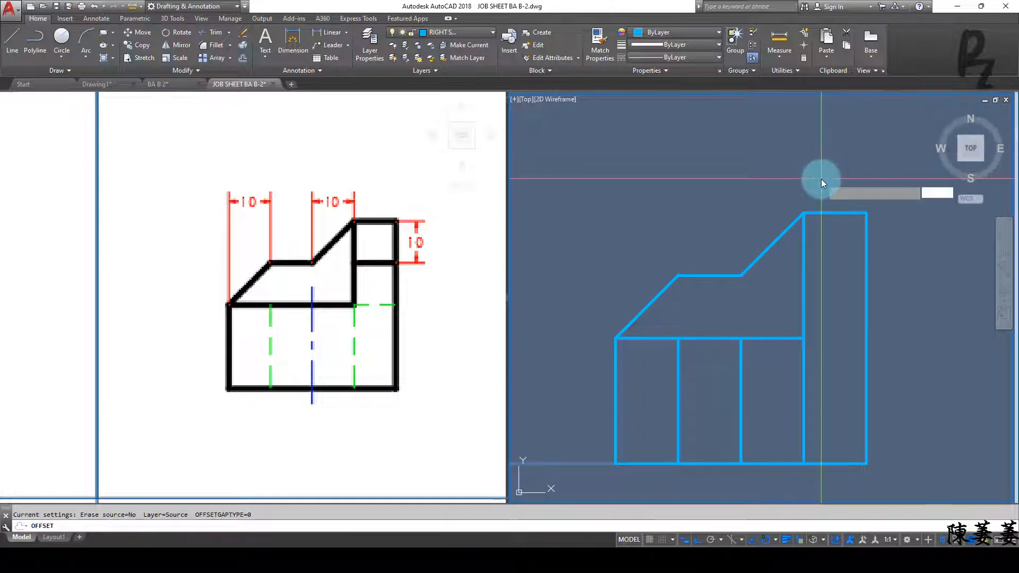
pyautogui.press('Return')
pyautogui.write('10')
pyautogui.press('Return')
pyautogui.click(836, 213)
pyautogui.click(853, 364)
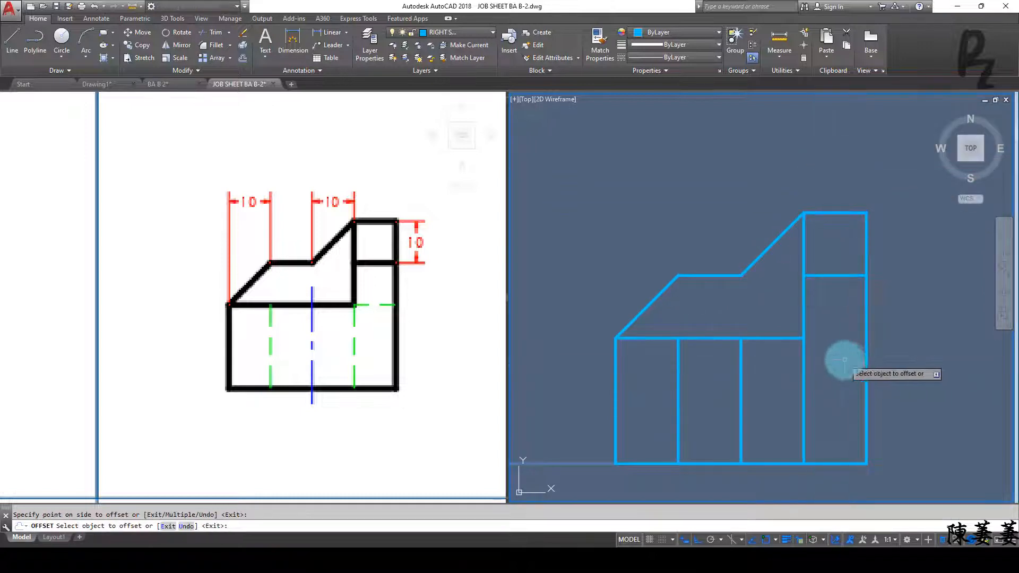
pyautogui.press('Escape')
pyautogui.press('Escape')
# Step: Draw a horizontal line across the upright, extending the base's upper edge to the right side
pyautogui.scroll(-2, 823, 313)
pyautogui.moveTo(782, 330); pyautogui.dragTo(840, 313, button='middle')
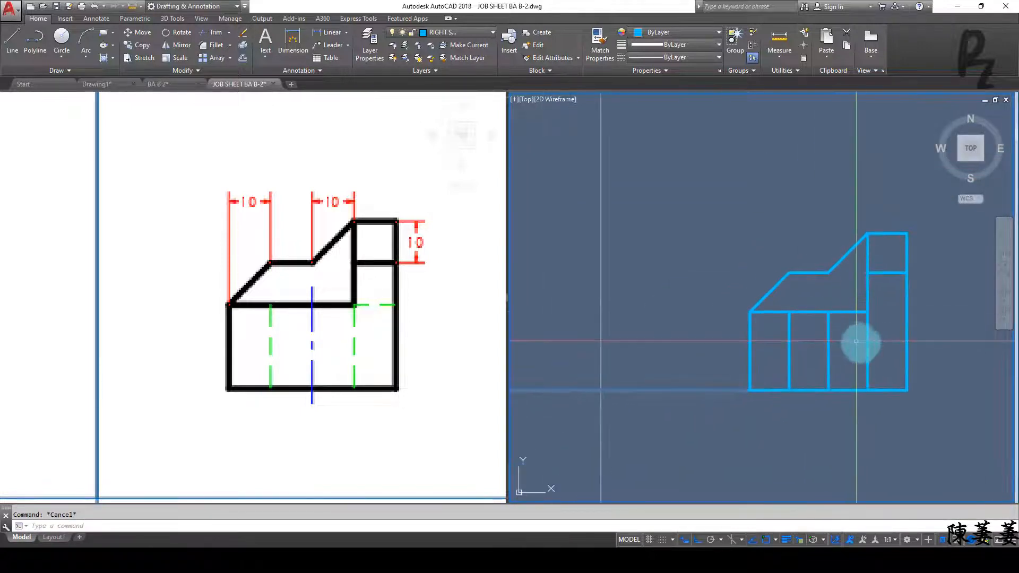
pyautogui.click(869, 346)
pyautogui.press('Escape')
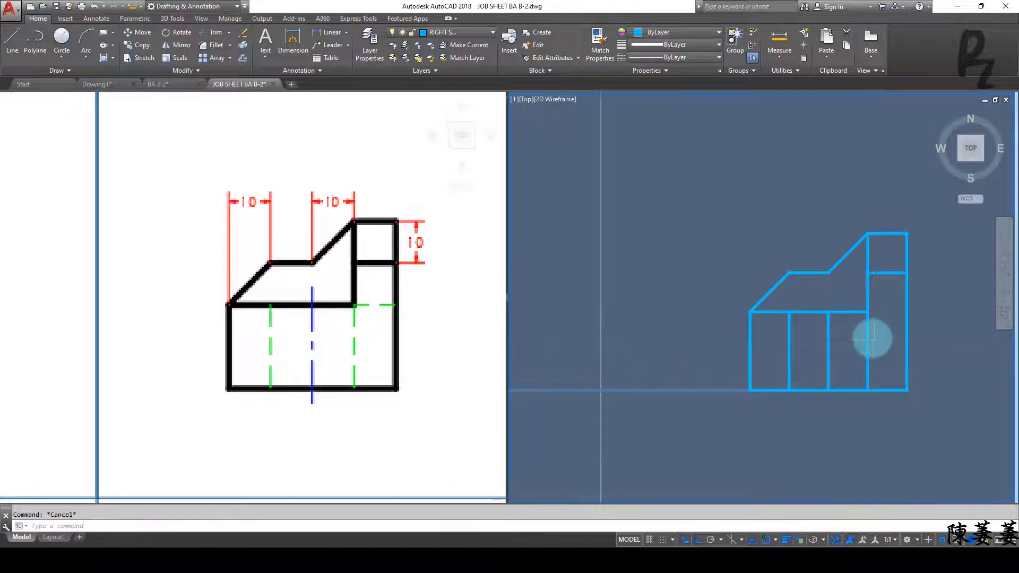
pyautogui.scroll(4, 870, 342)
pyautogui.write('l')
pyautogui.press('Return')
pyautogui.click(860, 271)
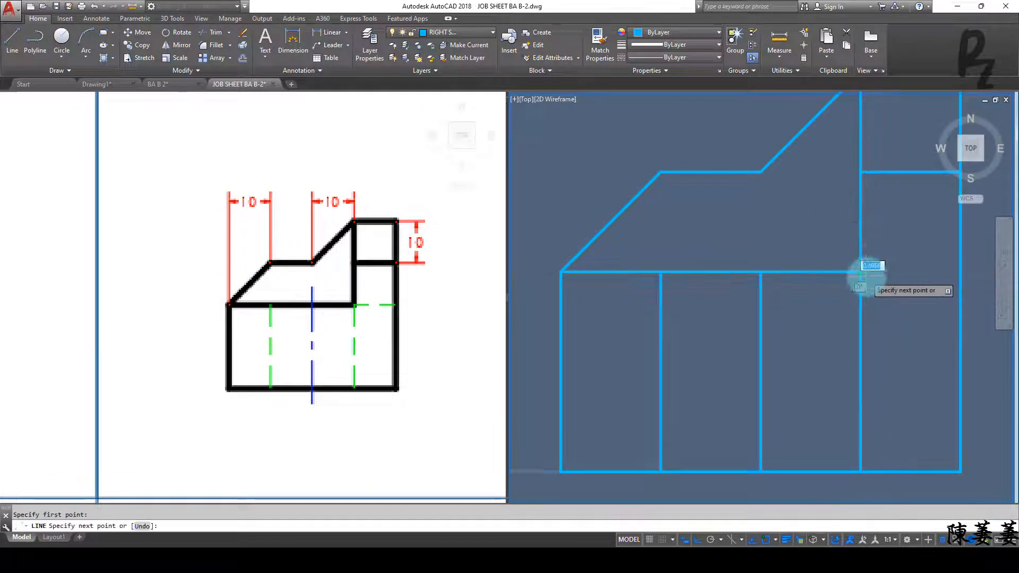
pyautogui.scroll(-2, 902, 273)
pyautogui.press('Escape')
# Step: Move the horizontal line across the upright and the base's two outer inner verticals to the HIDDENLINE layer
pyautogui.click(911, 288)
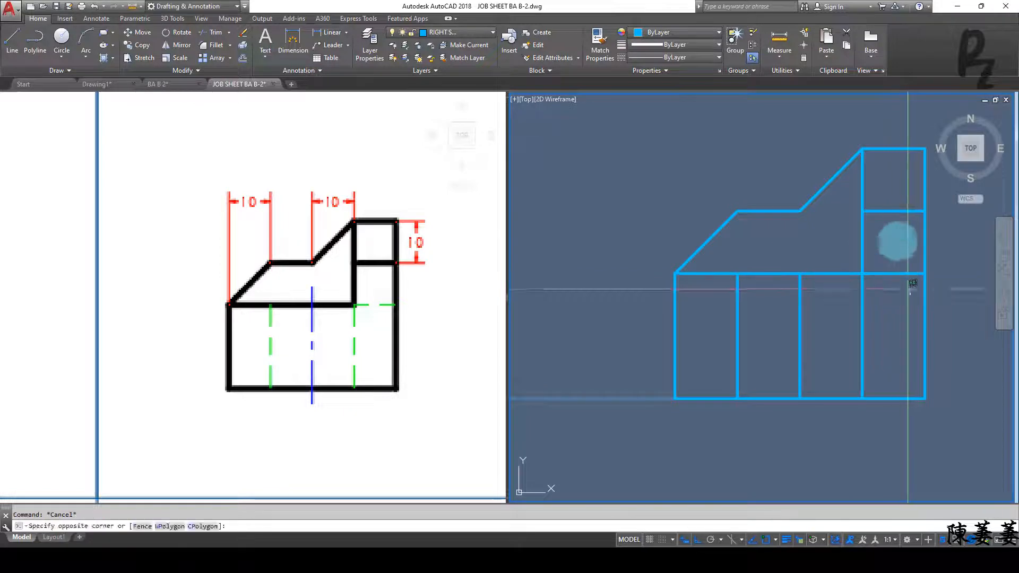
pyautogui.click(897, 241)
pyautogui.click(892, 316)
pyautogui.click(847, 305)
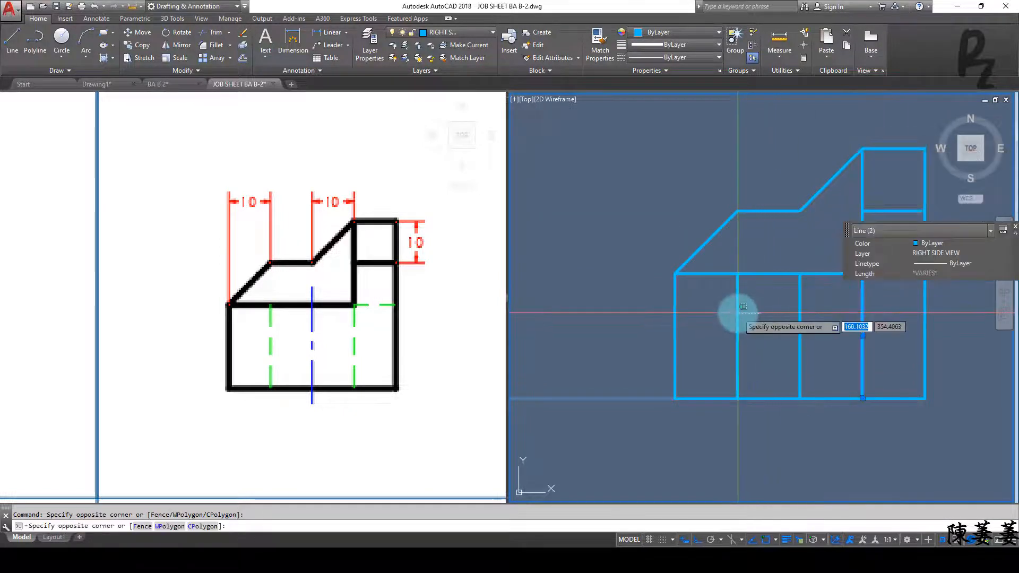
pyautogui.click(711, 311)
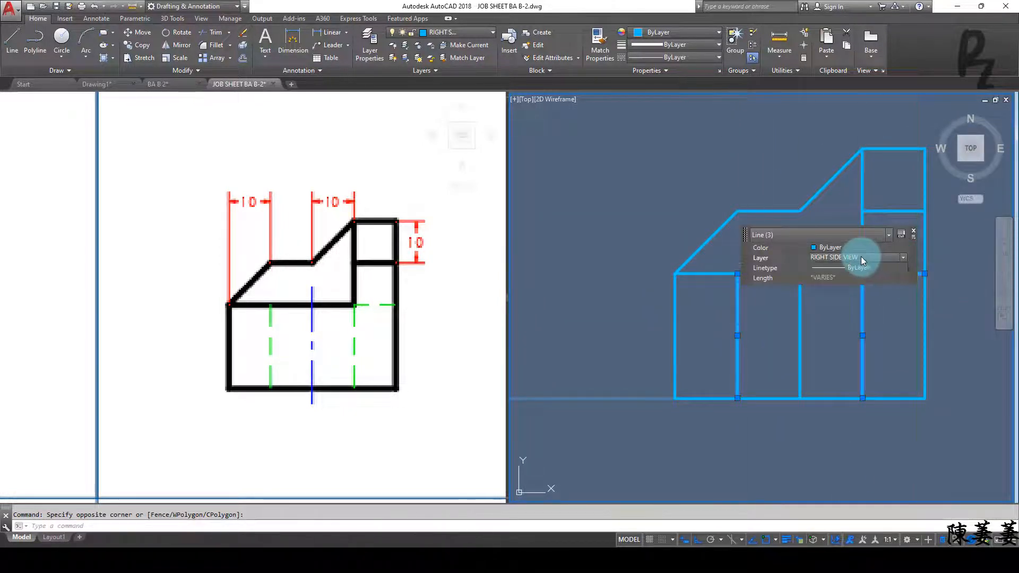
pyautogui.click(861, 257)
pyautogui.click(842, 305)
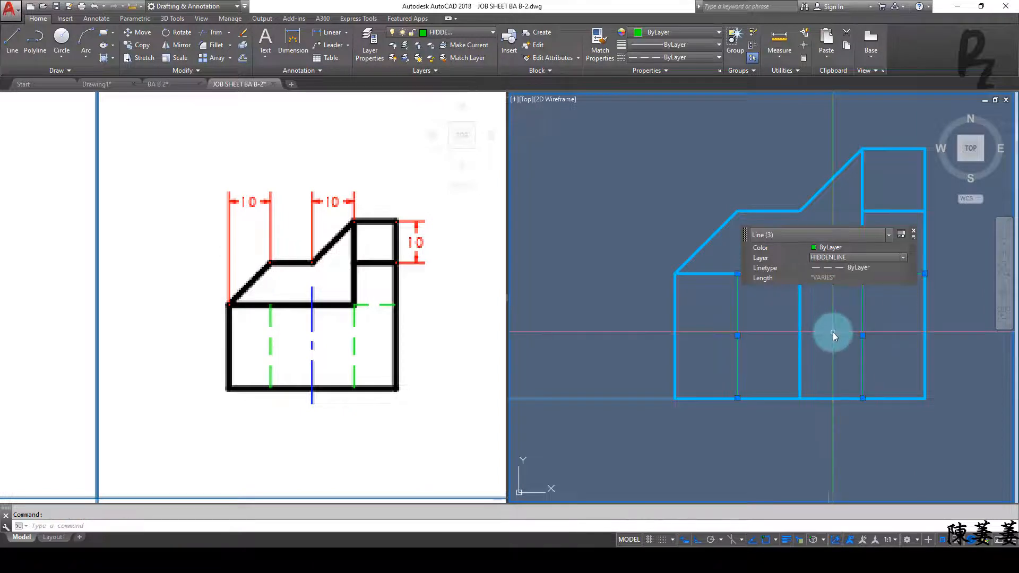
# Step: Move the base's middle vertical line in the right side view to the center line layer
pyautogui.press('Escape')
pyautogui.click(818, 337)
pyautogui.click(784, 326)
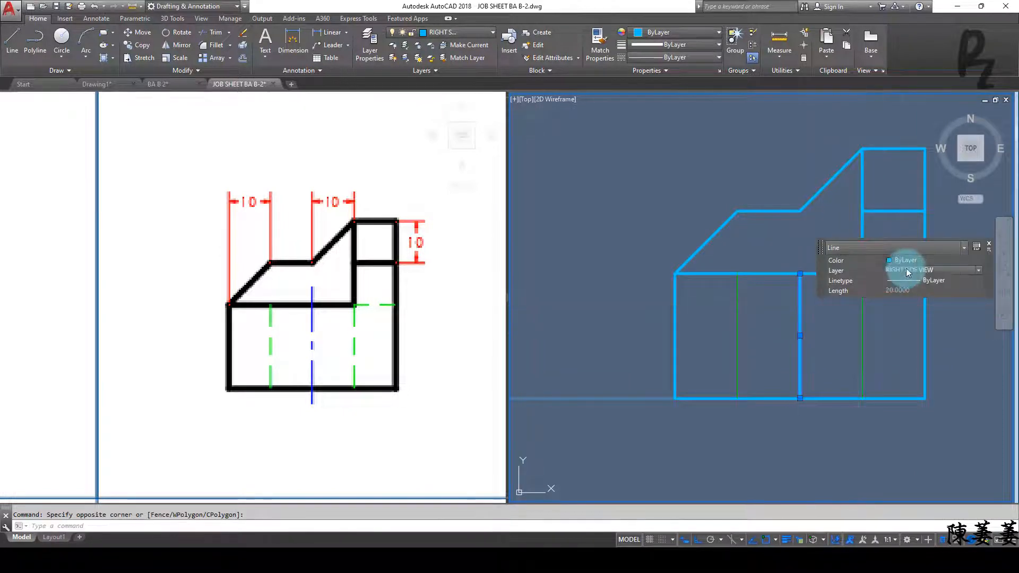
pyautogui.click(905, 271)
pyautogui.click(902, 291)
pyautogui.press('Escape')
# Step: Erase the horizontal construction line joining the left and right side views and save the drawing
pyautogui.scroll(-6, 829, 339)
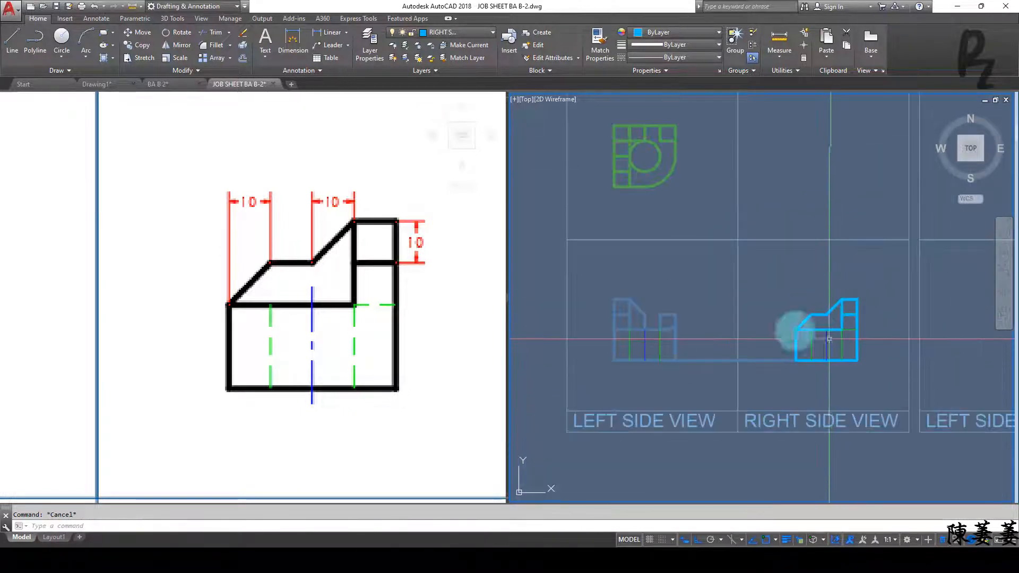
pyautogui.moveTo(719, 328); pyautogui.dragTo(753, 366, button='middle')
pyautogui.click(756, 412)
pyautogui.click(739, 357)
pyautogui.press('Delete')
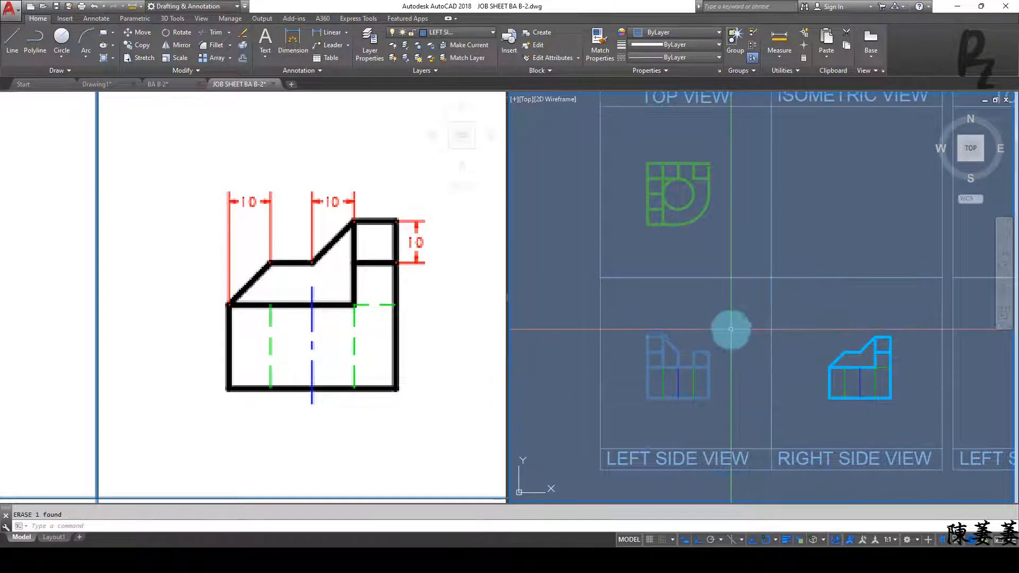
pyautogui.moveTo(731, 330); pyautogui.dragTo(744, 358, button='middle')
pyautogui.hotkey('ctrl', 's')
# Step: Examine which dimensions the reference top view carries and where they are placed
pyautogui.scroll(2, 692, 228)
pyautogui.moveTo(725, 259); pyautogui.dragTo(724, 302, button='middle')
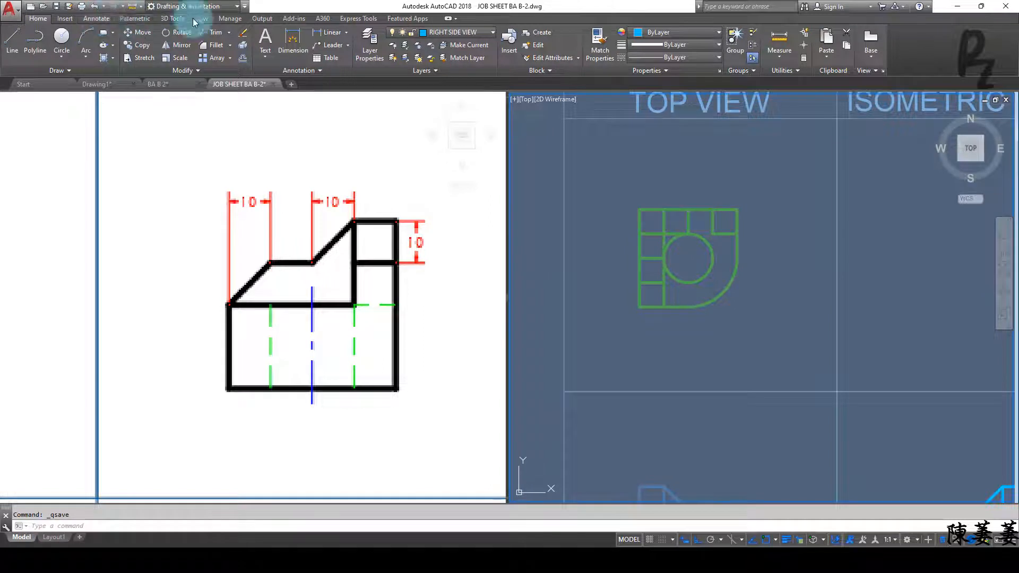
pyautogui.click(111, 18)
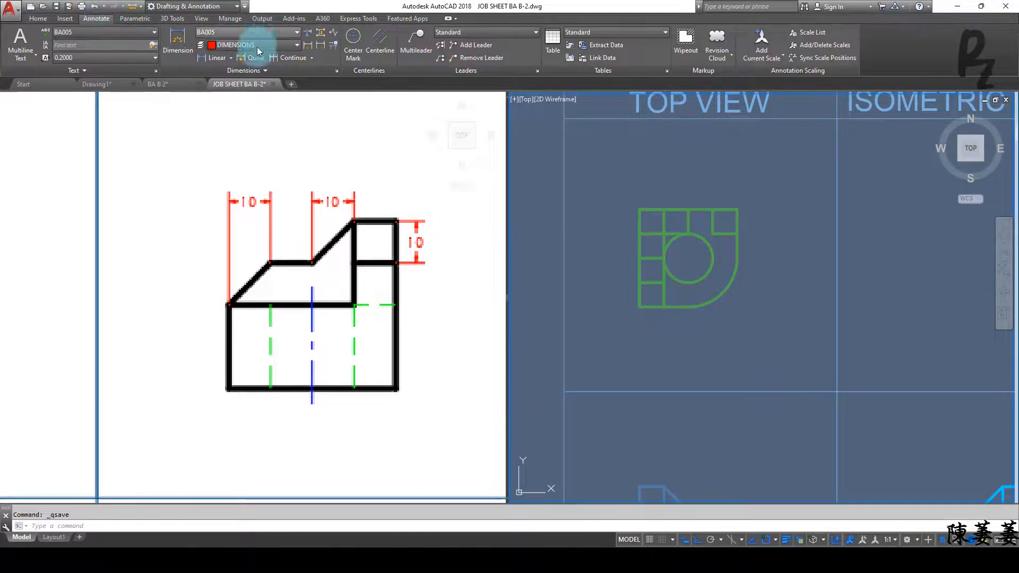
pyautogui.click(337, 227)
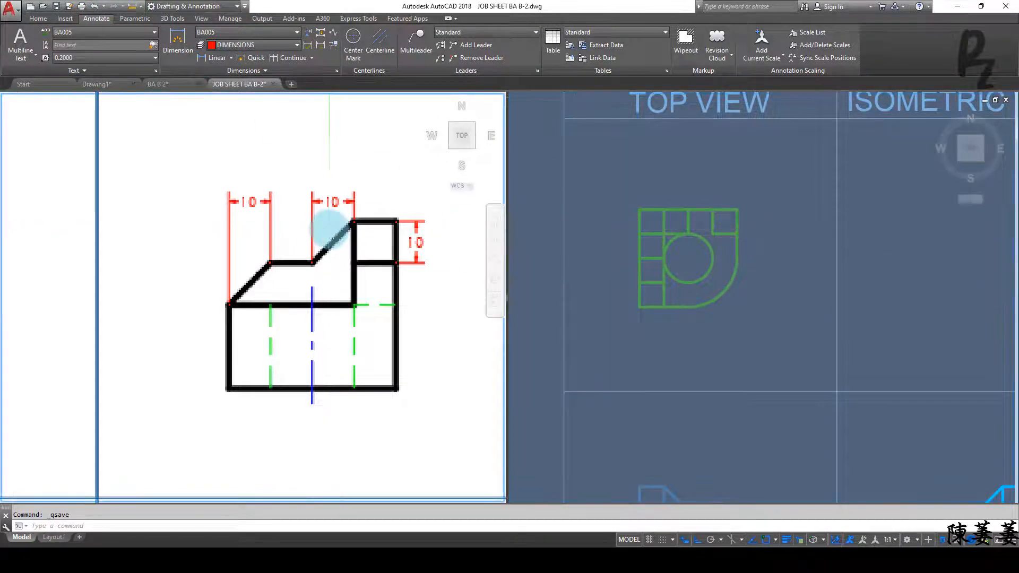
pyautogui.scroll(-4, 328, 226)
pyautogui.scroll(-3, 286, 276)
pyautogui.scroll(5, 221, 228)
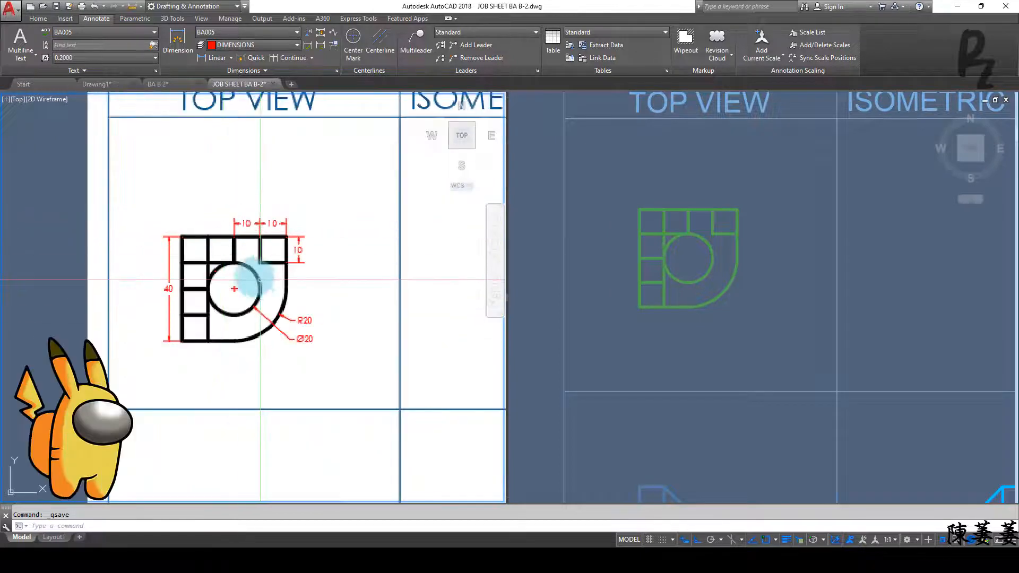
pyautogui.scroll(1, 262, 259)
pyautogui.scroll(2, 268, 259)
pyautogui.click(626, 189)
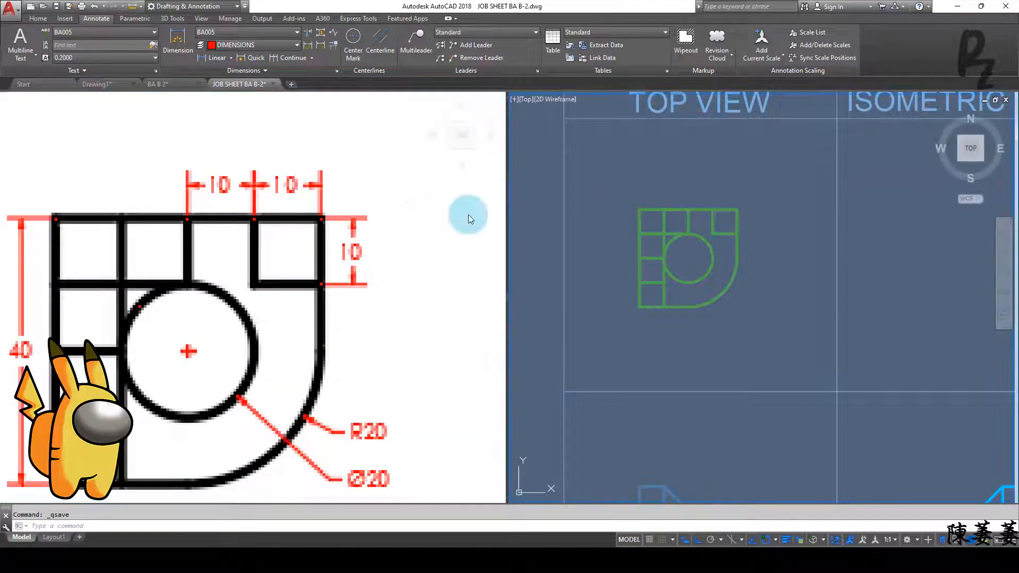
pyautogui.click(308, 258)
pyautogui.scroll(-2, 306, 258)
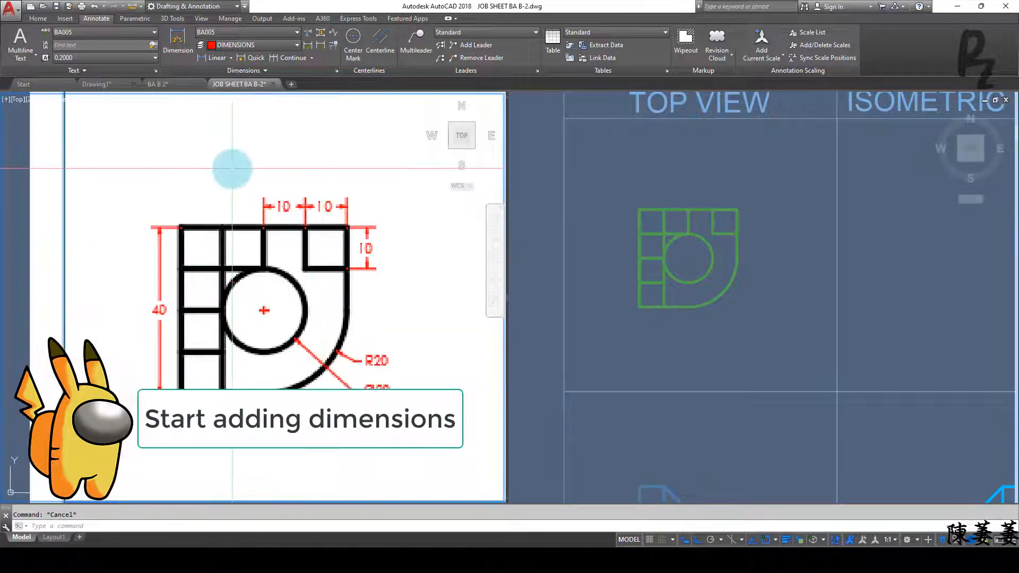
# Step: Add a vertical linear dimension along the full left edge of the top view
pyautogui.click(214, 58)
pyautogui.click(642, 223)
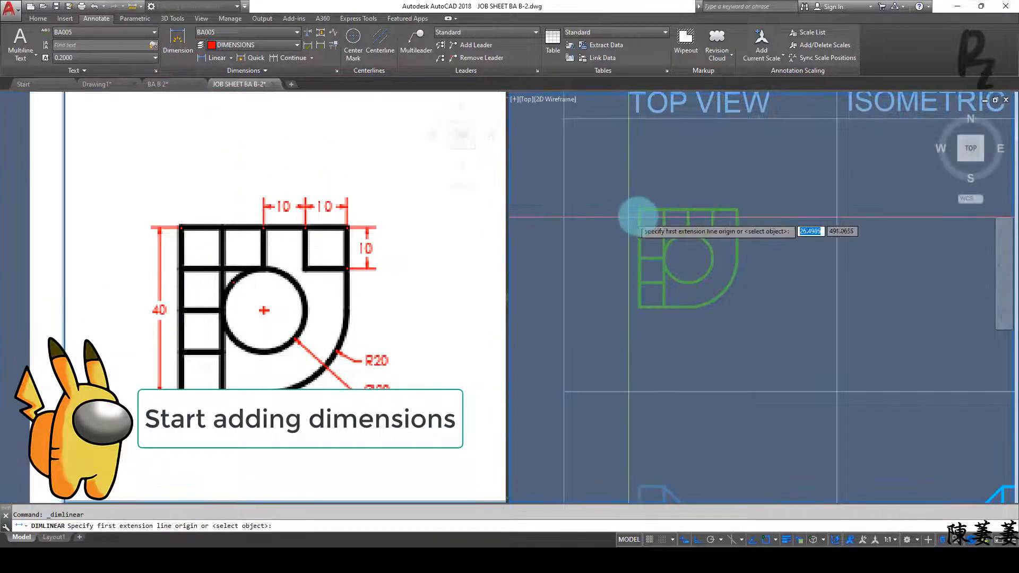
pyautogui.click(639, 209)
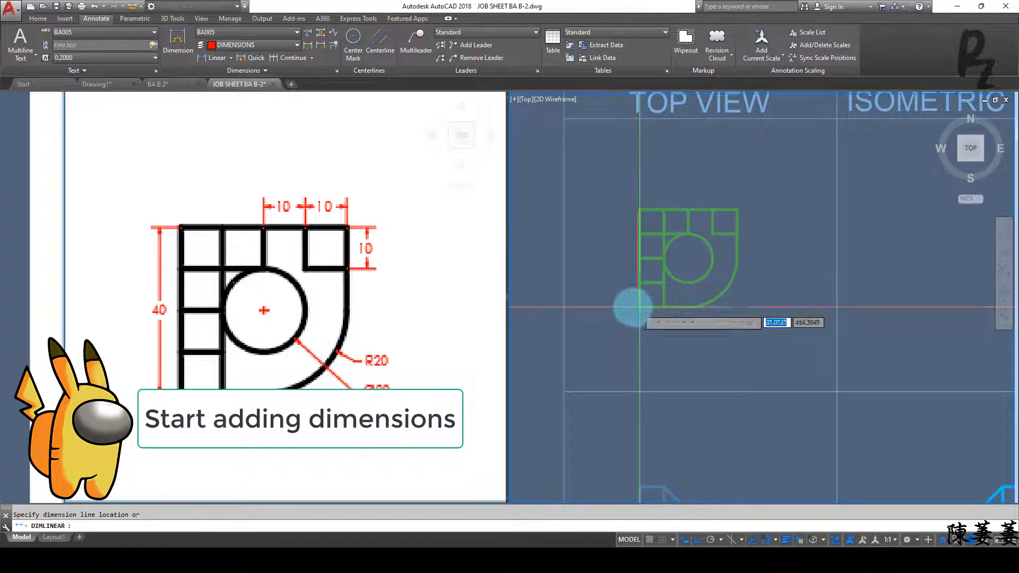
pyautogui.click(637, 305)
pyautogui.click(626, 284)
# Step: Set the overall scale for dimension features in the BA005 dimension style to 10
pyautogui.scroll(4, 621, 252)
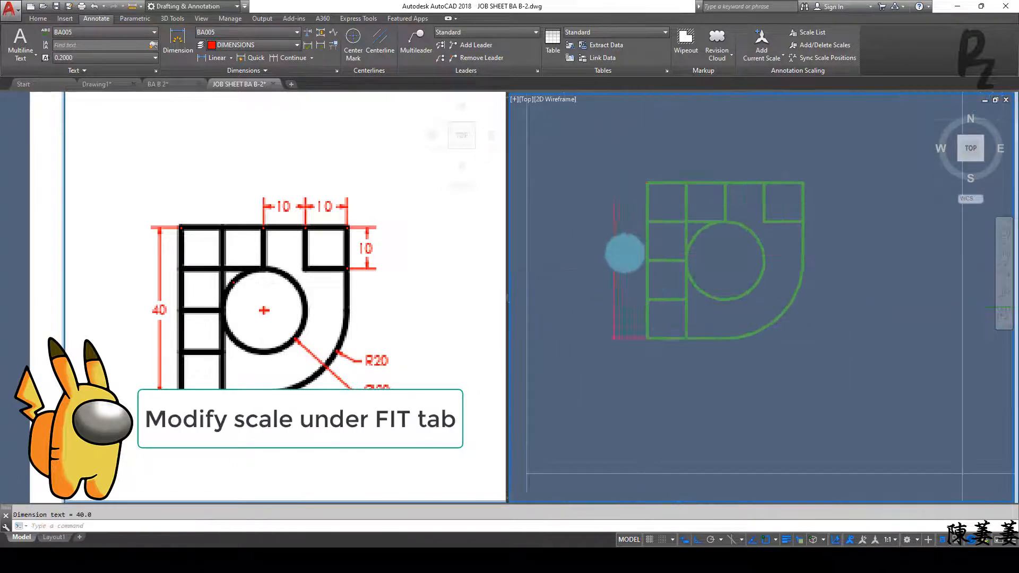
pyautogui.click(336, 71)
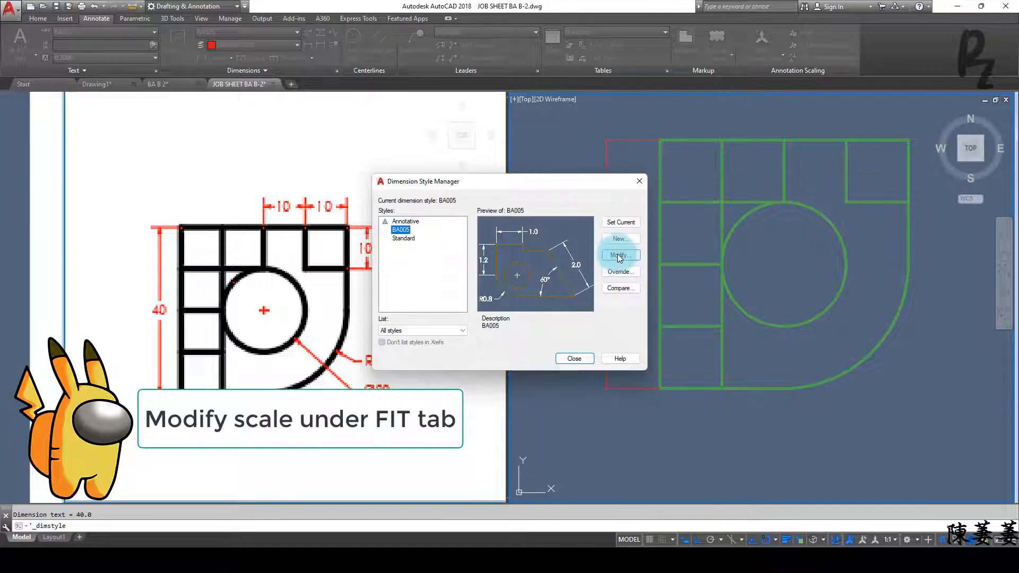
pyautogui.click(618, 254)
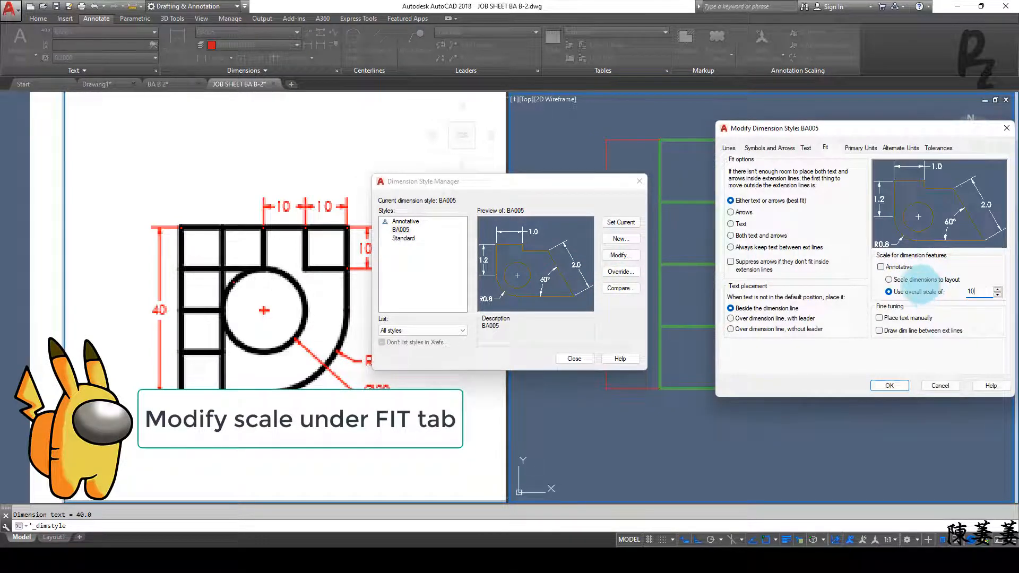
pyautogui.click(889, 386)
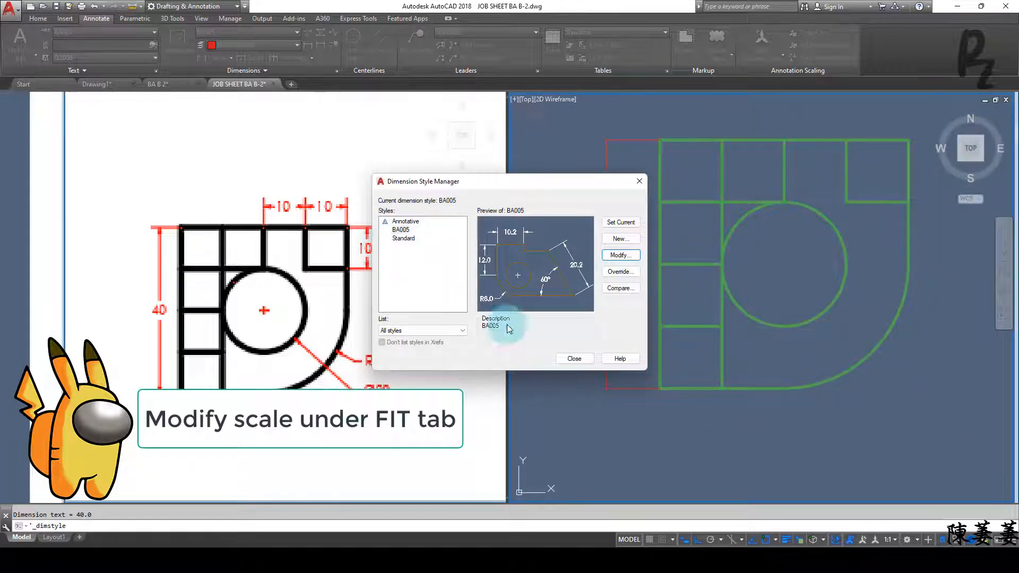
pyautogui.click(575, 359)
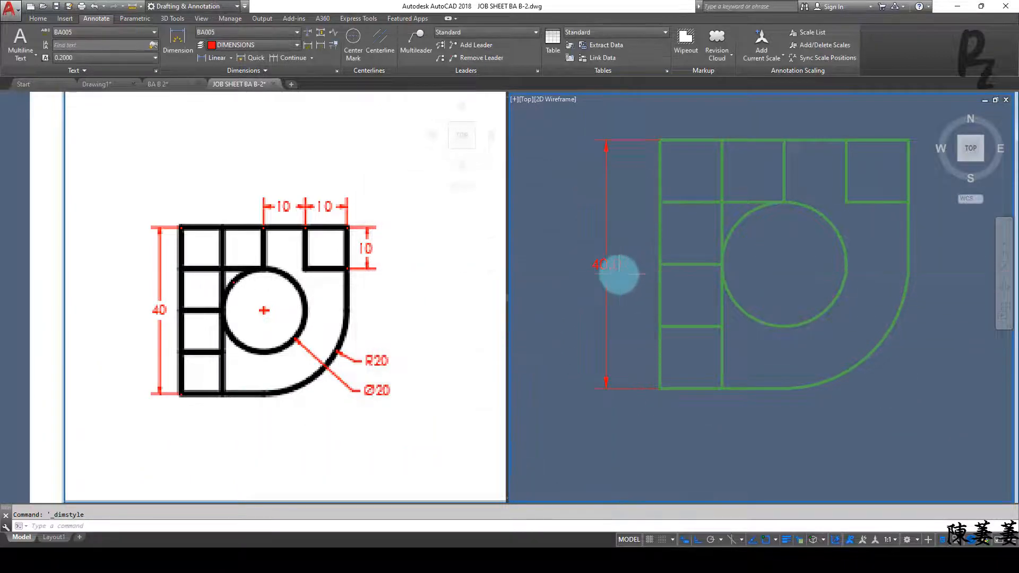
# Step: Add a horizontal linear dimension above the top view, from the middle vertical line to the corner square's inner edge
pyautogui.scroll(-4, 618, 274)
pyautogui.scroll(4, 630, 253)
pyautogui.moveTo(614, 266); pyautogui.dragTo(585, 299, button='middle')
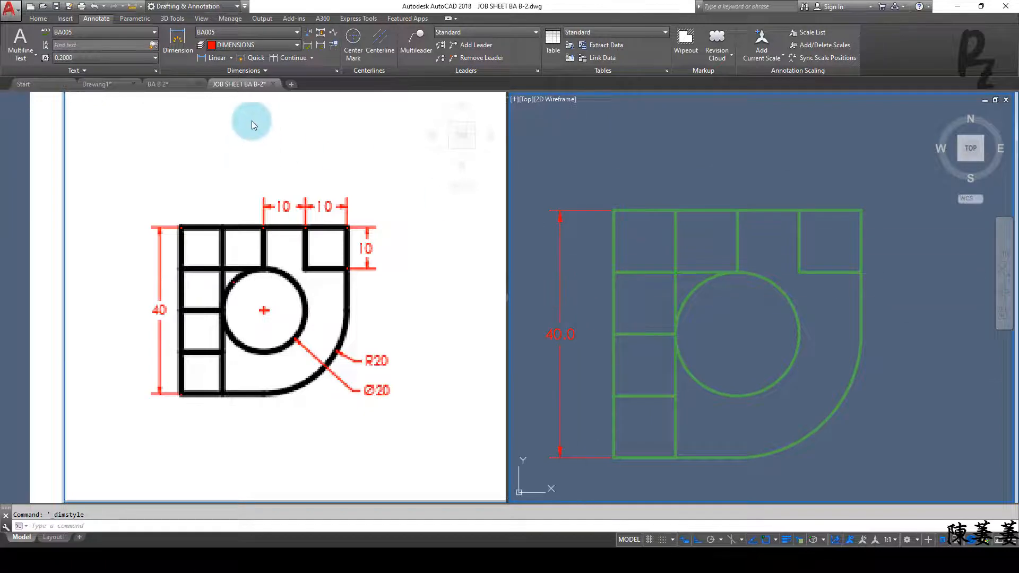
pyautogui.click(737, 211)
pyautogui.click(799, 211)
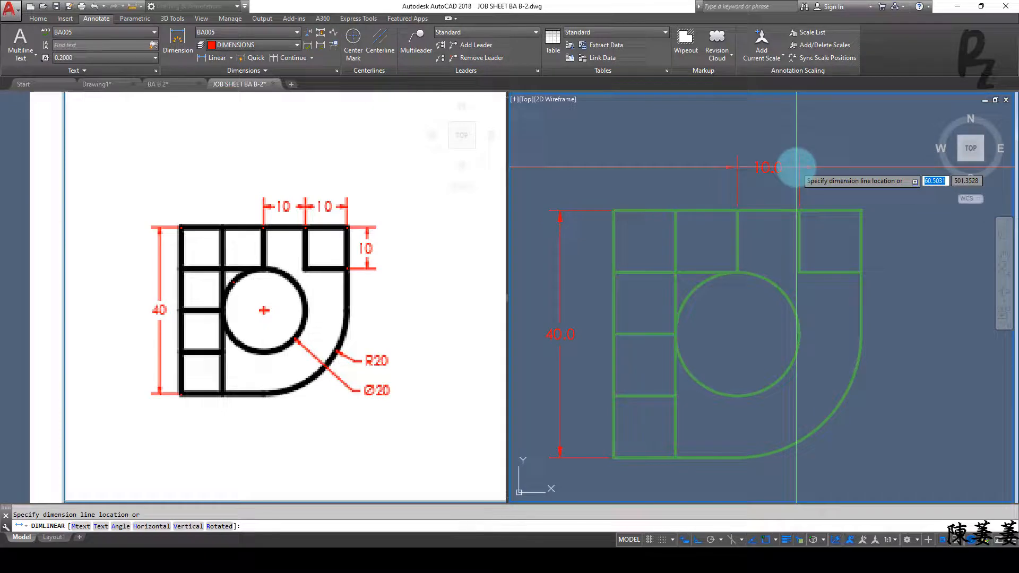
pyautogui.click(796, 166)
# Step: Add a separate linear dimension across the top view's corner square, level with the neighbouring horizontal dimension
pyautogui.press('Return')
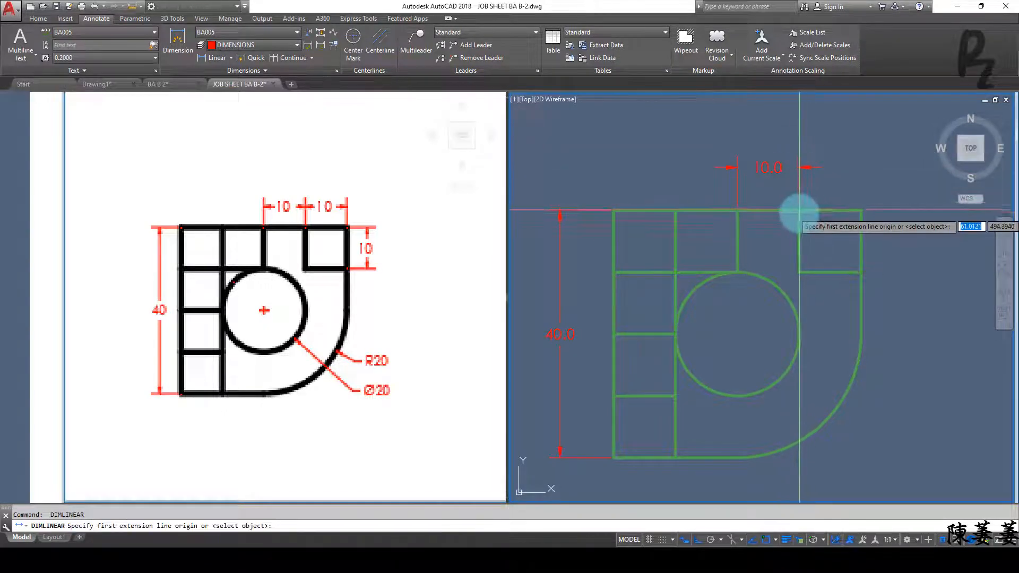
pyautogui.click(799, 211)
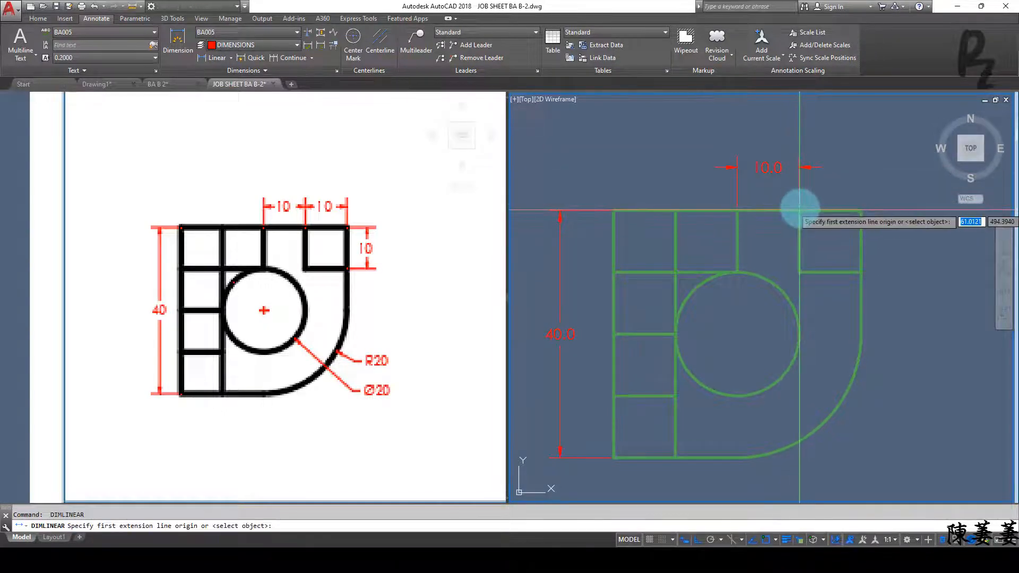
pyautogui.click(861, 211)
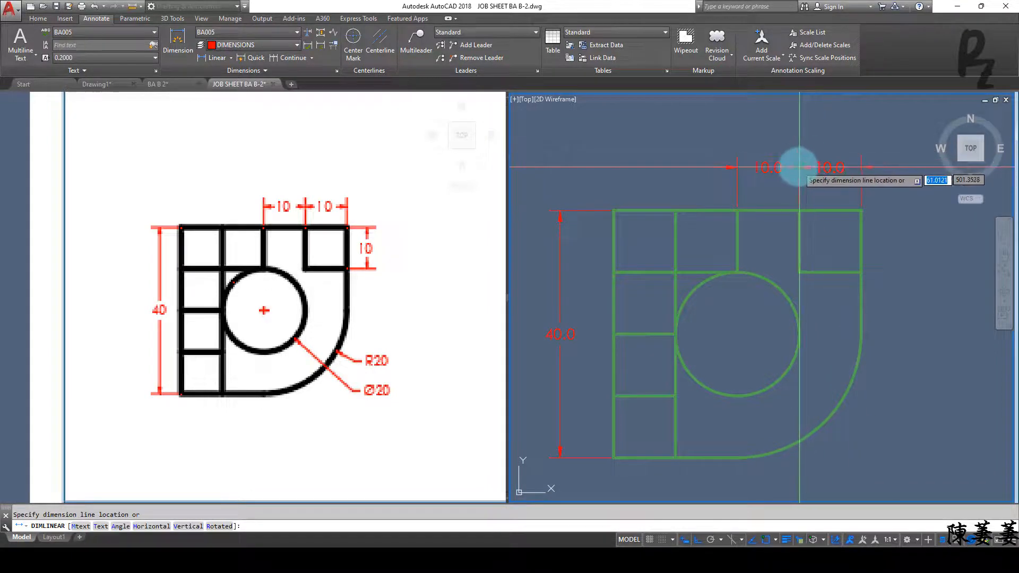
pyautogui.scroll(3, 799, 168)
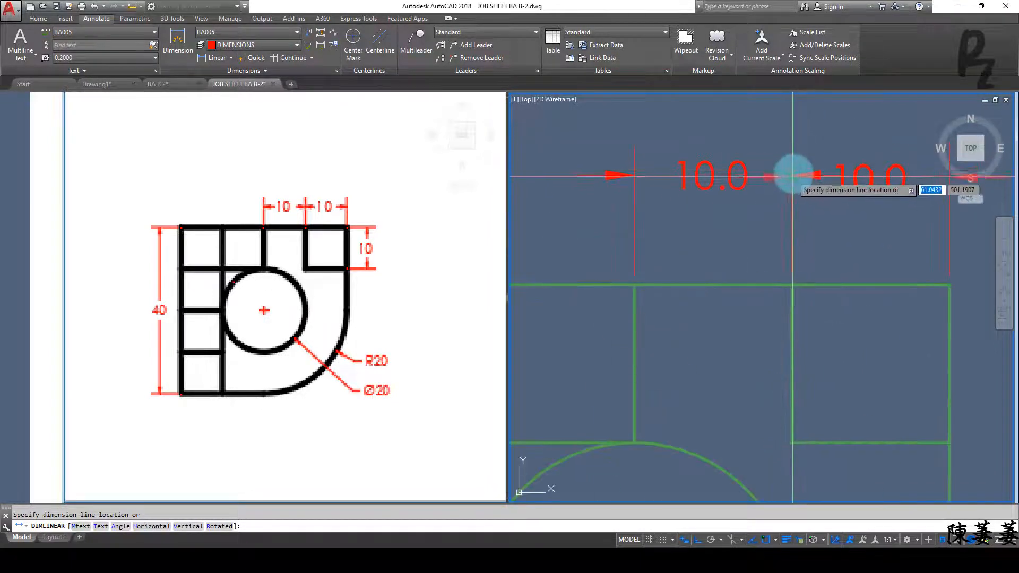
pyautogui.click(793, 175)
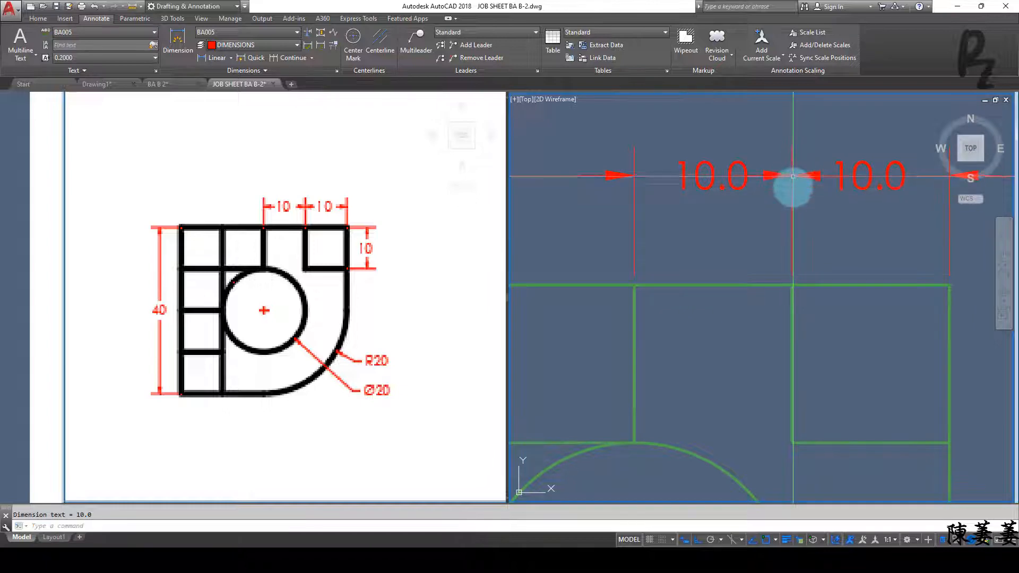
# Step: Delete the separate linear dimension above the top view's corner square
pyautogui.scroll(-5, 796, 197)
pyautogui.press('Escape')
pyautogui.click(724, 192)
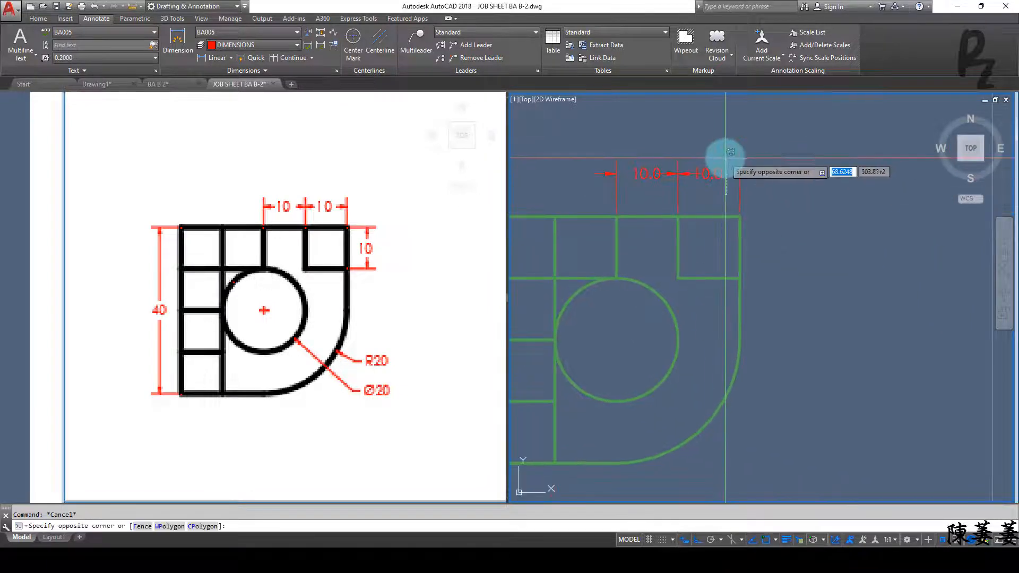
pyautogui.click(648, 174)
pyautogui.moveTo(647, 174)
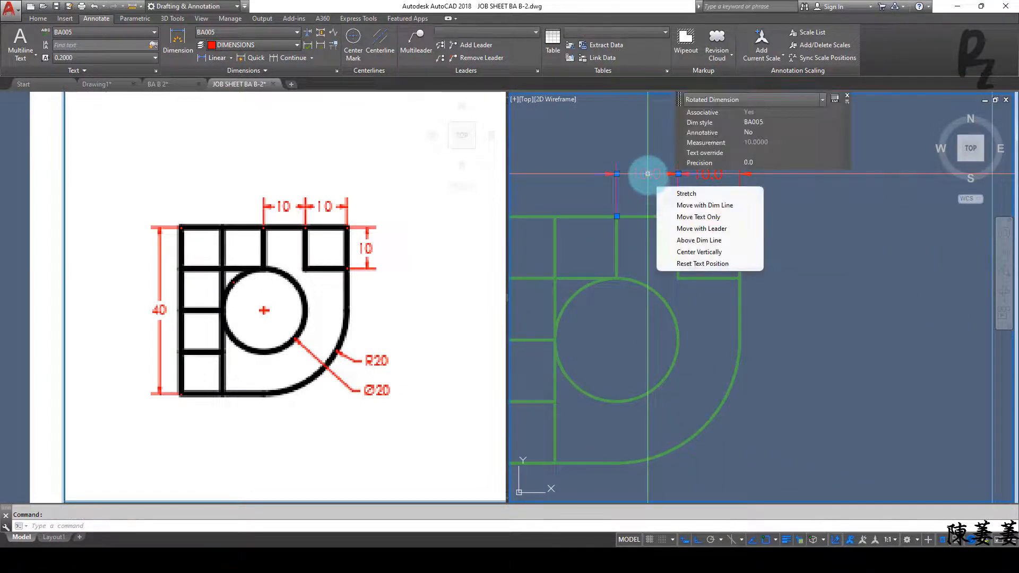
pyautogui.press('Escape')
pyautogui.click(711, 173)
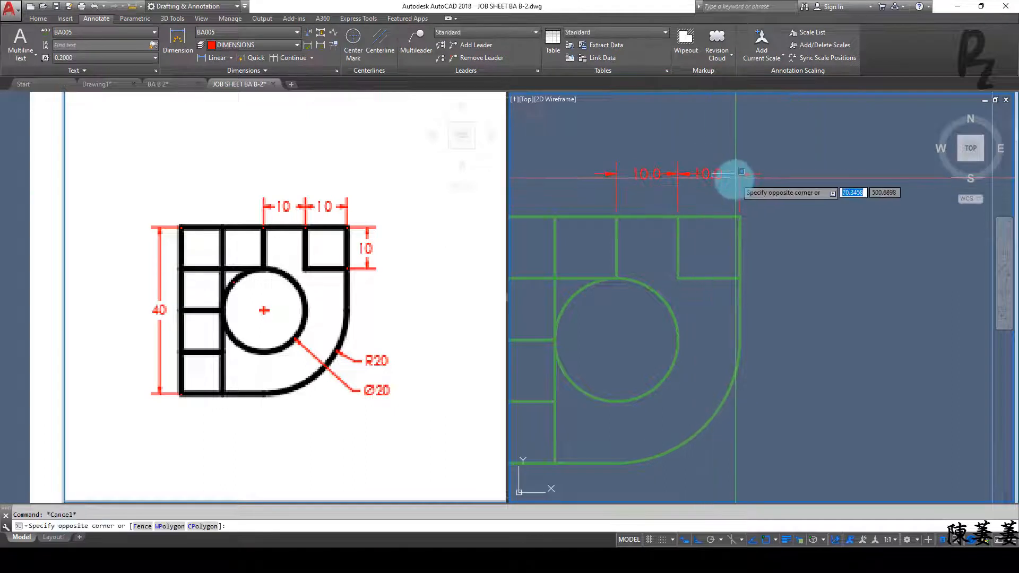
pyautogui.click(732, 159)
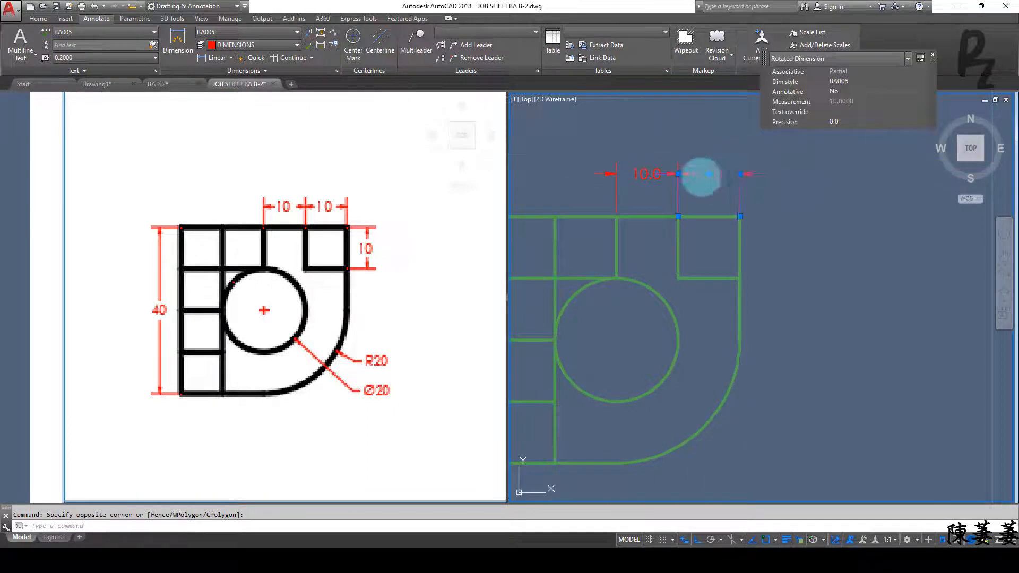
pyautogui.press('Delete')
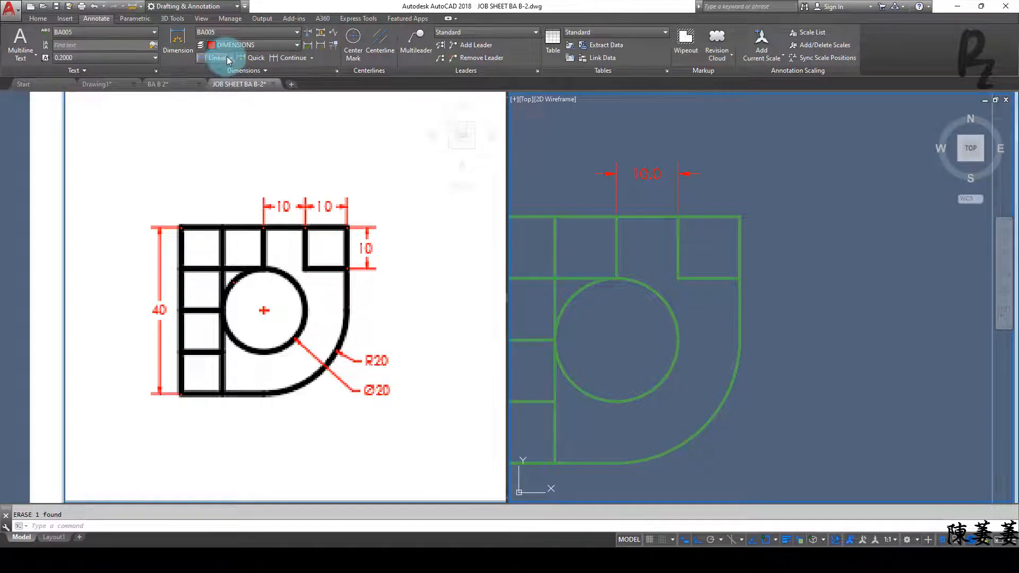
# Step: Continue the remaining horizontal dimension above the top view to the outer corner of the corner square
pyautogui.click(285, 59)
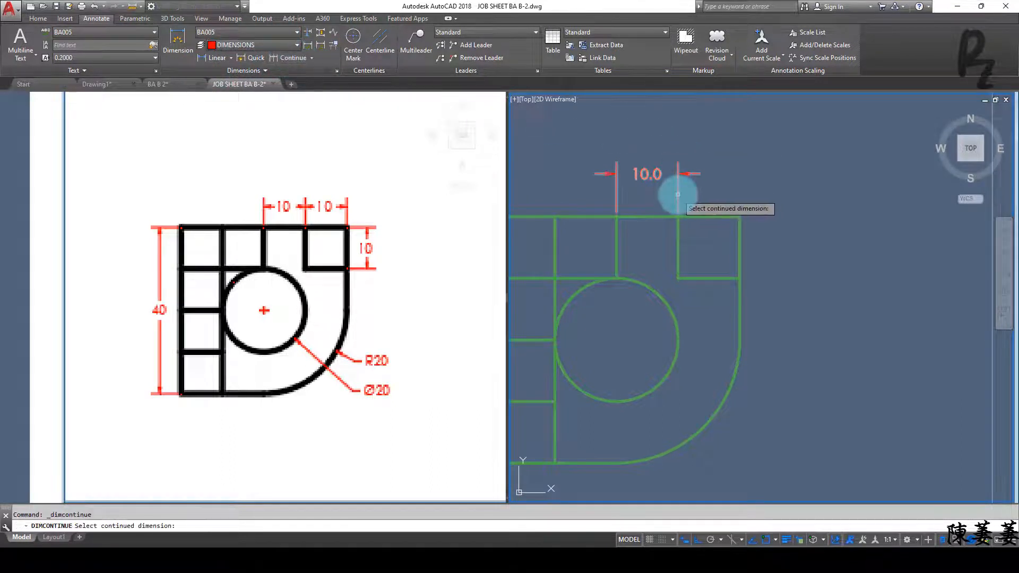
pyautogui.click(678, 195)
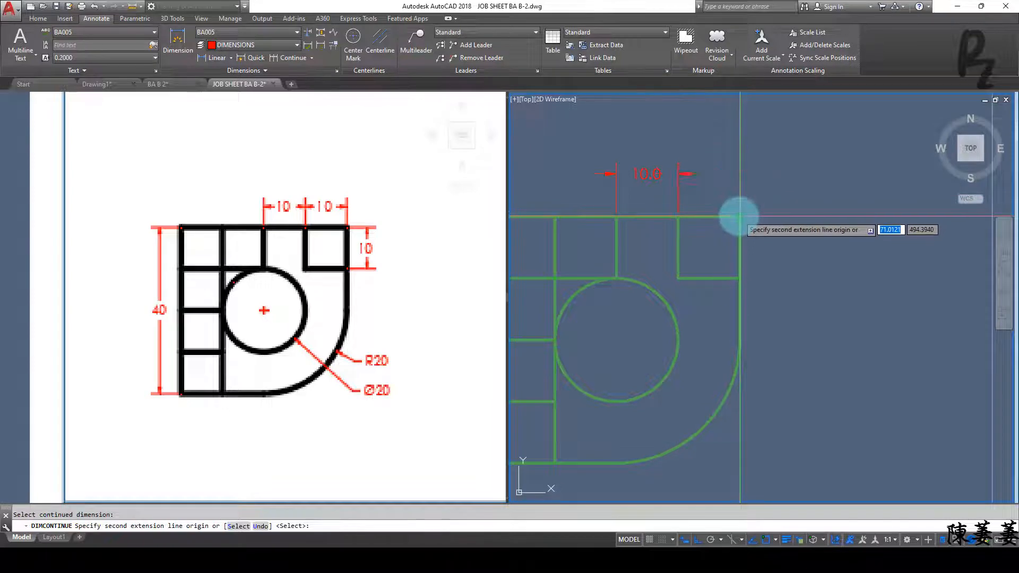
pyautogui.press('Escape')
pyautogui.moveTo(784, 186); pyautogui.dragTo(734, 148, button='middle')
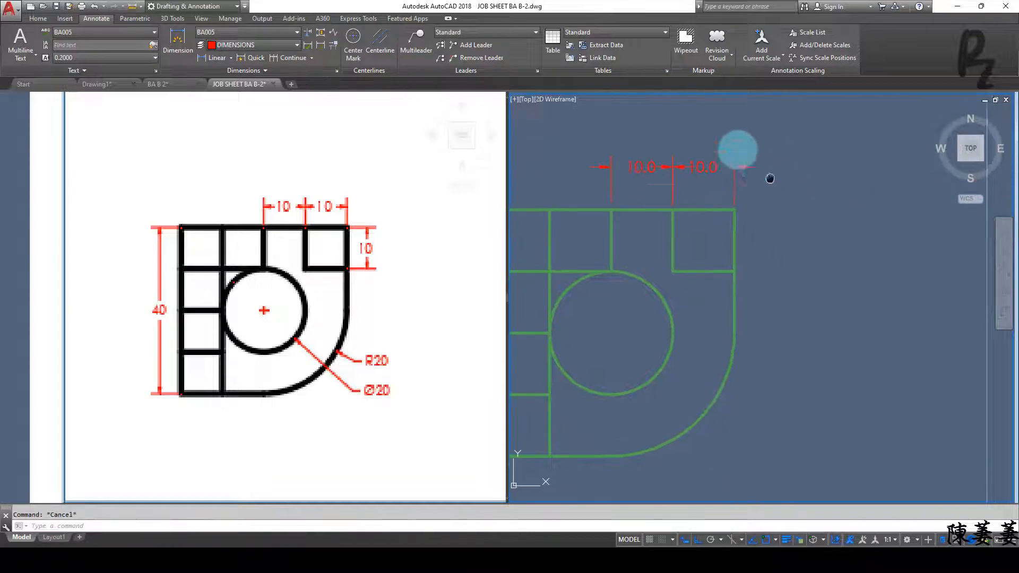
# Step: Check the alignment of the two chained horizontal dimensions above the top view
pyautogui.scroll(-2, 560, 170)
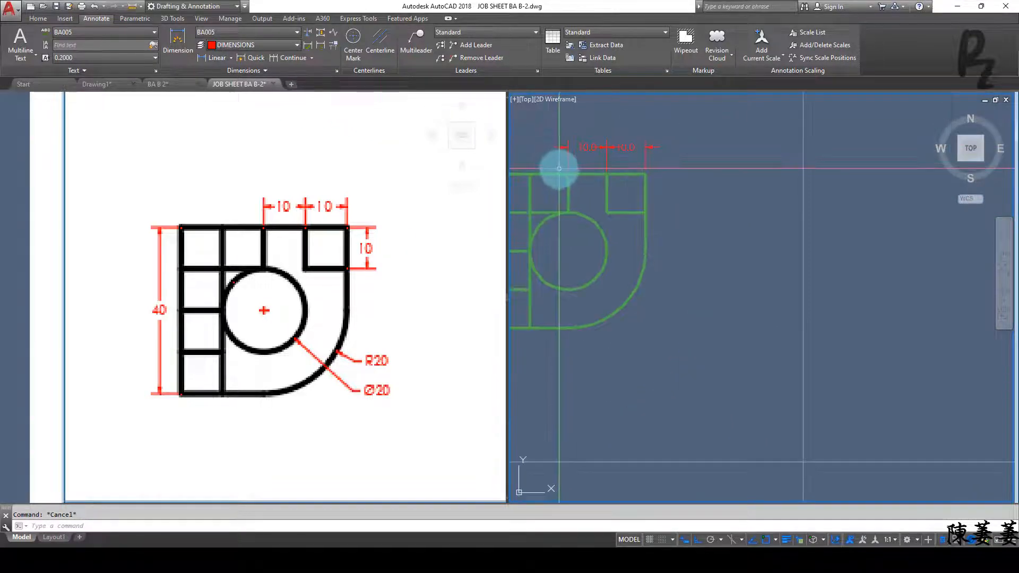
pyautogui.moveTo(557, 167); pyautogui.dragTo(647, 203, button='middle')
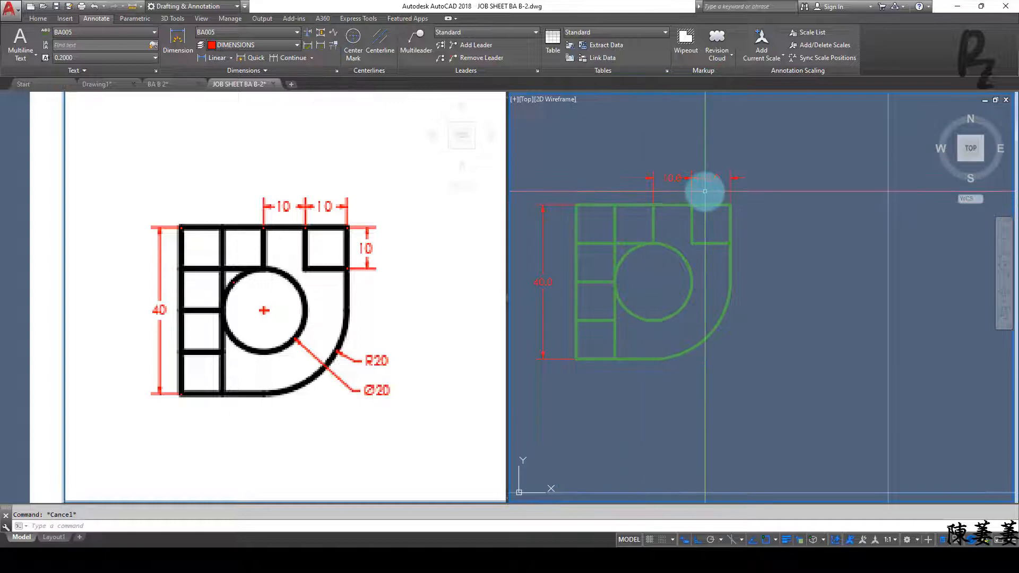
pyautogui.scroll(2, 679, 190)
pyautogui.click(733, 191)
pyautogui.click(674, 142)
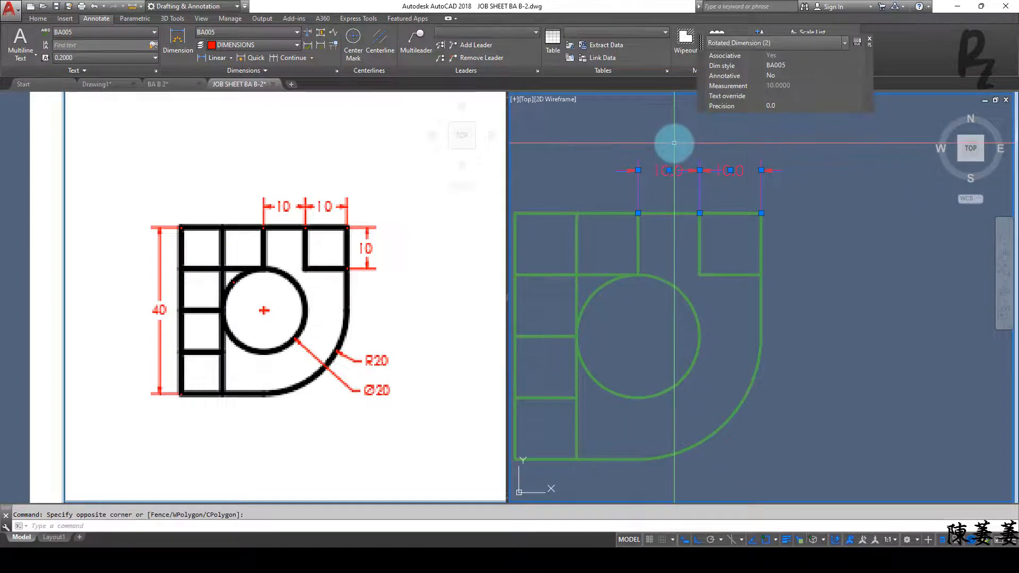
pyautogui.press('Escape')
pyautogui.scroll(-3, 674, 142)
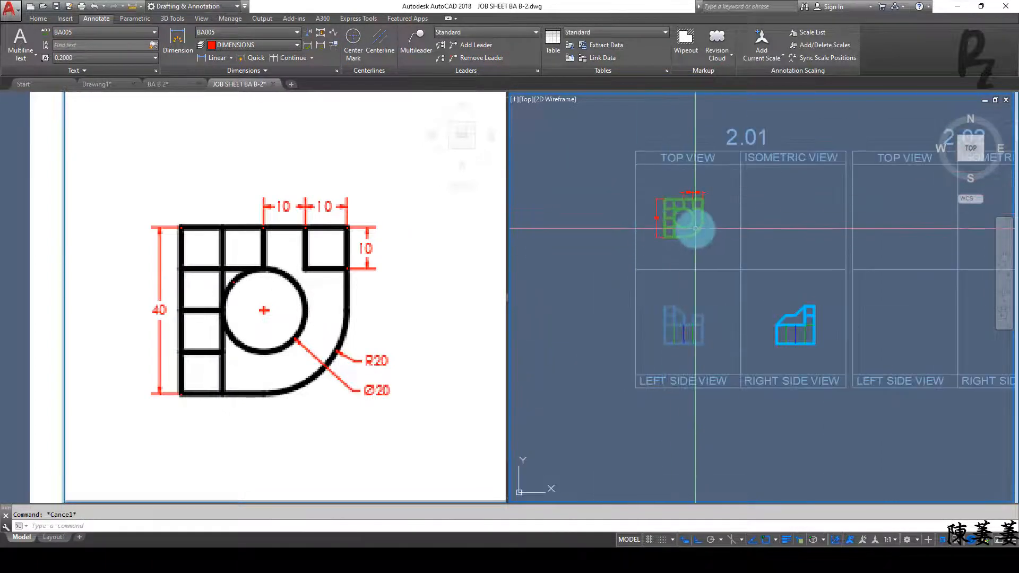
# Step: Add a vertical linear dimension for the corner square's height, outside the top view's right edge
pyautogui.scroll(8, 615, 215)
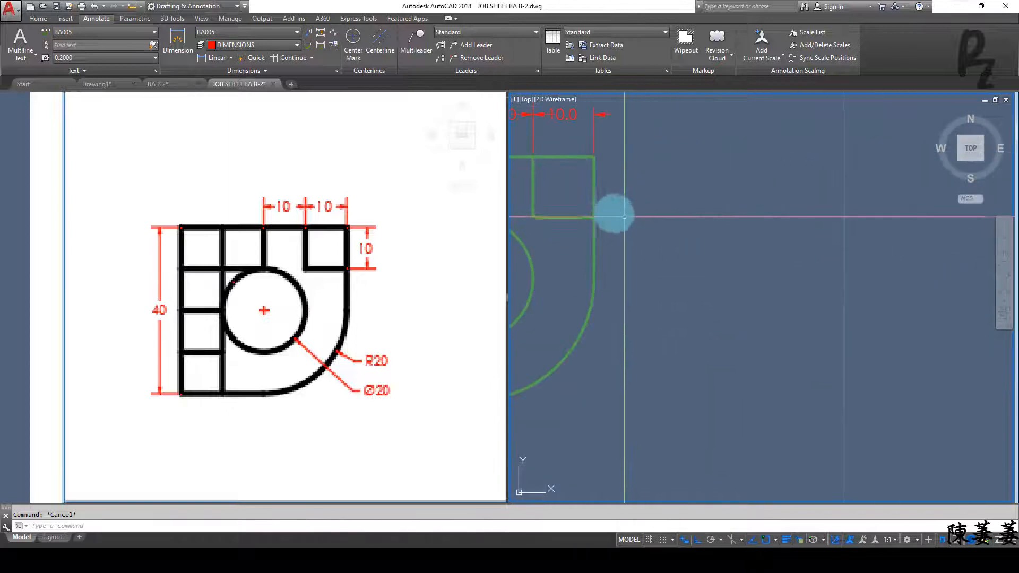
pyautogui.click(211, 58)
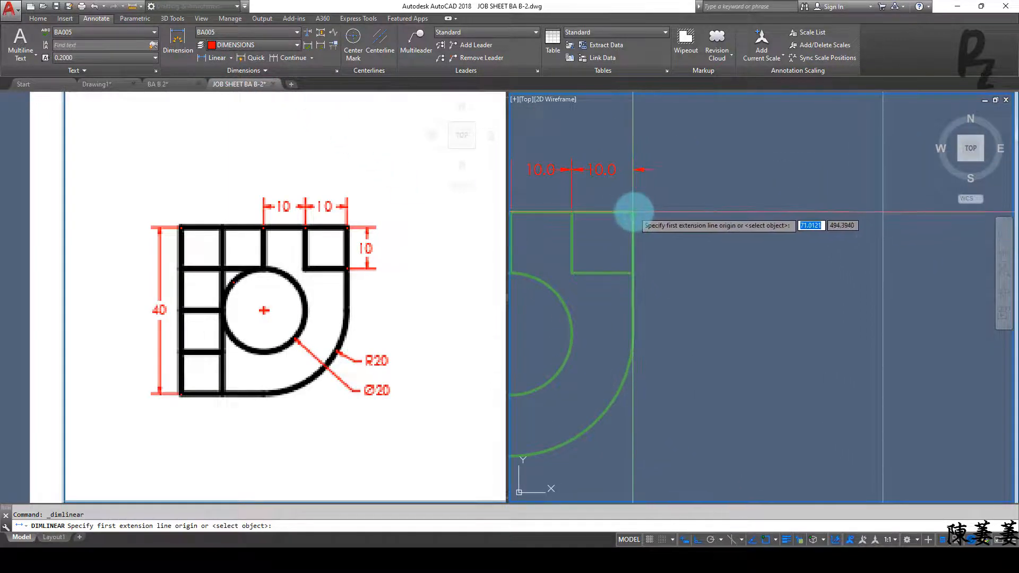
pyautogui.click(633, 212)
pyautogui.click(629, 273)
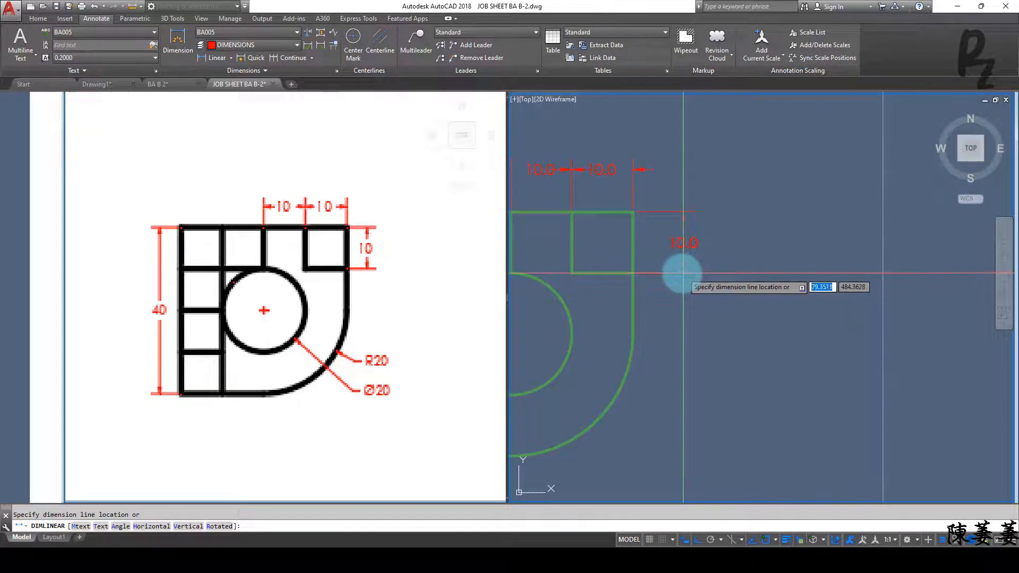
pyautogui.click(682, 272)
pyautogui.scroll(-3, 751, 273)
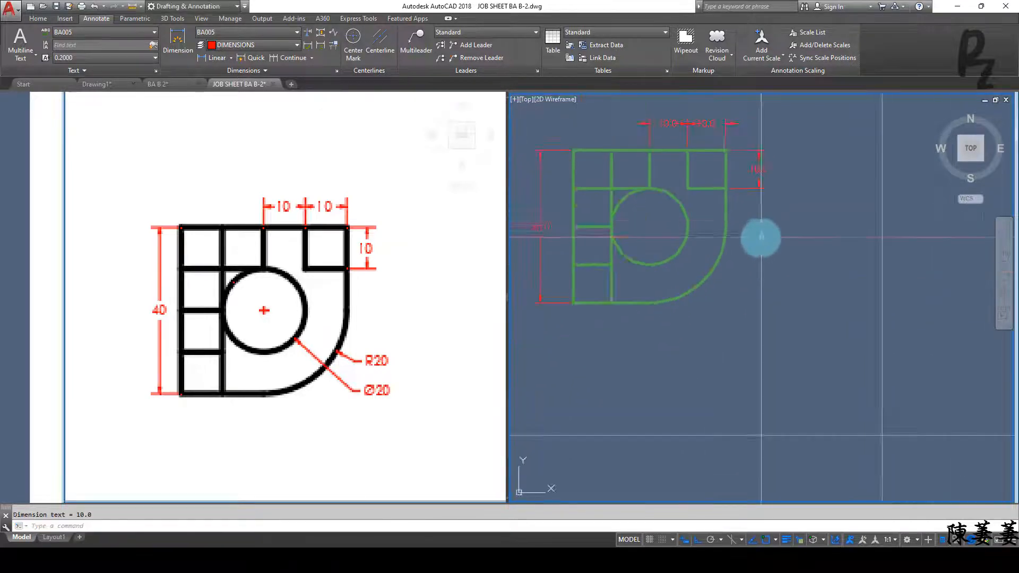
# Step: Add a radius dimension to the top view's large rounded corner, with its text outside the outline
pyautogui.click(232, 58)
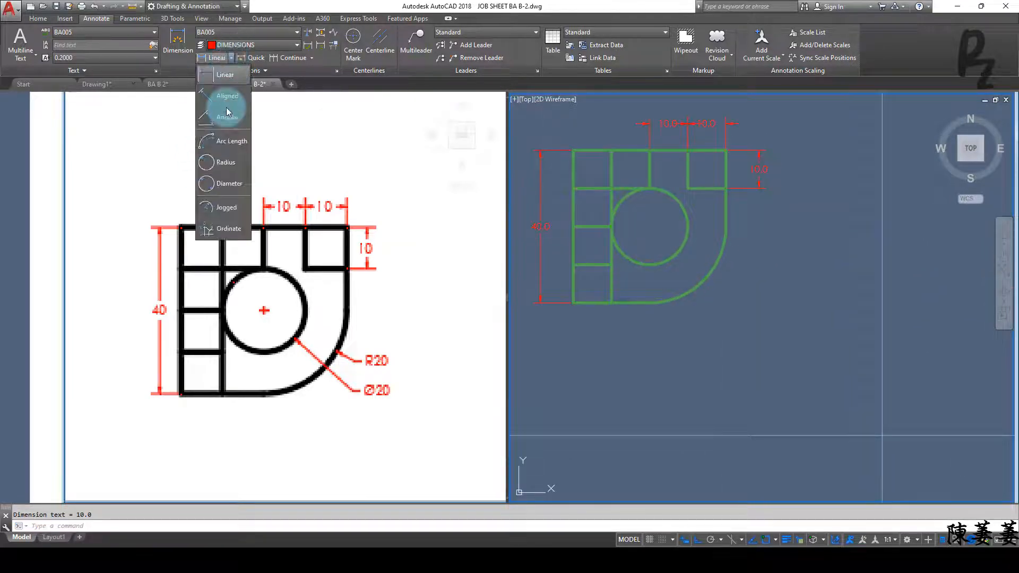
pyautogui.click(226, 175)
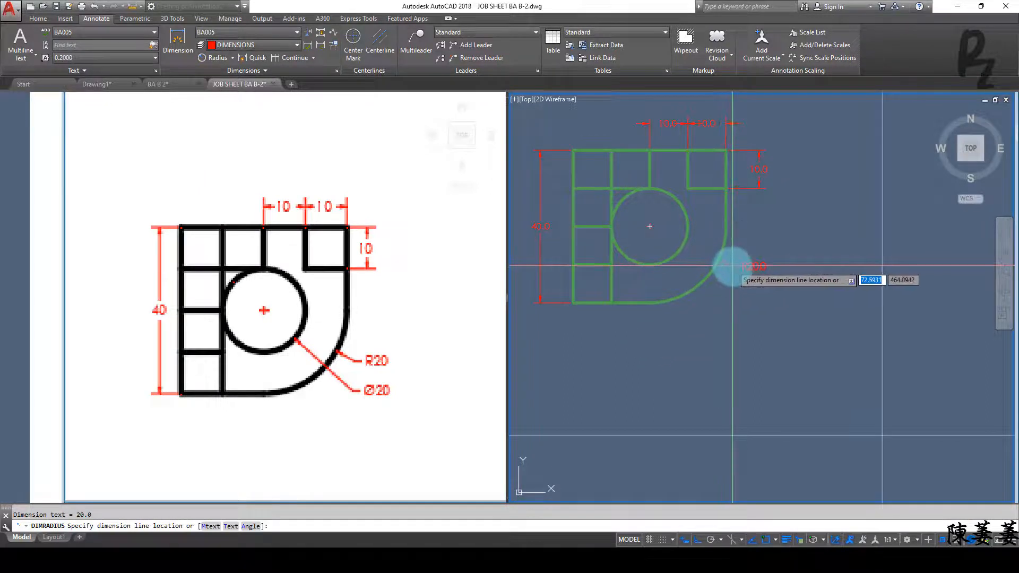
pyautogui.click(732, 266)
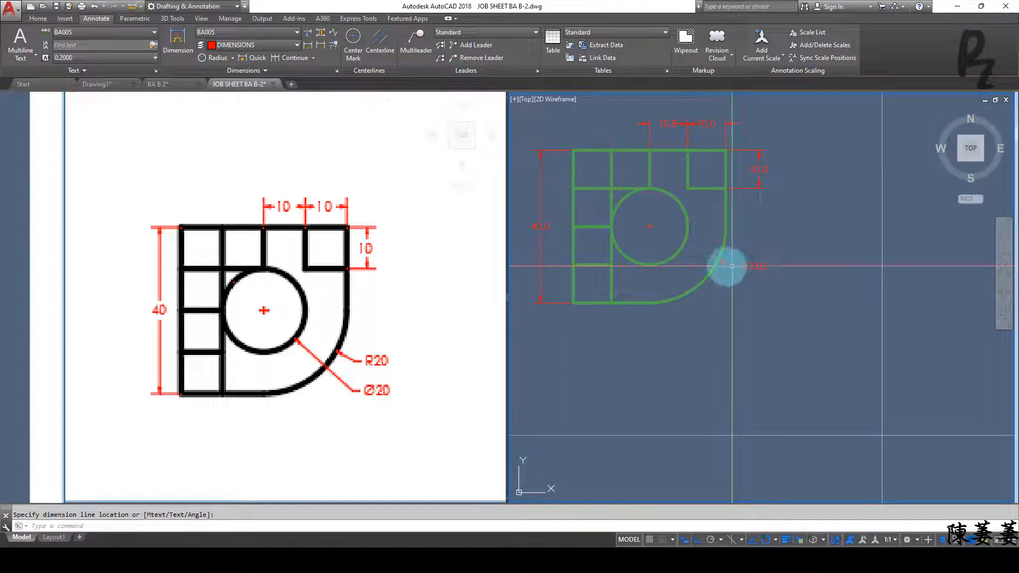
# Step: Add a diameter dimension to the top view's circle, with its text just below the radius dimension
pyautogui.click(233, 58)
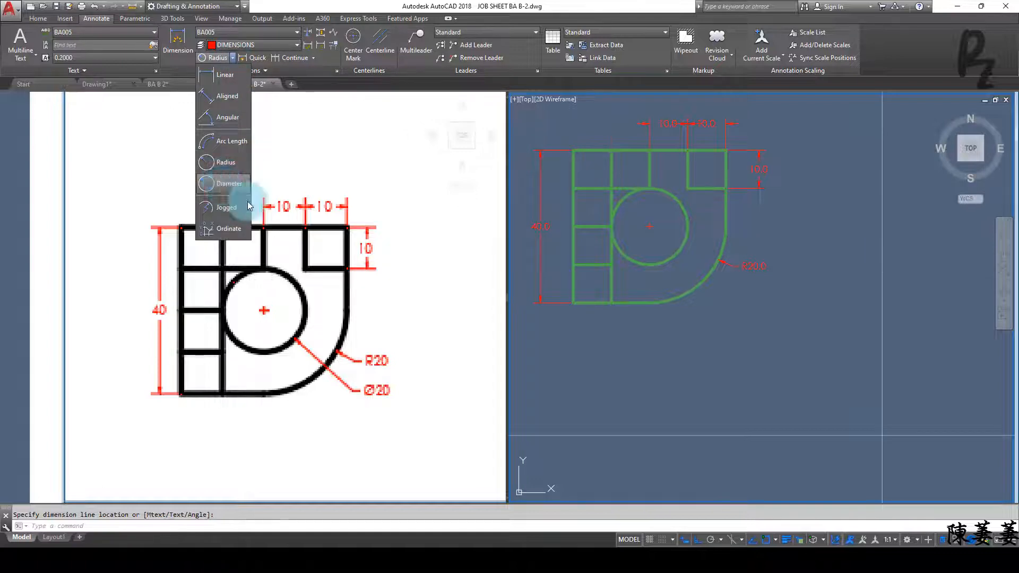
pyautogui.click(229, 183)
pyautogui.click(672, 257)
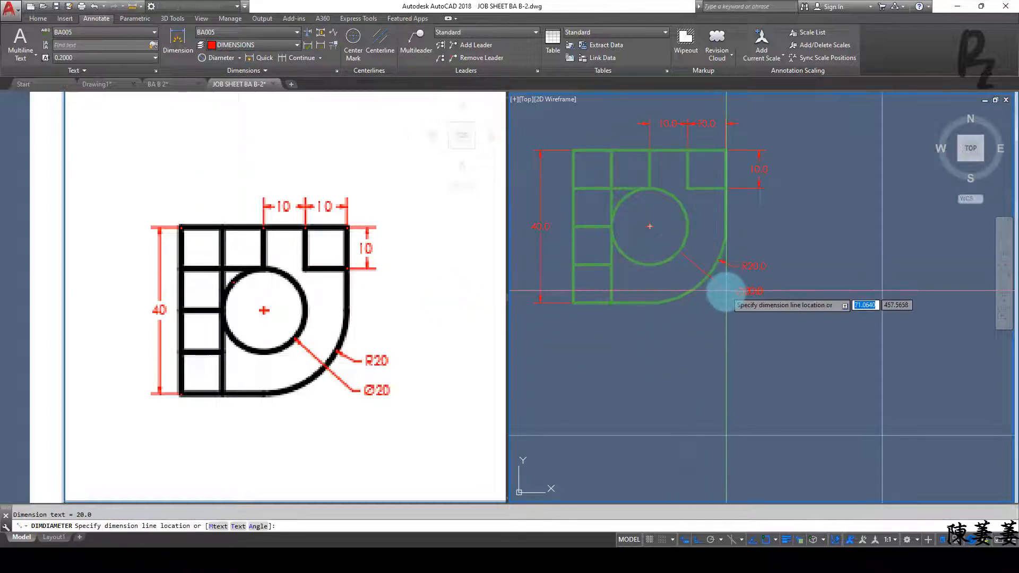
pyautogui.click(730, 294)
pyautogui.scroll(-2, 709, 324)
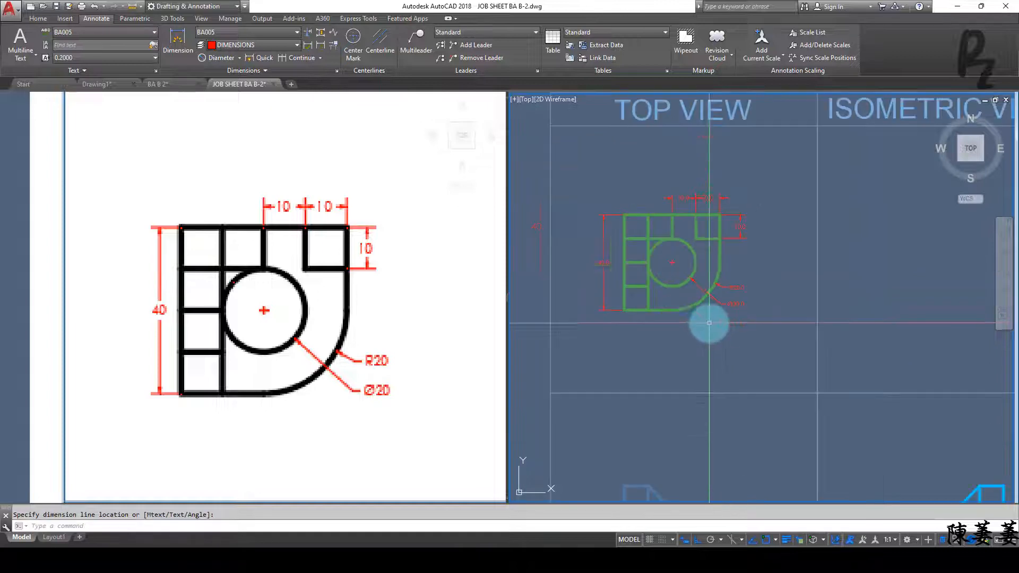
# Step: Add a linear dimension for the left side view's overall width below its base line, following the reference
pyautogui.click(390, 417)
pyautogui.moveTo(380, 418); pyautogui.dragTo(323, 325, button='middle')
pyautogui.click(729, 441)
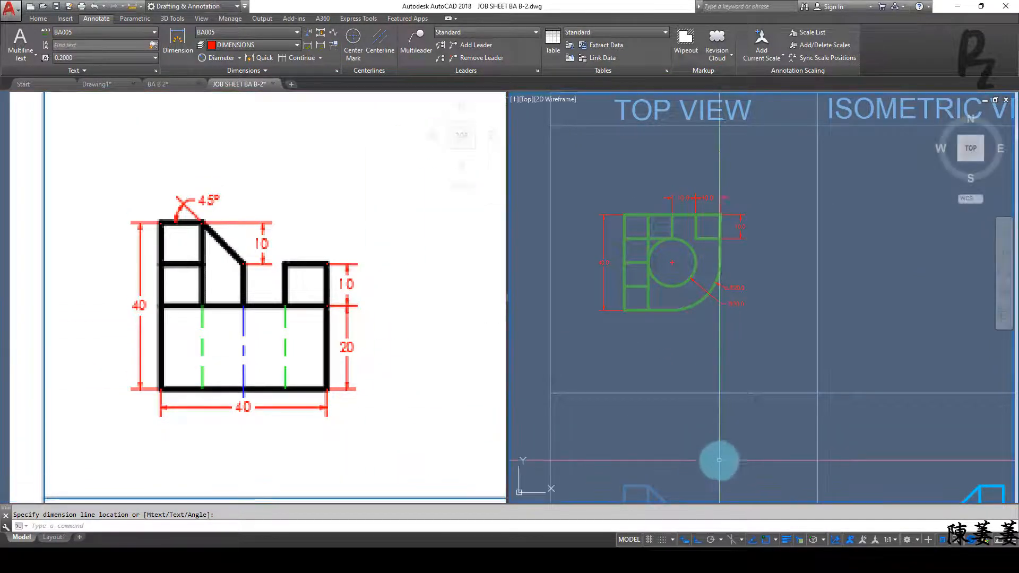
pyautogui.moveTo(718, 460); pyautogui.dragTo(718, 297, button='middle')
pyautogui.scroll(2, 680, 379)
pyautogui.scroll(2, 663, 398)
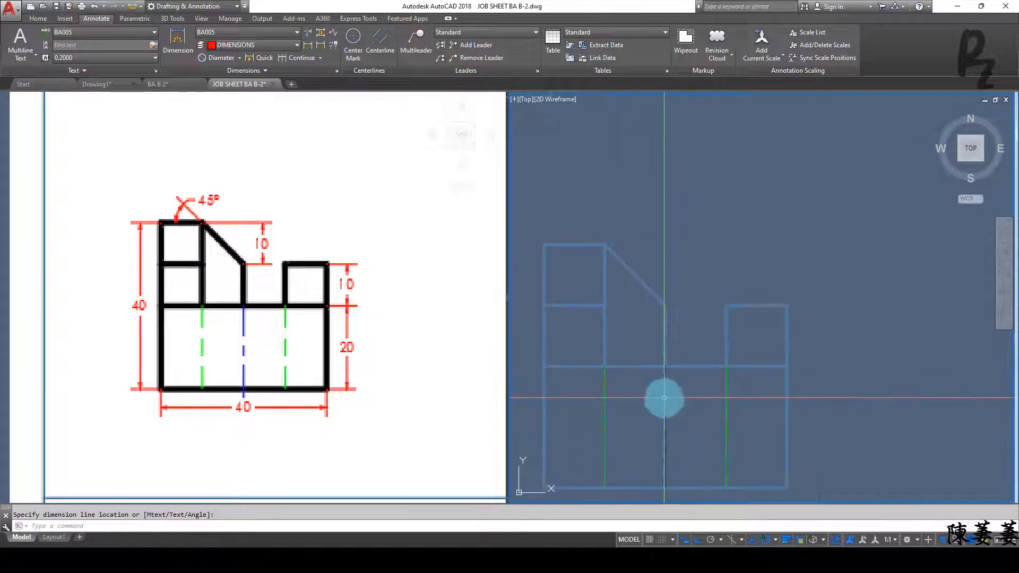
pyautogui.click(241, 56)
pyautogui.click(231, 98)
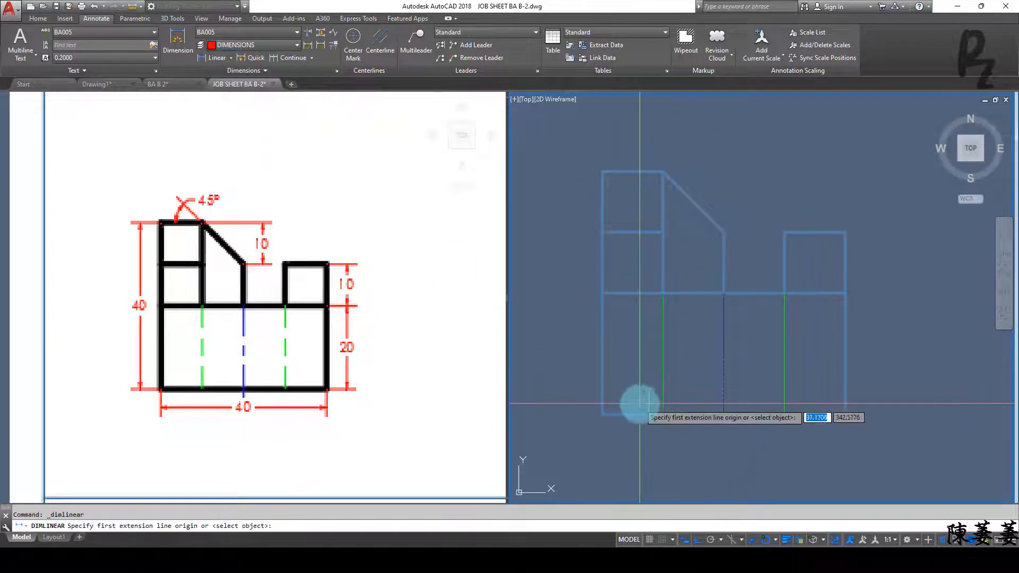
pyautogui.press('Return')
pyautogui.click(620, 414)
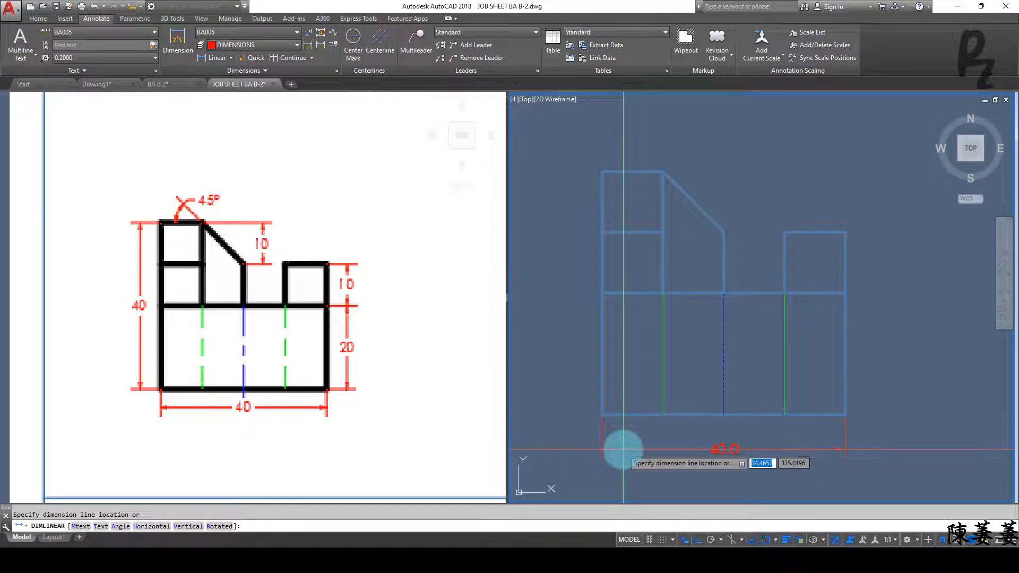
pyautogui.click(622, 454)
# Step: Dimension the left side view's overall height, lining its dimension line up with the top view's height dimension
pyautogui.press('Return')
pyautogui.press('Return')
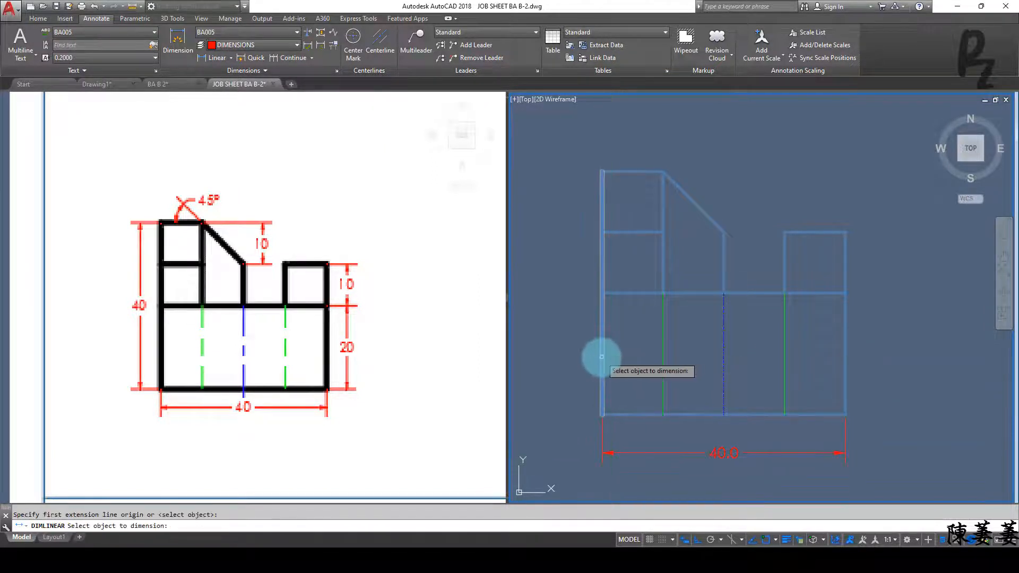
pyautogui.click(602, 358)
pyautogui.scroll(-4, 563, 359)
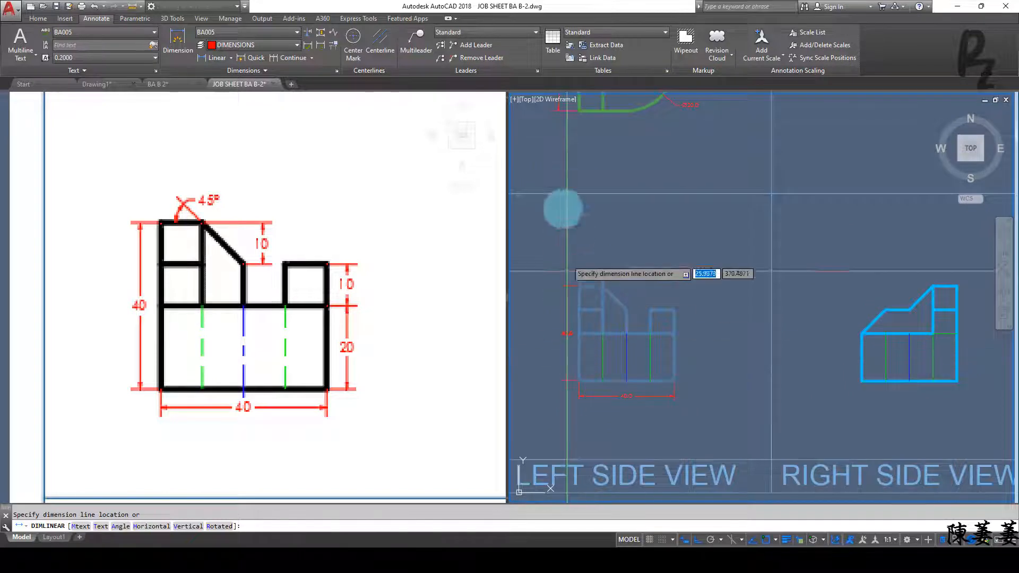
pyautogui.click(559, 112)
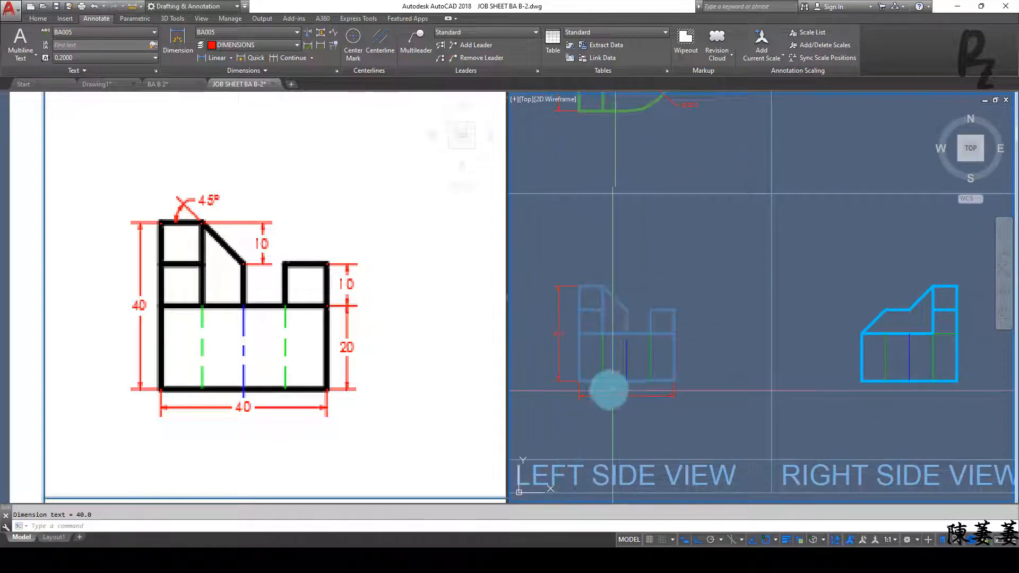
pyautogui.scroll(2, 613, 364)
pyautogui.scroll(-2, 738, 361)
pyautogui.scroll(-1, 701, 404)
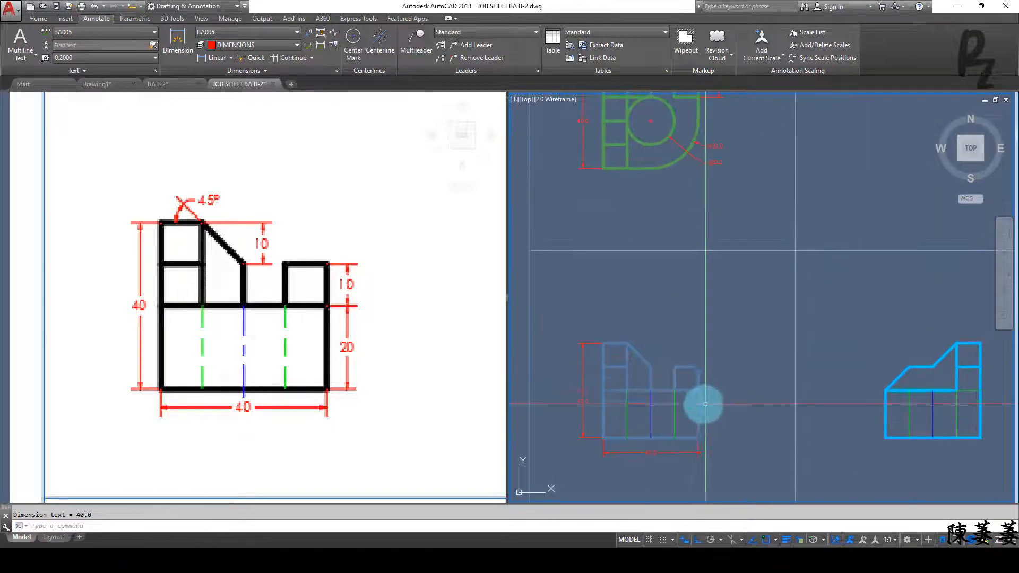
# Step: Dimension the height of the left side view's right-hand block, in line with the top view's corner-square height dimension
pyautogui.press('Return')
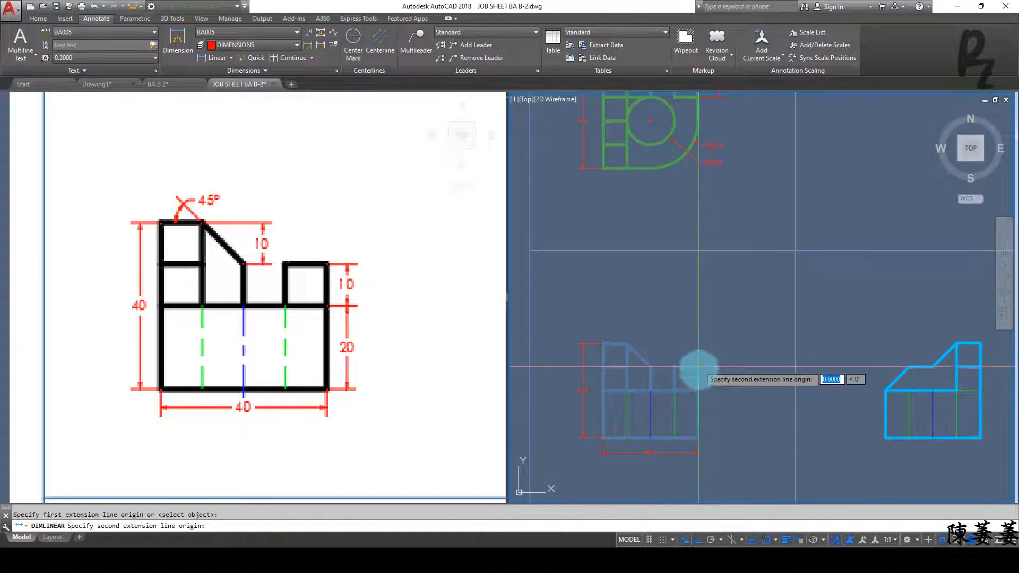
pyautogui.click(698, 390)
pyautogui.moveTo(699, 219); pyautogui.dragTo(702, 407, button='middle')
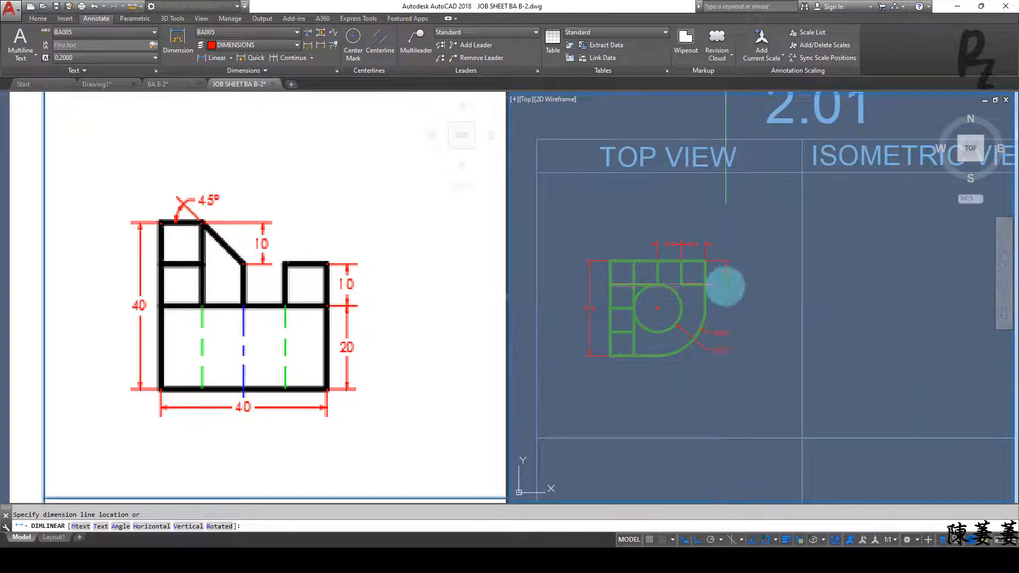
pyautogui.click(725, 286)
pyautogui.moveTo(741, 440); pyautogui.dragTo(742, 256, button='middle')
pyautogui.scroll(-2, 743, 255)
pyautogui.scroll(4, 743, 409)
pyautogui.scroll(2, 744, 357)
pyautogui.moveTo(753, 352); pyautogui.dragTo(701, 402, button='middle')
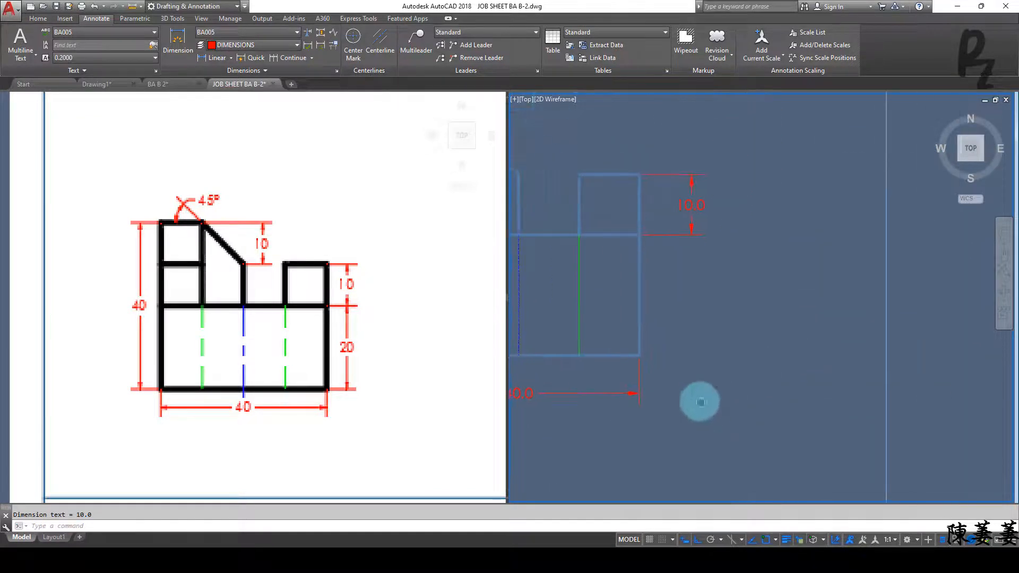
# Step: Dimension the height of the left side view's lower body, in line with the block height dimension above it
pyautogui.scroll(4, 682, 334)
pyautogui.moveTo(685, 330); pyautogui.dragTo(708, 390, button='middle')
pyautogui.press('space')
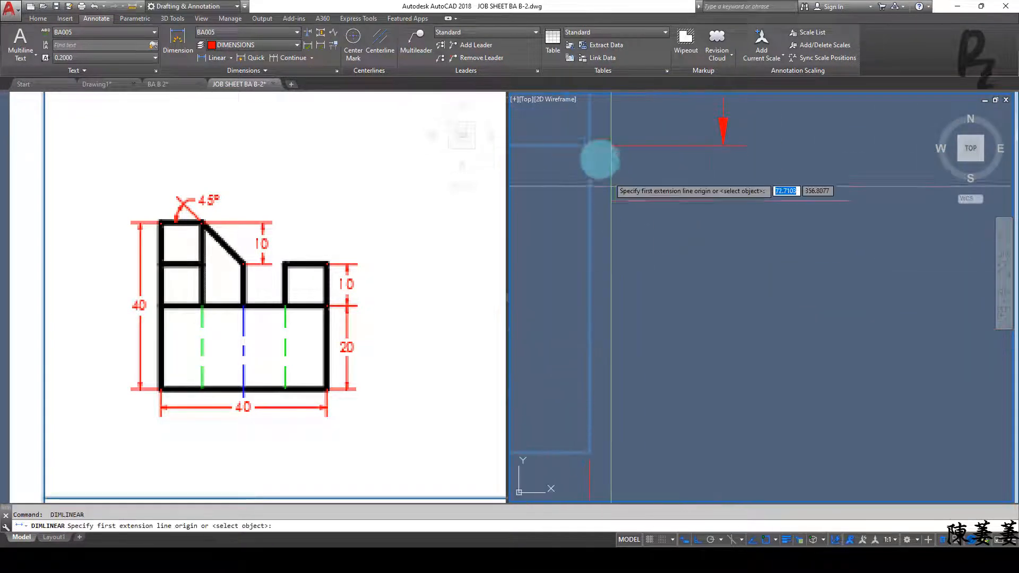
pyautogui.click(590, 144)
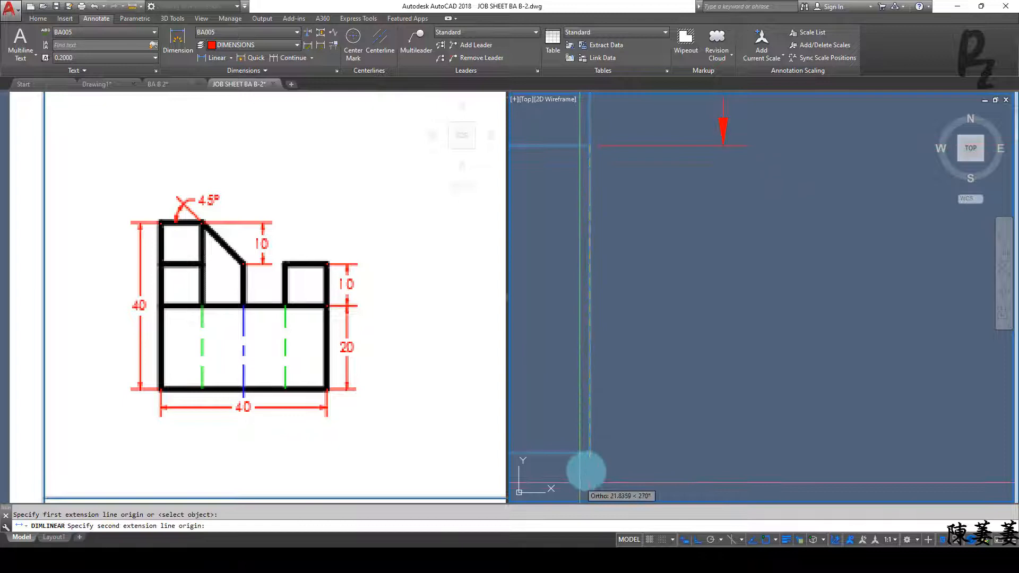
pyautogui.click(587, 452)
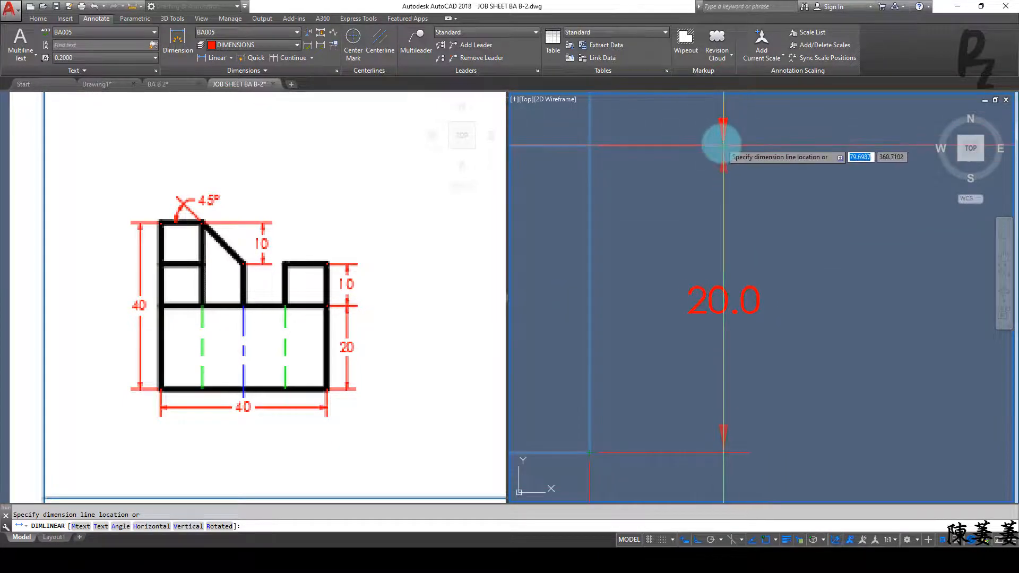
pyautogui.click(716, 141)
pyautogui.scroll(-5, 773, 244)
pyautogui.scroll(6, 736, 238)
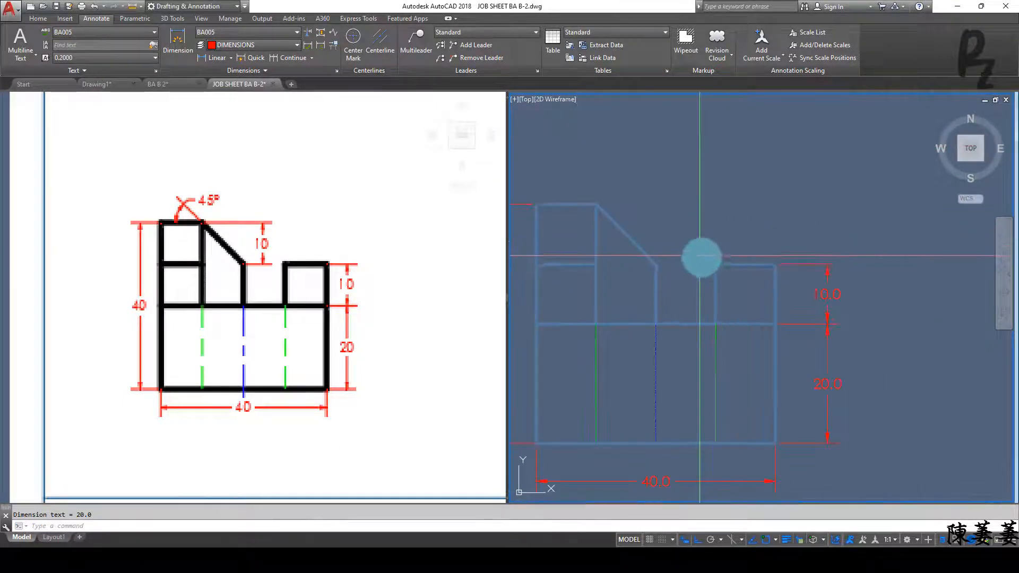
# Step: Add a vertical linear dimension for the left side view's sloped edge, placed above the gap between the blocks
pyautogui.press('Return')
pyautogui.press('Return')
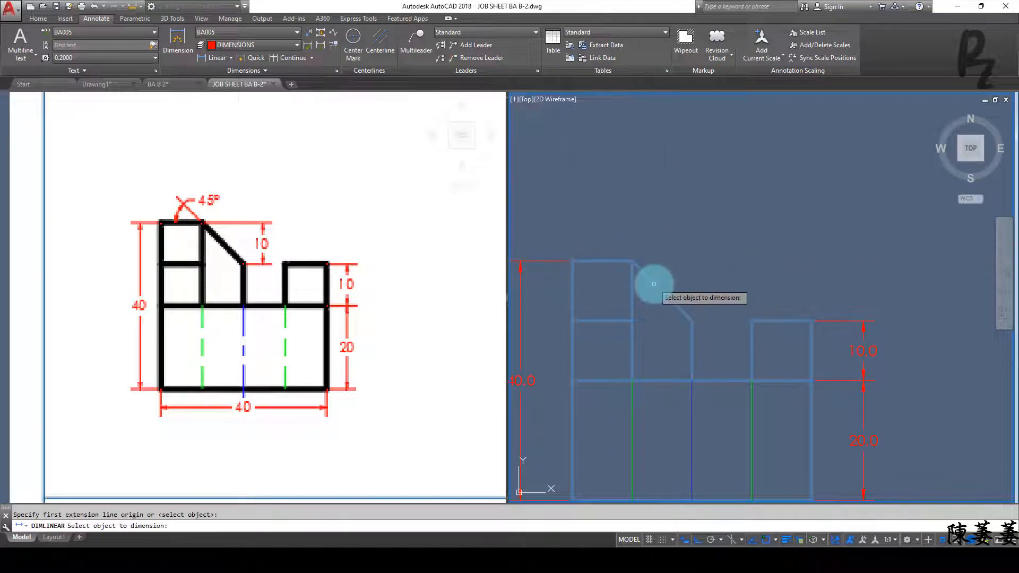
pyautogui.click(655, 281)
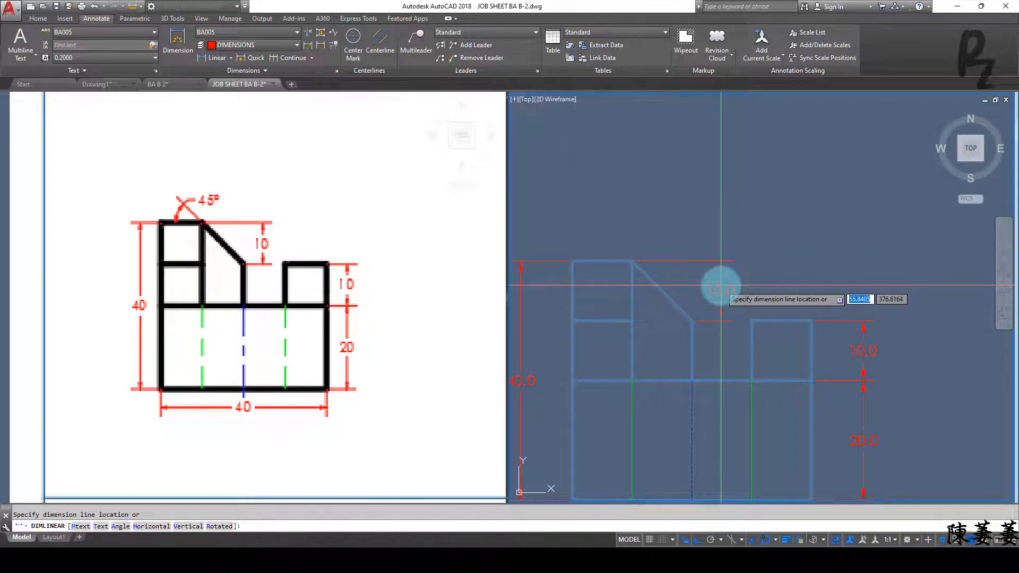
pyautogui.click(720, 286)
pyautogui.moveTo(732, 345); pyautogui.dragTo(801, 403, button='middle')
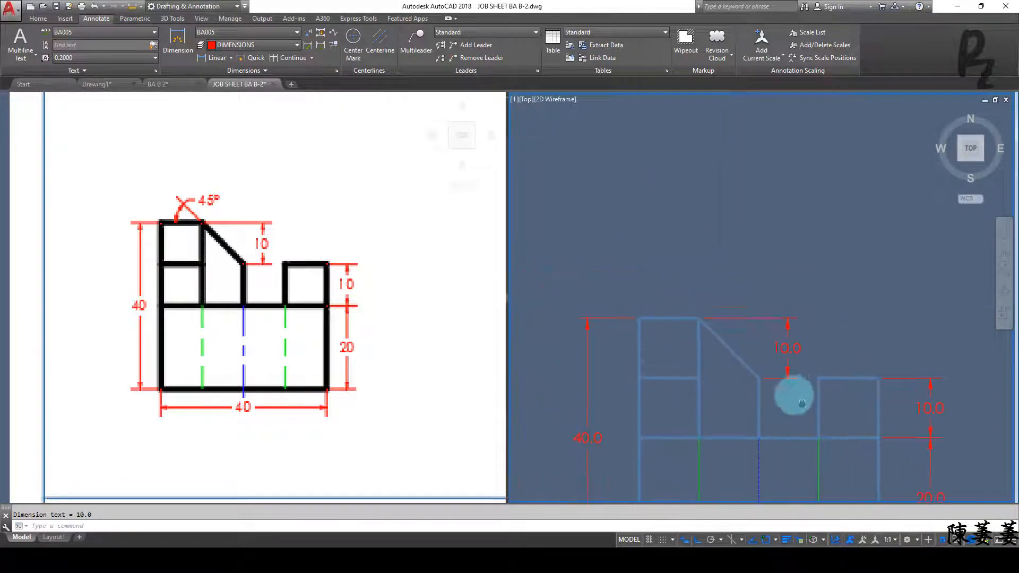
# Step: Add an angular dimension between the left side view's sloped edge and its top edge, above the upper-left square
pyautogui.click(233, 59)
pyautogui.click(250, 106)
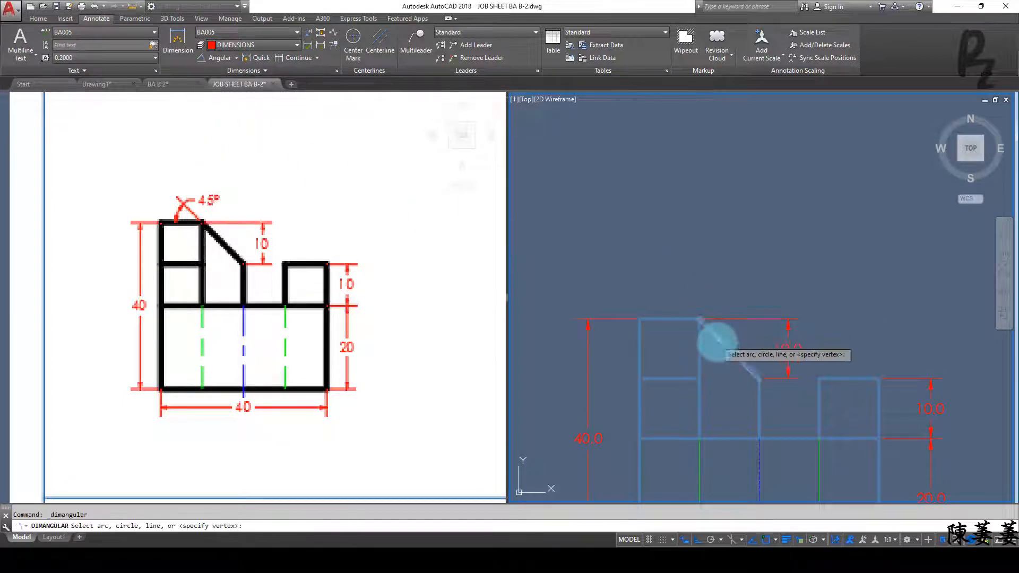
pyautogui.click(684, 319)
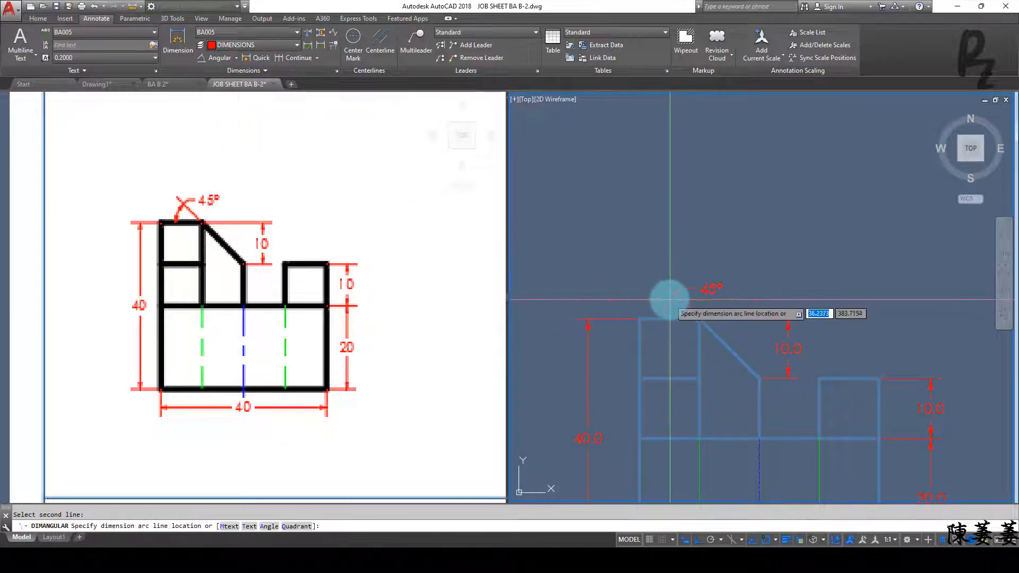
pyautogui.click(668, 298)
pyautogui.scroll(-5, 684, 297)
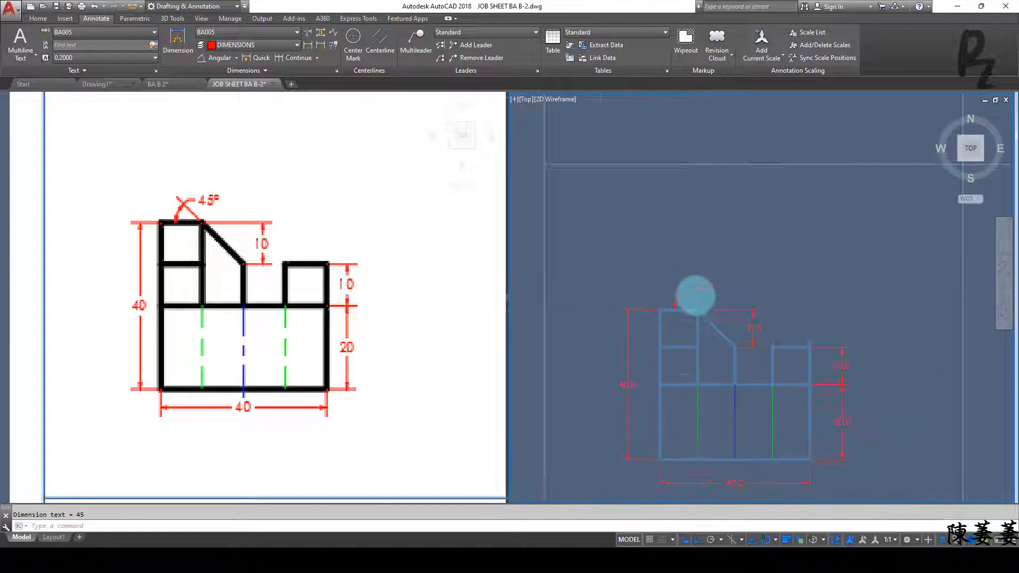
# Step: Add a horizontal linear dimension for the right side view's lower sloped edge, placed above the view
pyautogui.click(366, 355)
pyautogui.scroll(-2, 381, 355)
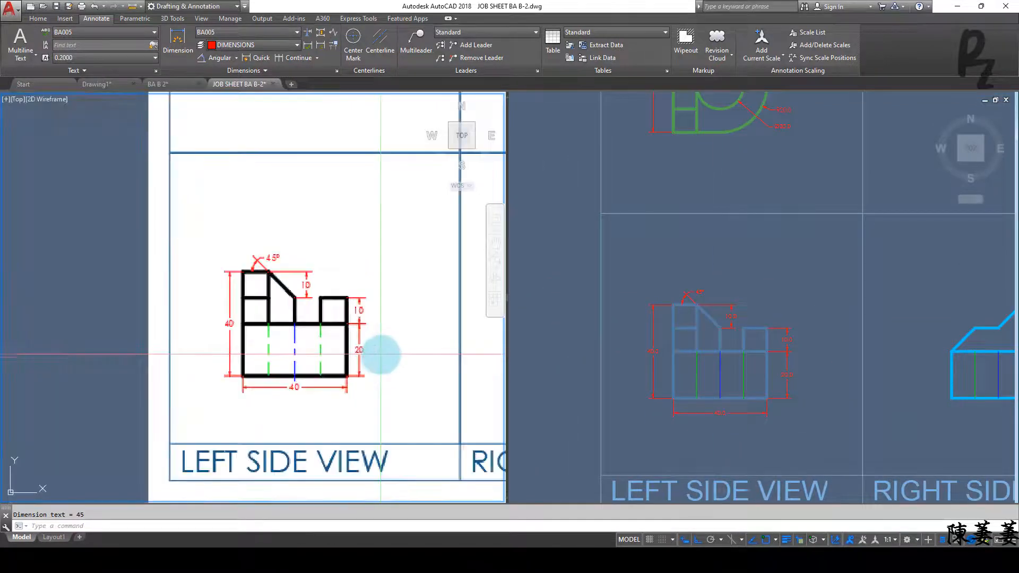
pyautogui.moveTo(402, 364); pyautogui.dragTo(184, 352, button='middle')
pyautogui.moveTo(399, 337); pyautogui.dragTo(333, 341, button='middle')
pyautogui.scroll(4, 333, 342)
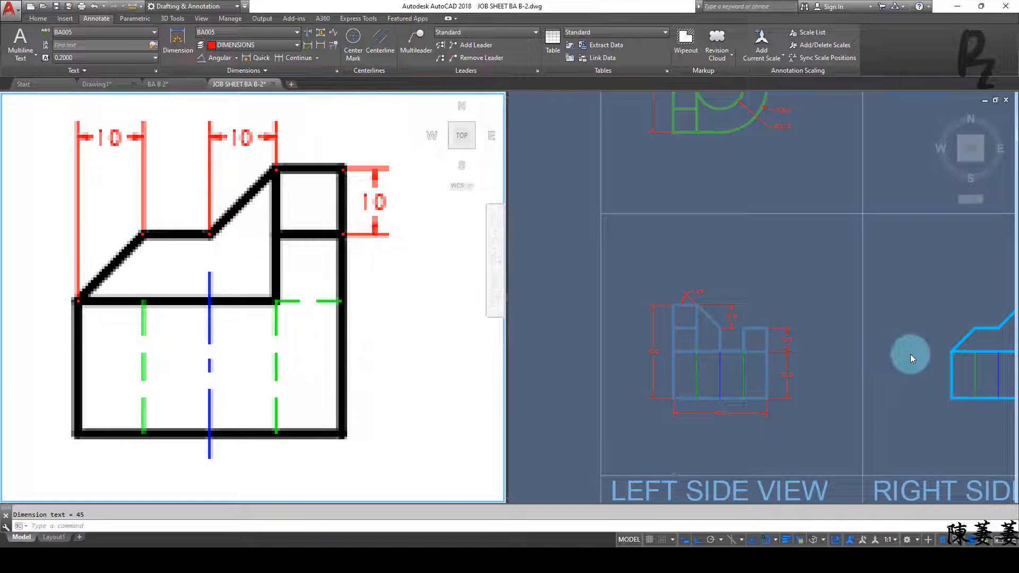
pyautogui.click(898, 366)
pyautogui.moveTo(898, 366); pyautogui.dragTo(651, 323, button='middle')
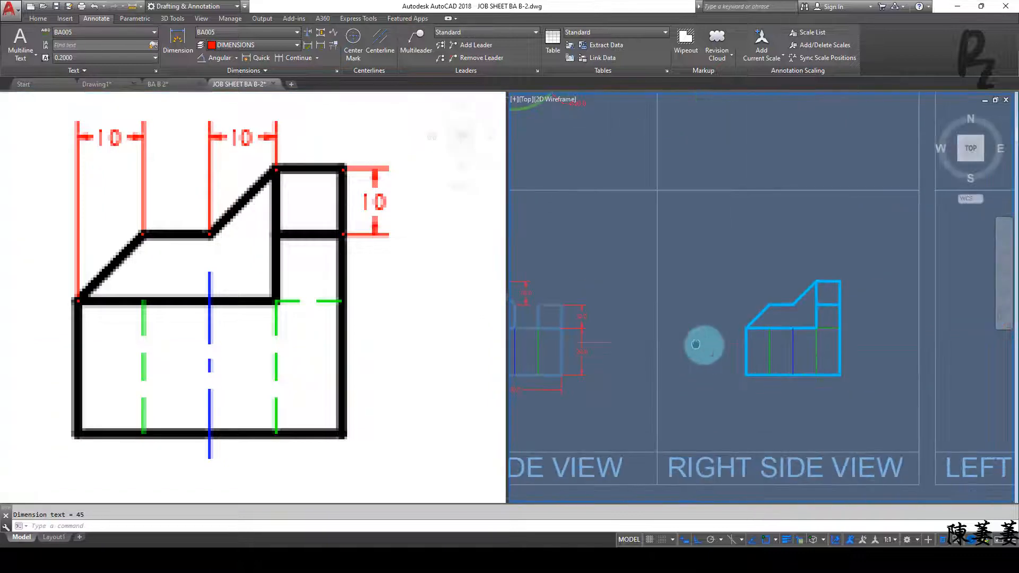
pyautogui.scroll(3, 740, 289)
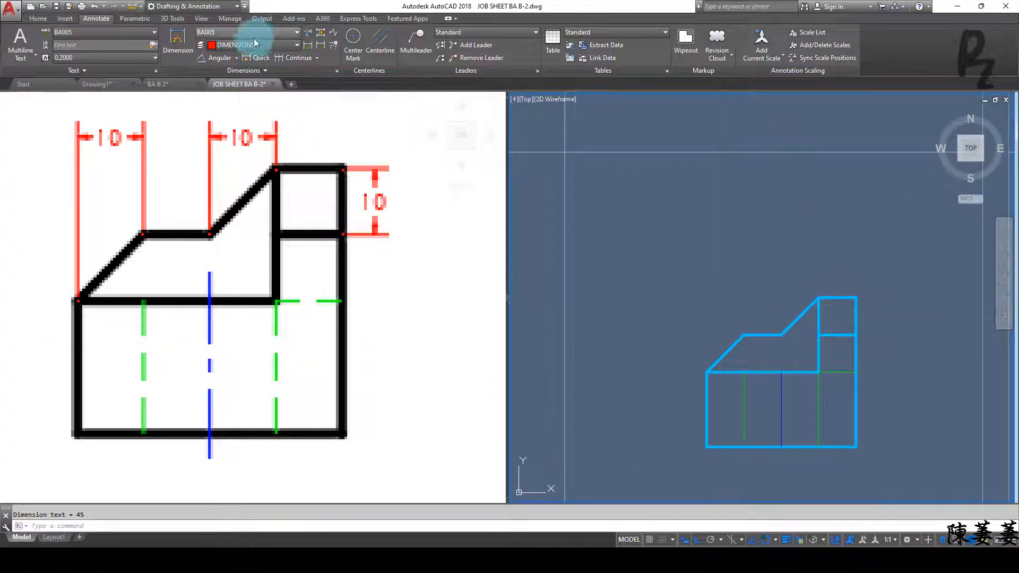
pyautogui.click(237, 58)
pyautogui.click(222, 77)
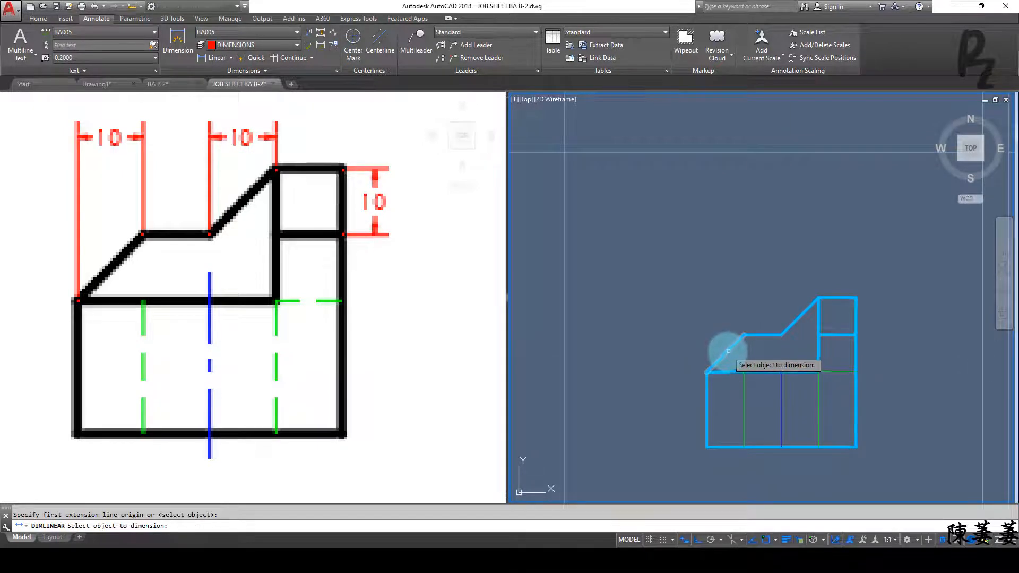
pyautogui.click(728, 351)
pyautogui.scroll(-2, 723, 294)
pyautogui.moveTo(673, 278); pyautogui.dragTo(761, 285, button='middle')
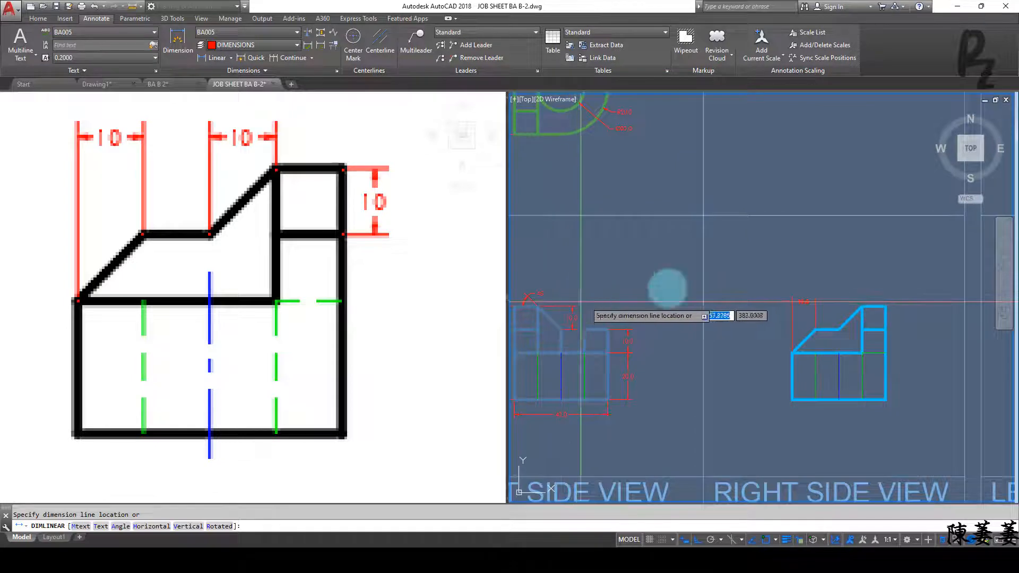
pyautogui.scroll(2, 811, 288)
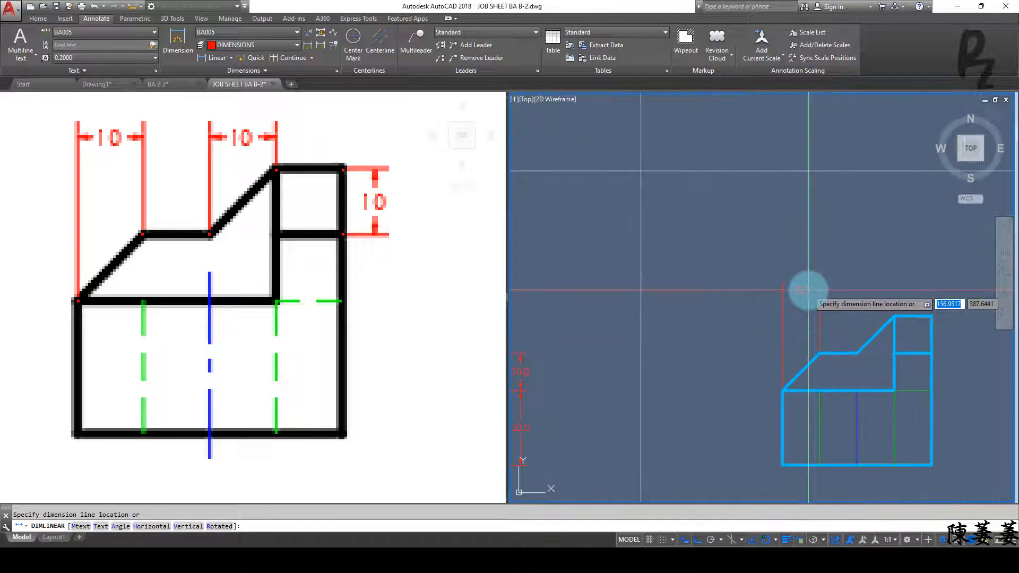
pyautogui.click(802, 289)
# Step: Add a horizontal linear dimension for the right side view's upper sloped edge, in line with the lower slope's dimension
pyautogui.press('Return')
pyautogui.press('Return')
pyautogui.moveTo(876, 318); pyautogui.dragTo(775, 325, button='middle')
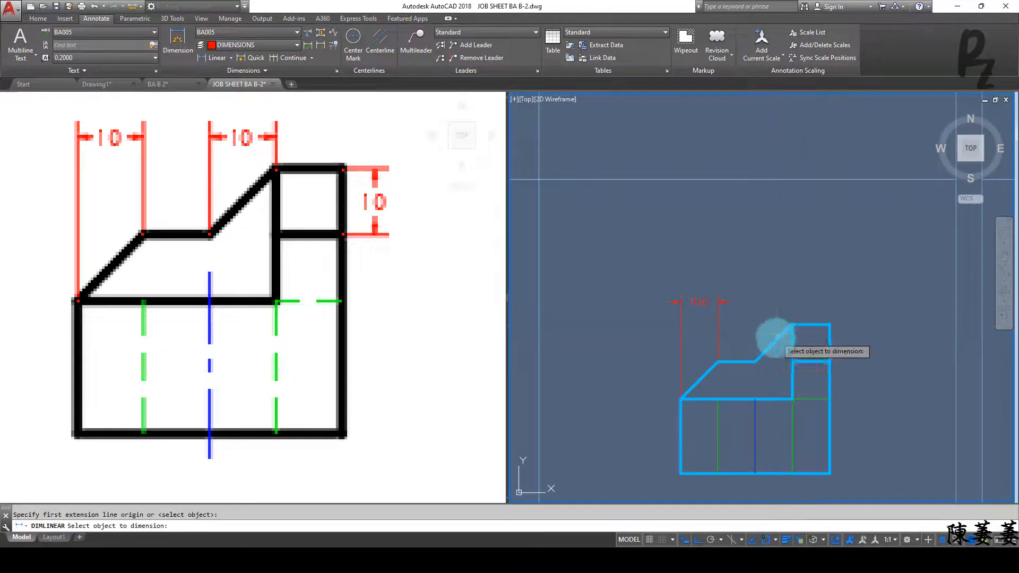
pyautogui.click(777, 341)
pyautogui.scroll(5, 743, 313)
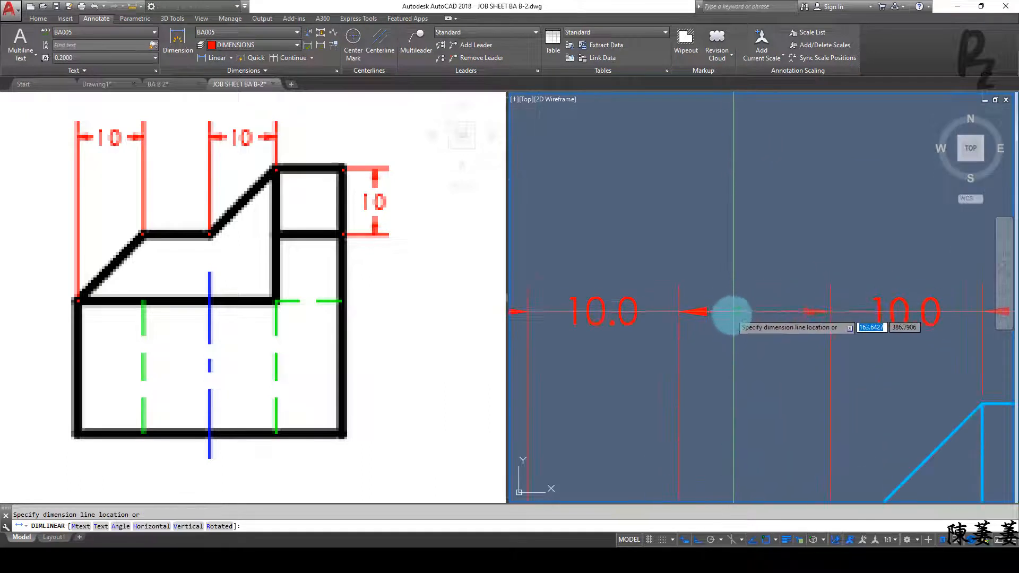
pyautogui.click(733, 312)
# Step: Dimension the height of the right side view's upper-right square to the right of the view, and save the drawing
pyautogui.scroll(-5, 737, 313)
pyautogui.moveTo(826, 337); pyautogui.dragTo(676, 335, button='middle')
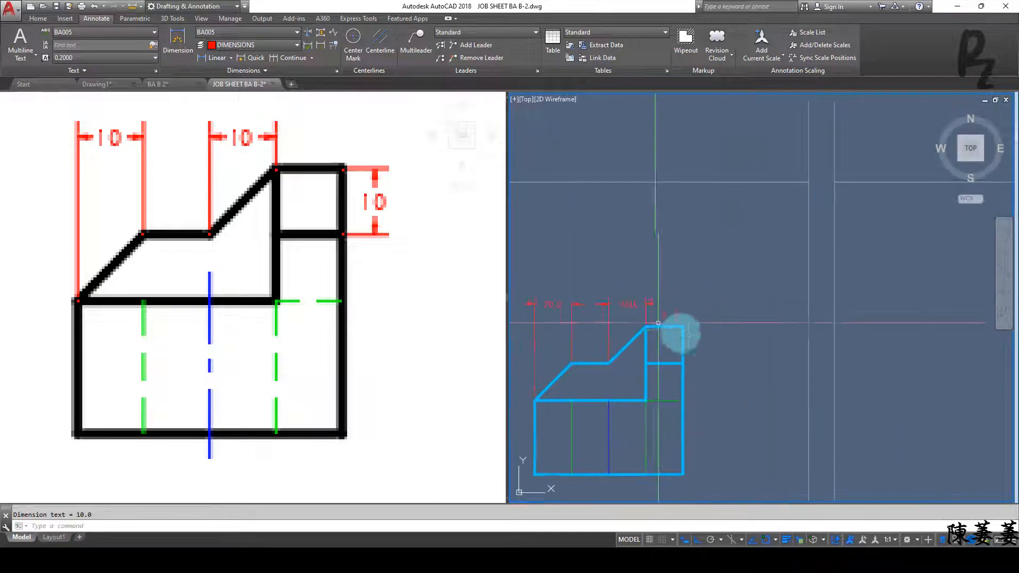
pyautogui.scroll(5, 685, 337)
pyautogui.press('Return')
pyautogui.click(673, 315)
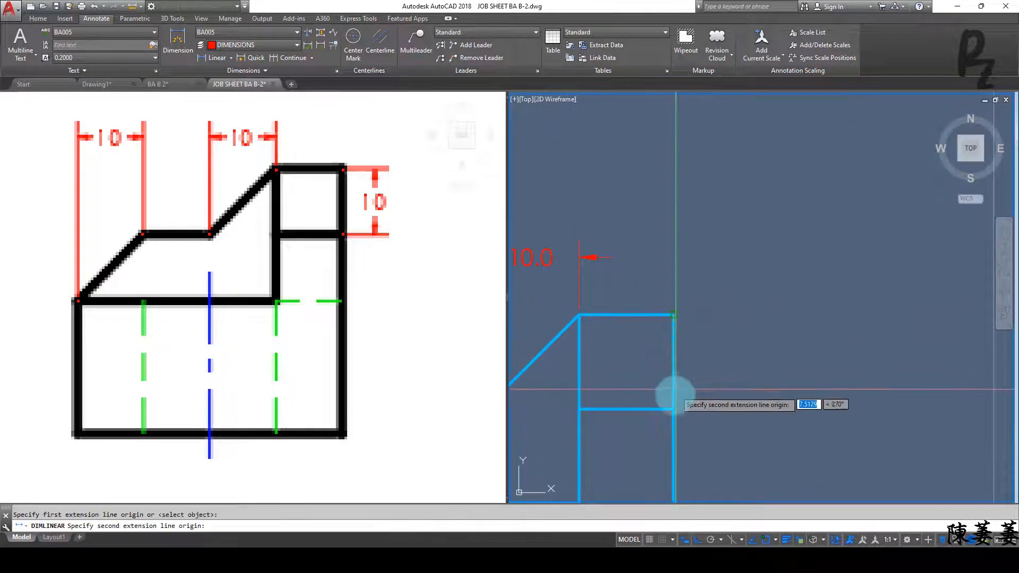
pyautogui.click(673, 406)
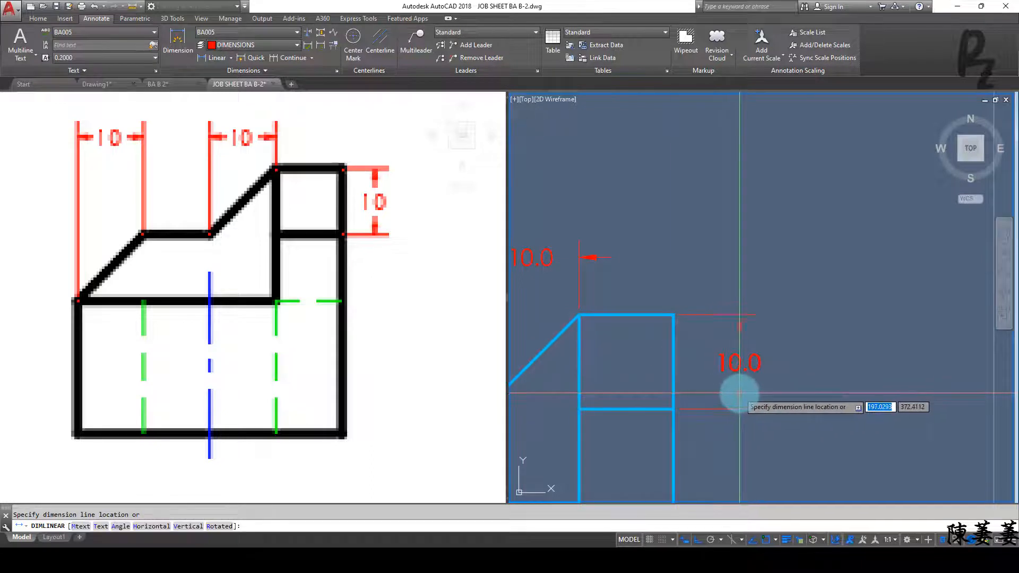
pyautogui.click(739, 393)
pyautogui.scroll(-2, 754, 373)
pyautogui.scroll(-7, 755, 373)
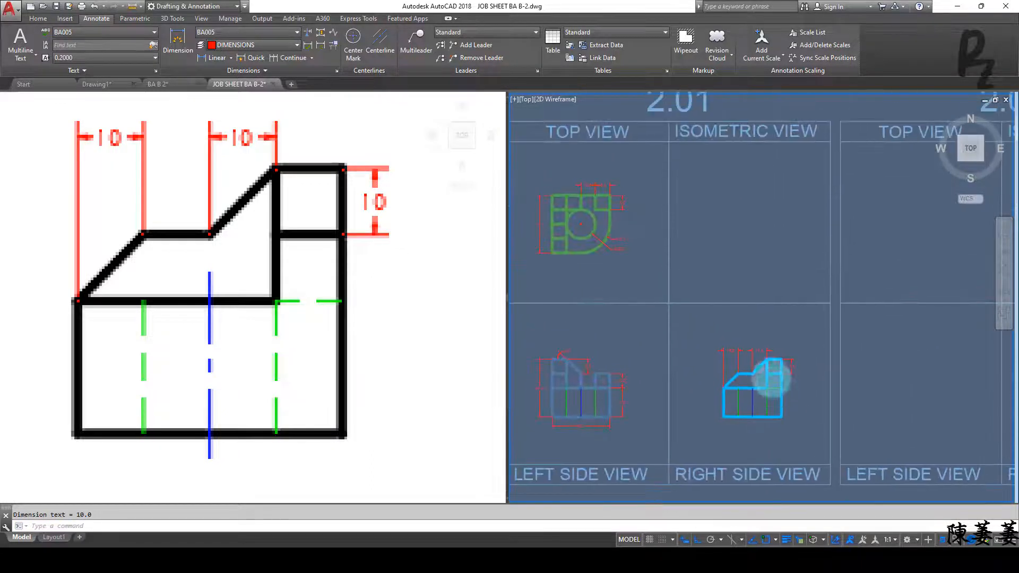
pyautogui.hotkey('ctrl', 's')
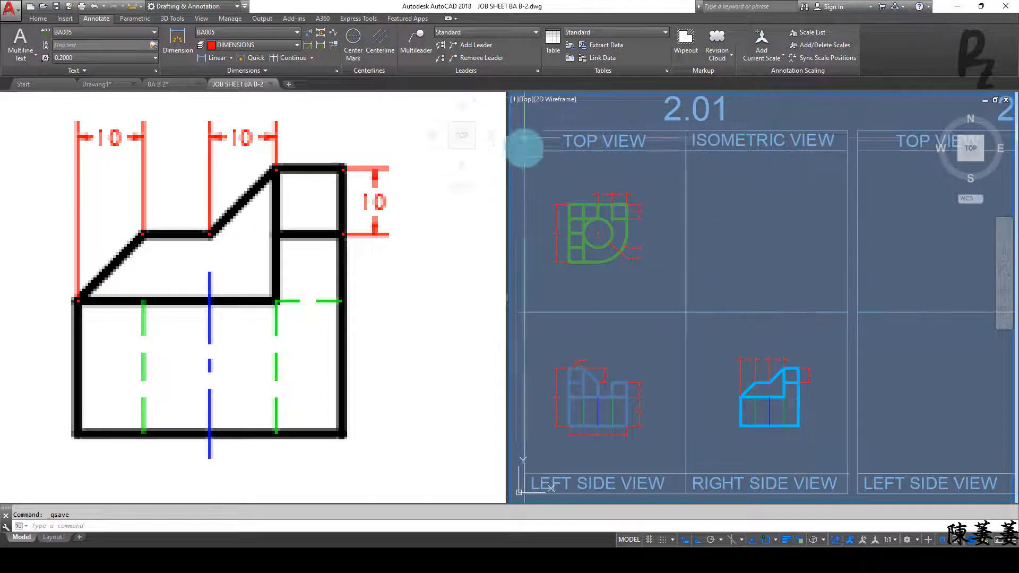
# Step: Make the ISOMETRIC layer current and turn on isometric drafting with the top isoplane
pyautogui.click(42, 19)
pyautogui.click(461, 32)
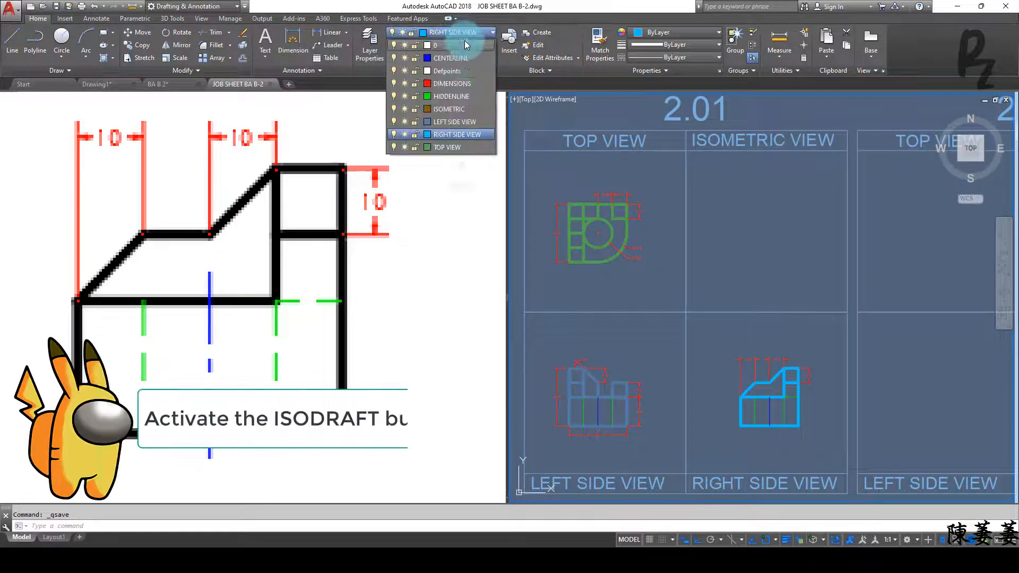
pyautogui.click(447, 109)
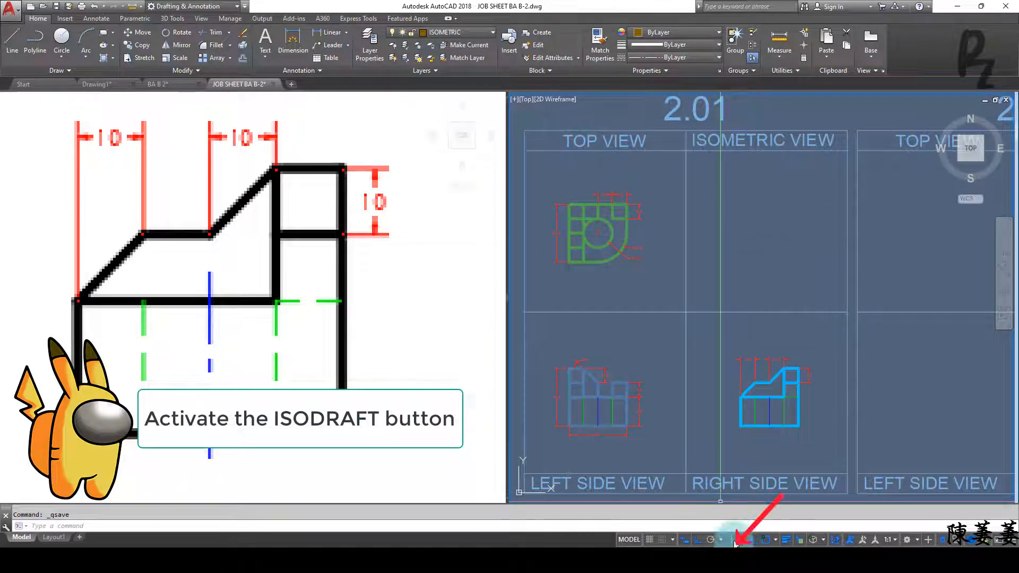
pyautogui.click(330, 325)
pyautogui.scroll(-5, 332, 325)
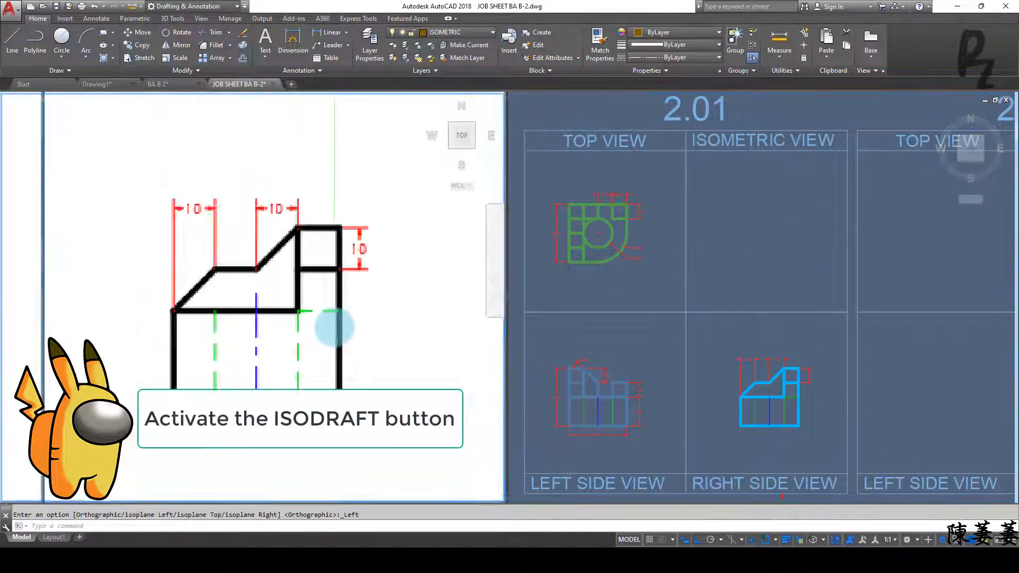
pyautogui.scroll(-2, 332, 325)
pyautogui.scroll(6, 246, 250)
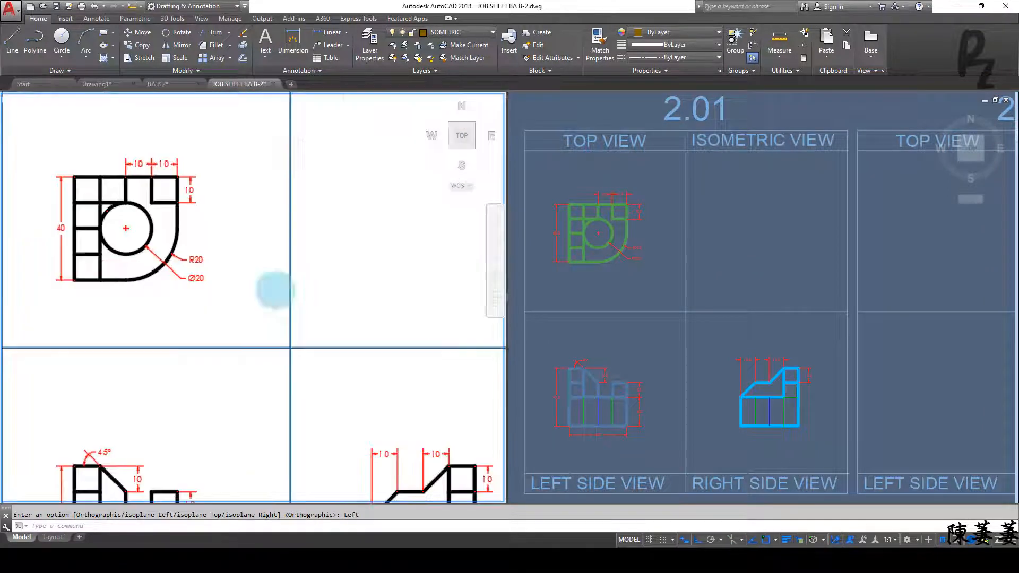
pyautogui.click(679, 270)
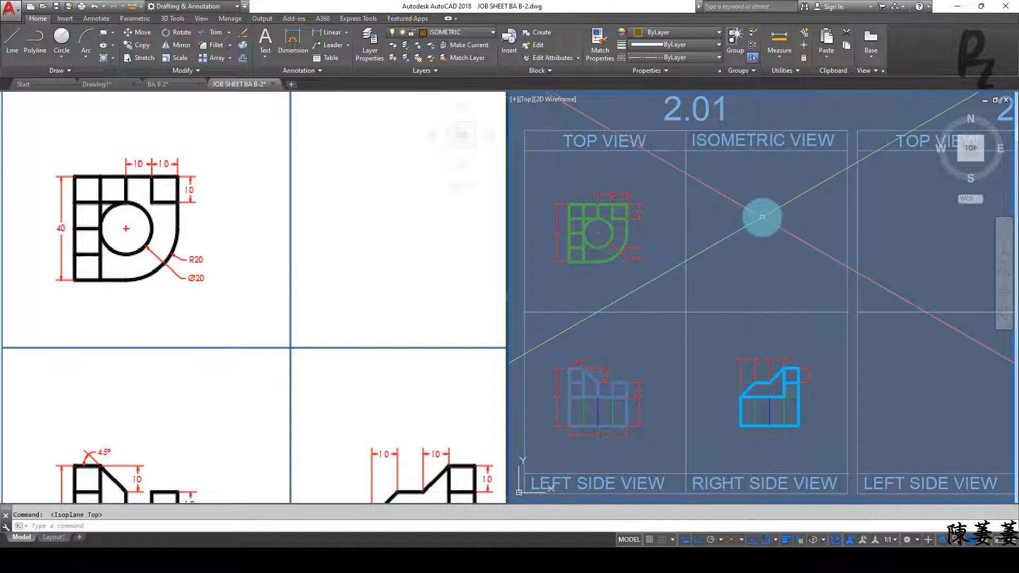
# Step: In the 2.01 isometric view frame, draw two 40-unit isometric lines meeting at the back corner and join their free ends with a horizontal line
pyautogui.scroll(4, 756, 223)
pyautogui.write('L')
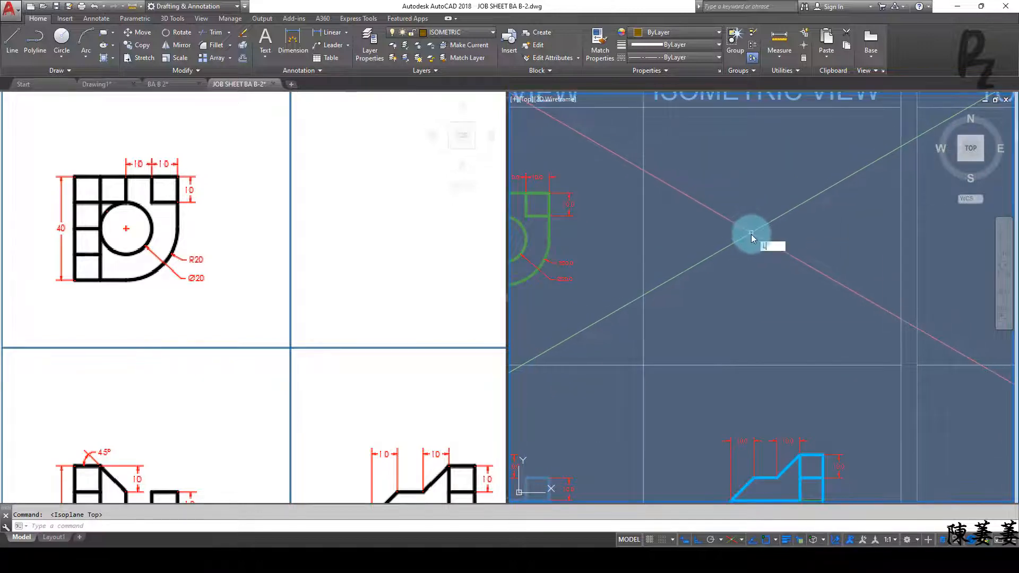
pyautogui.press('Return')
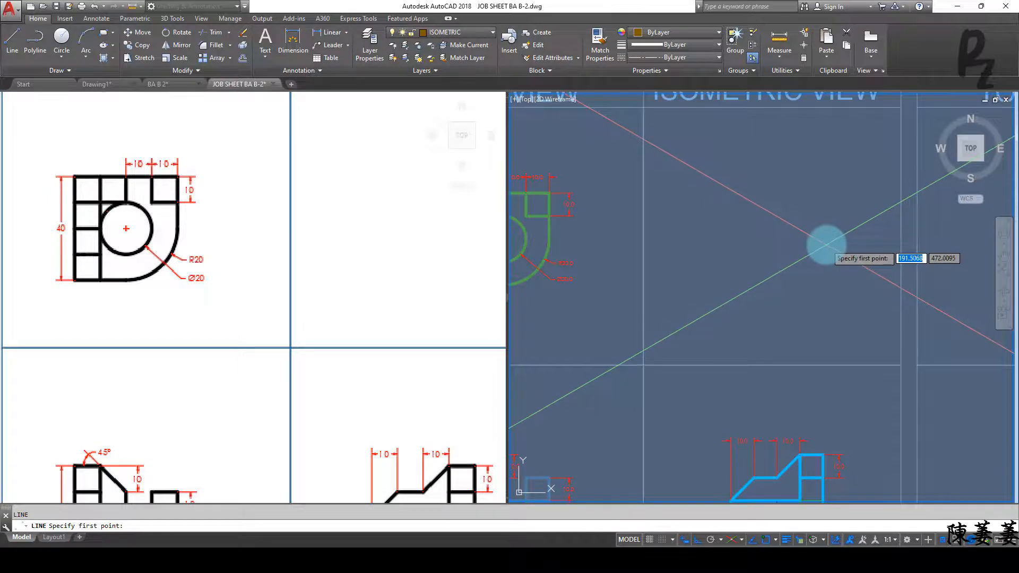
pyautogui.click(826, 245)
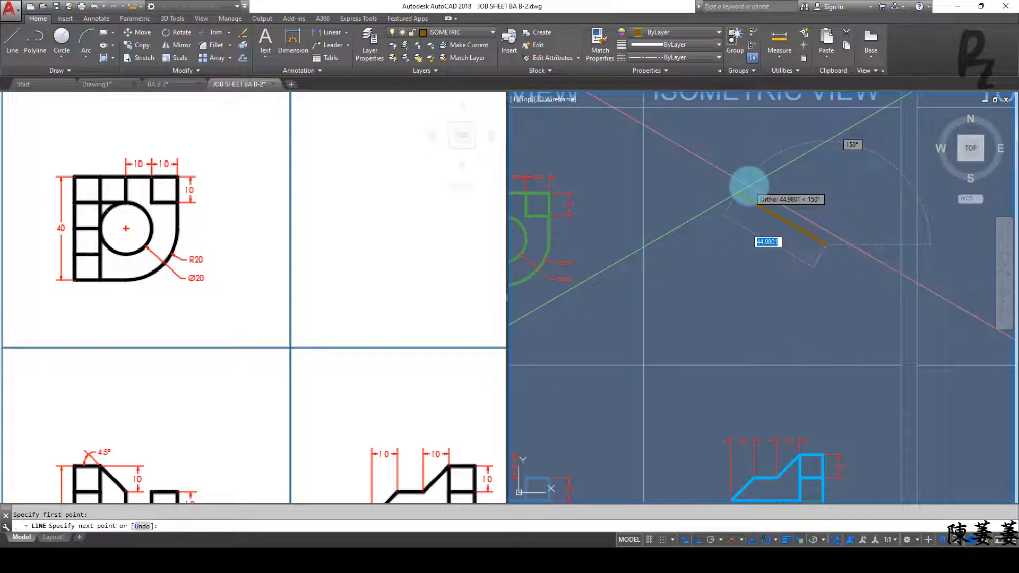
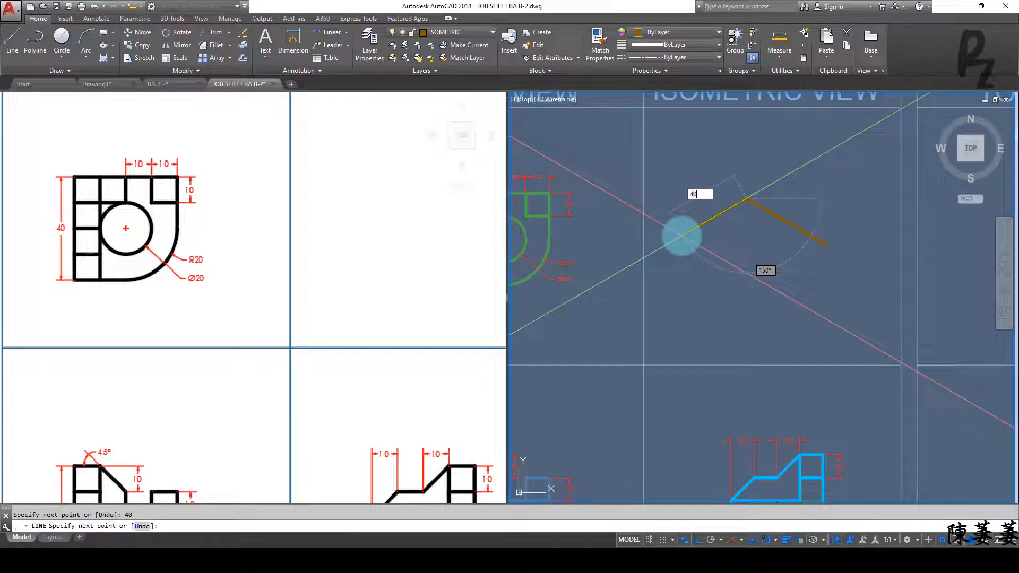
pyautogui.click(667, 245)
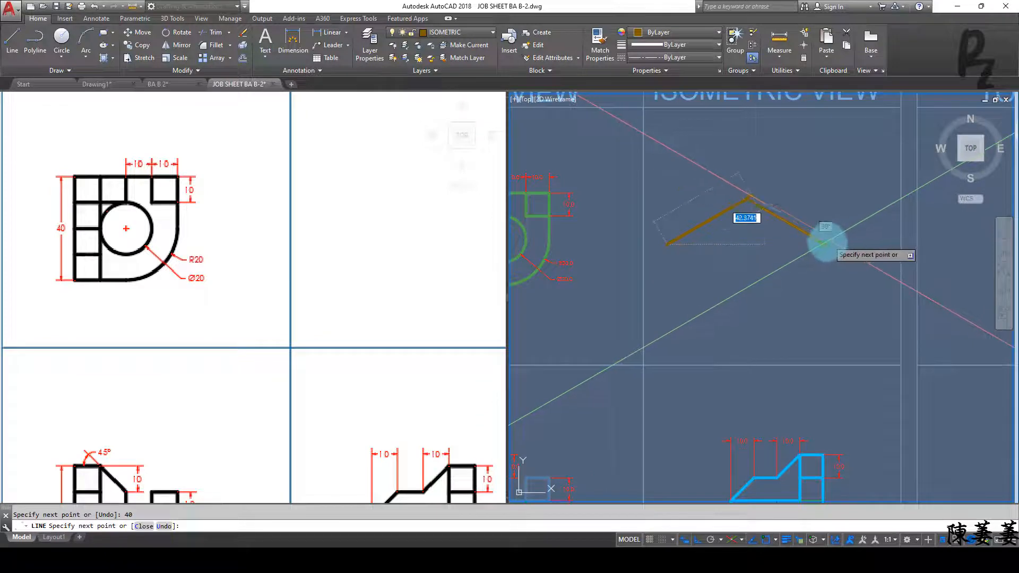
pyautogui.click(826, 244)
pyautogui.press('Escape')
# Step: Try an isocircle centred on the horizontal line's midpoint with its radius reaching the line's right end, and undo it
pyautogui.write('E')
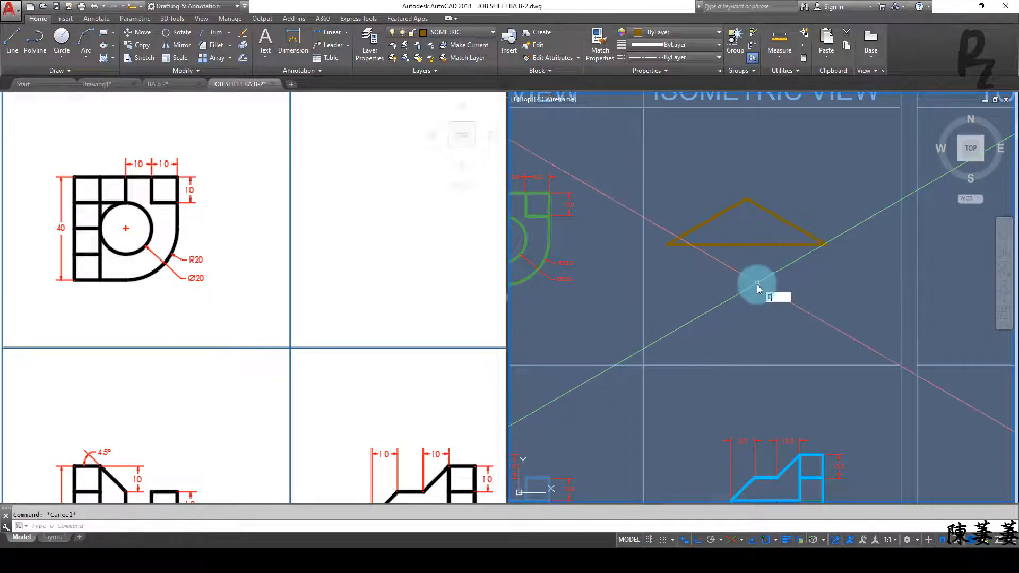
pyautogui.write('L')
pyautogui.press('Return')
pyautogui.write('I')
pyautogui.press('Return')
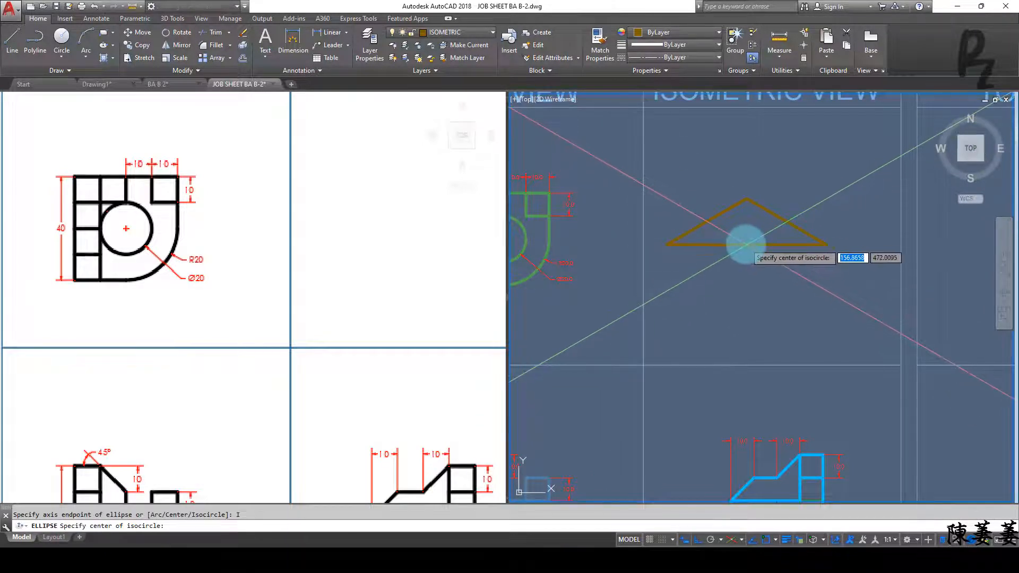
pyautogui.click(745, 244)
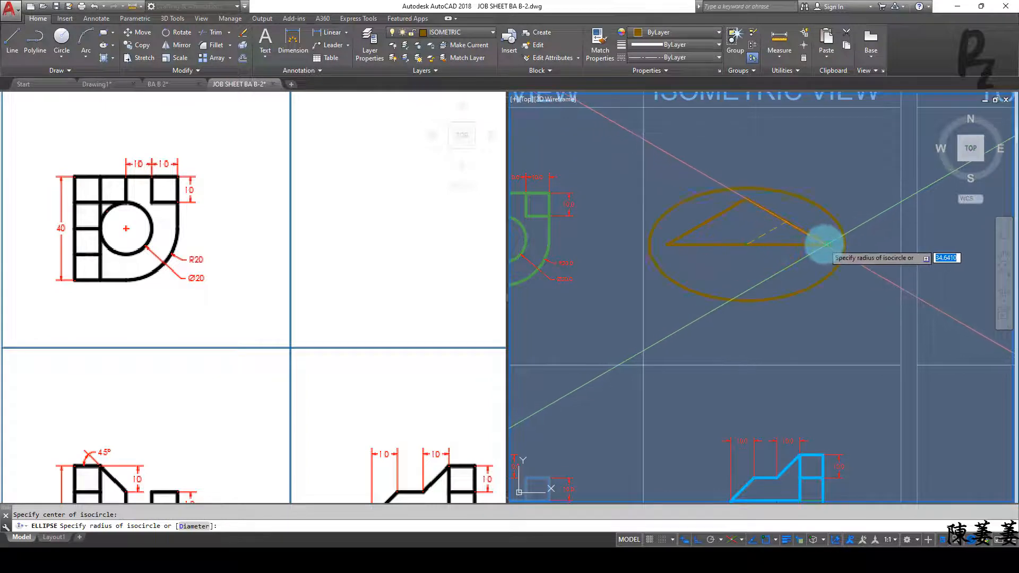
pyautogui.click(824, 244)
pyautogui.hotkey('ctrl', 'z')
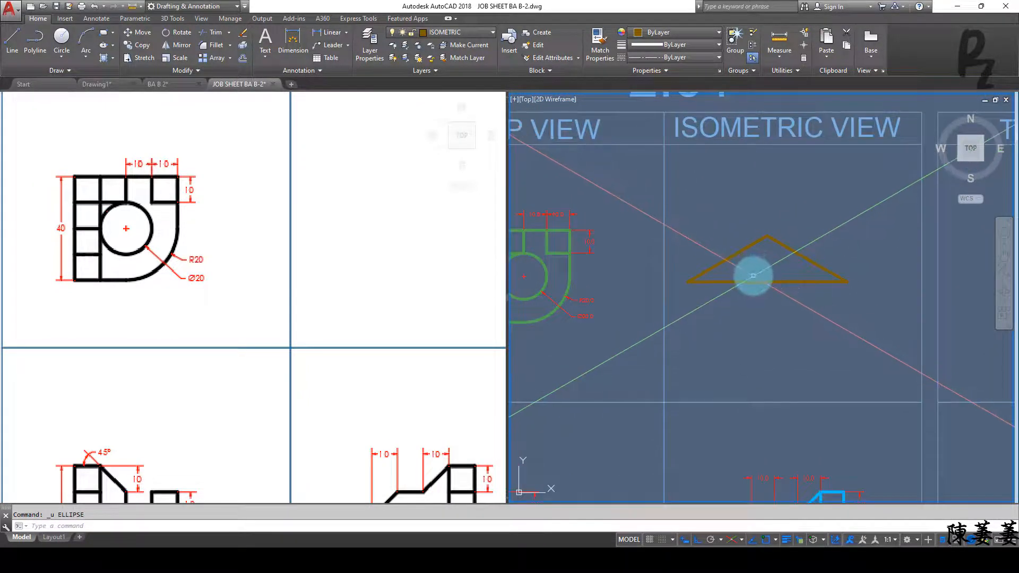
# Step: Draw a top-plane isocircle centred on the horizontal line's midpoint, with its radius reaching the midpoint of the right sloping edge
pyautogui.press('Return')
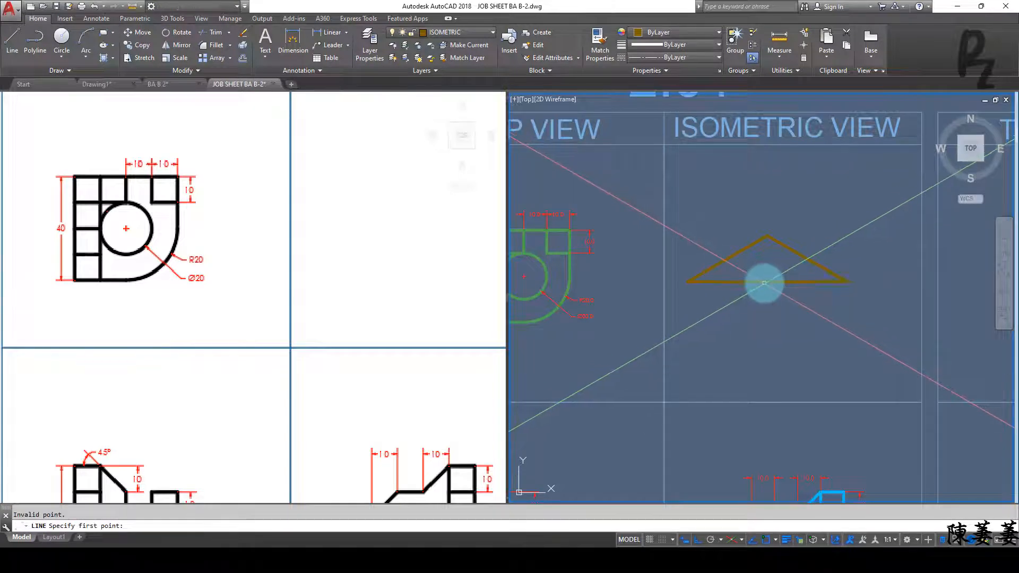
pyautogui.write('L')
pyautogui.press('Return')
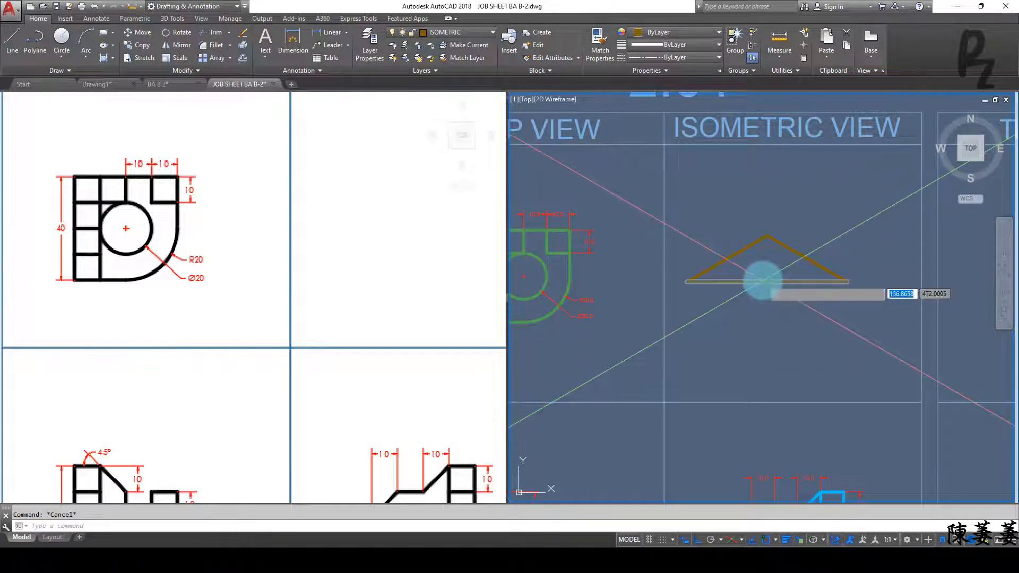
pyautogui.write('i')
pyautogui.press('Return')
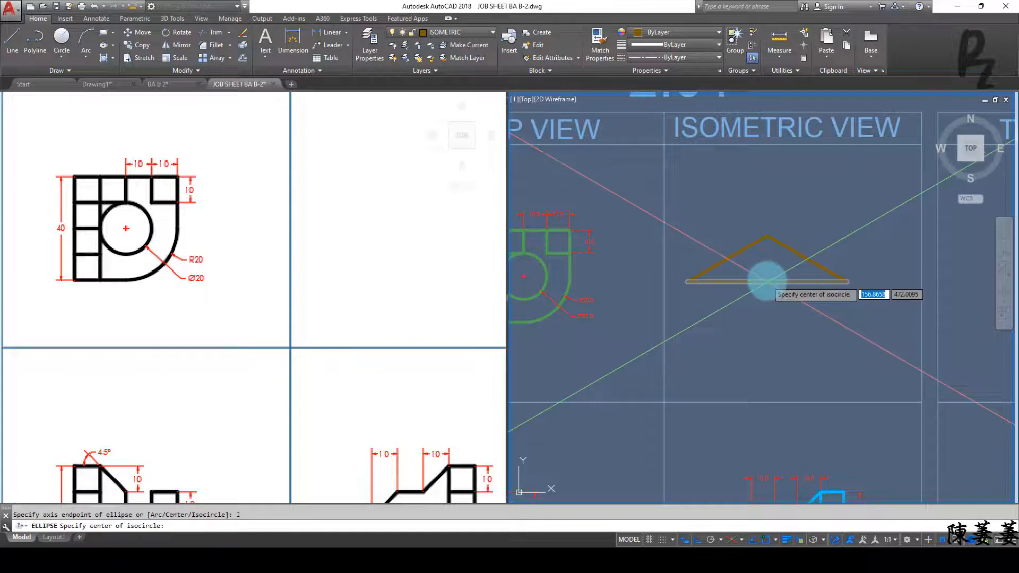
pyautogui.click(766, 282)
pyautogui.click(805, 260)
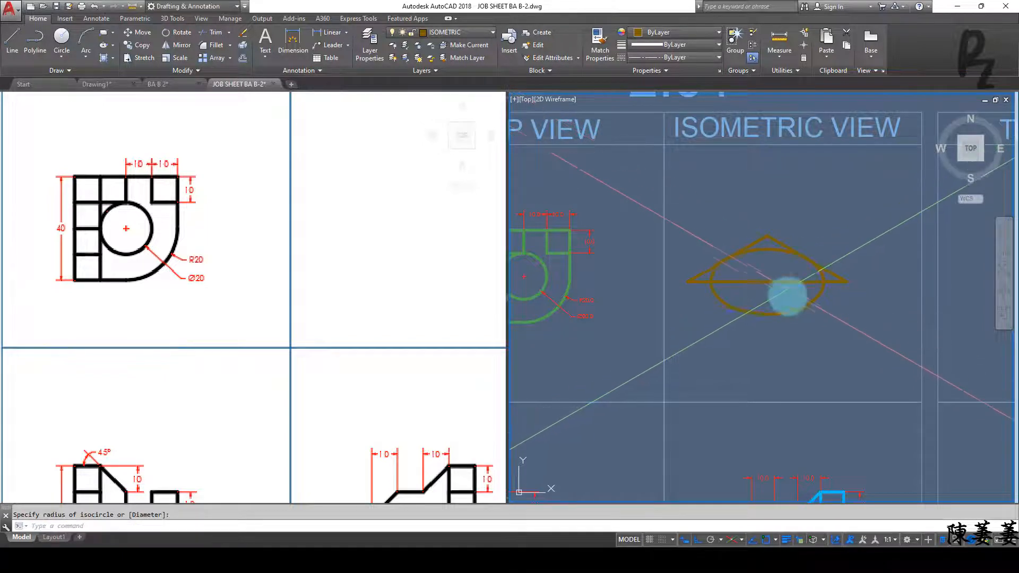
# Step: Draw a concentric top-plane isocircle with a diameter of 20 at the horizontal line's midpoint
pyautogui.scroll(2, 714, 307)
pyautogui.moveTo(758, 308); pyautogui.dragTo(720, 314, button='middle')
pyautogui.write('e')
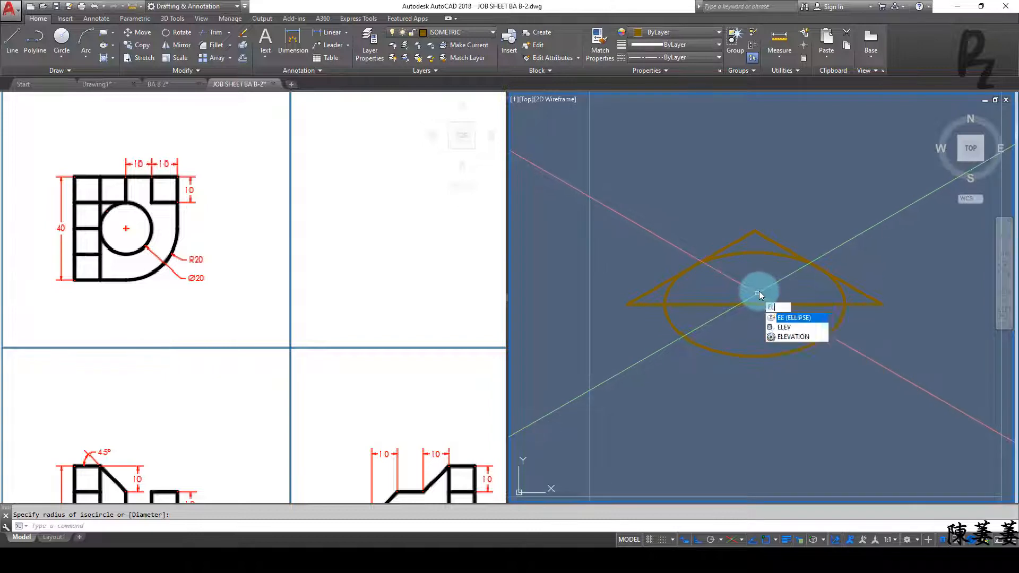
pyautogui.press('Return')
pyautogui.write('i')
pyautogui.press('Return')
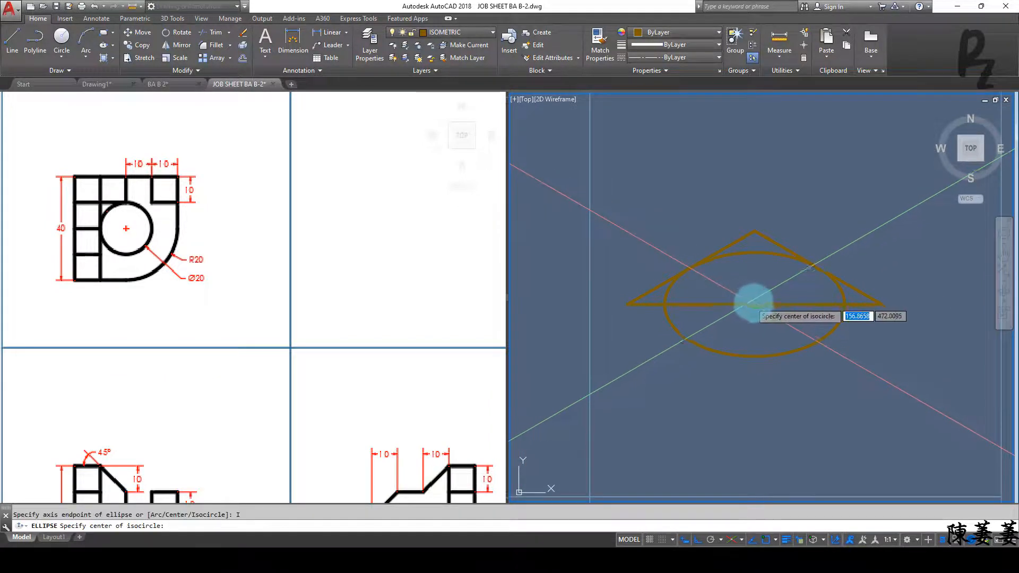
pyautogui.click(752, 302)
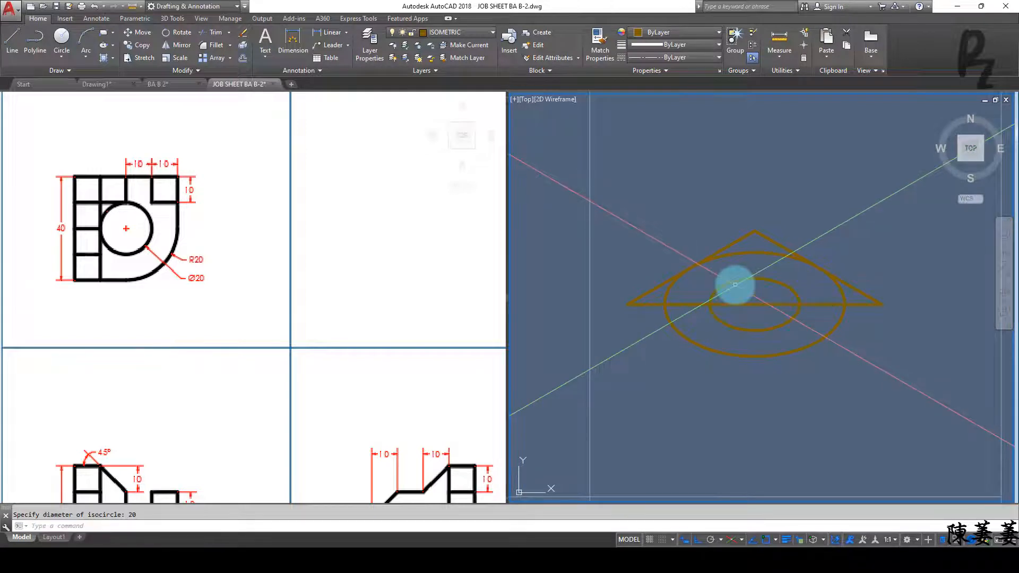
# Step: Draw two isometric lines from the horizontal line's ends, tangent to the large isocircle and crossing each other below it
pyautogui.press('Escape')
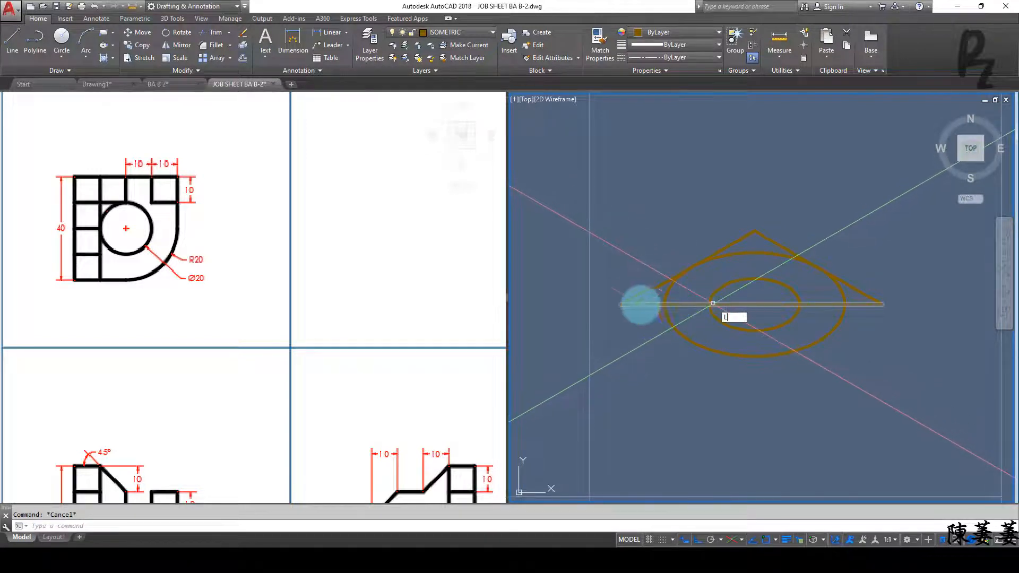
pyautogui.press('Return')
pyautogui.click(626, 303)
pyautogui.click(766, 405)
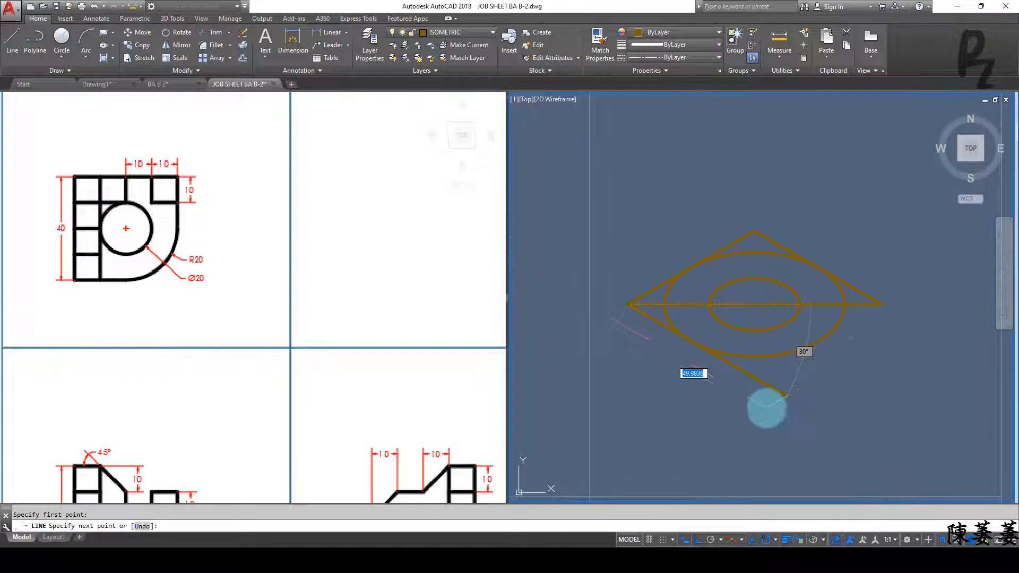
pyautogui.press('Return')
pyautogui.press('Return')
pyautogui.click(881, 304)
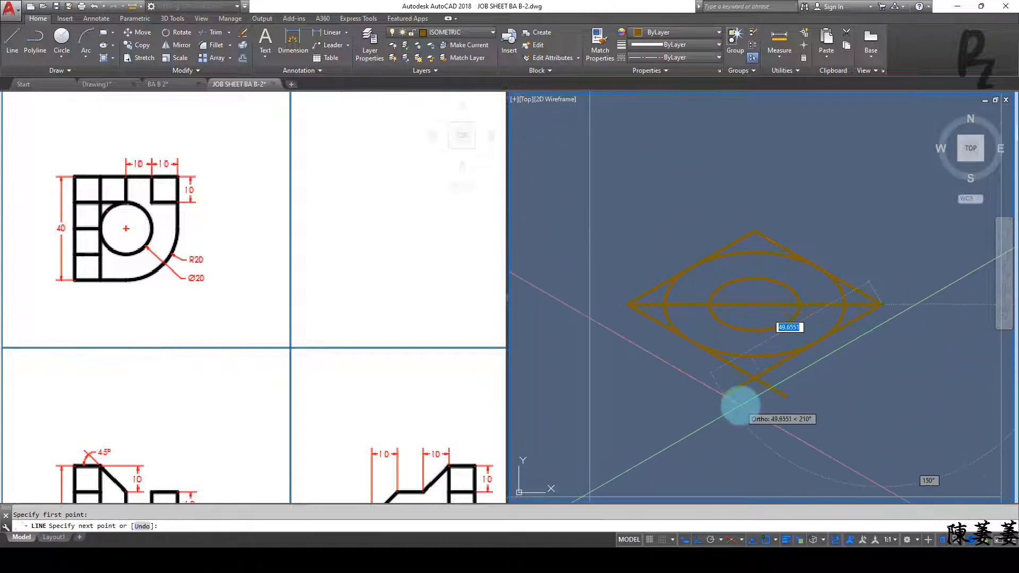
pyautogui.click(733, 405)
pyautogui.press('Escape')
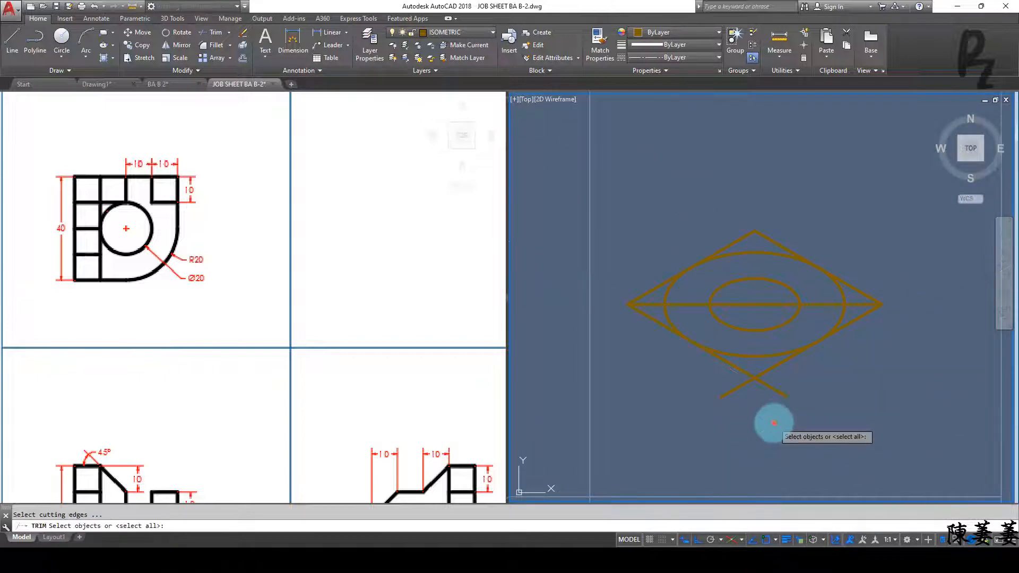
# Step: Trim both lower isometric lines where they touch the large isocircle and delete the leftover crossing pieces below it
pyautogui.rightClick(773, 423)
pyautogui.click(818, 423)
pyautogui.click(700, 366)
pyautogui.press('Escape')
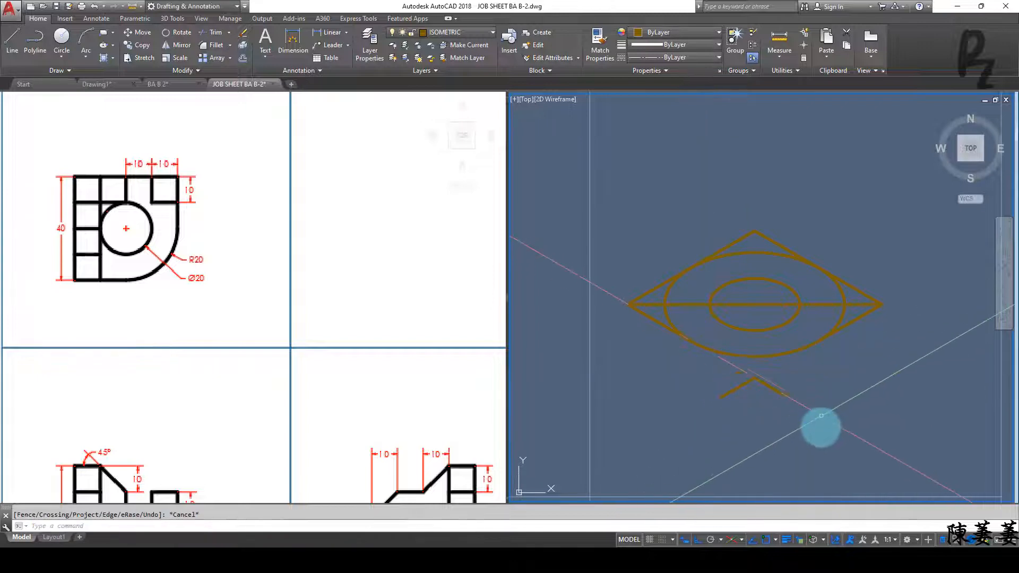
pyautogui.click(820, 416)
pyautogui.click(673, 374)
pyautogui.press('Delete')
# Step: Trim away the large isocircle's upper arc between the two short front lines, and delete the horizontal construction line
pyautogui.moveTo(656, 365); pyautogui.dragTo(650, 383, button='middle')
pyautogui.write('tr')
pyautogui.press('Return')
pyautogui.click(641, 335)
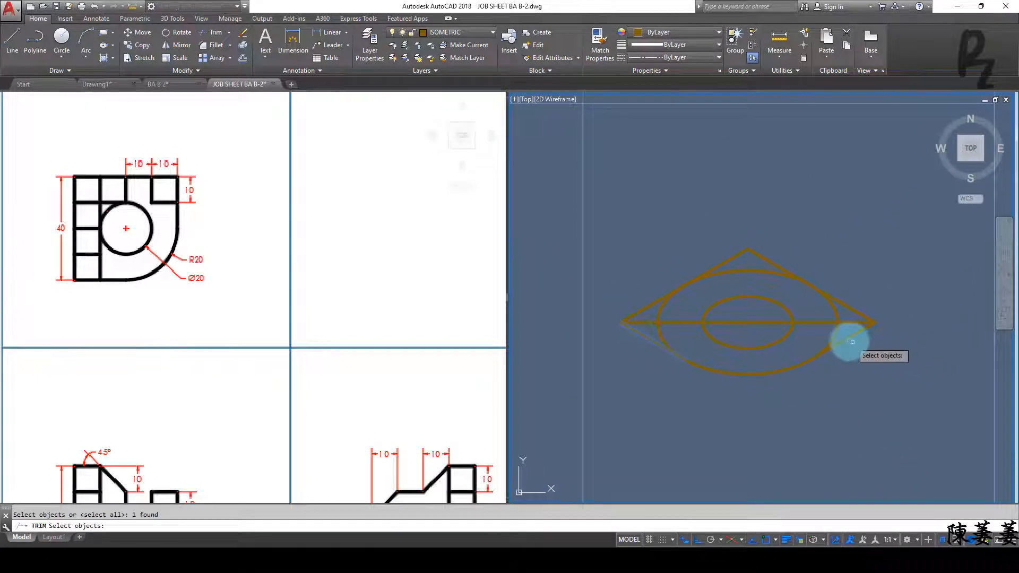
pyautogui.rightClick(836, 334)
pyautogui.click(836, 332)
pyautogui.press('Escape')
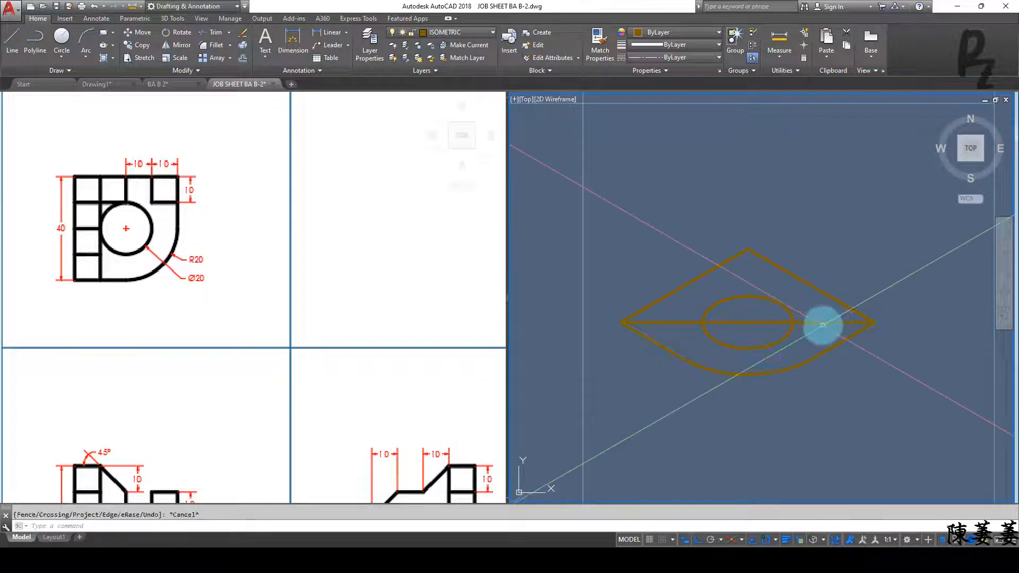
pyautogui.click(827, 334)
pyautogui.click(814, 307)
pyautogui.press('Delete')
# Step: Copy the two short front edges and the front arc 20 units straight down to form the base's lower outline
pyautogui.scroll(-4, 819, 325)
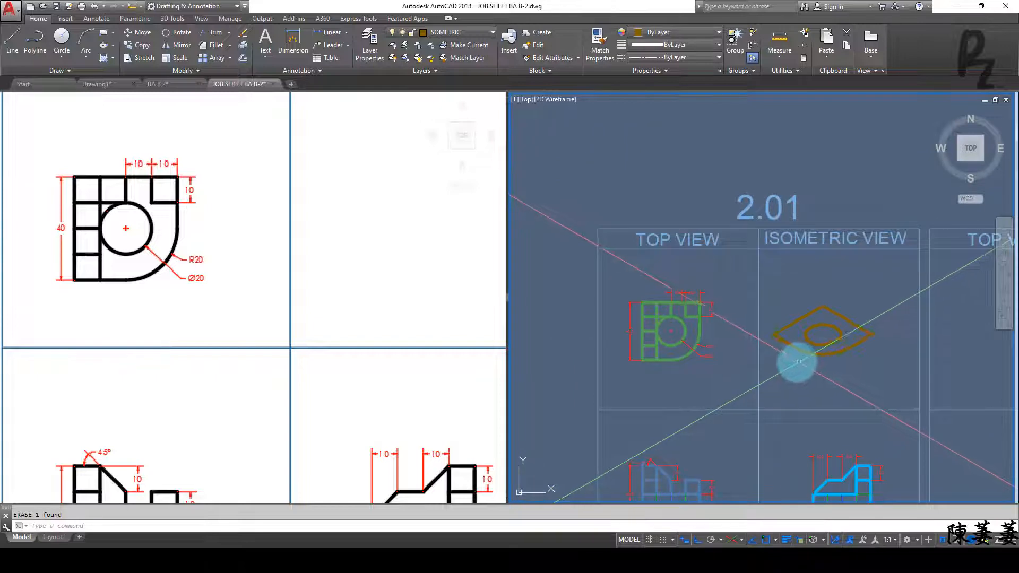
pyautogui.scroll(5, 799, 361)
pyautogui.click(319, 372)
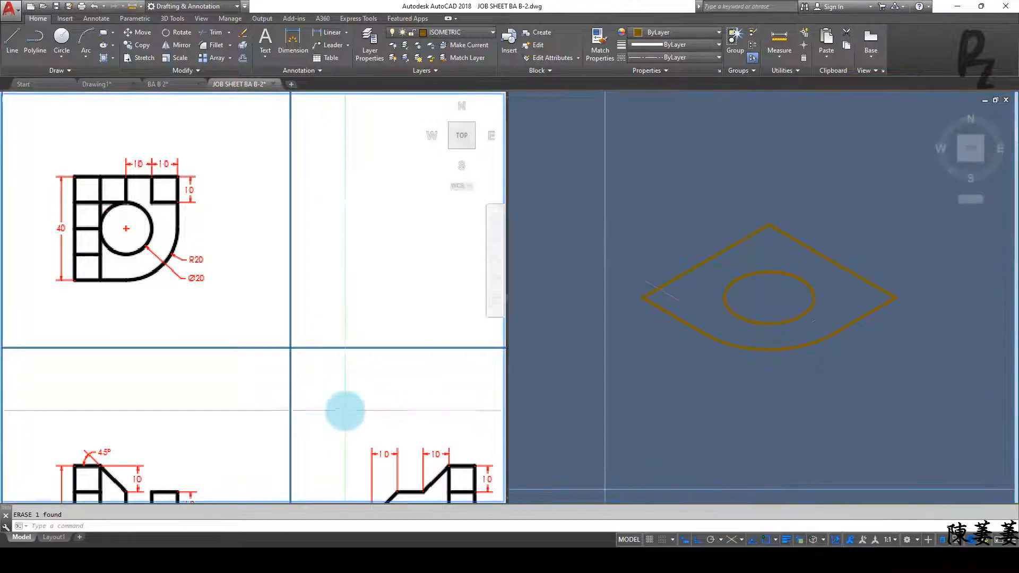
pyautogui.moveTo(345, 410)
pyautogui.mouseDown(button='middle')
pyautogui.moveTo(332, 276)
pyautogui.moveTo(340, 302)
pyautogui.mouseUp(button='middle')
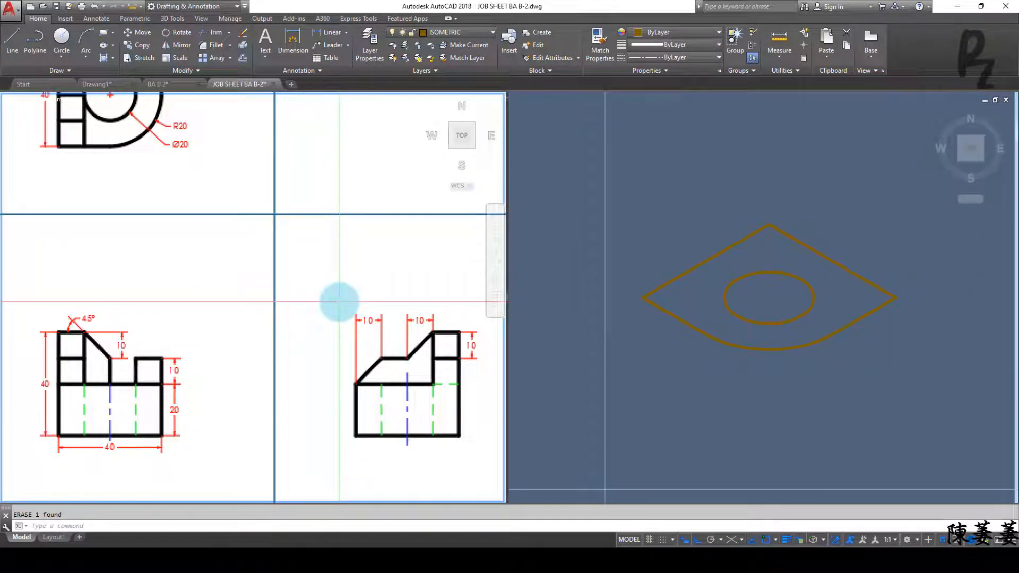
pyautogui.click(751, 290)
pyautogui.click(661, 308)
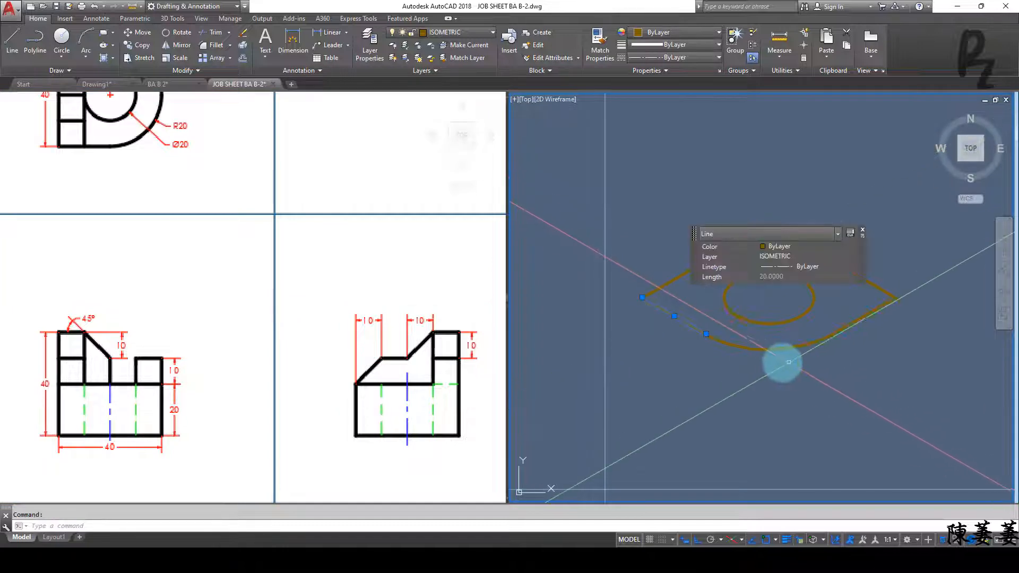
pyautogui.click(757, 347)
pyautogui.click(735, 368)
pyautogui.click(818, 371)
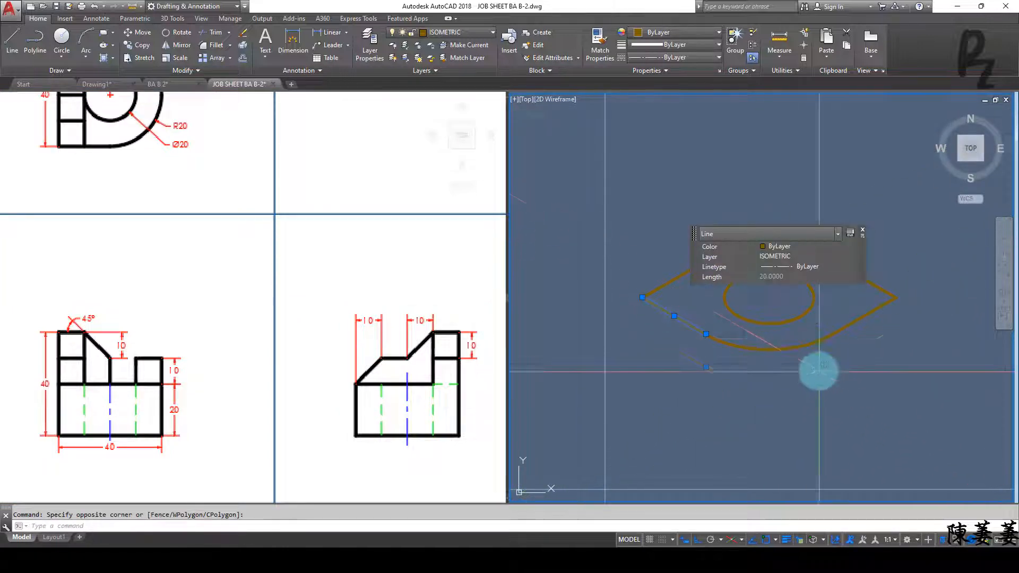
pyautogui.click(789, 344)
pyautogui.click(845, 339)
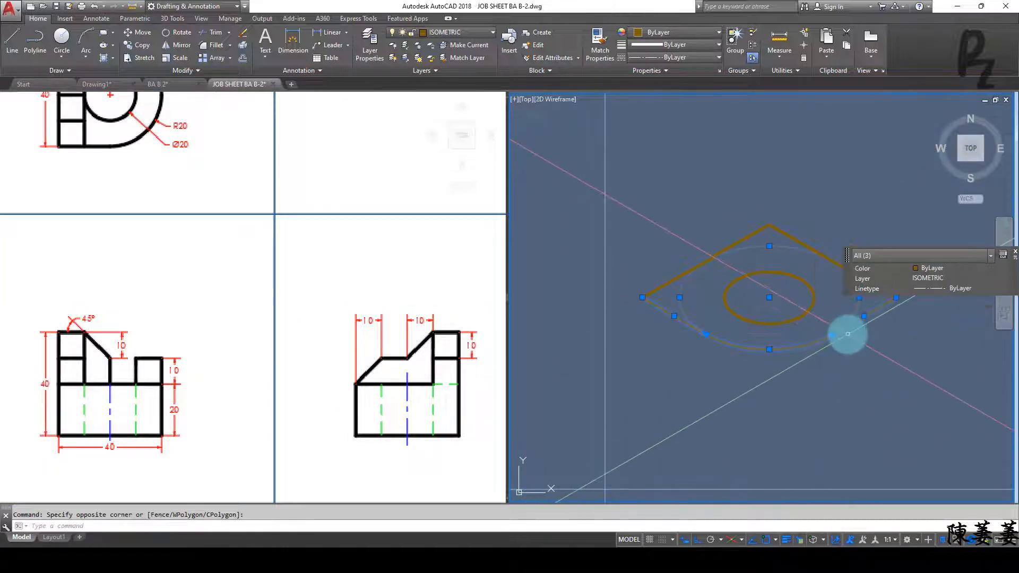
pyautogui.write('CO')
pyautogui.press('Return')
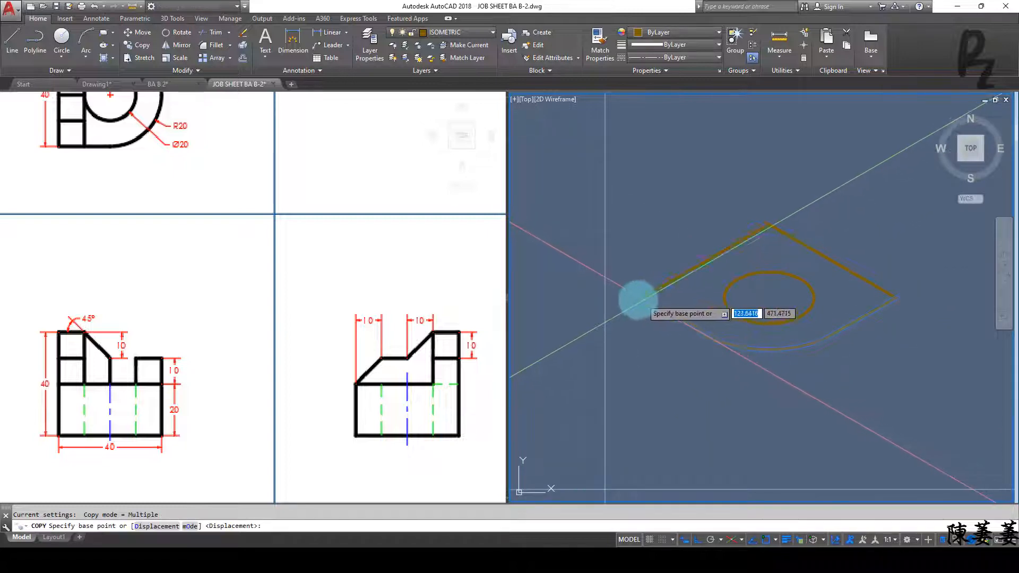
pyautogui.press('F5')
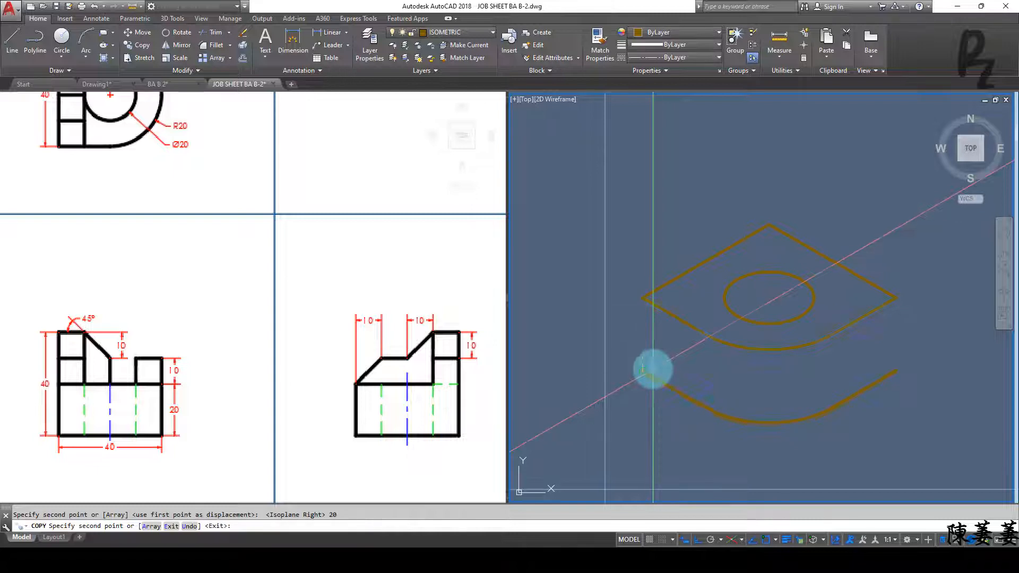
pyautogui.press('Escape')
# Step: Join the base's upper and lower outlines with vertical lines at the left and right corners
pyautogui.press('Return')
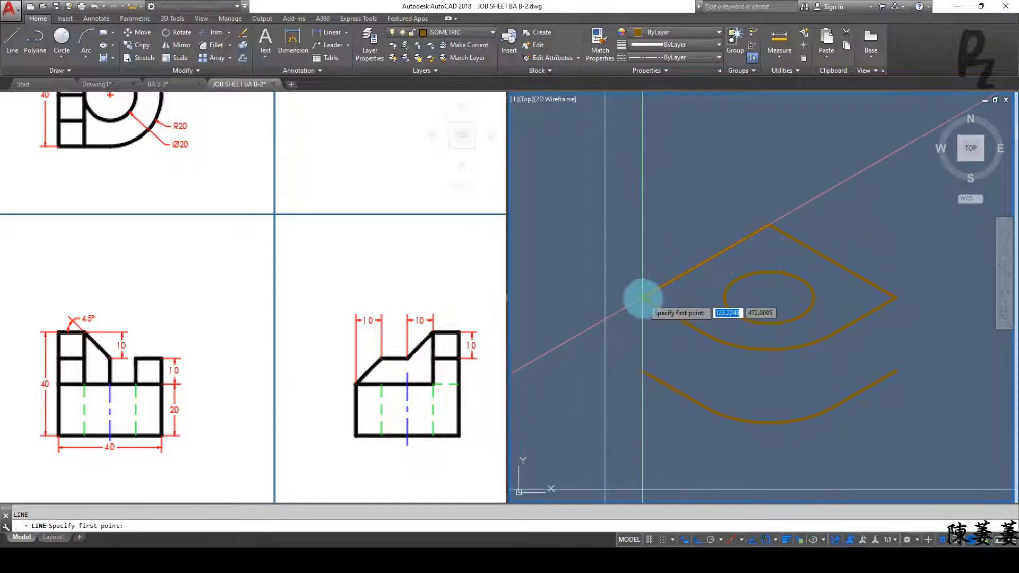
pyautogui.click(643, 298)
pyautogui.click(643, 371)
pyautogui.press('Return')
pyautogui.rightClick(901, 297)
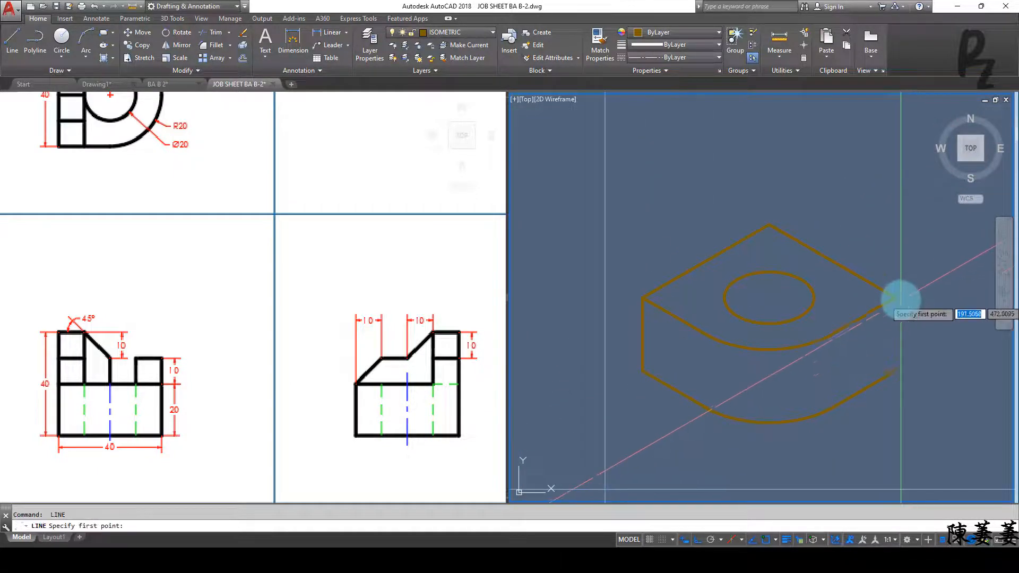
pyautogui.click(897, 298)
pyautogui.click(897, 371)
pyautogui.press('Escape')
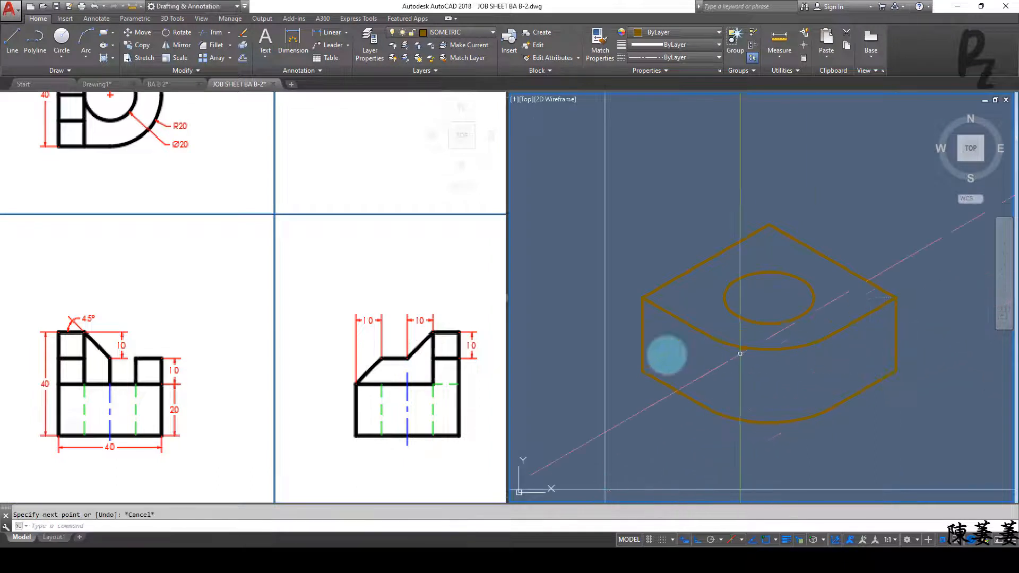
# Step: From the base's right corner, outline the small block's face with 10-unit lines going up, down-left along the isometric axis and vertically down
pyautogui.click(339, 268)
pyautogui.moveTo(345, 259); pyautogui.dragTo(362, 369, button='middle')
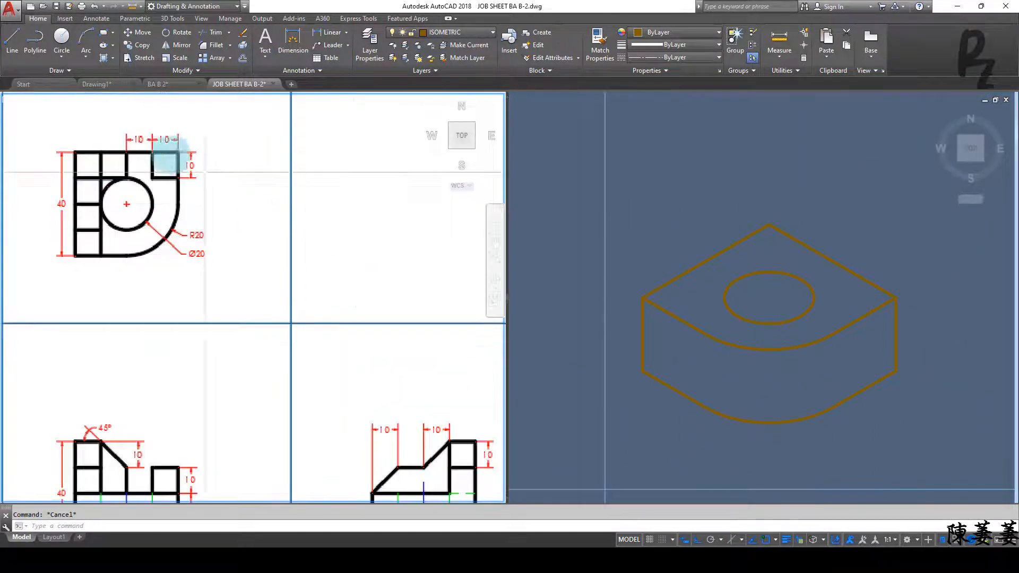
pyautogui.click(903, 278)
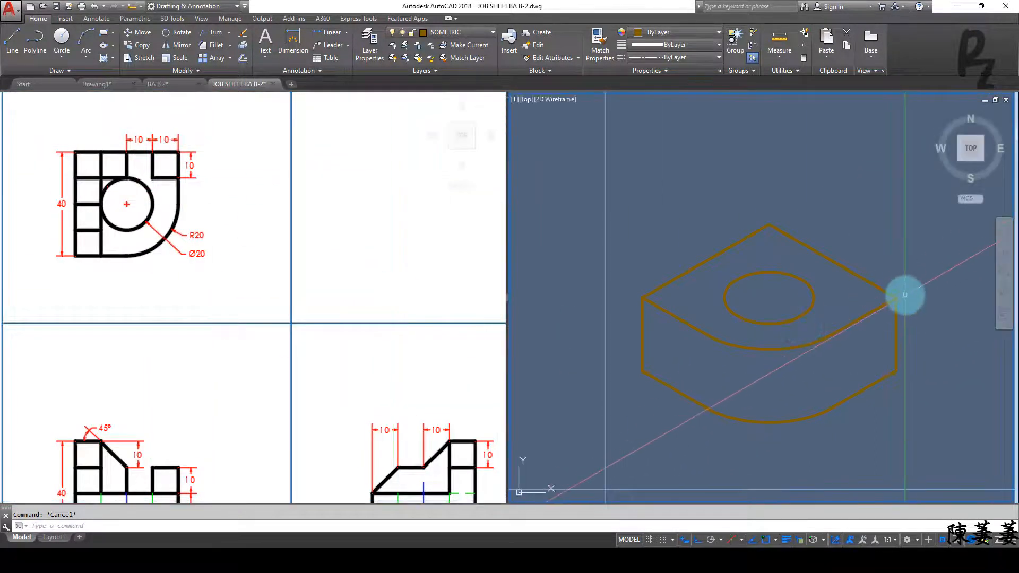
pyautogui.write('l')
pyautogui.press('Return')
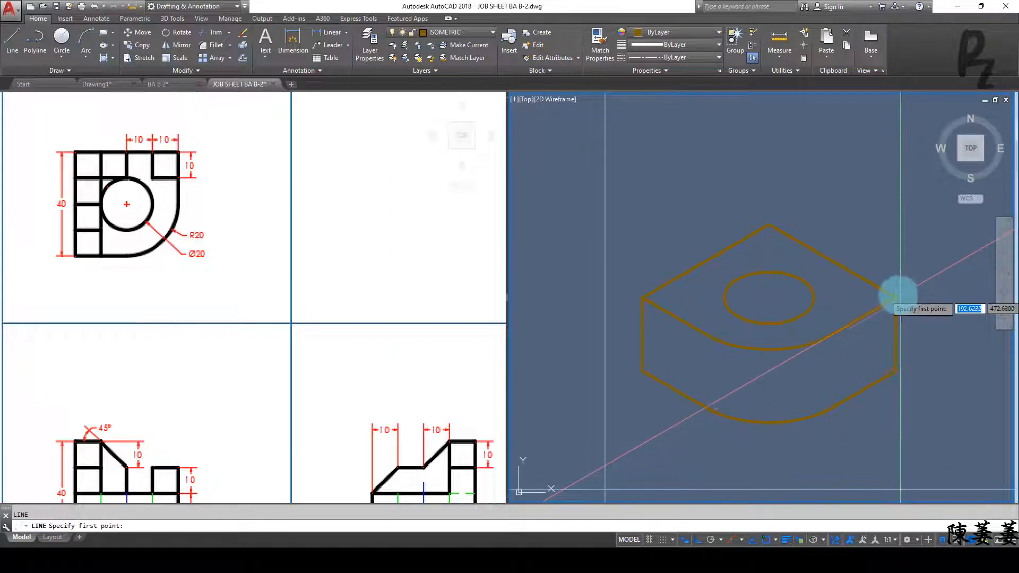
pyautogui.click(896, 297)
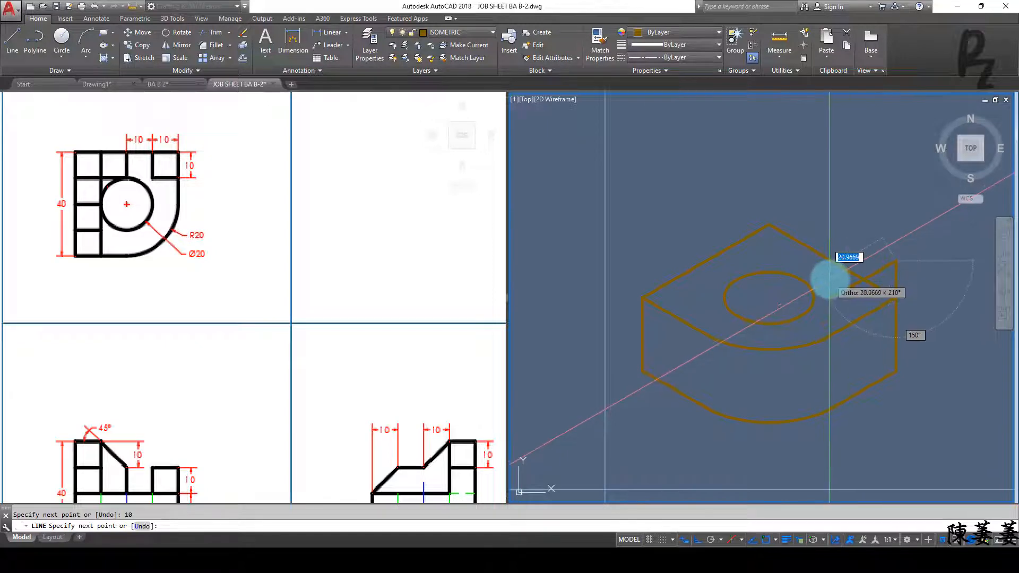
pyautogui.press('Return')
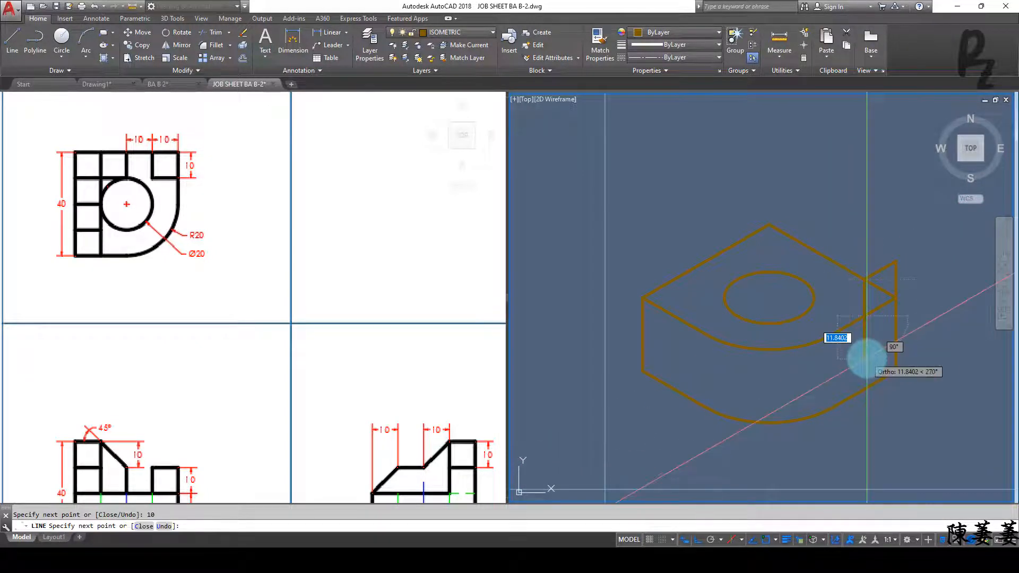
pyautogui.press('Escape')
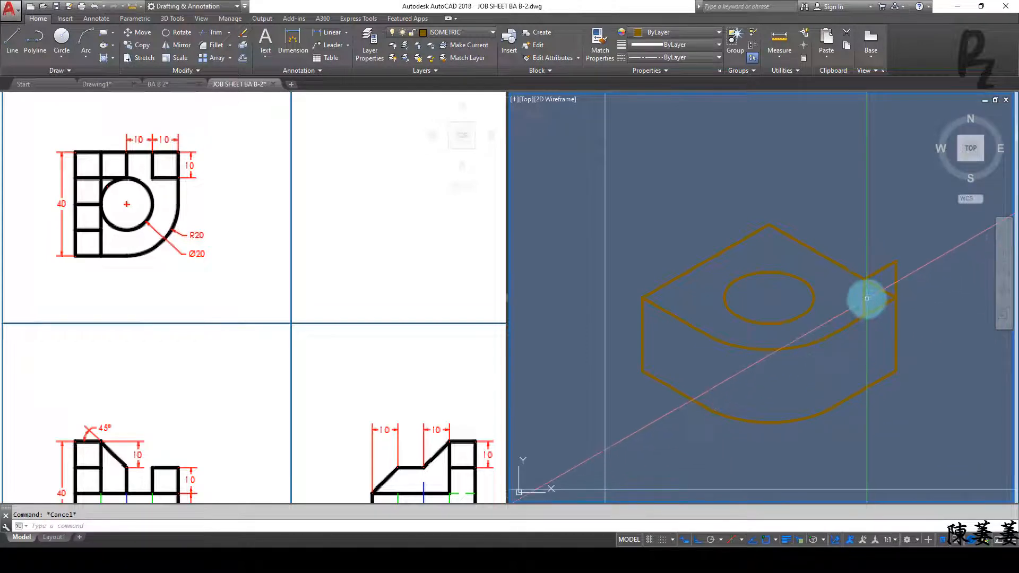
# Step: Complete the small block from its upper right corner with 10-unit lines for the top's remaining edges, the inner vertical and the bottom edge
pyautogui.scroll(2, 875, 313)
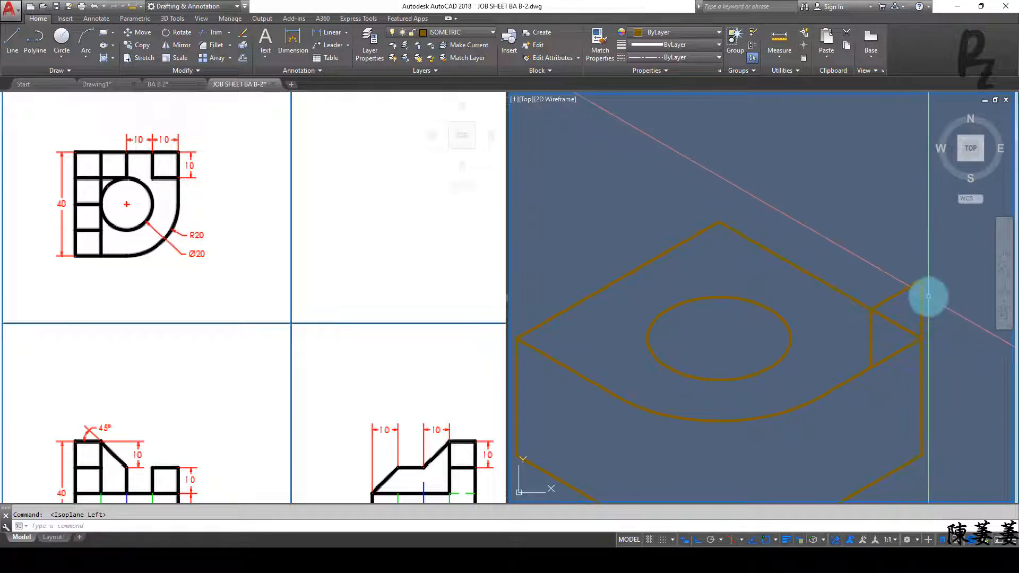
pyautogui.press('Return')
pyautogui.click(921, 280)
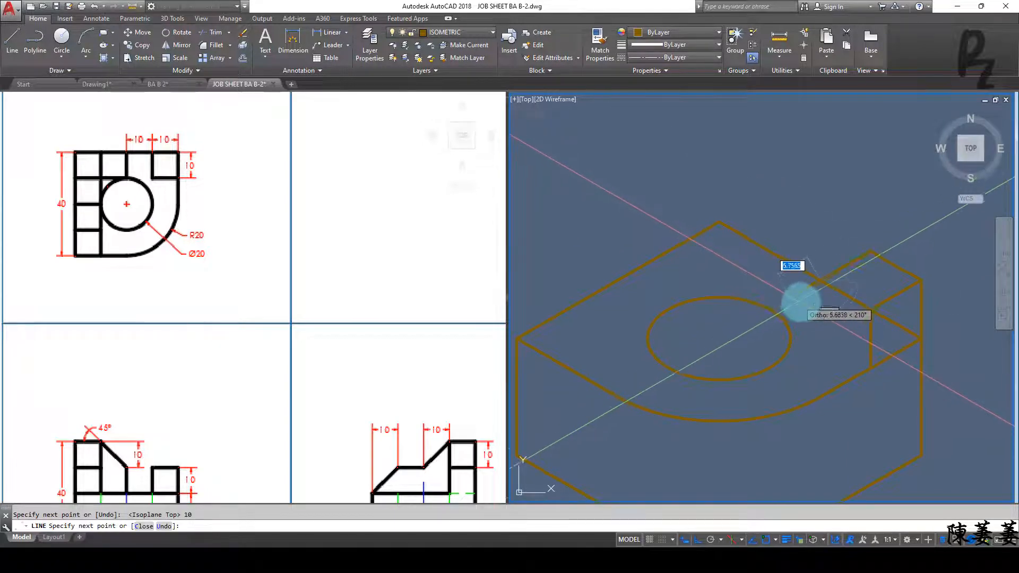
pyautogui.press('F5')
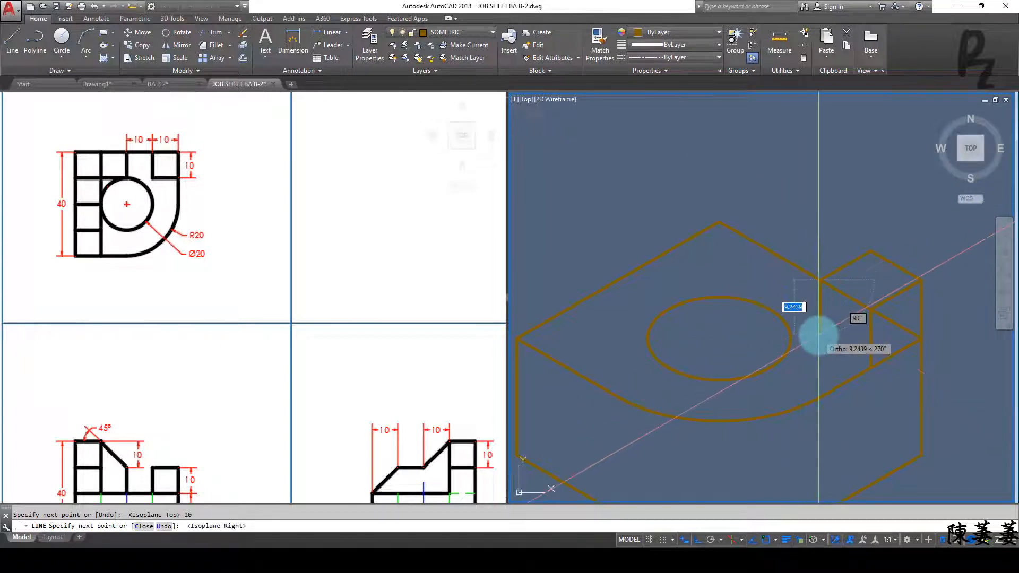
pyautogui.press('Return')
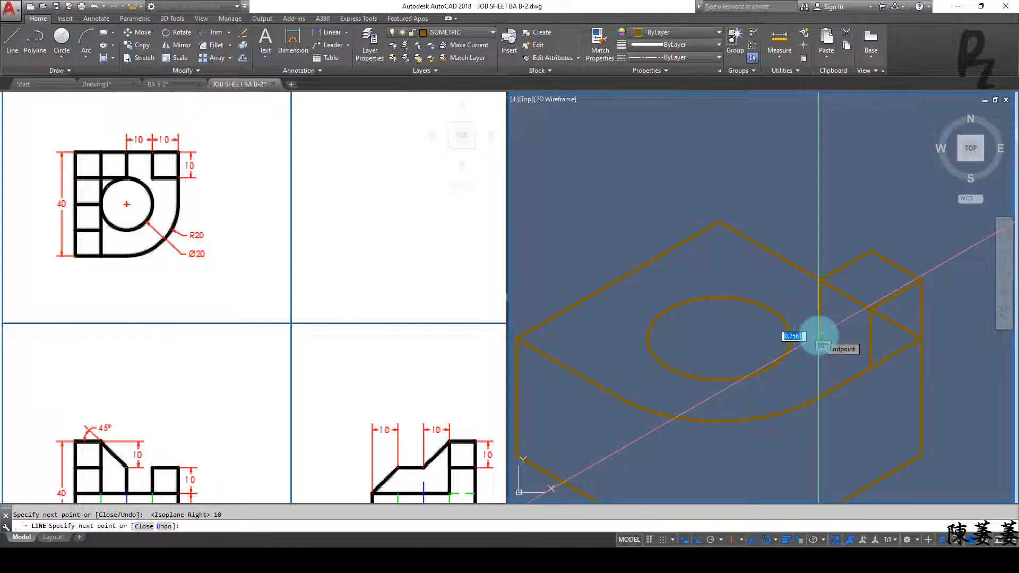
pyautogui.press('F5')
pyautogui.press('Escape')
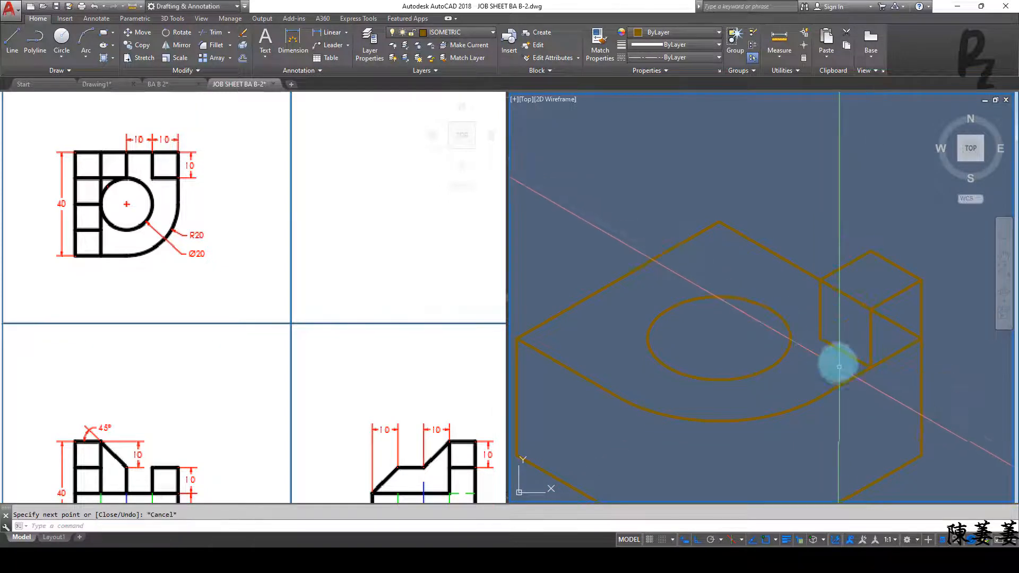
pyautogui.press('Escape')
# Step: Draw a 20-unit vertical line upward from the back corner of the base's top outline
pyautogui.moveTo(842, 341); pyautogui.dragTo(847, 386, button='middle')
pyautogui.moveTo(759, 323)
pyautogui.mouseDown(button='middle')
pyautogui.moveTo(781, 344)
pyautogui.moveTo(801, 292)
pyautogui.mouseUp(button='middle')
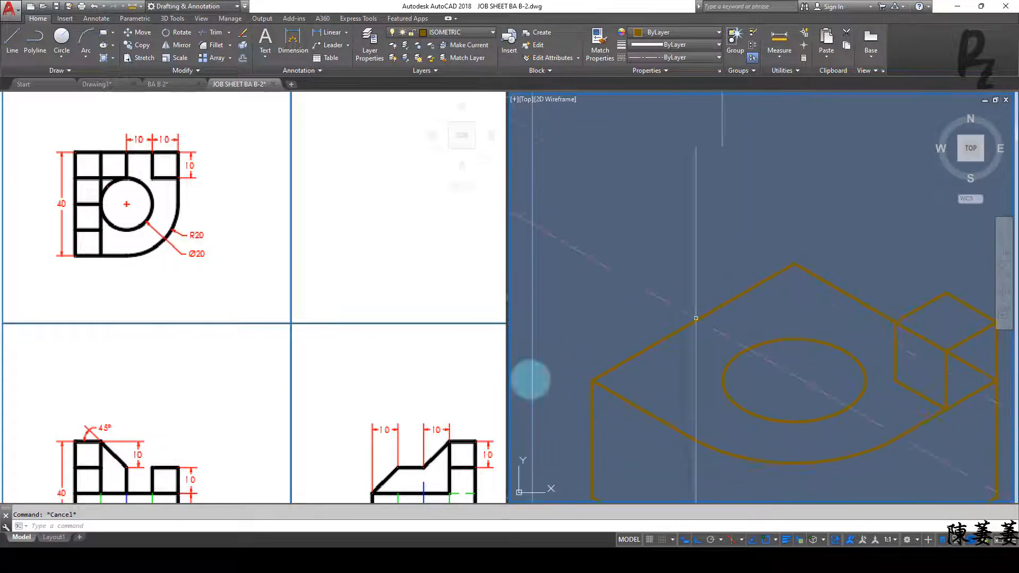
pyautogui.click(263, 444)
pyautogui.scroll(-4, 265, 446)
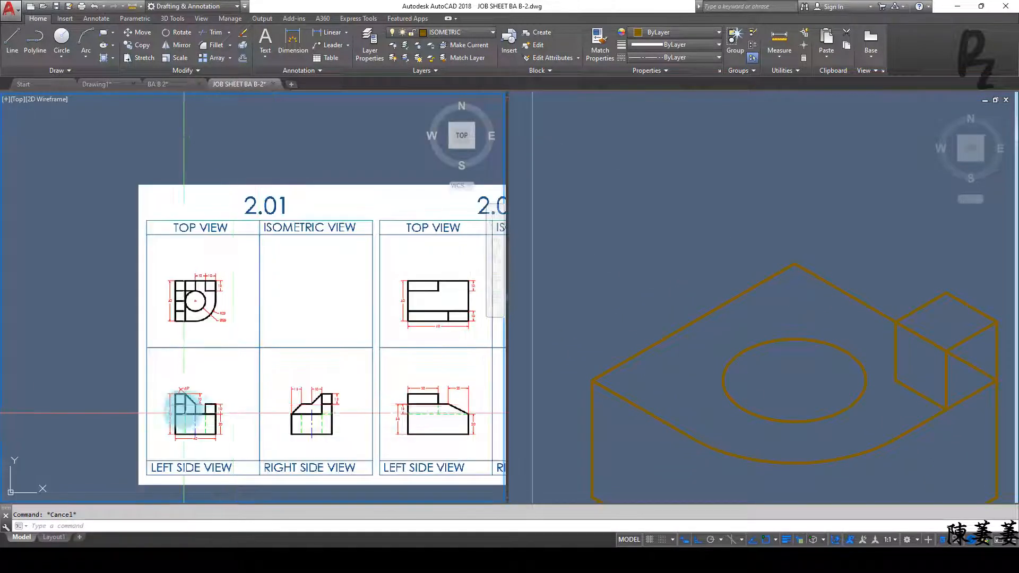
pyautogui.scroll(4, 182, 412)
pyautogui.scroll(-2, 250, 391)
pyautogui.moveTo(409, 390); pyautogui.dragTo(345, 390, button='middle')
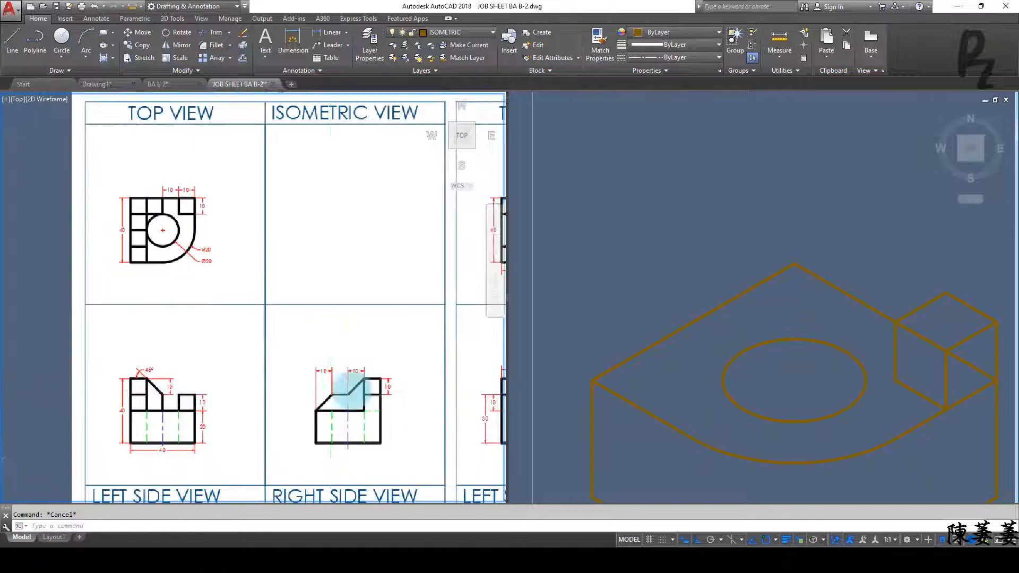
pyautogui.click(762, 297)
pyautogui.press('l')
pyautogui.press('Return')
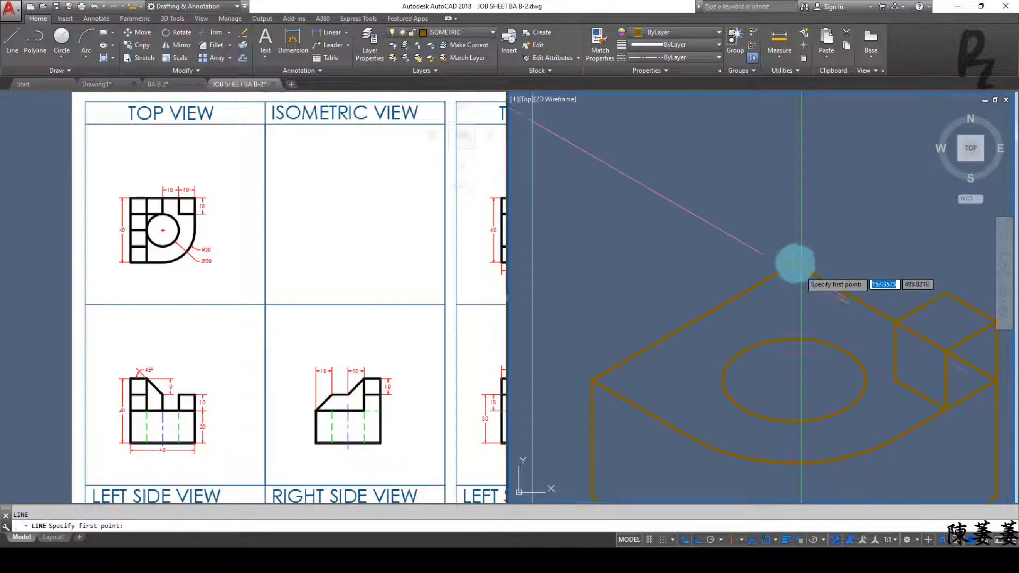
pyautogui.click(794, 263)
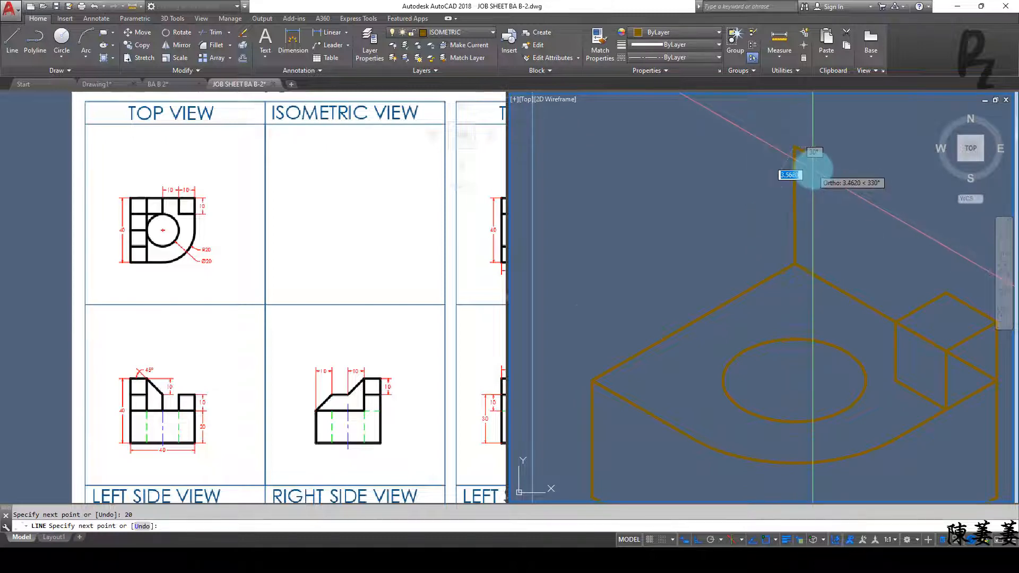
# Step: Outline a 10 by 10 isometric square on the top isoplane from the vertical line's upper end, and erase the 20-unit vertical
pyautogui.press('F5')
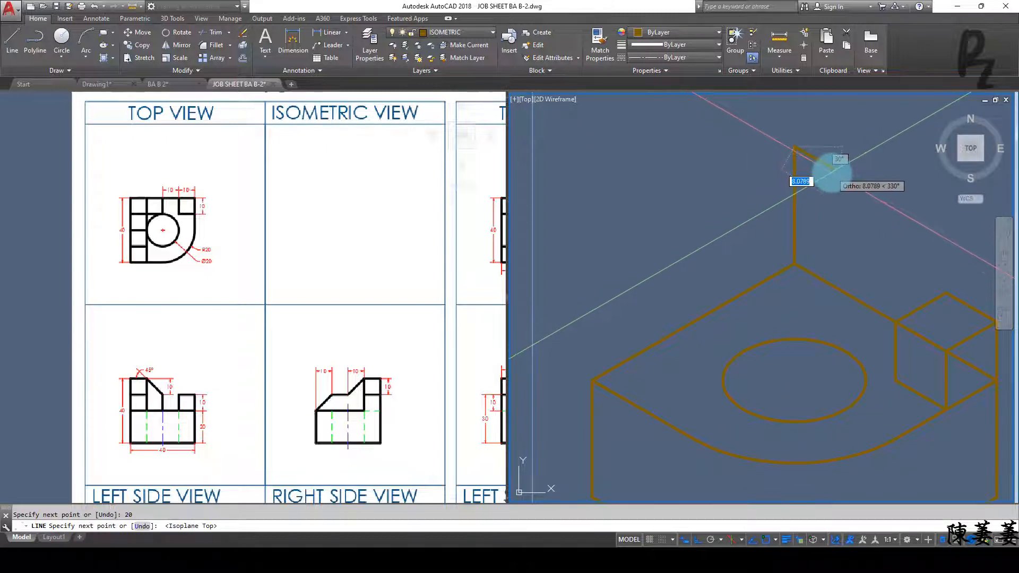
pyautogui.write('10')
pyautogui.press('Return')
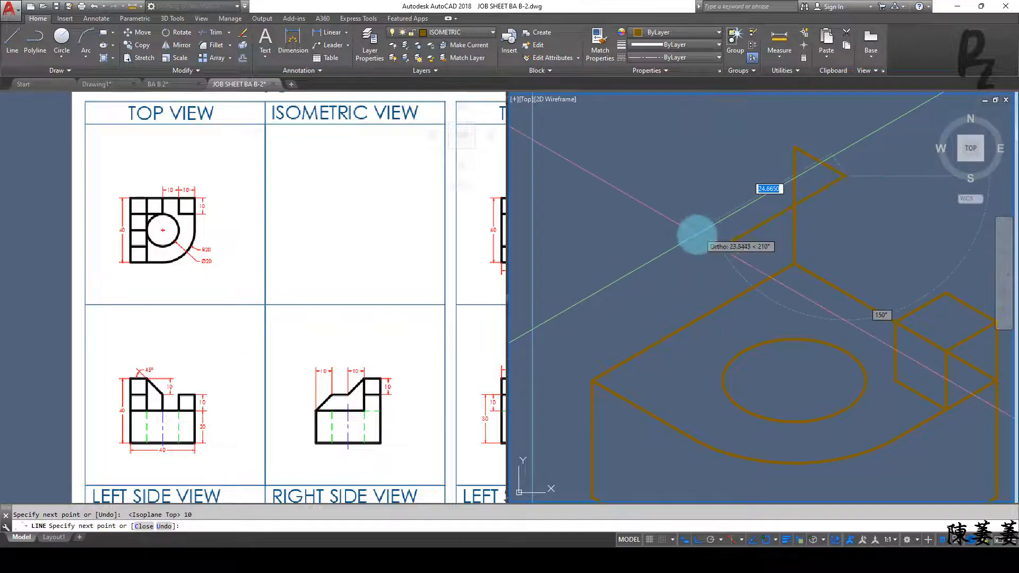
pyautogui.press('Return')
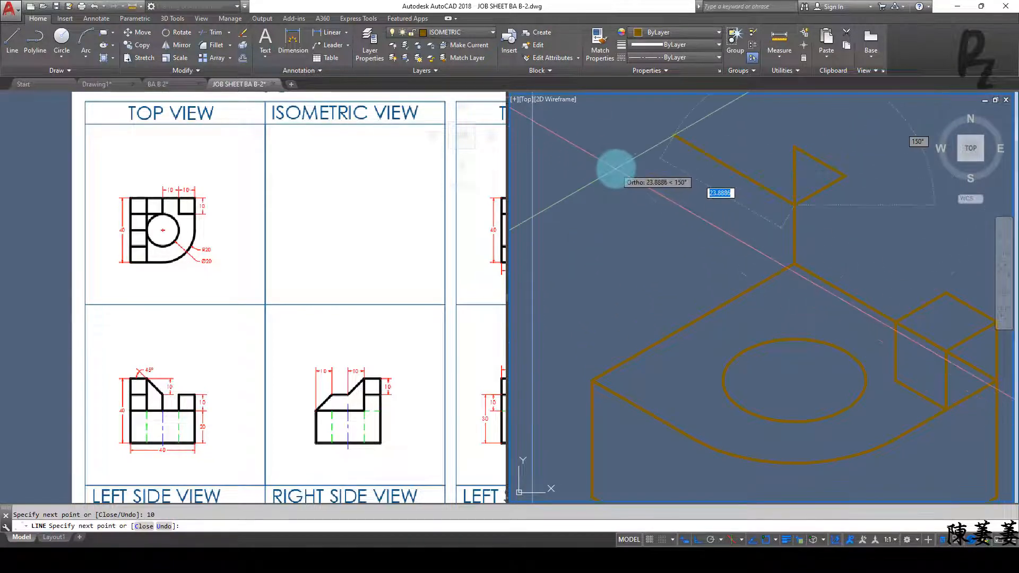
pyautogui.write('10')
pyautogui.press('Return')
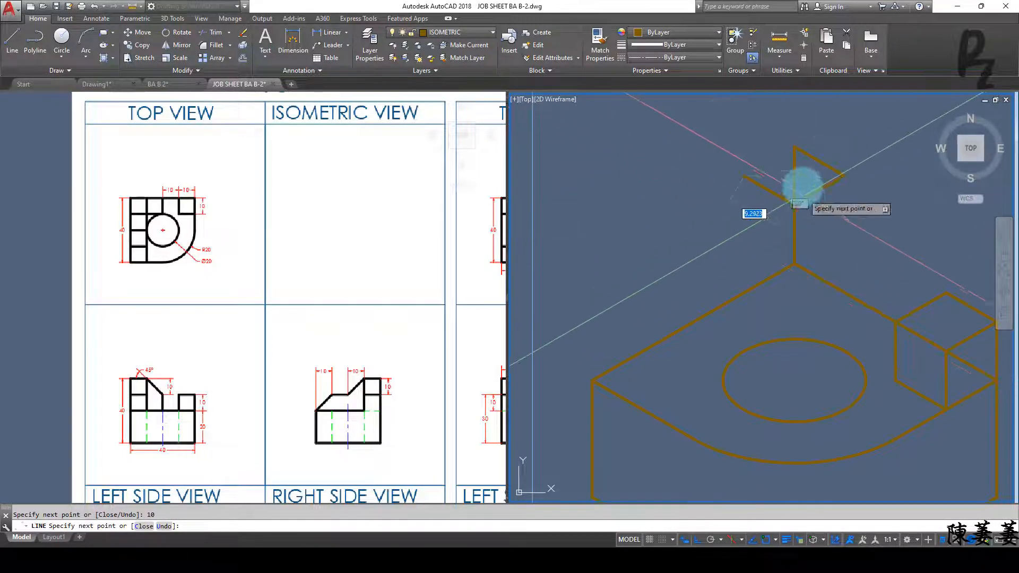
pyautogui.click(795, 148)
pyautogui.press('Escape')
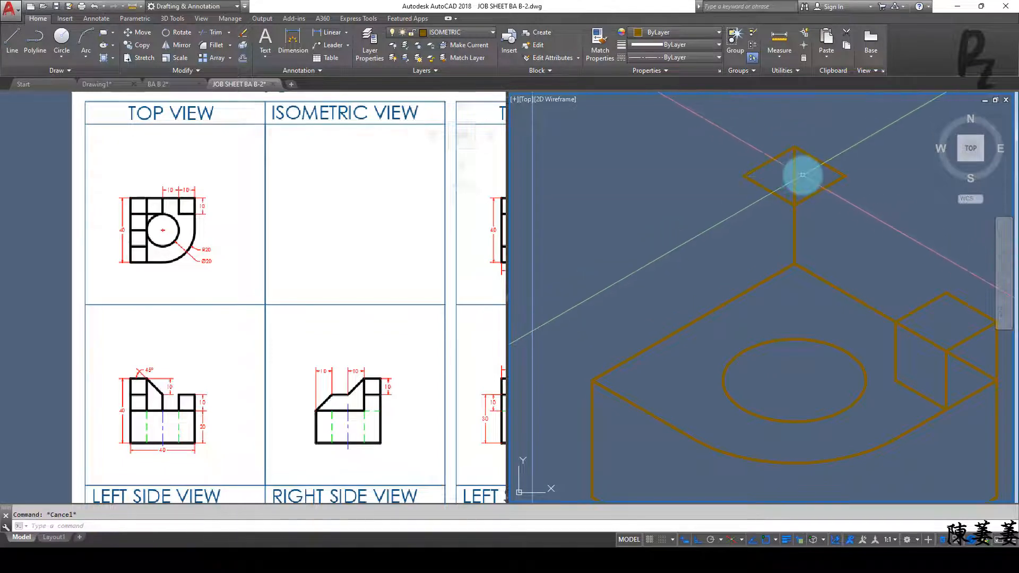
pyautogui.click(806, 186)
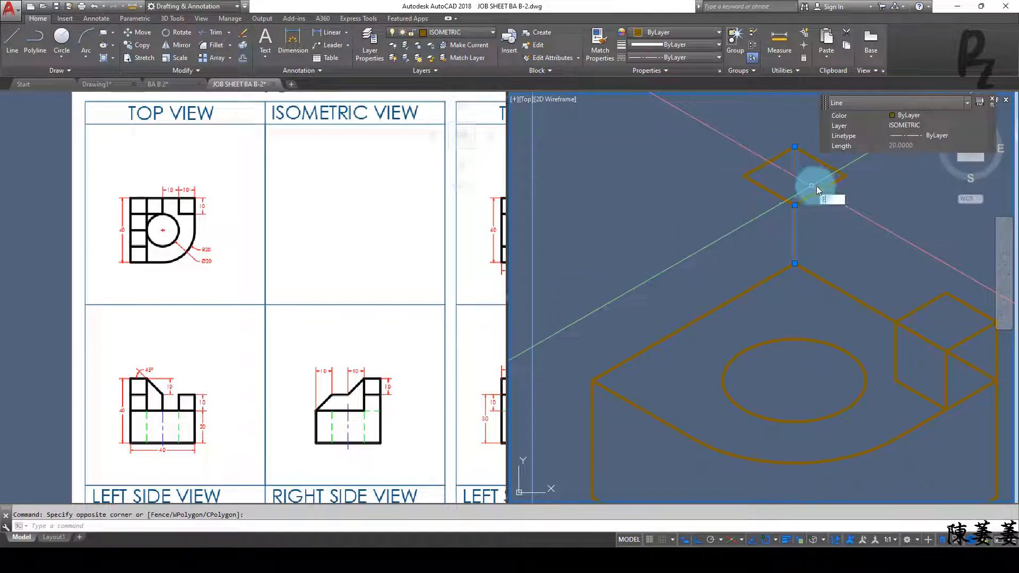
pyautogui.press('Delete')
# Step: From the raised square's left corner, draw 10 units down, 10 units down-left along the isometric axis, and a sloping line back to that corner
pyautogui.scroll(-3, 828, 207)
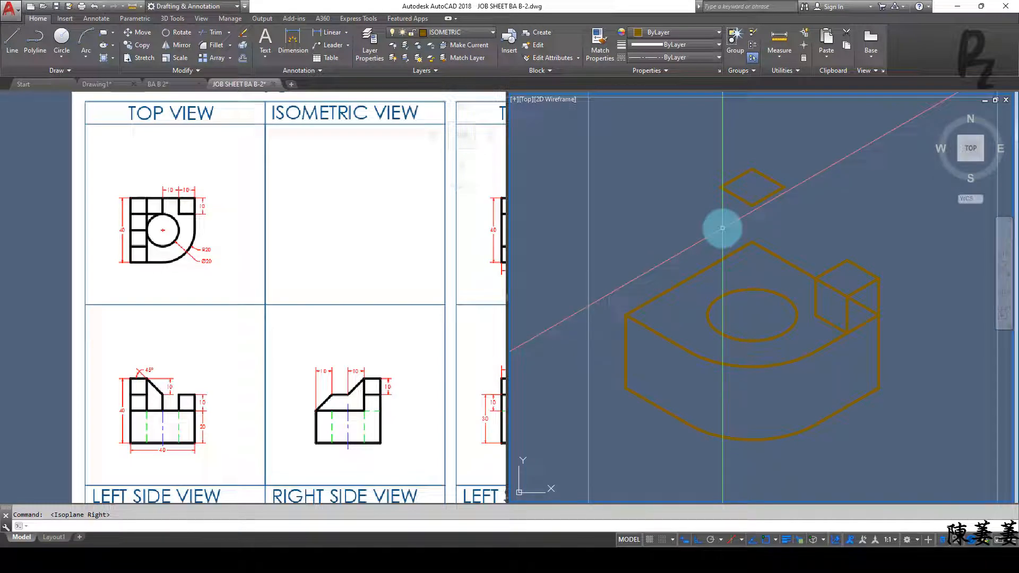
pyautogui.press('l')
pyautogui.press('Return')
pyautogui.click(721, 188)
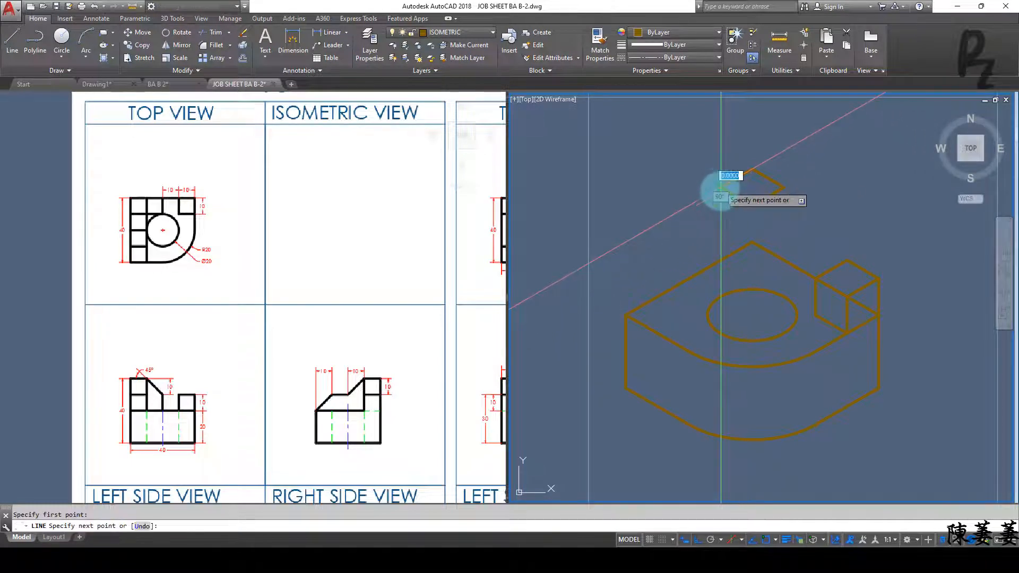
pyautogui.write('10')
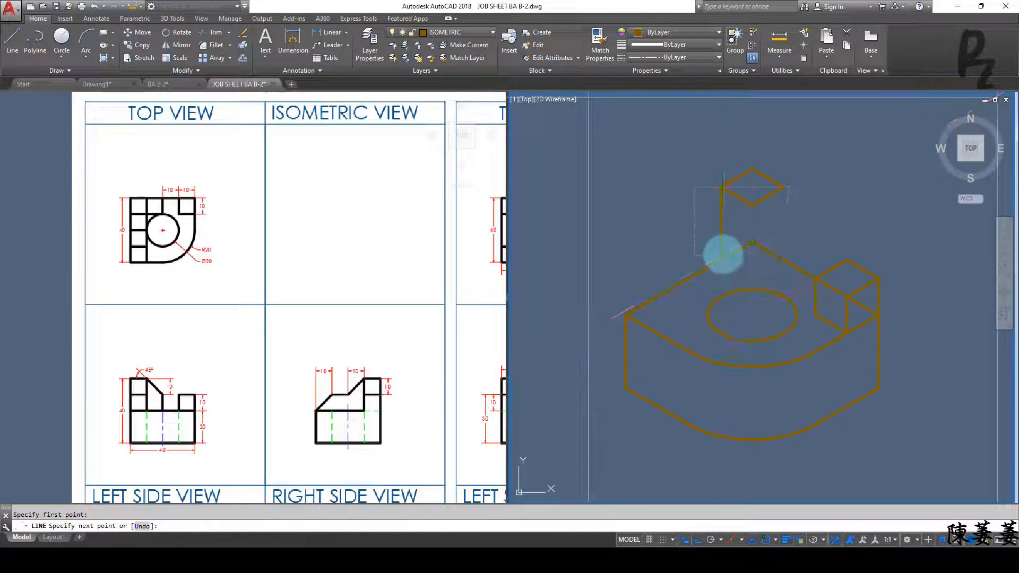
pyautogui.press('Return')
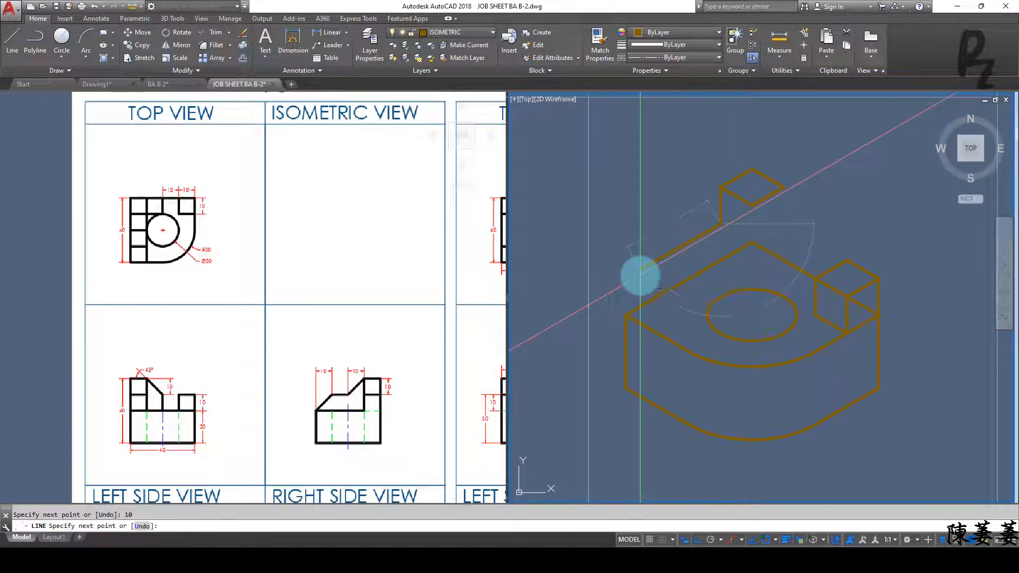
pyautogui.click(720, 187)
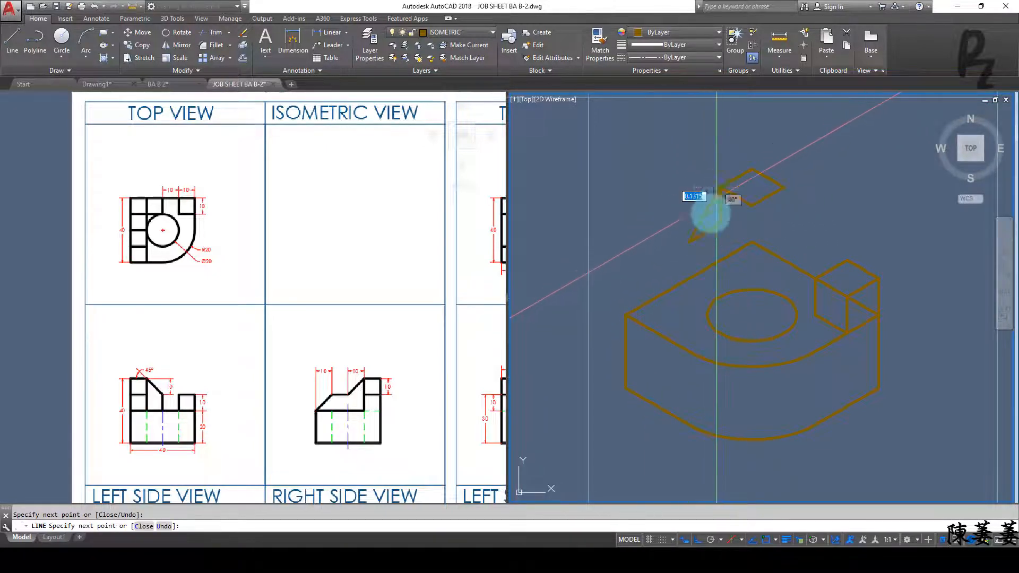
# Step: From the slope's lower end, draw a 10-unit line down-left along the isometric axis and a sloping line to the base's left corner
pyautogui.press('Return')
pyautogui.press('Return')
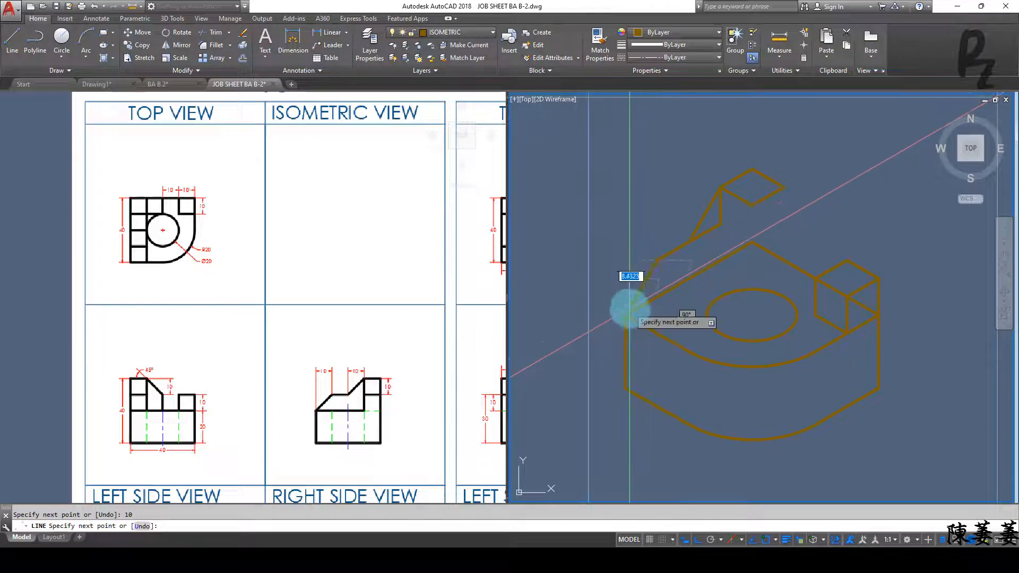
pyautogui.press('Escape')
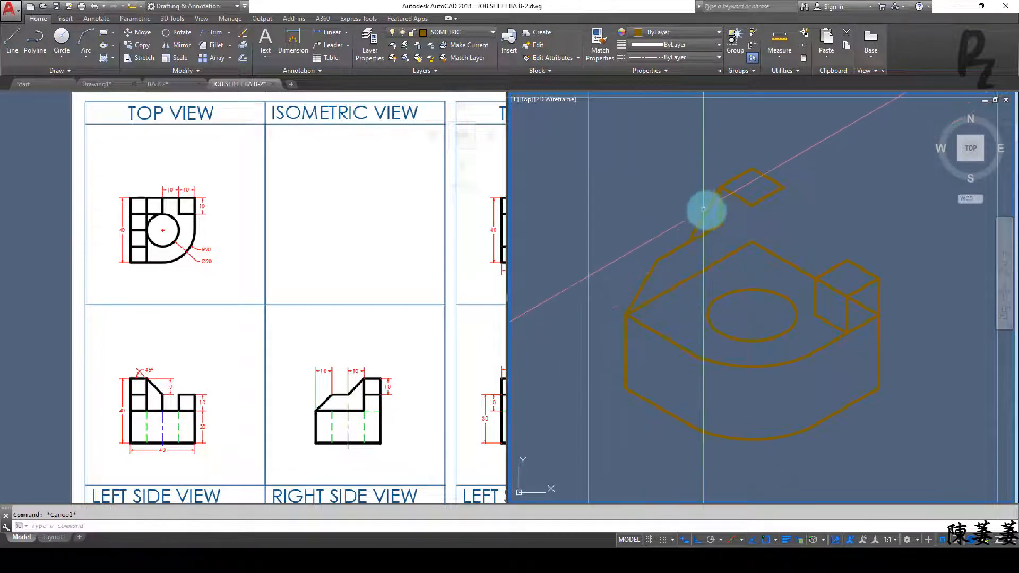
# Step: Erase the two 10-unit construction lines under the upper slope
pyautogui.click(725, 230)
pyautogui.click(717, 222)
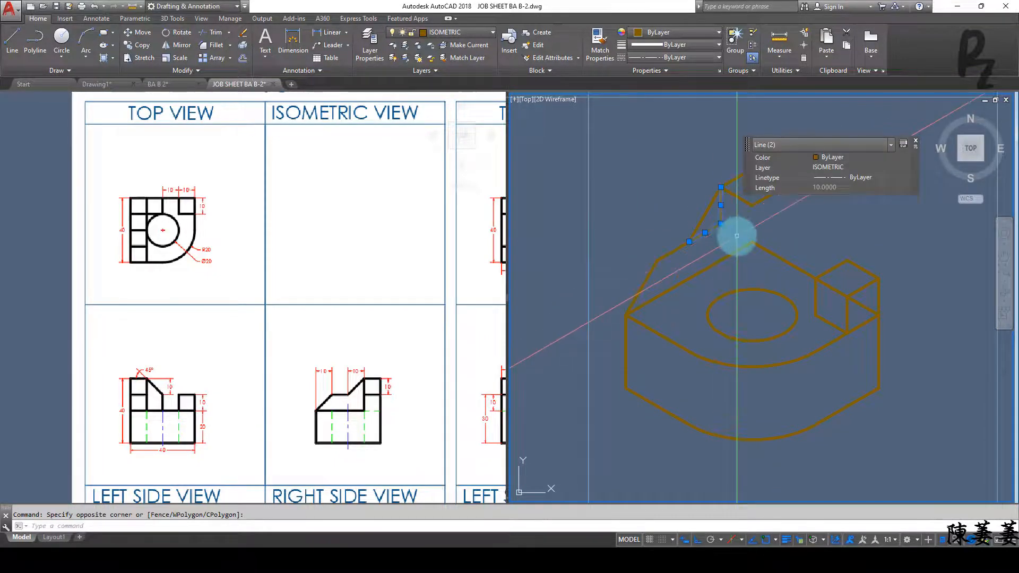
pyautogui.write('E')
pyautogui.press('Return')
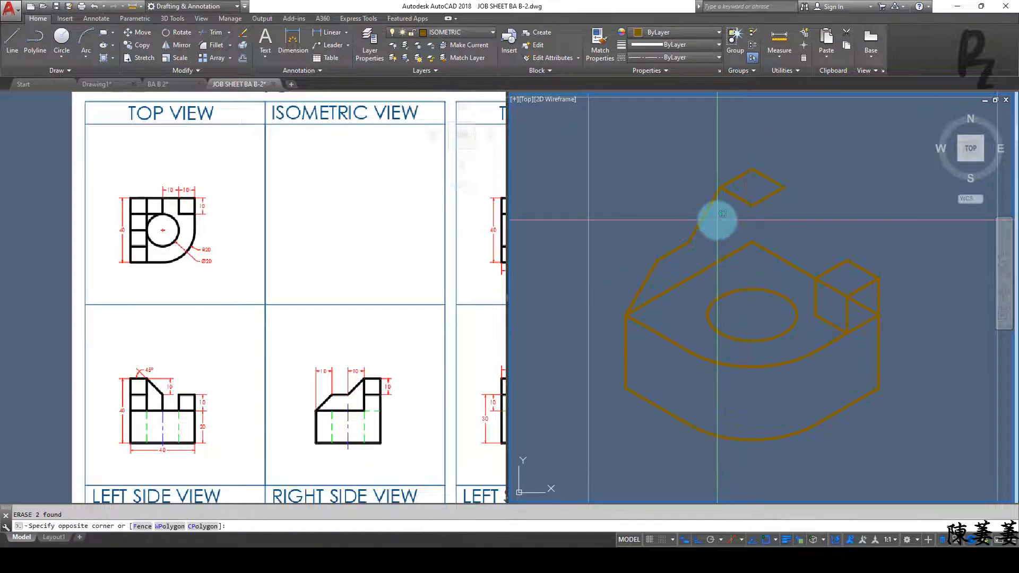
# Step: Copy the three stepped profile lines from the raised square's left corner to its front corner
pyautogui.click(696, 207)
pyautogui.click(679, 251)
pyautogui.click(657, 235)
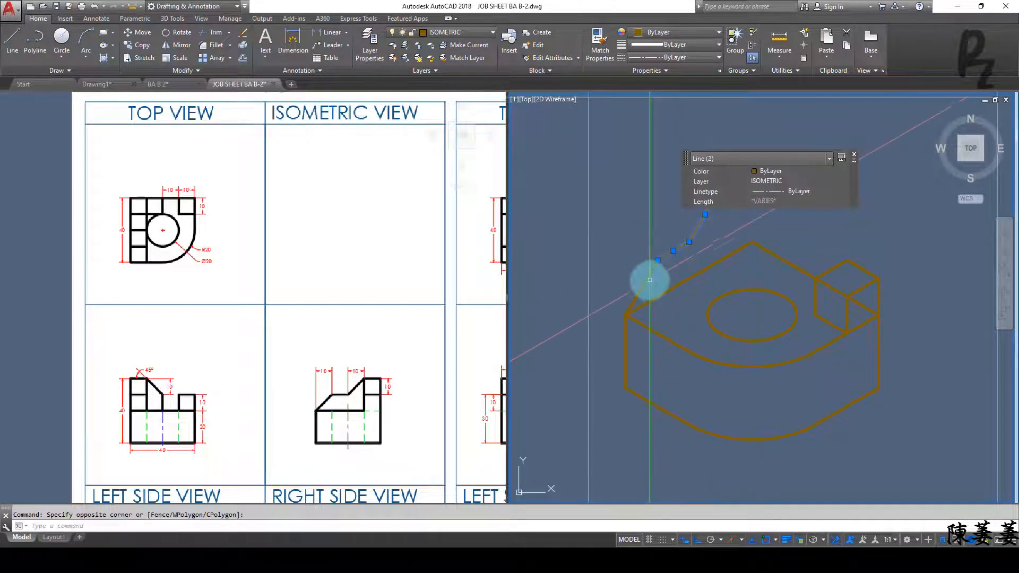
pyautogui.click(650, 280)
pyautogui.click(626, 266)
pyautogui.write('CO')
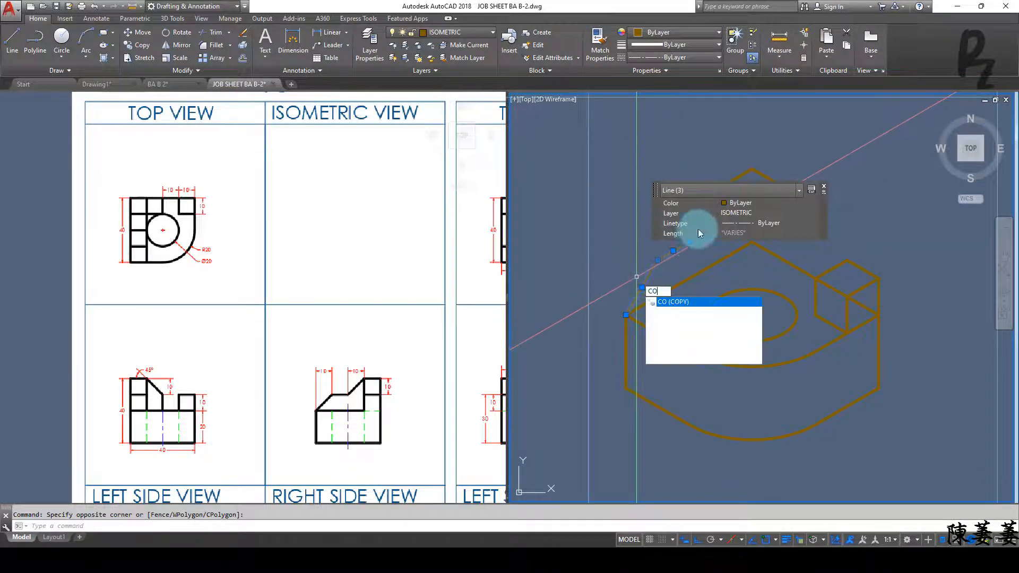
pyautogui.press('Return')
pyautogui.click(721, 189)
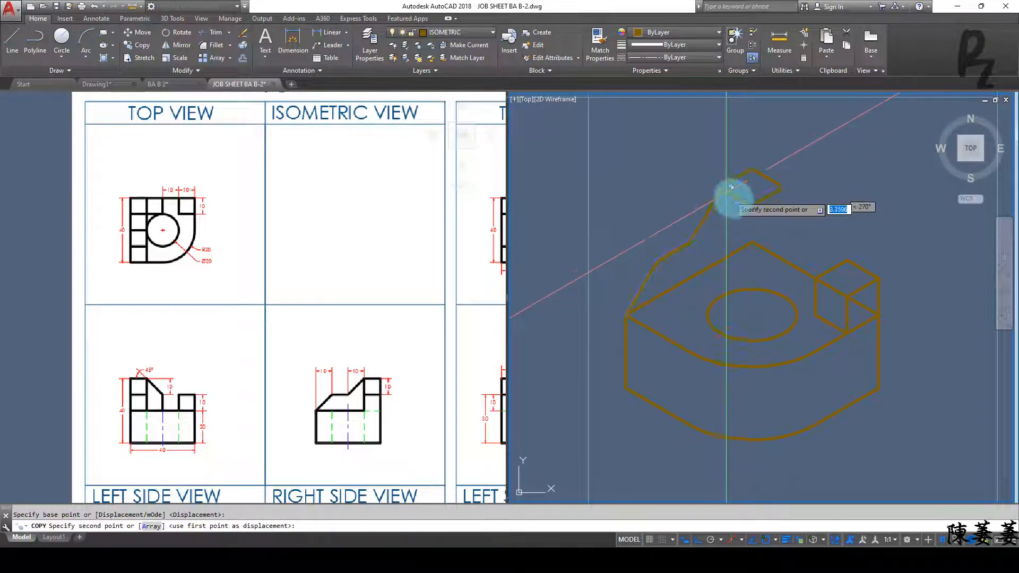
pyautogui.press('Escape')
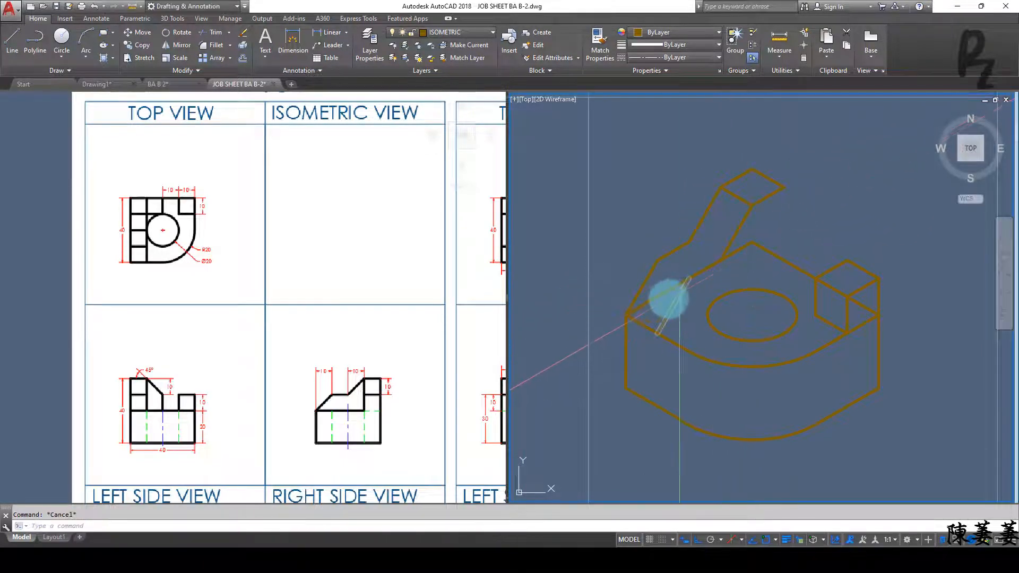
# Step: Try to erase the back-left edge of the base's top outline
pyautogui.click(654, 297)
pyautogui.press('Return')
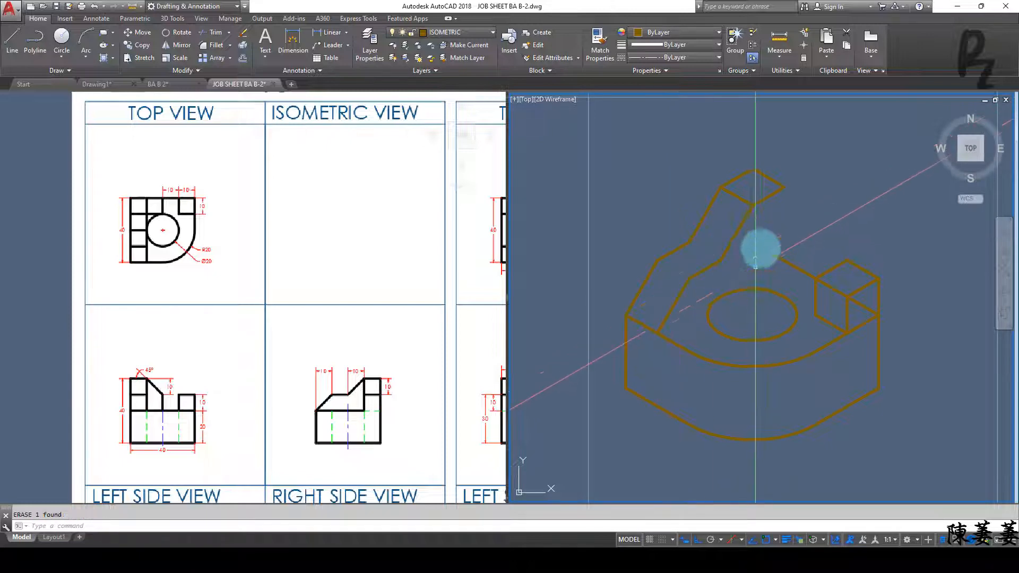
pyautogui.moveTo(766, 234); pyautogui.dragTo(757, 246, button='middle')
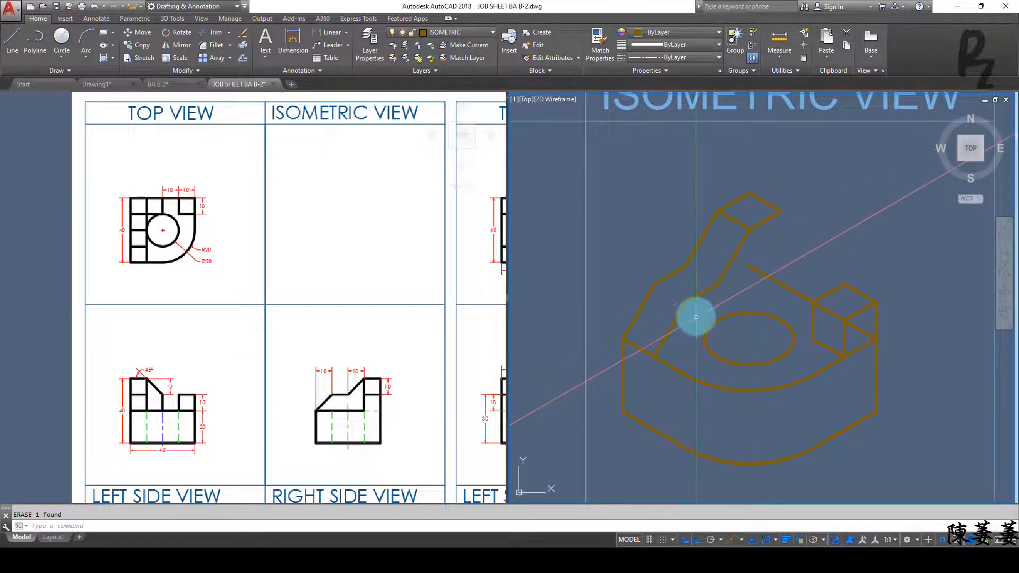
pyautogui.hotkey('ctrl', 'z')
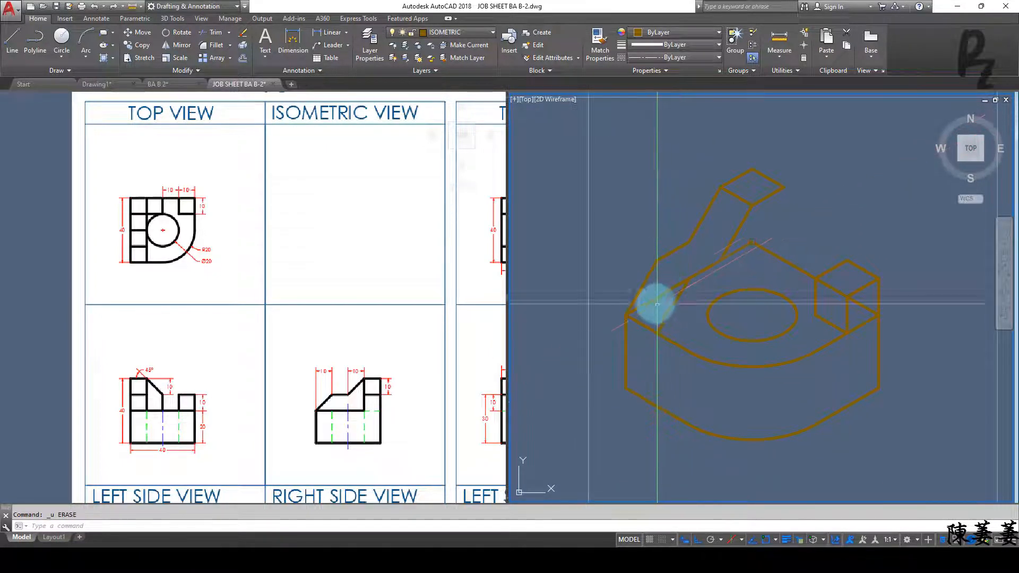
# Step: Move the base's top back-left edge from the base's left corner to the lower end of the copied profile
pyautogui.click(656, 301)
pyautogui.press('Return')
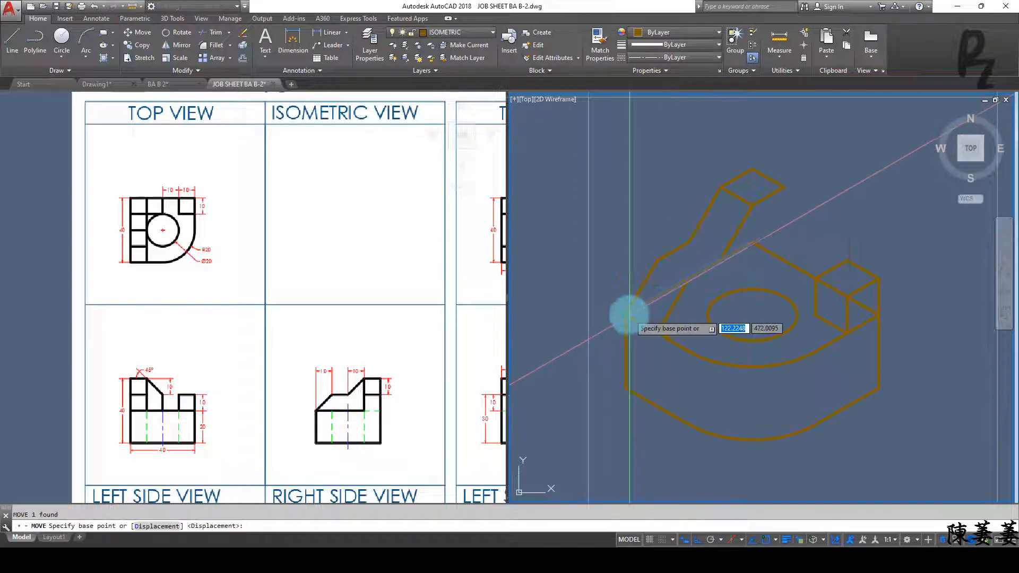
pyautogui.click(626, 315)
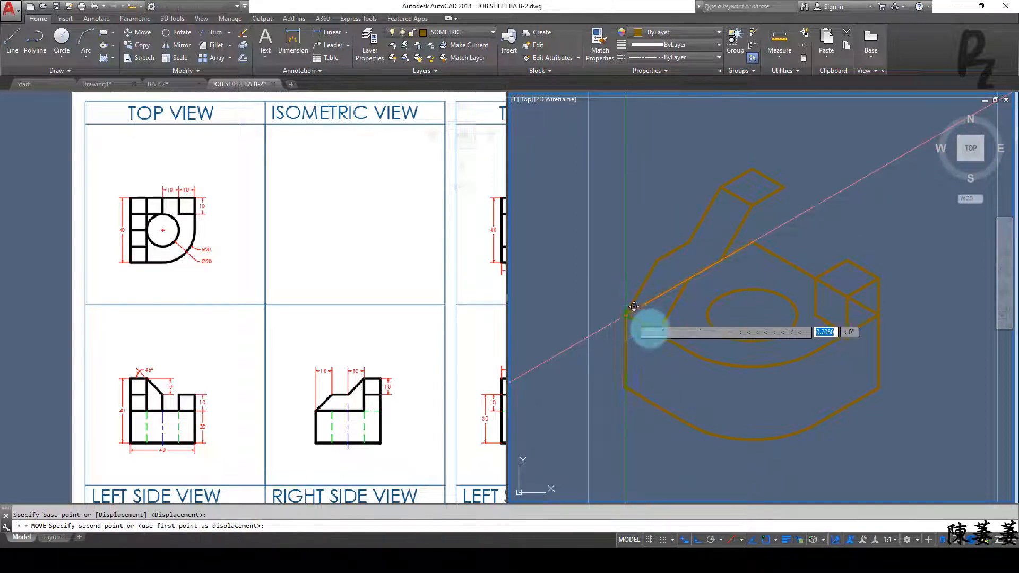
pyautogui.press('Escape')
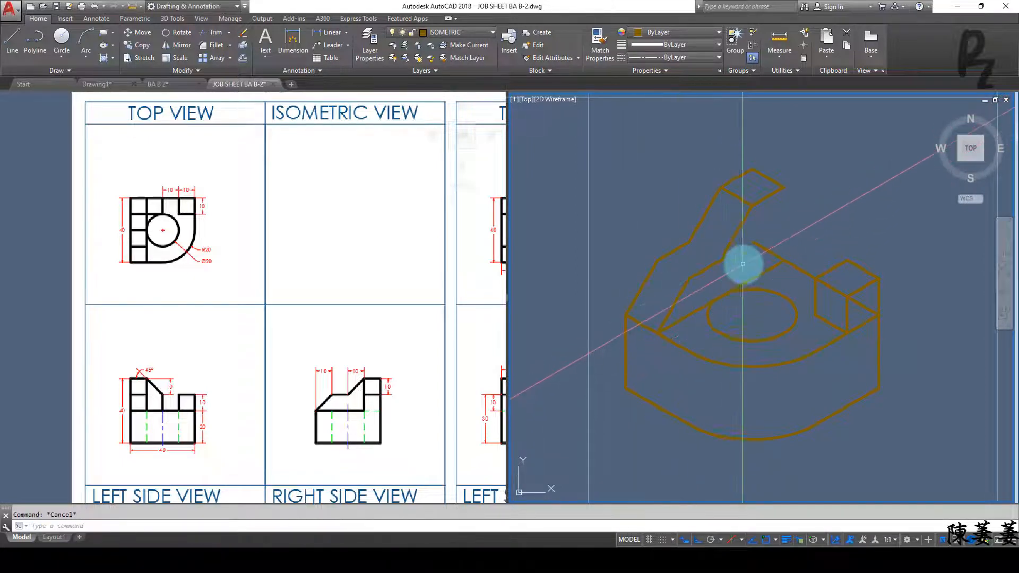
# Step: Draw 10-unit downward and 10-unit front-right construction lines from the raised square's right corner, closing them with a sloped line
pyautogui.moveTo(741, 228); pyautogui.dragTo(698, 276, button='middle')
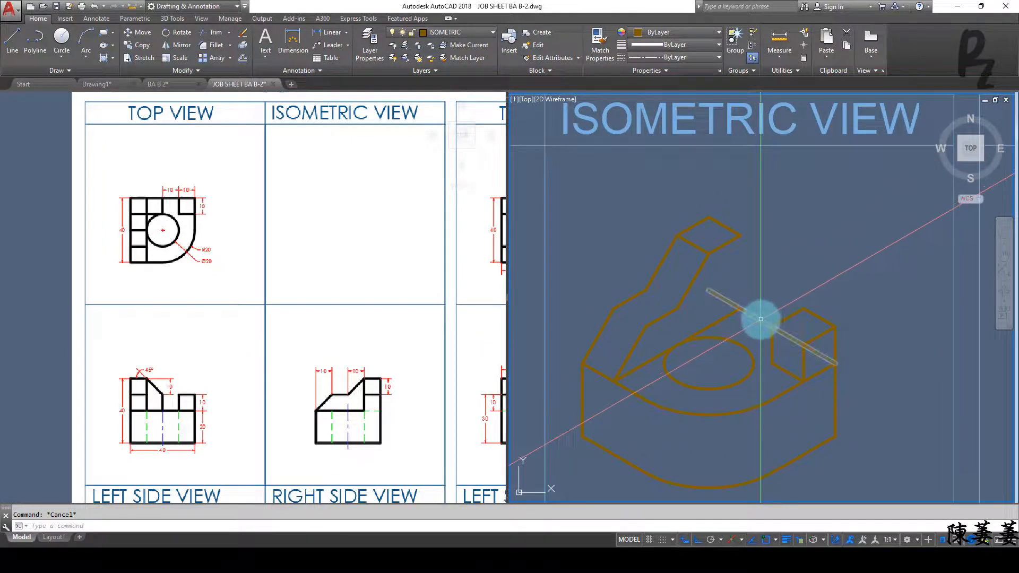
pyautogui.write('L')
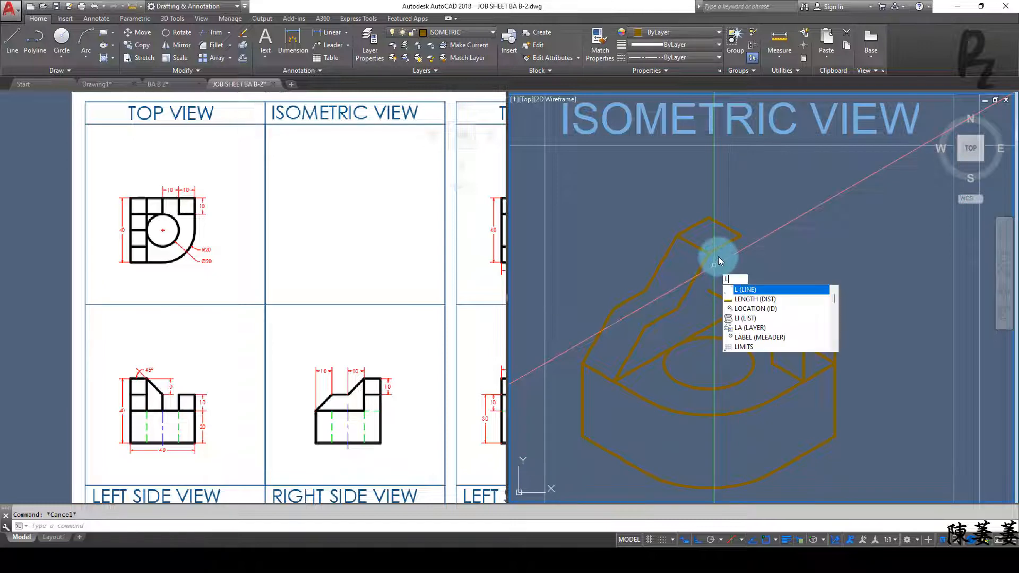
pyautogui.press('Return')
pyautogui.press('F5')
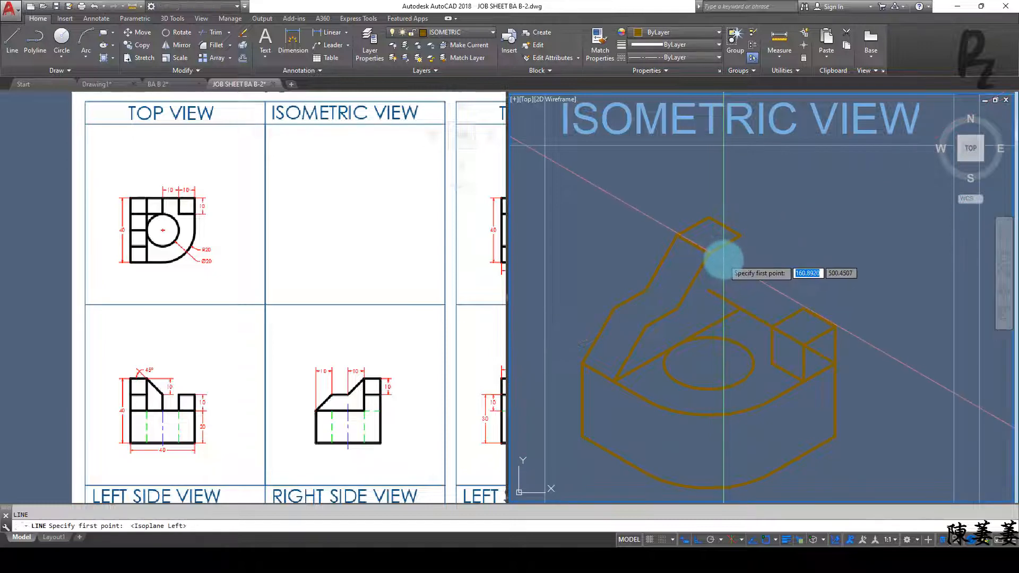
pyautogui.click(740, 234)
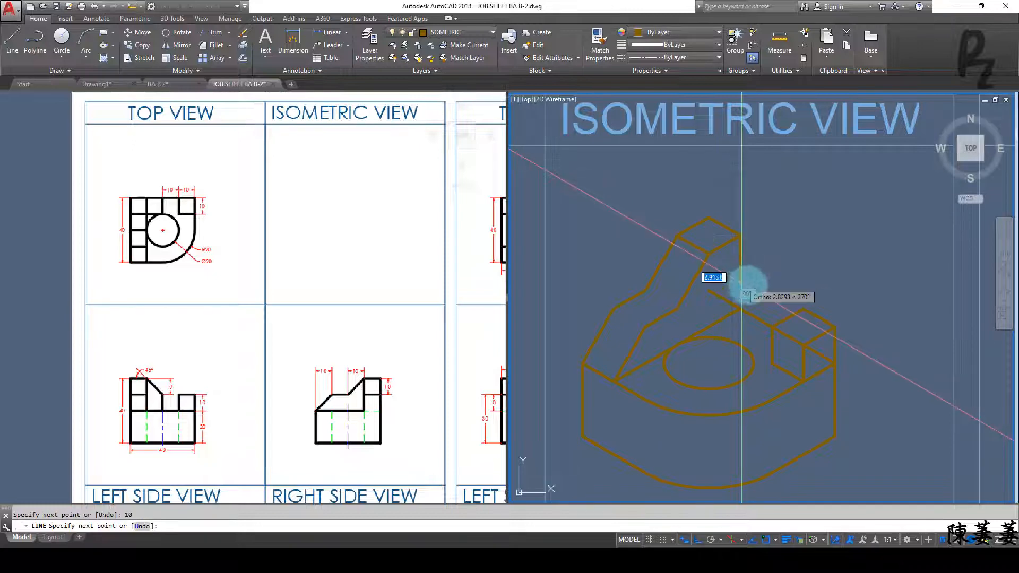
pyautogui.write('10')
pyautogui.press('Return')
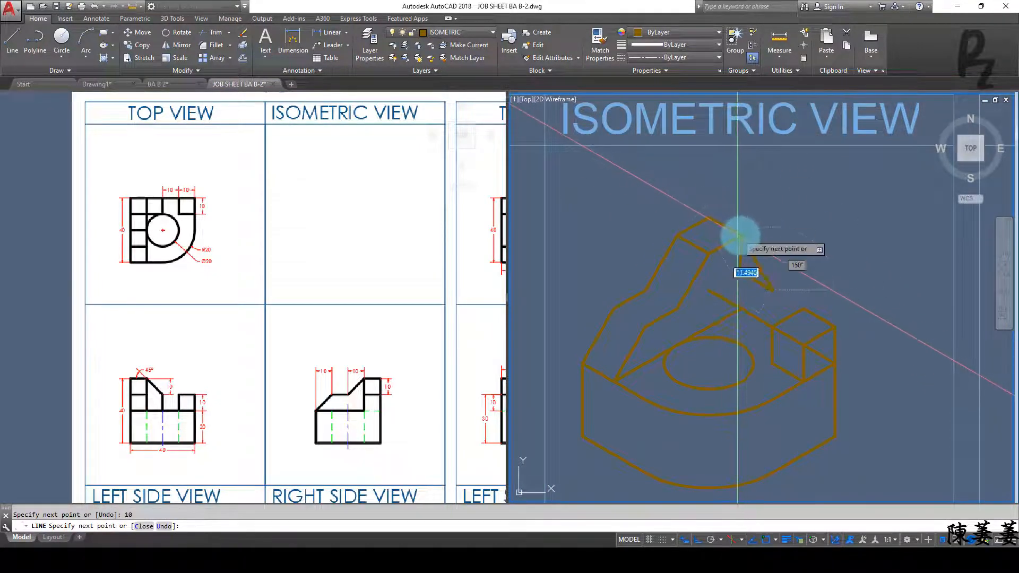
pyautogui.press('Return')
pyautogui.press('Return')
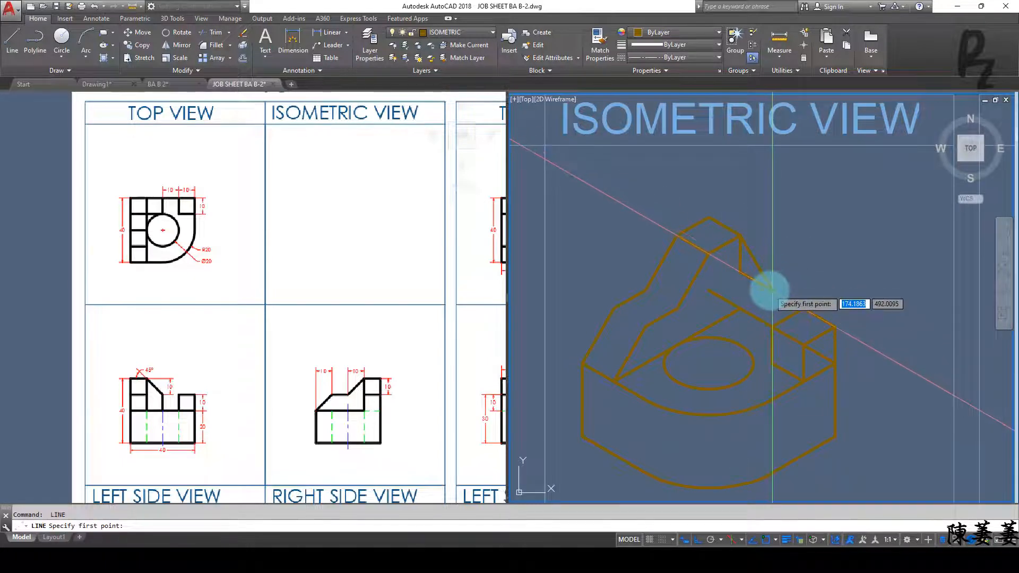
# Step: Draw connected 10-unit lines from the right slope's lower end: straight down, toward the front-left, and toward the back-left
pyautogui.click(770, 289)
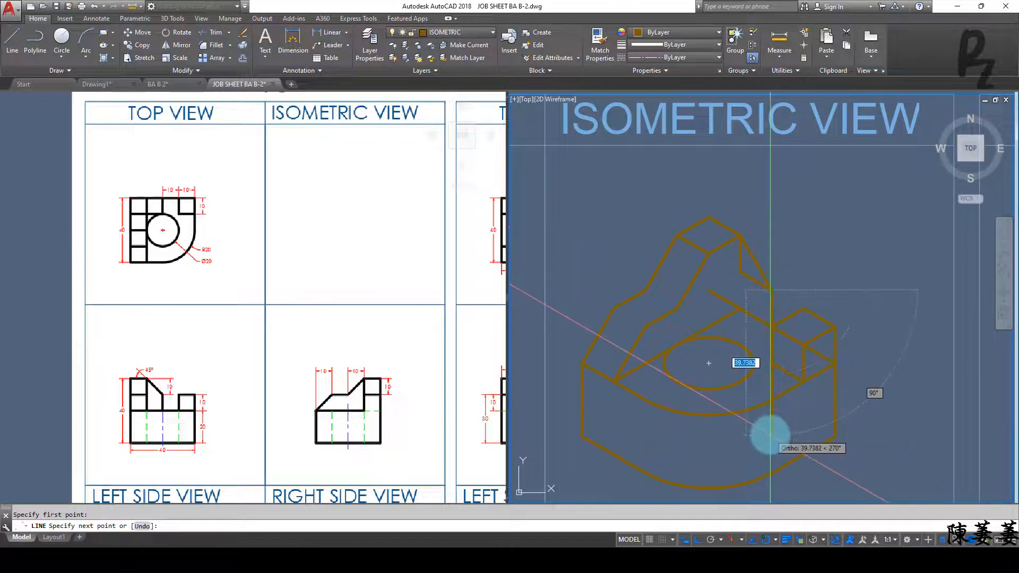
pyautogui.write('10')
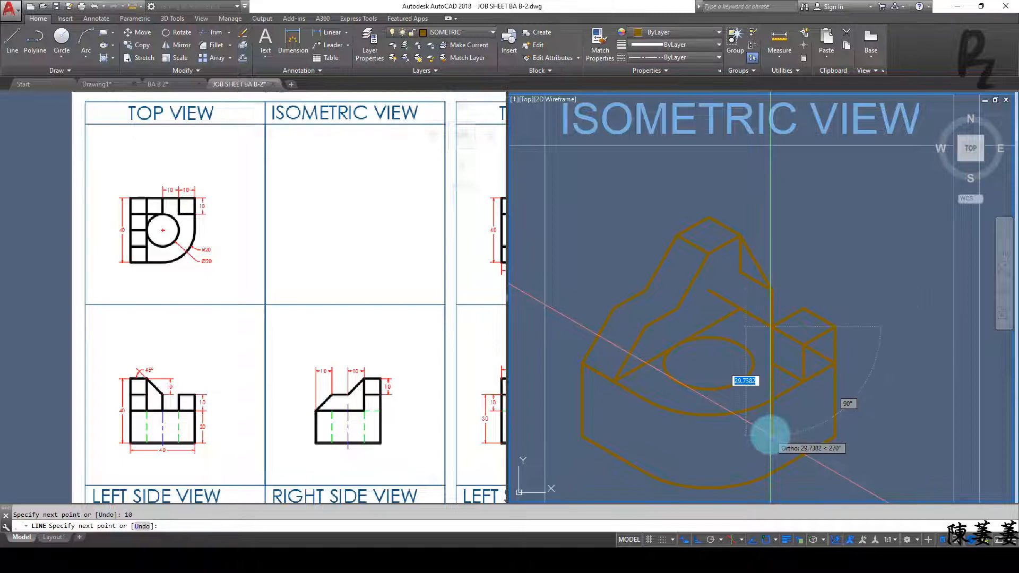
pyautogui.press('Return')
pyautogui.press('F5')
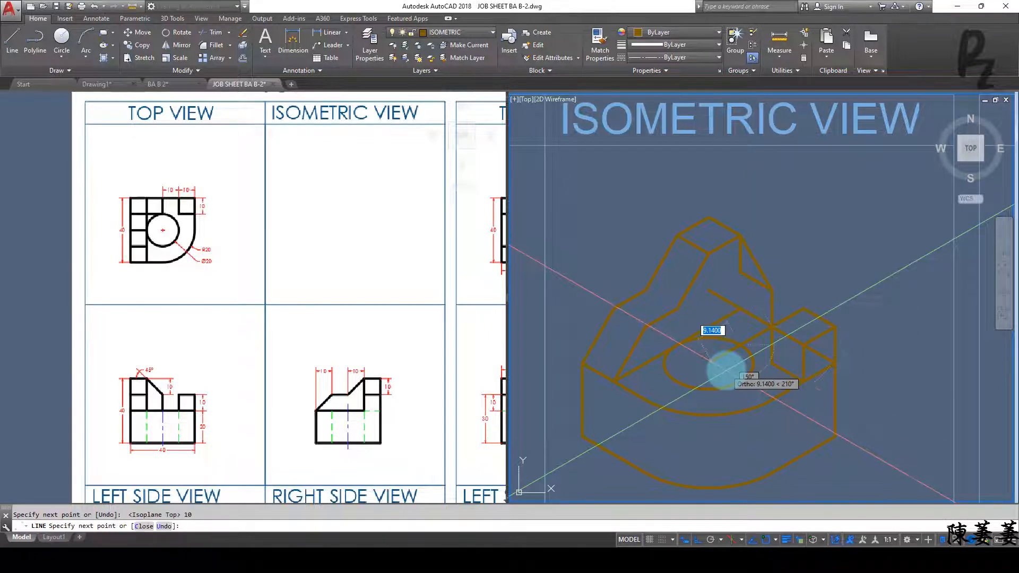
pyautogui.press('Return')
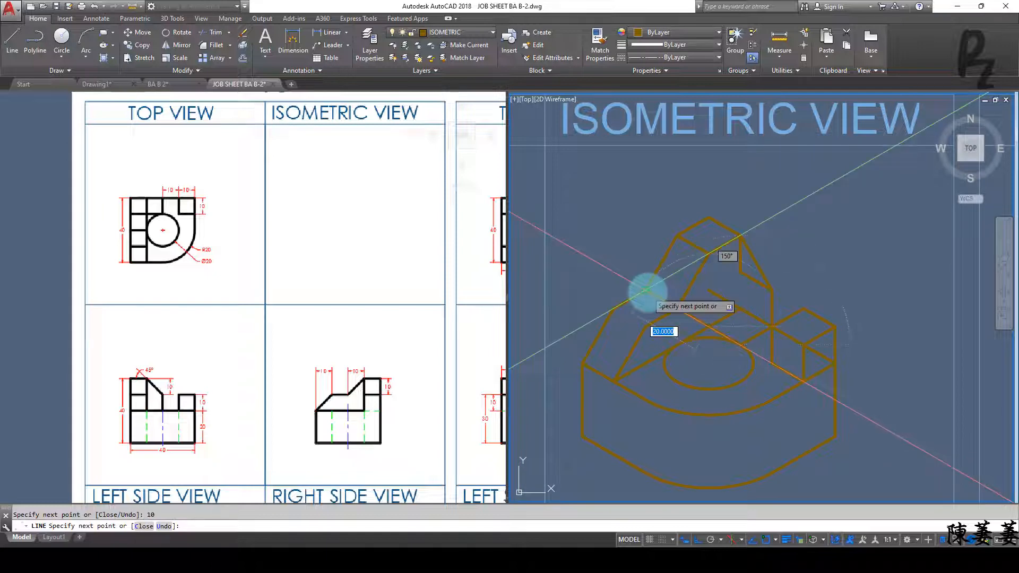
pyautogui.press('Escape')
pyautogui.press('Escape')
# Step: Trim away the leftover base lines behind the new inner corner above the ellipse
pyautogui.scroll(2, 726, 327)
pyautogui.moveTo(747, 328); pyautogui.dragTo(765, 349, button='middle')
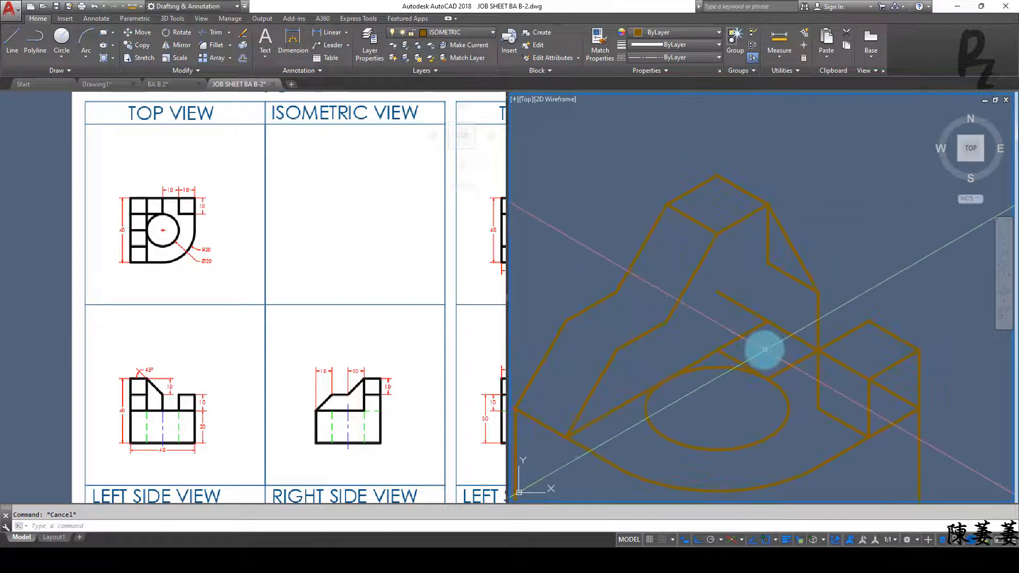
pyautogui.press('Return')
pyautogui.rightClick(756, 344)
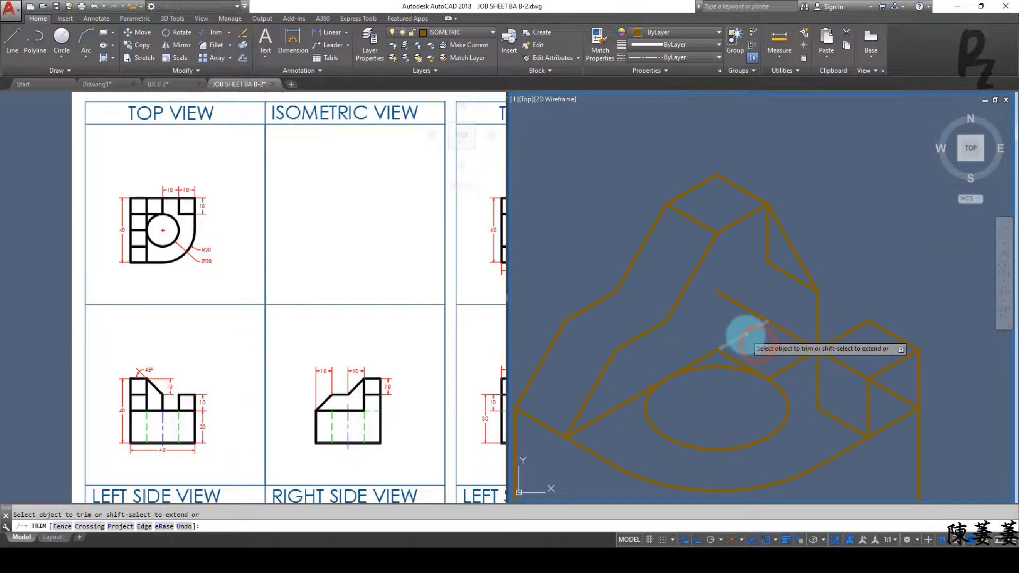
pyautogui.click(745, 334)
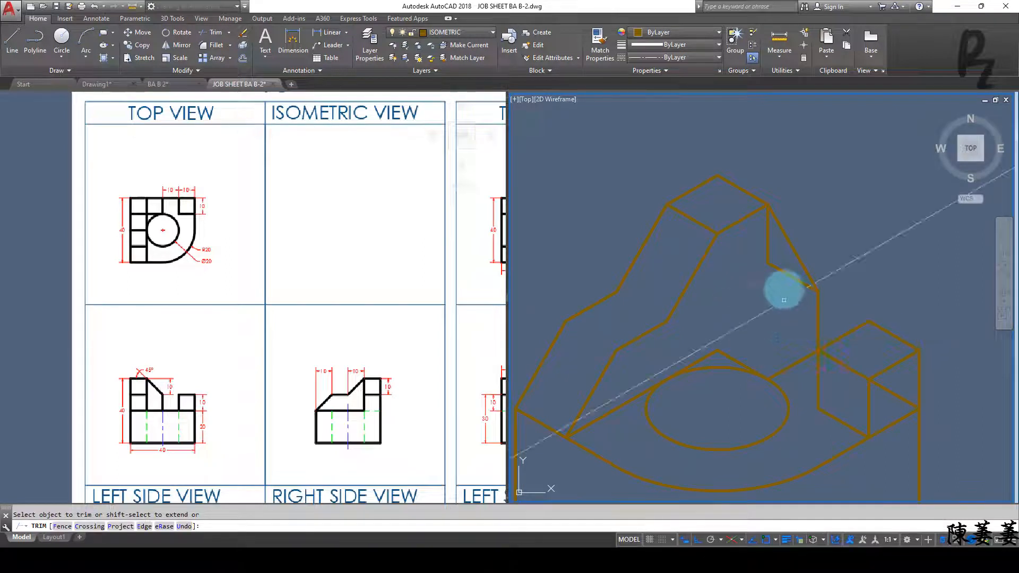
pyautogui.press('Escape')
# Step: Erase the two 10-unit construction lines under the right slope
pyautogui.click(778, 284)
pyautogui.click(759, 259)
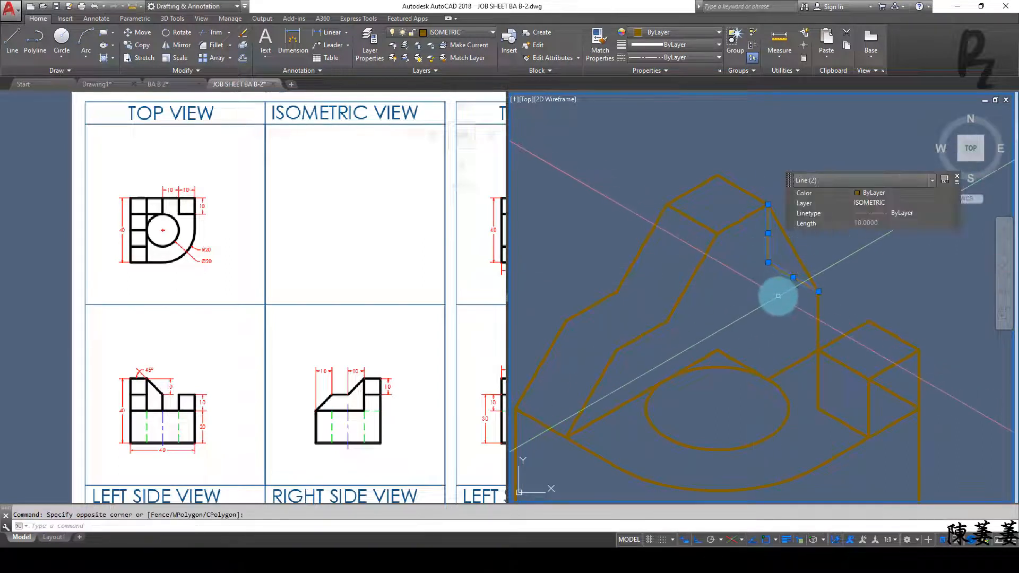
pyautogui.press('Delete')
# Step: Copy the right sloped line and the vertical line below it from the raised square's right corner to its front corner
pyautogui.click(802, 255)
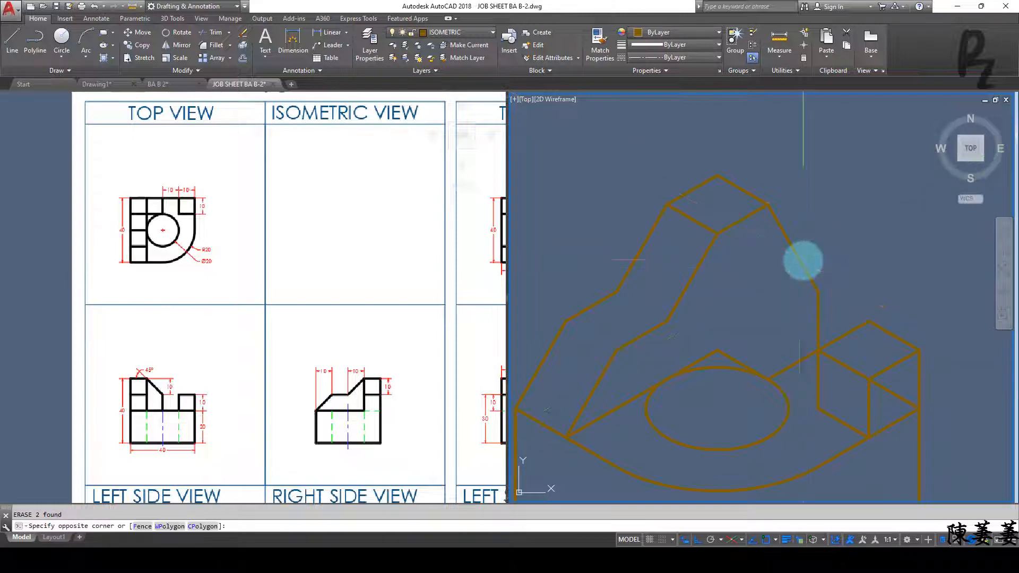
pyautogui.click(818, 317)
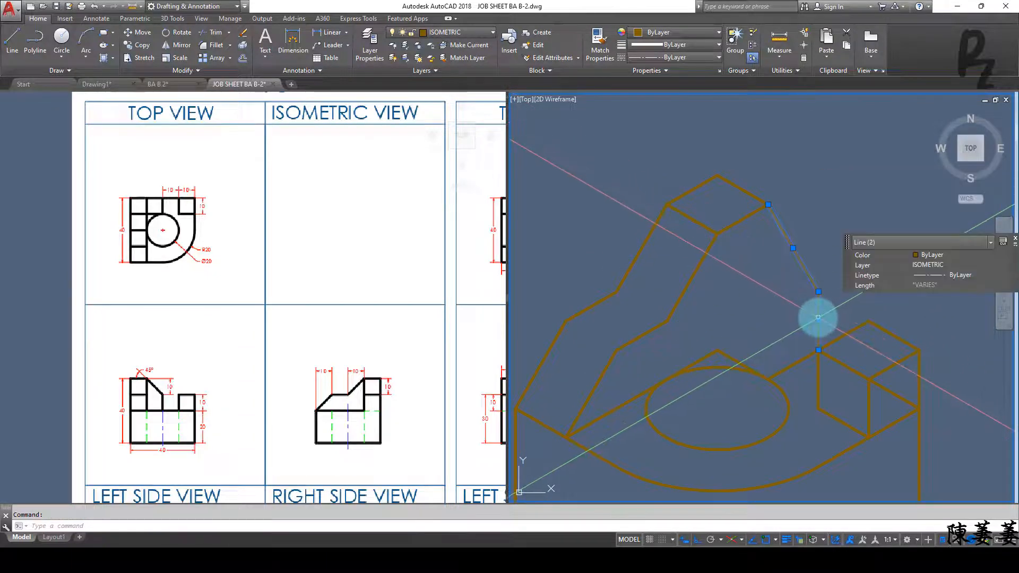
pyautogui.write('co')
pyautogui.press('Return')
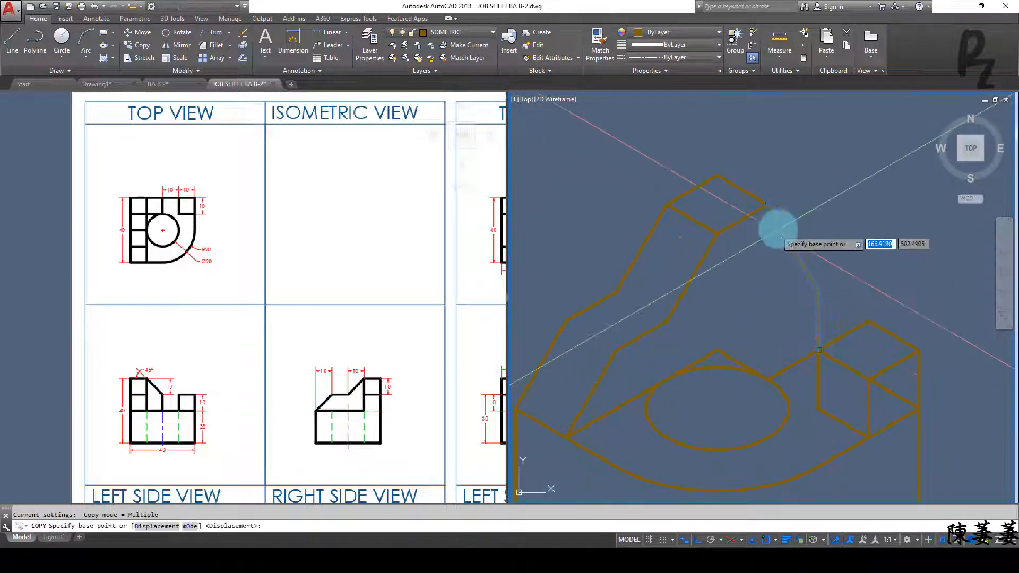
pyautogui.click(767, 205)
pyautogui.click(716, 234)
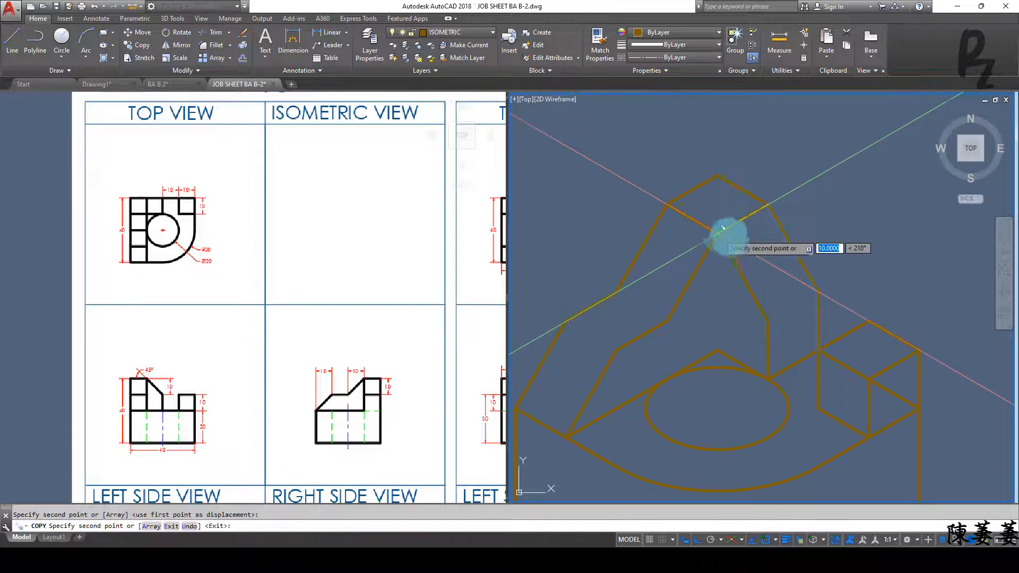
pyautogui.press('Escape')
# Step: Draw the three short edges joining the lower ends of the right slopes and both matching bends of the left stepped profiles
pyautogui.press('Return')
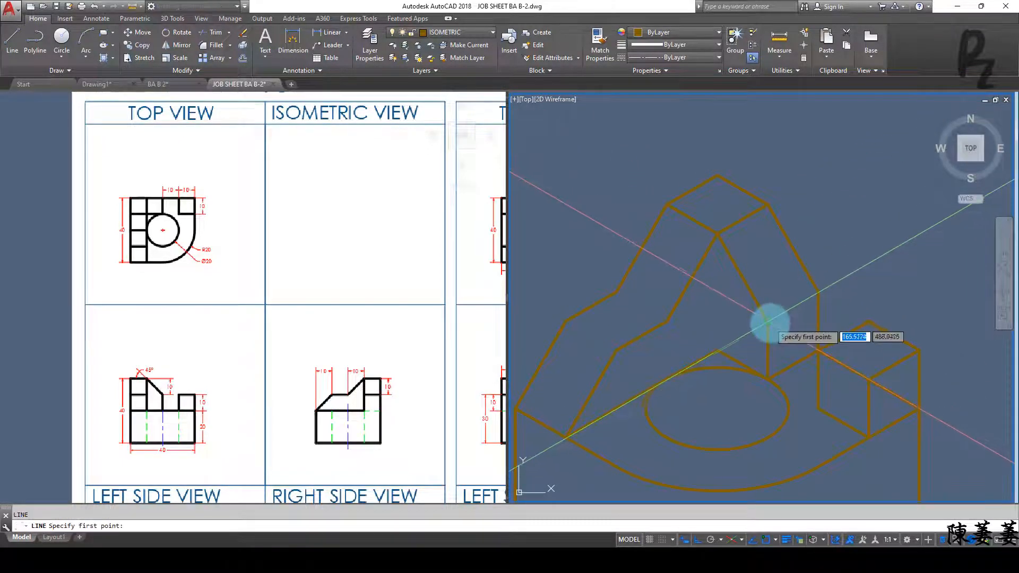
pyautogui.click(768, 318)
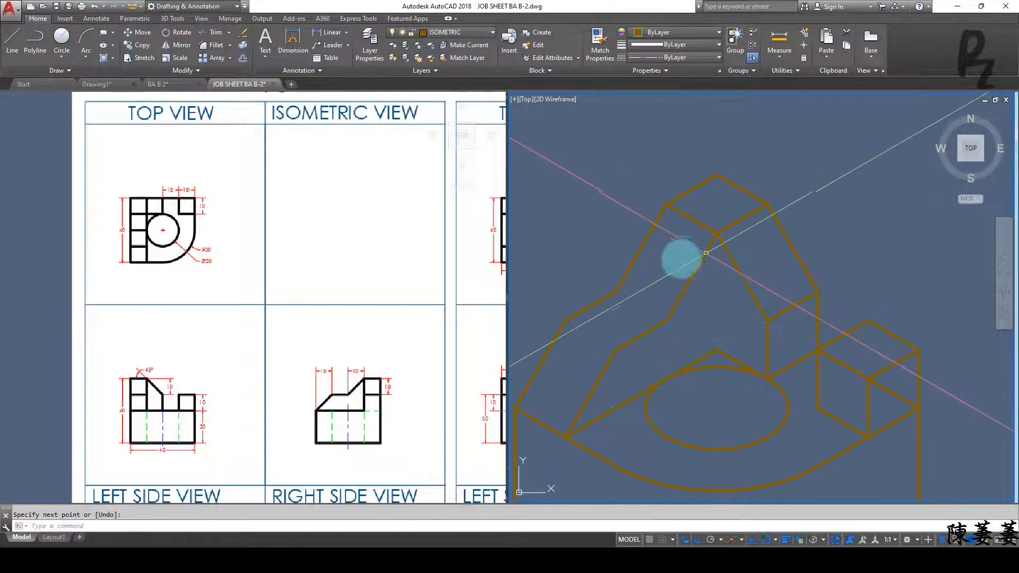
pyautogui.press('Return')
pyautogui.press('Return')
pyautogui.click(666, 319)
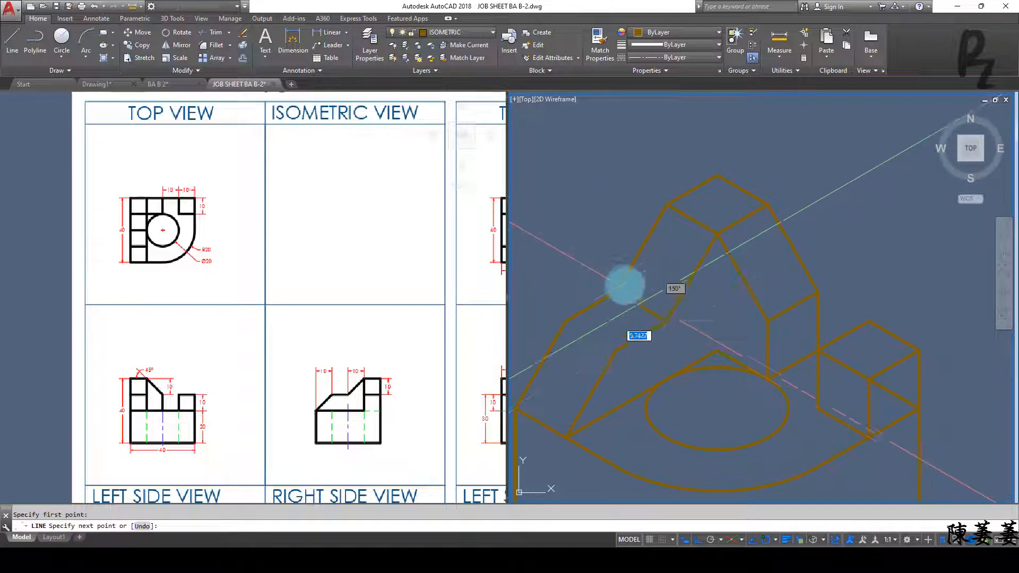
pyautogui.press('Return')
pyautogui.press('Return')
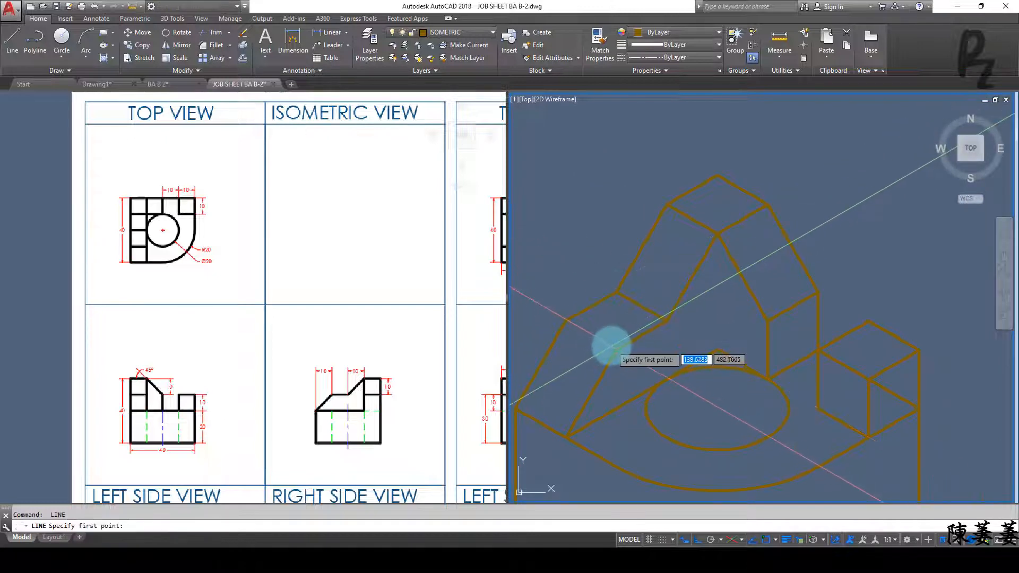
pyautogui.click(616, 350)
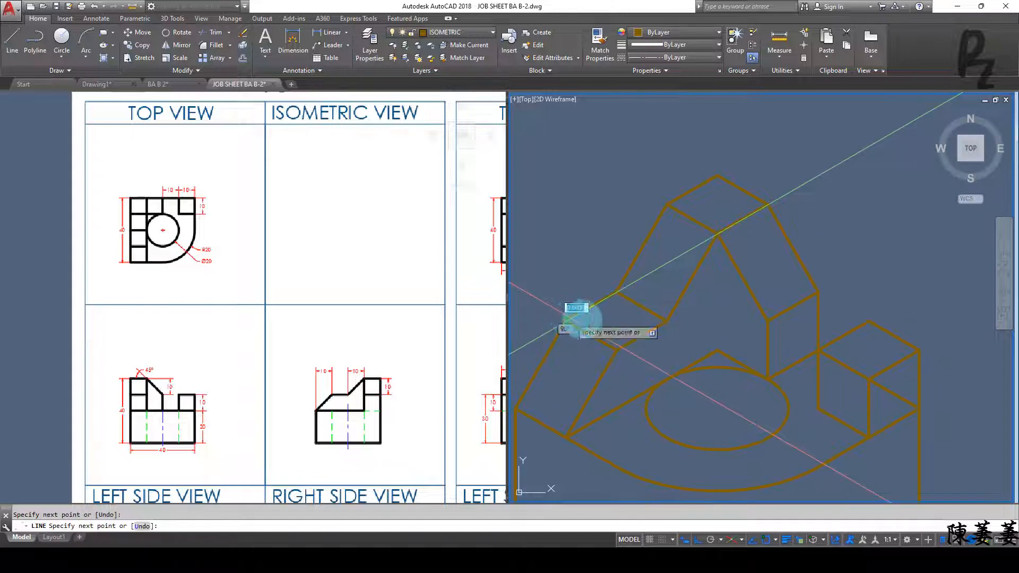
pyautogui.press('Return')
pyautogui.press('Return')
# Step: Draw a vertical line from the inner corner behind the ellipse up to the raised square's front corner
pyautogui.click(716, 350)
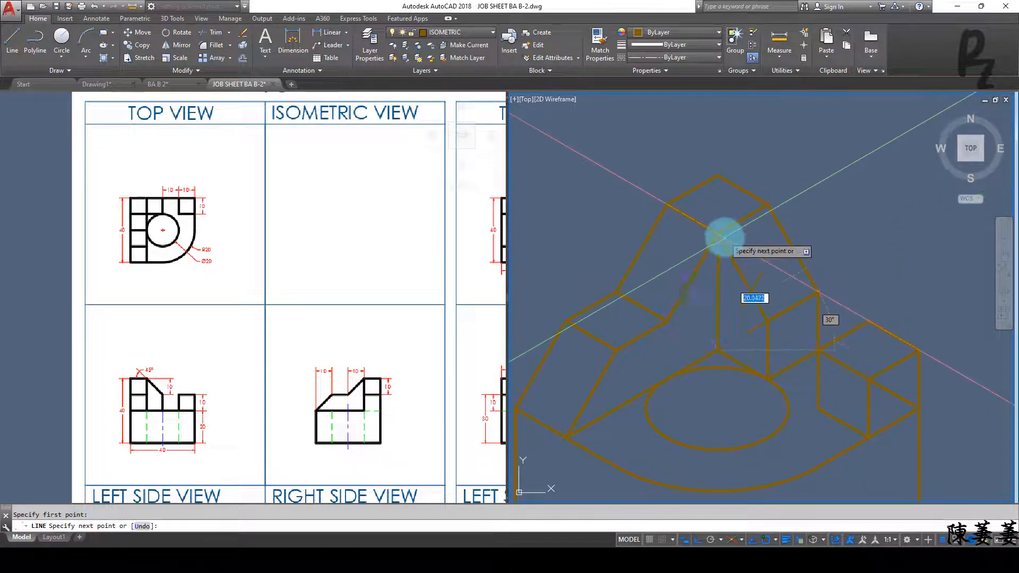
pyautogui.click(718, 232)
pyautogui.press('Escape')
pyautogui.press('Escape')
# Step: Erase the long back-right edge line crossing the small corner block
pyautogui.moveTo(843, 349); pyautogui.dragTo(838, 302, button='middle')
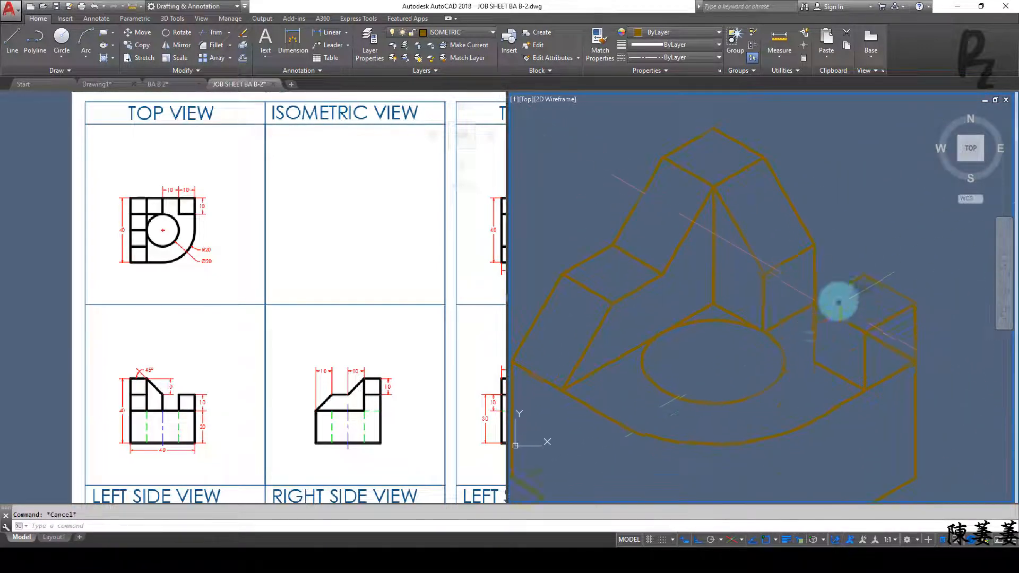
pyautogui.moveTo(769, 314); pyautogui.dragTo(809, 269, button='middle')
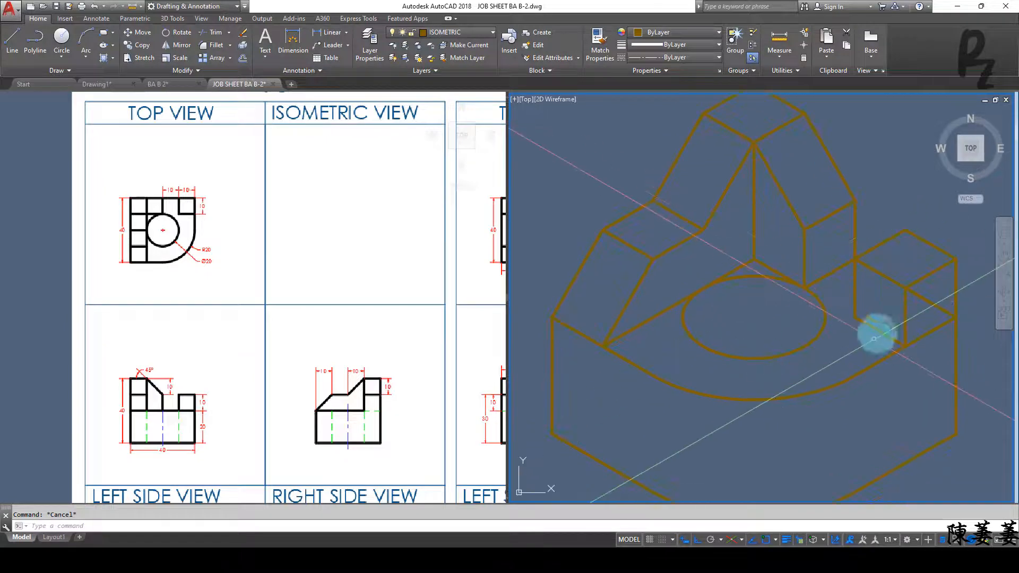
pyautogui.click(923, 298)
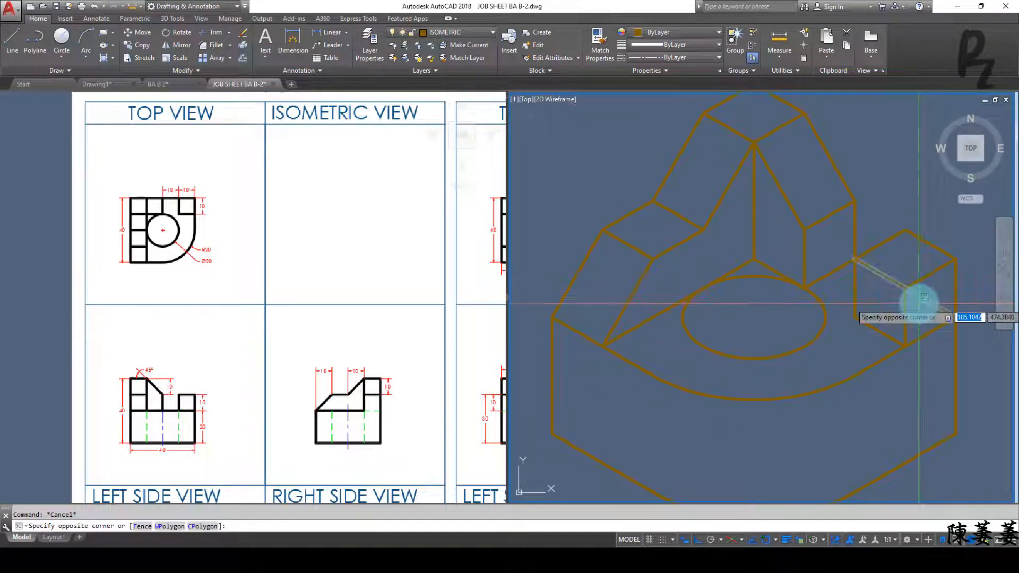
pyautogui.click(924, 304)
pyautogui.press('Delete')
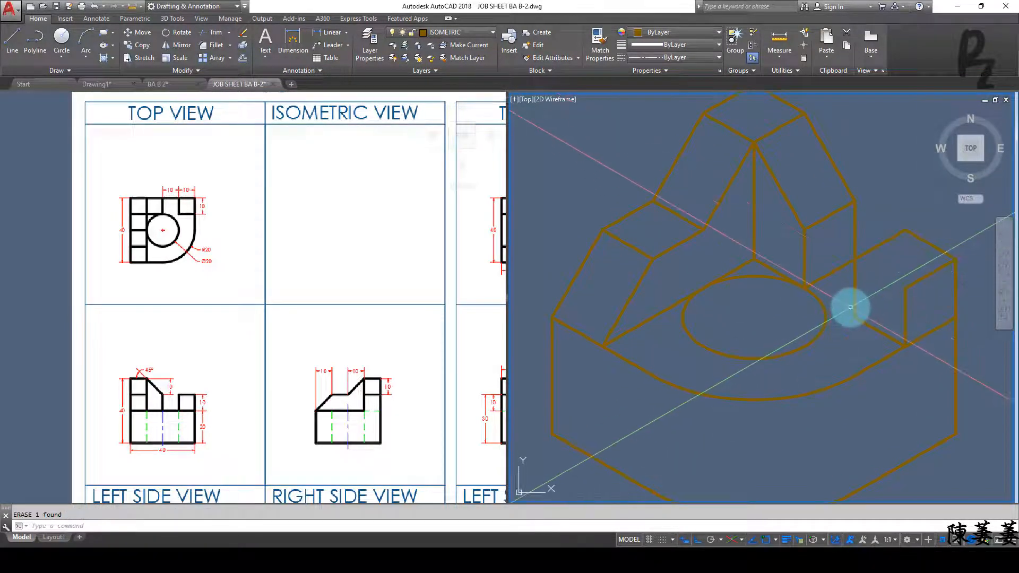
# Step: Draw the small corner block's top front-left edge from its front corner to its left corner
pyautogui.press('Return')
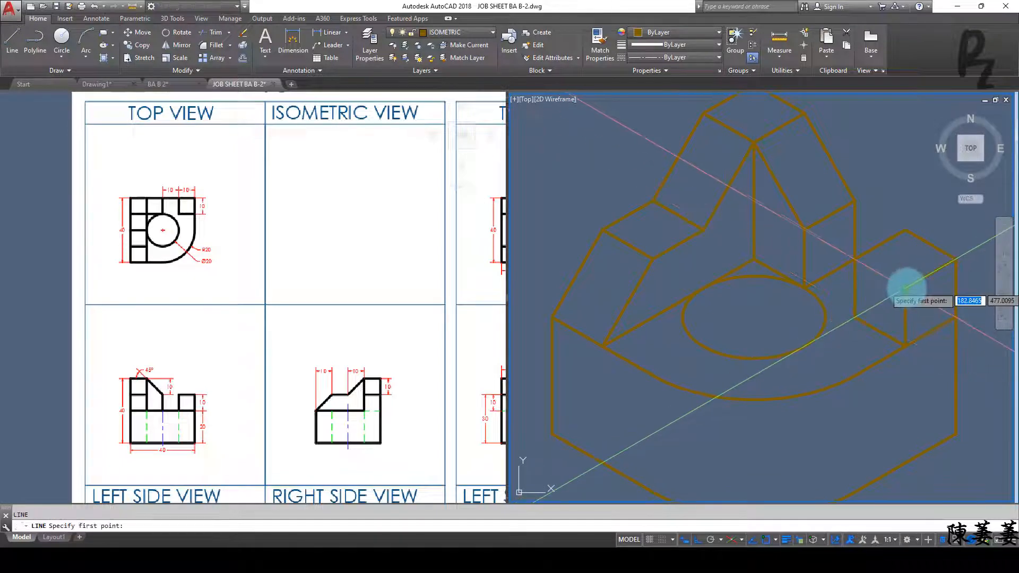
pyautogui.click(905, 288)
pyautogui.click(855, 259)
pyautogui.press('Escape')
pyautogui.press('Escape')
pyautogui.scroll(-4, 867, 319)
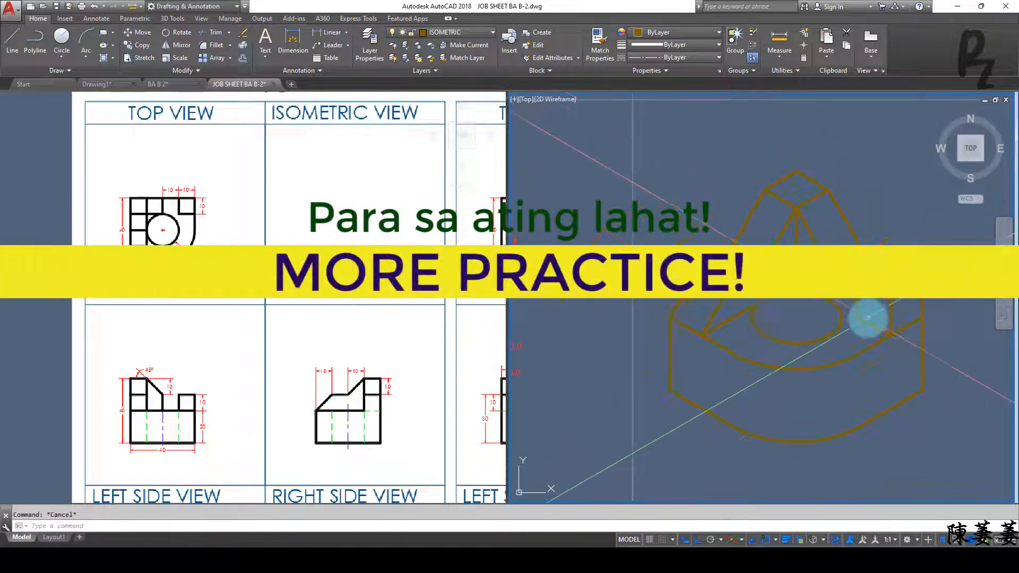
pyautogui.moveTo(866, 321)
pyautogui.mouseDown(button='middle')
pyautogui.moveTo(802, 321)
pyautogui.moveTo(793, 255)
pyautogui.moveTo(815, 247)
pyautogui.moveTo(827, 268)
pyautogui.mouseUp(button='middle')
pyautogui.scroll(-4, 803, 322)
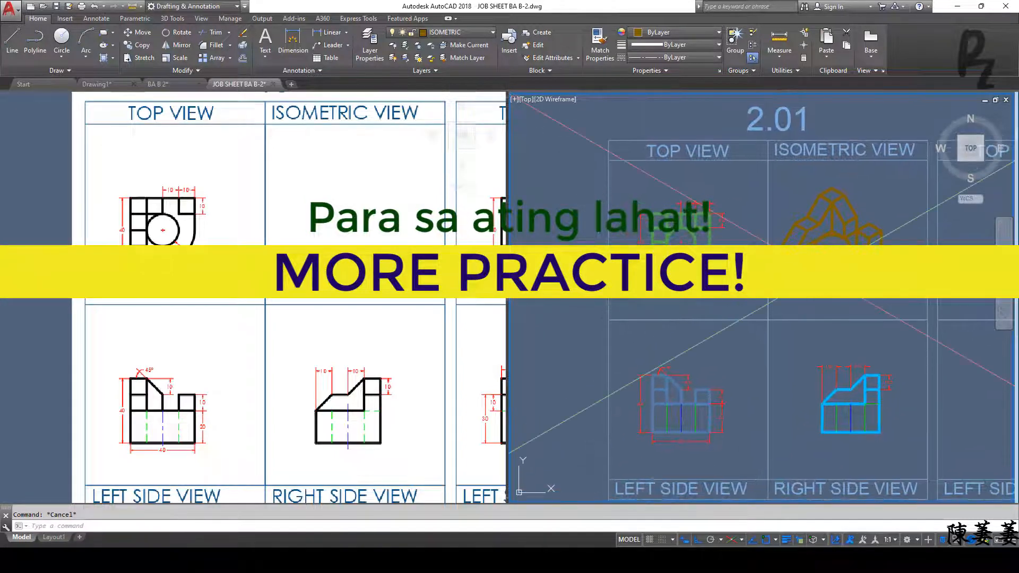